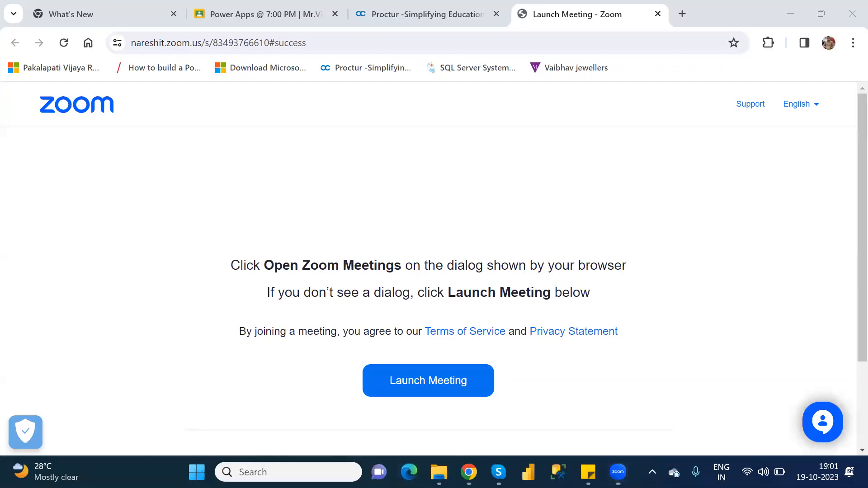
Step: Switch to Edge and run a Bing search for 'ap' from the new tab
left_click(409, 472)
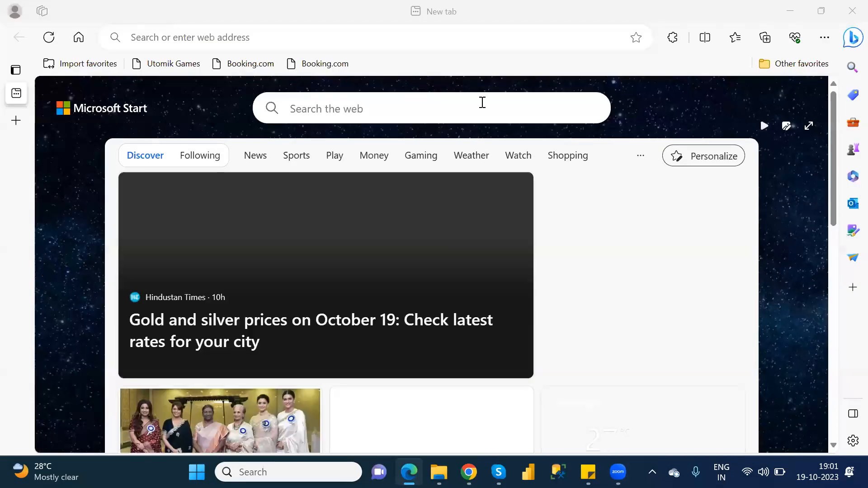
left_click(312, 39)
type("ap")
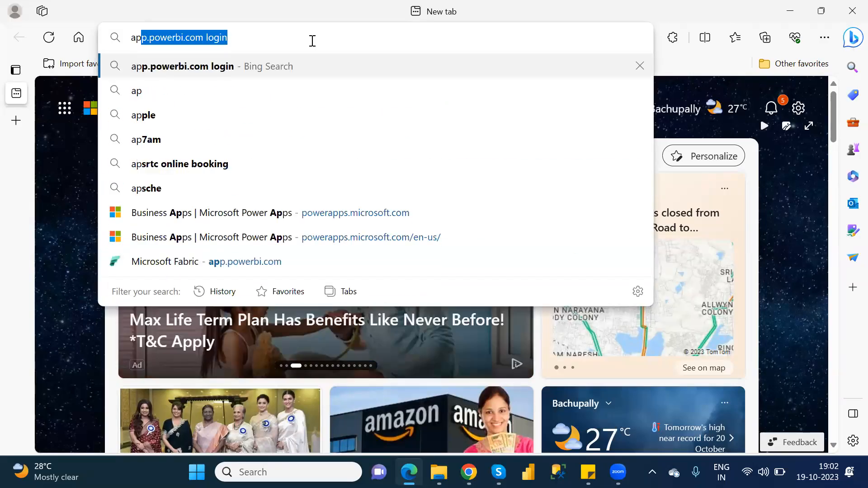
key("Return")
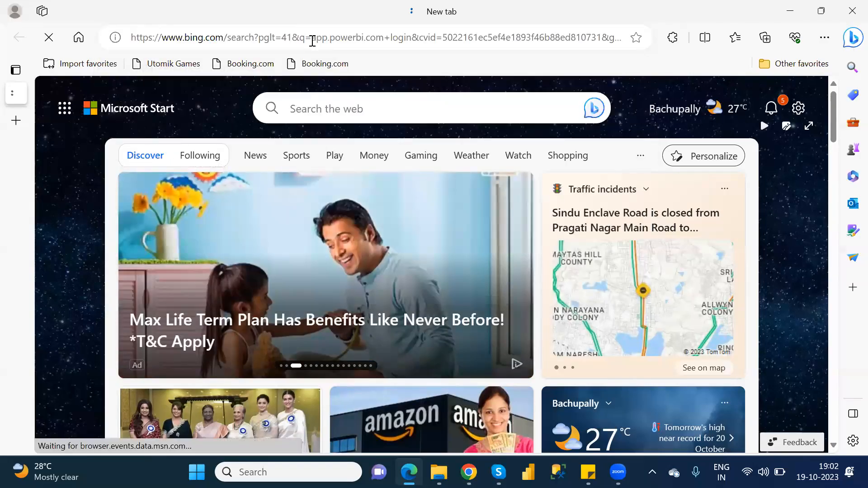
Step: Change the search to 'powerapps.microsoft.com login' and open the Microsoft Power Apps result
left_click(308, 77)
left_click_drag(294, 79, 159, 81)
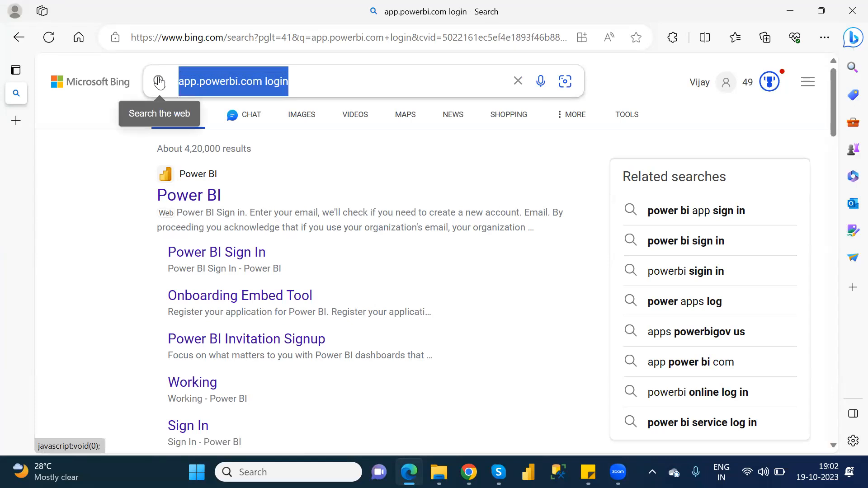
type("power")
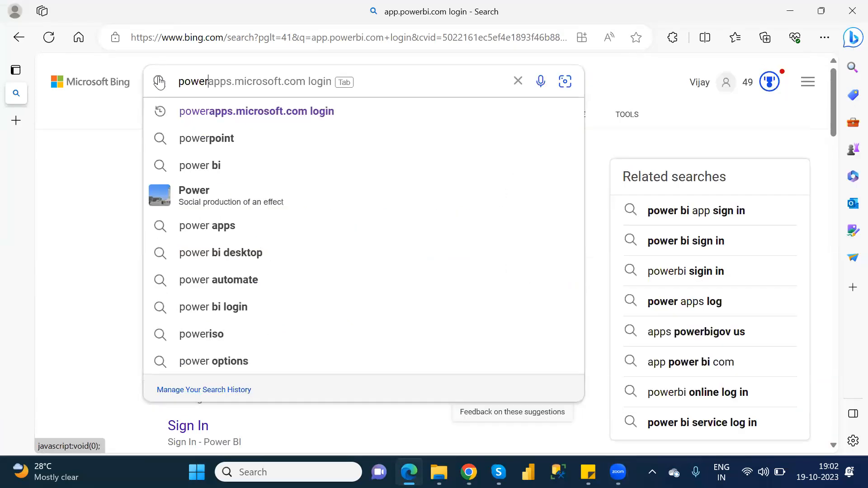
left_click(279, 117)
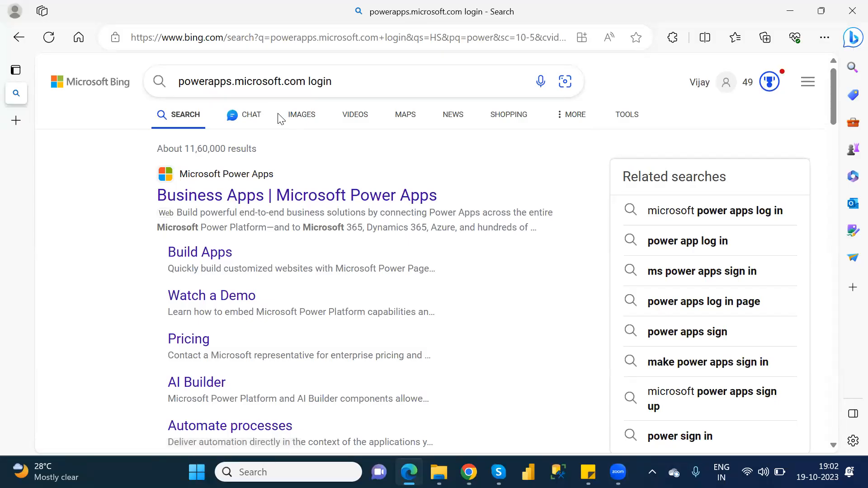
left_click(294, 196)
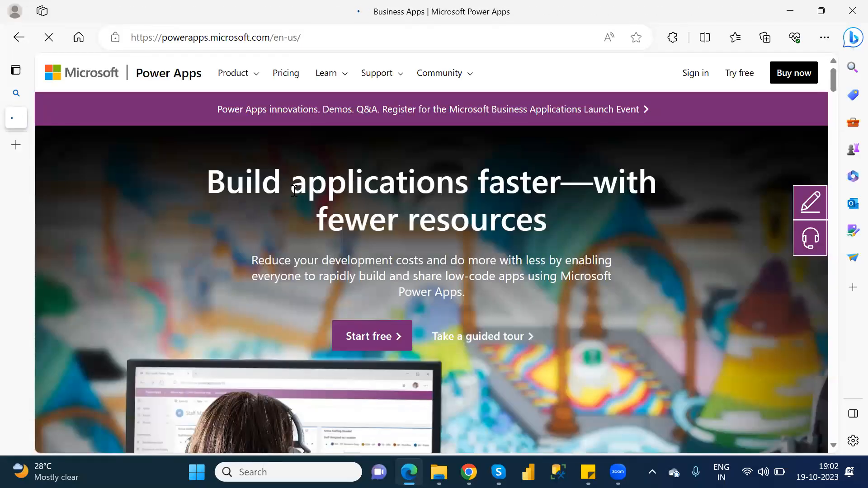
Step: Sign in to Power Apps, then sign out from the VR account avatar
left_click(692, 79)
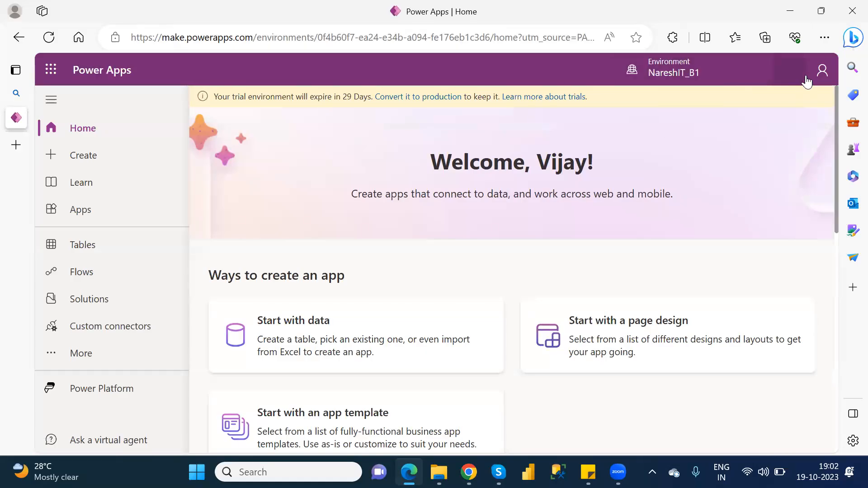
left_click(818, 71)
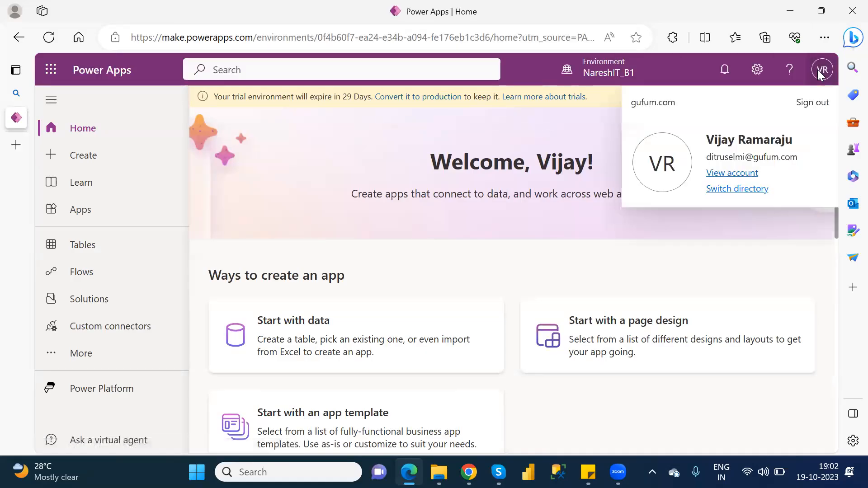
left_click(810, 103)
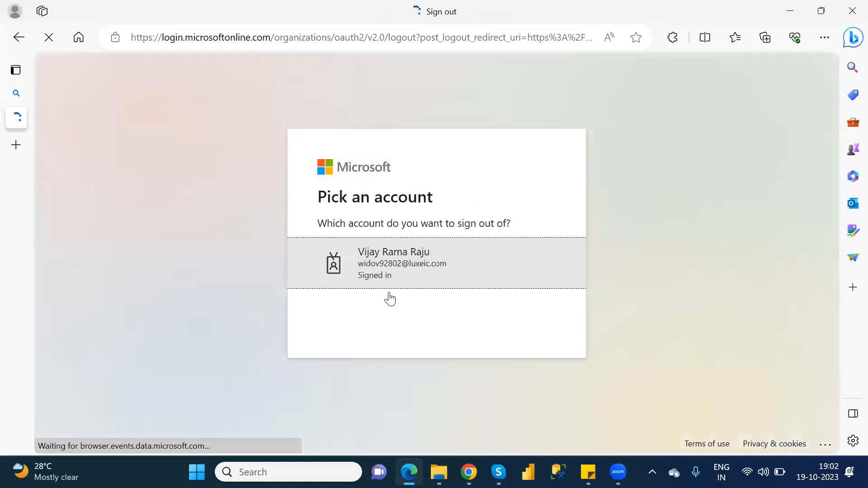
Step: Search 'powe' again and reopen the Microsoft Power Apps product site
left_click(299, 31)
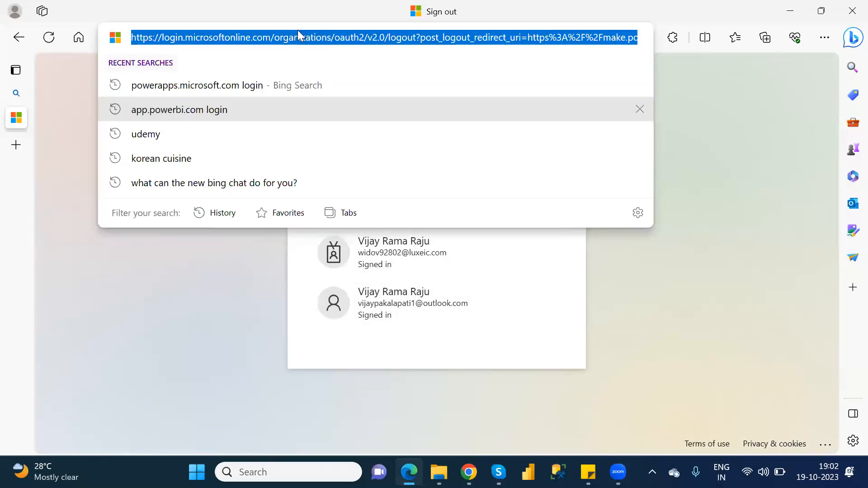
type("powe")
key("Return")
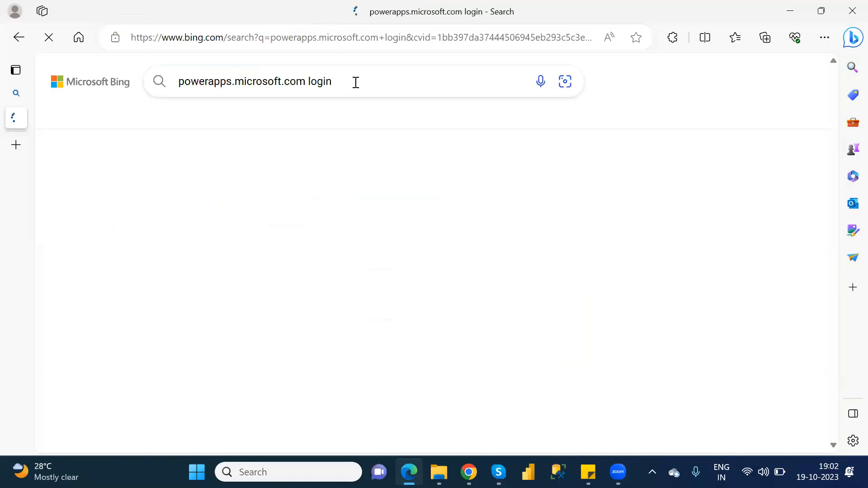
left_click(288, 196)
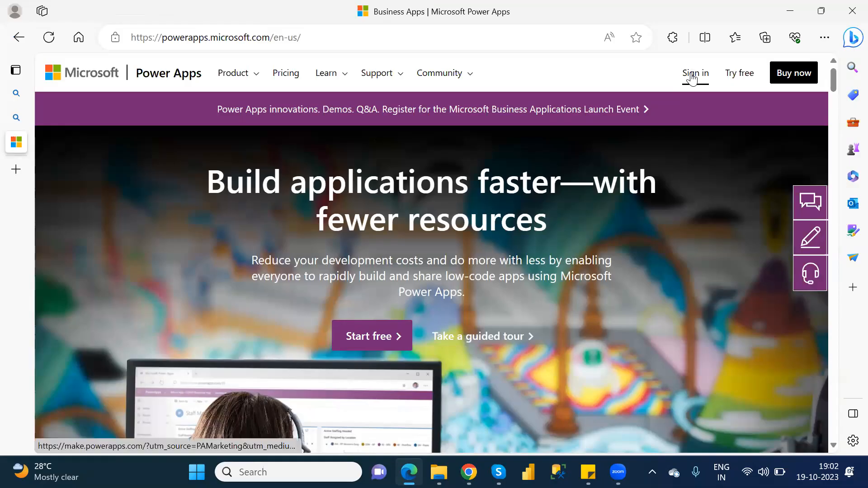
Step: Sign in again and sign out of the second account too
left_click(692, 78)
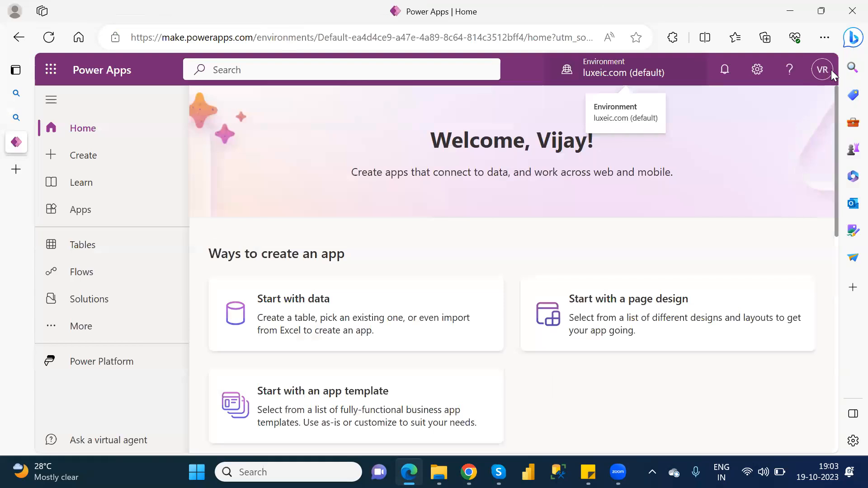
left_click(831, 70)
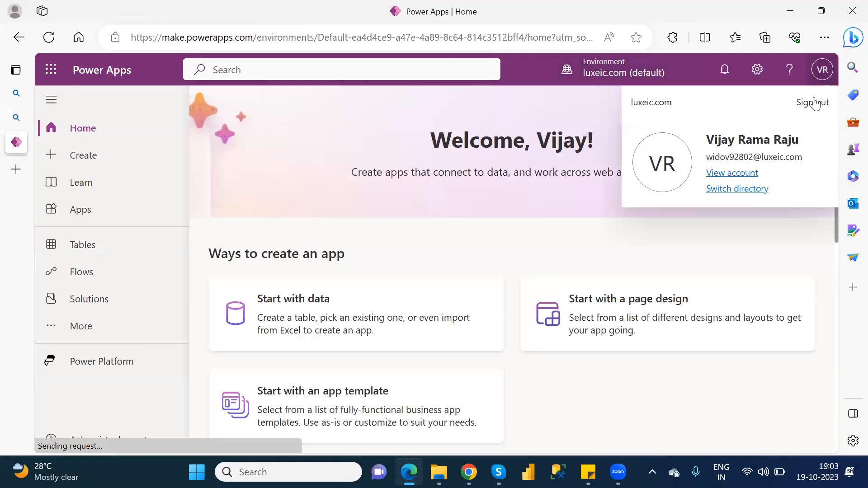
left_click(815, 102)
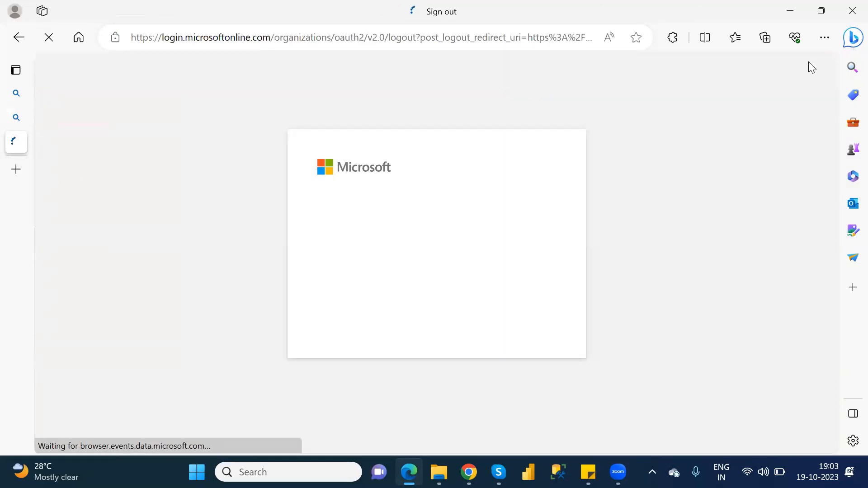
left_click(824, 37)
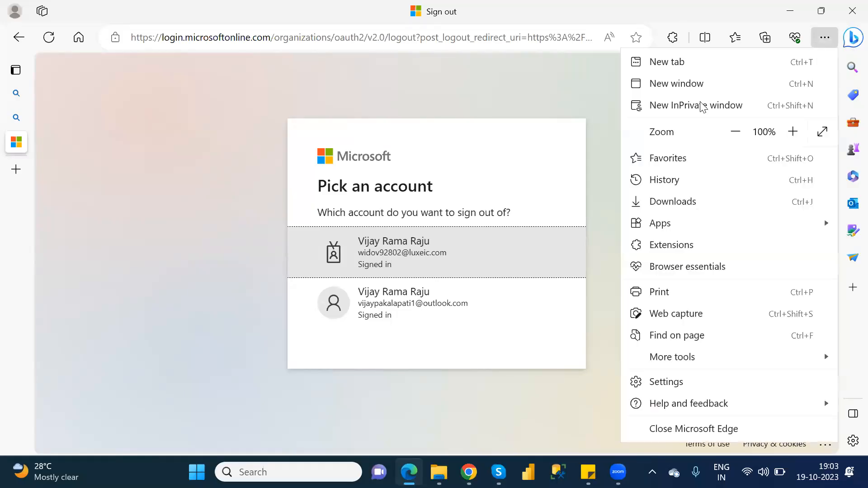
Step: In a private window, search 'power', open the Power Apps site and go to sign-in
left_click(701, 106)
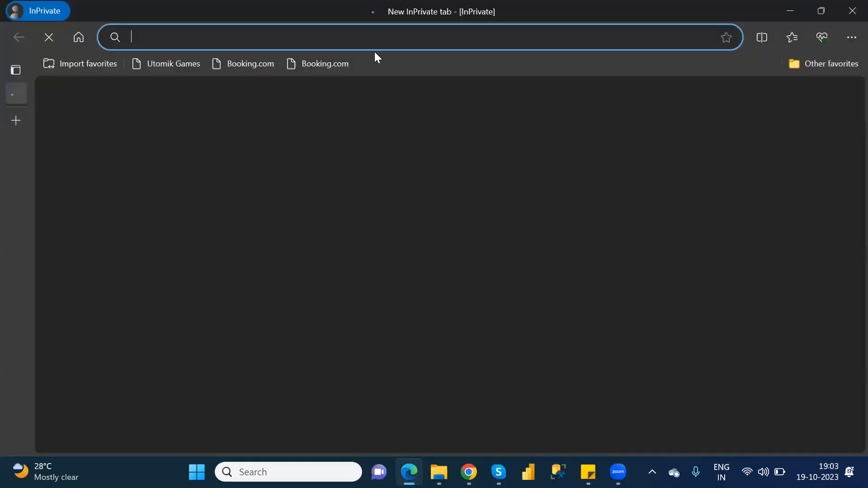
type("powerapps.microsoft.com login")
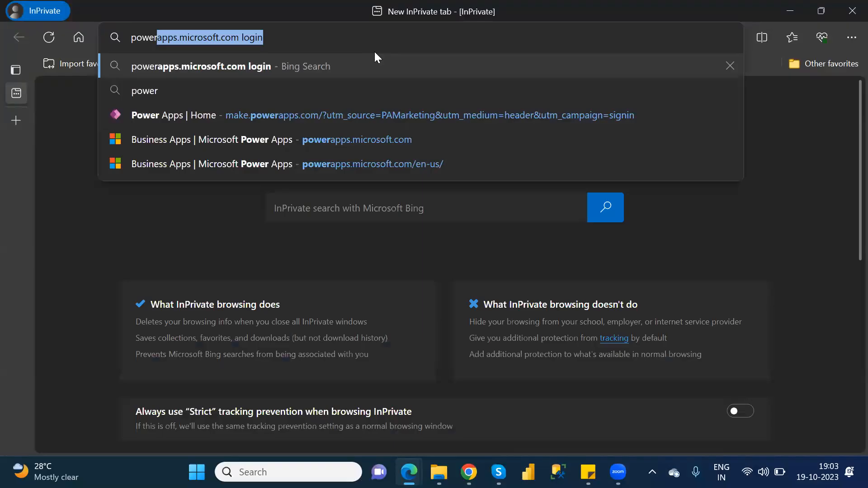
key("Return")
left_click(316, 207)
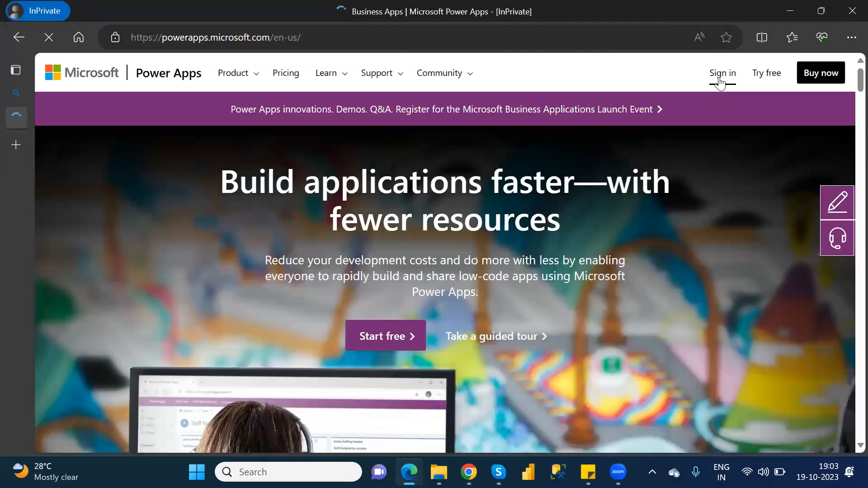
left_click(721, 78)
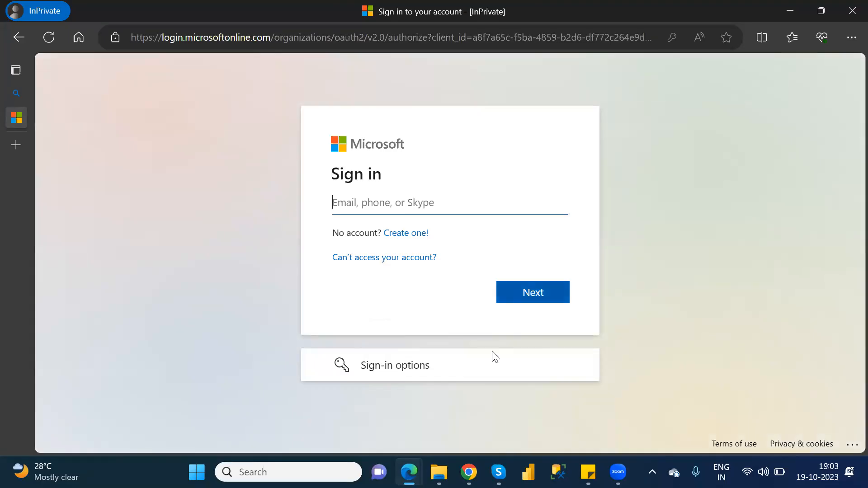
Step: Enter the work account e-mail copied from the sticky note, then its password, to sign in
mouse_move(588, 472)
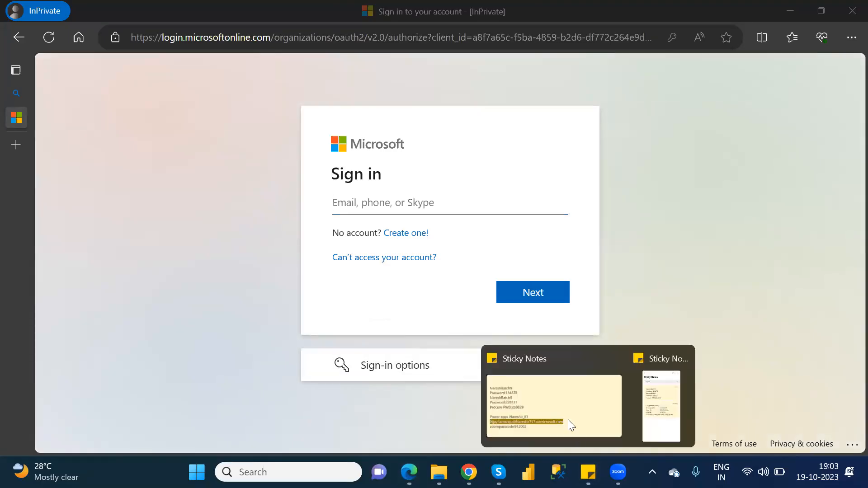
left_click(566, 417)
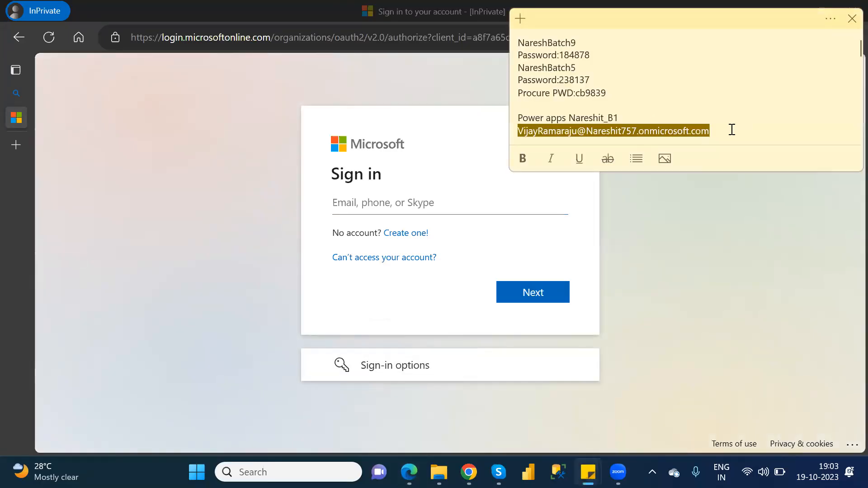
left_click_drag(732, 130, 512, 130)
key("ctrl+c")
left_click(392, 200)
key("ctrl+v")
key("ctrl+a")
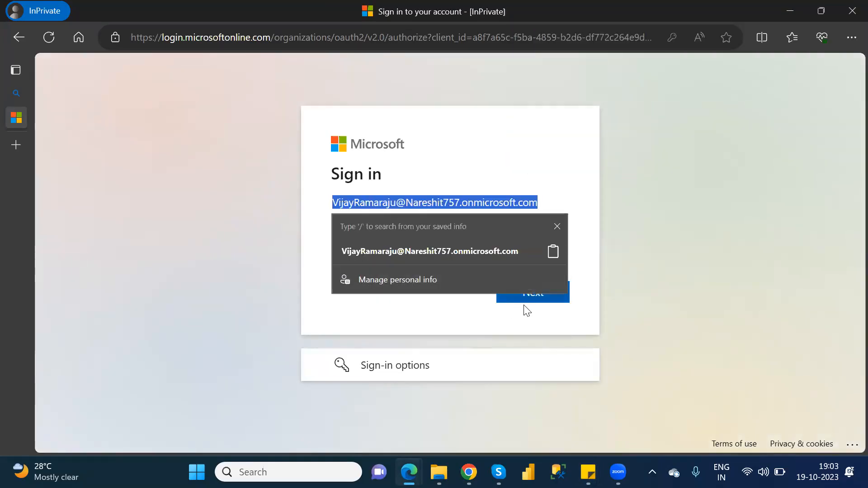
left_click(541, 299)
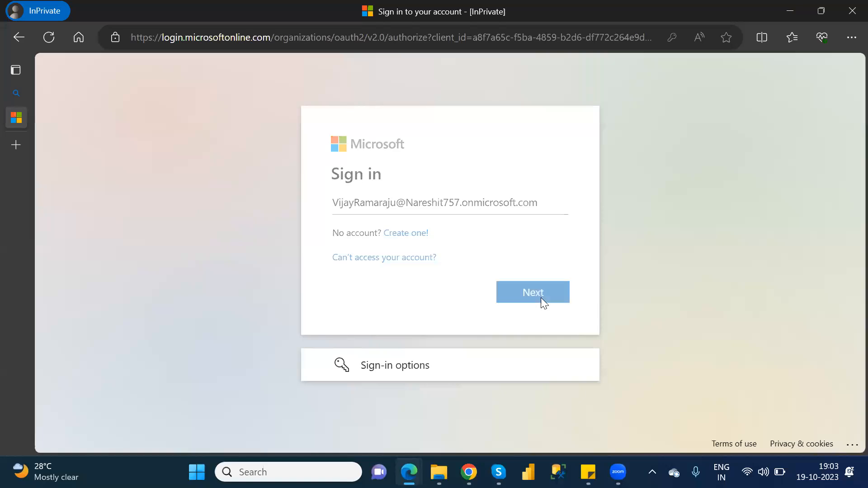
type("••••")
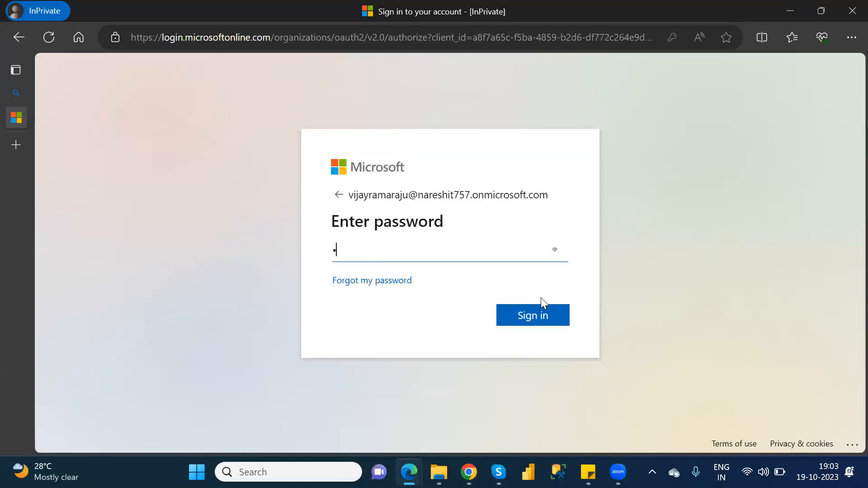
type("•••")
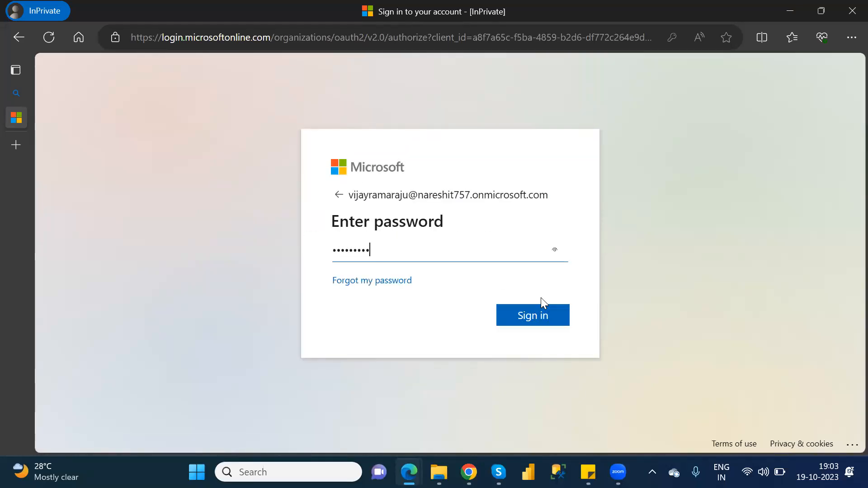
key("Return")
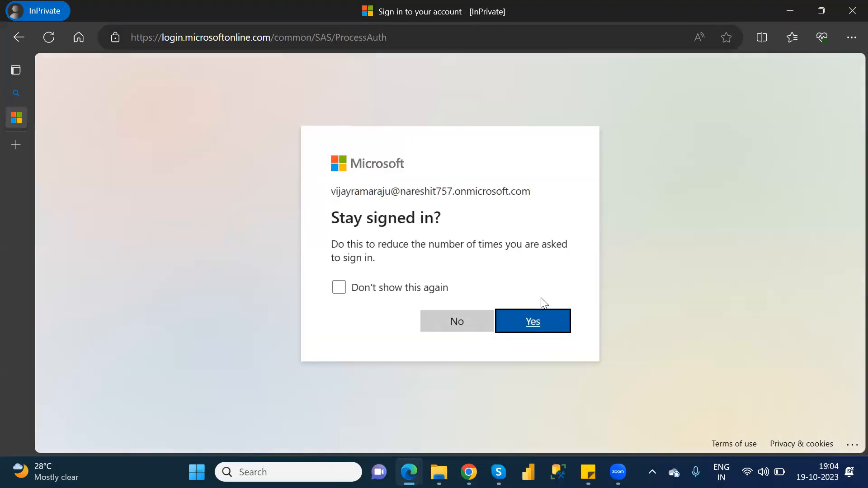
Step: Choose Yes to stay signed in, then pick Advanced settings from the gear Settings menu
left_click(538, 322)
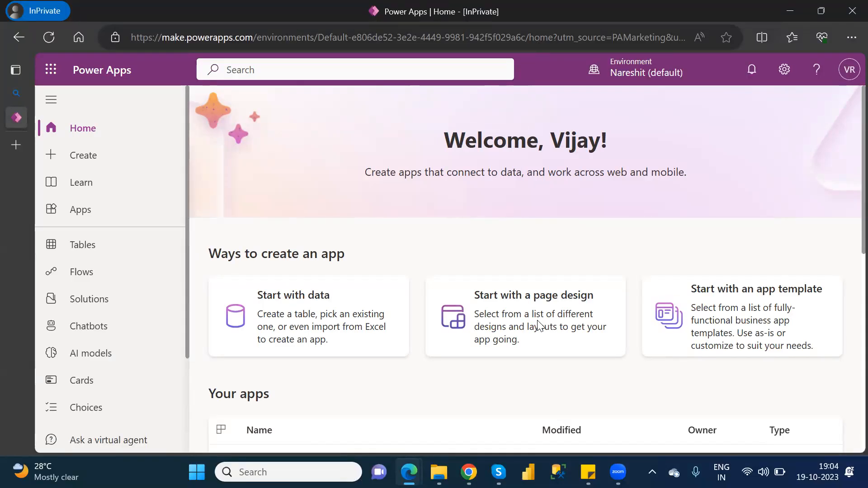
left_click(783, 78)
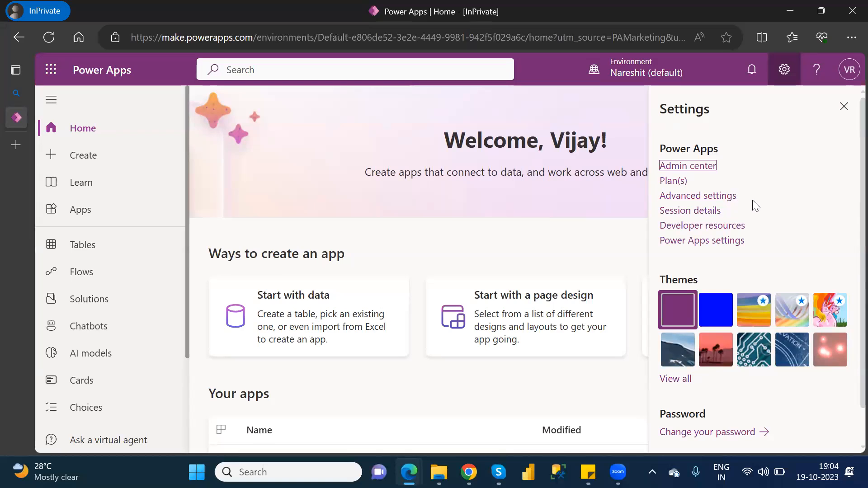
left_click(702, 198)
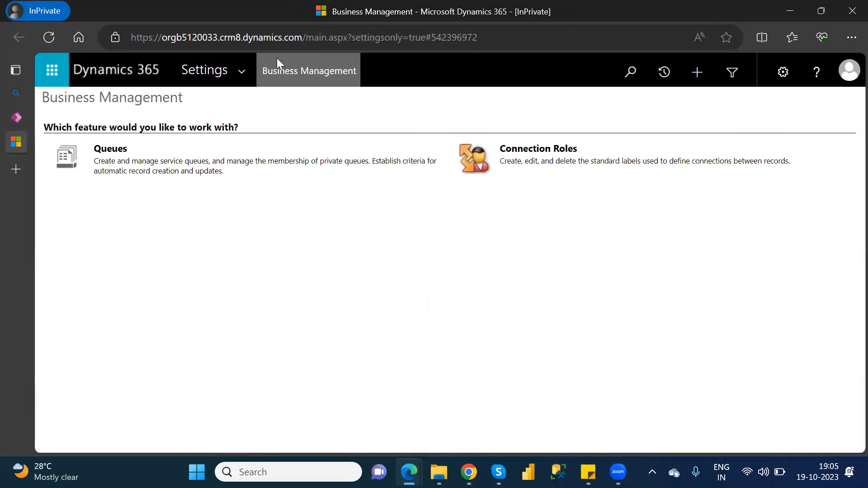
Step: Go to Settings > Security > Security Roles and scroll through the 67 roles
left_click(236, 77)
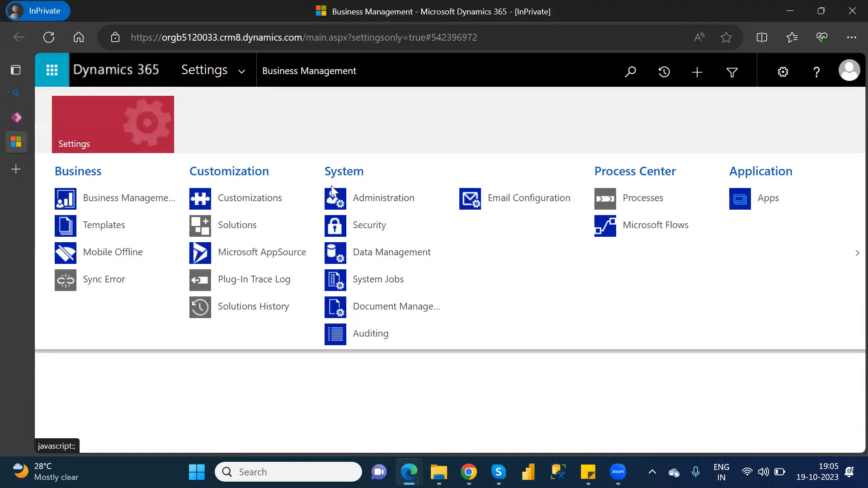
left_click(365, 230)
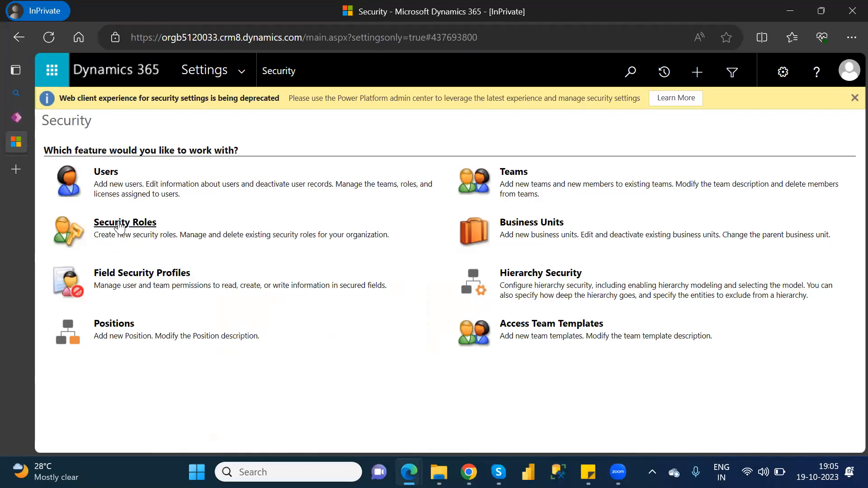
left_click(118, 223)
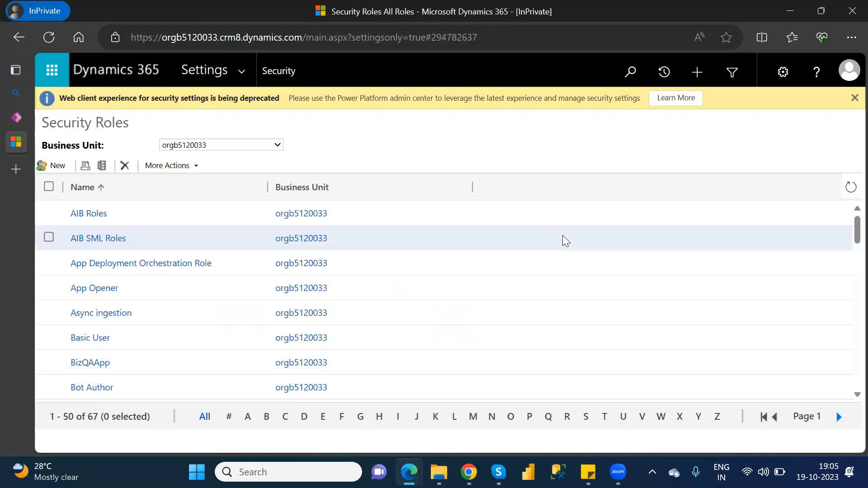
scroll(848, 238, "down", 10)
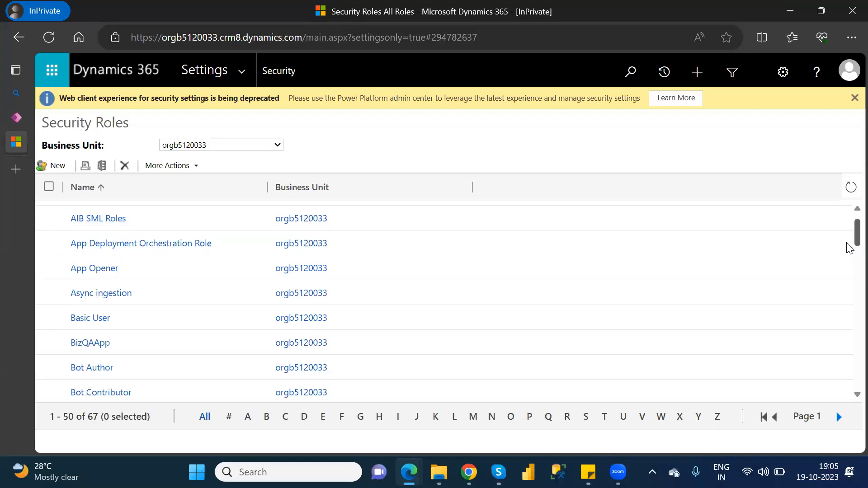
scroll(849, 325, "down", 2)
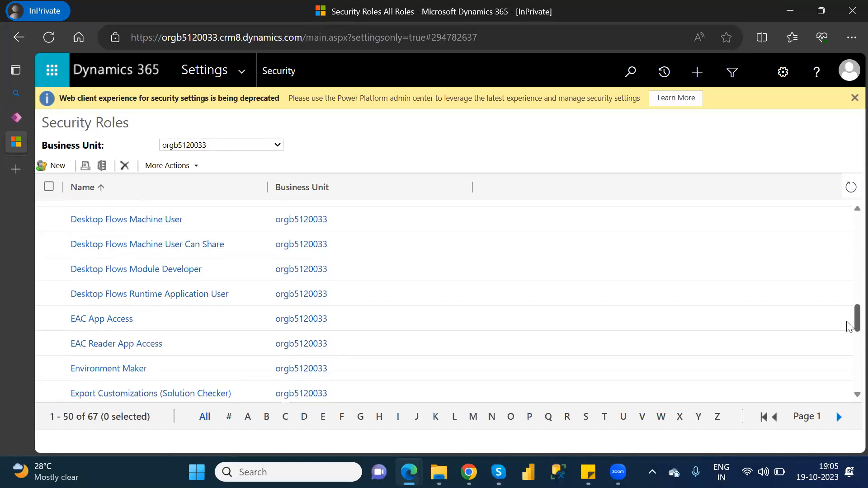
scroll(850, 330, "down", 10)
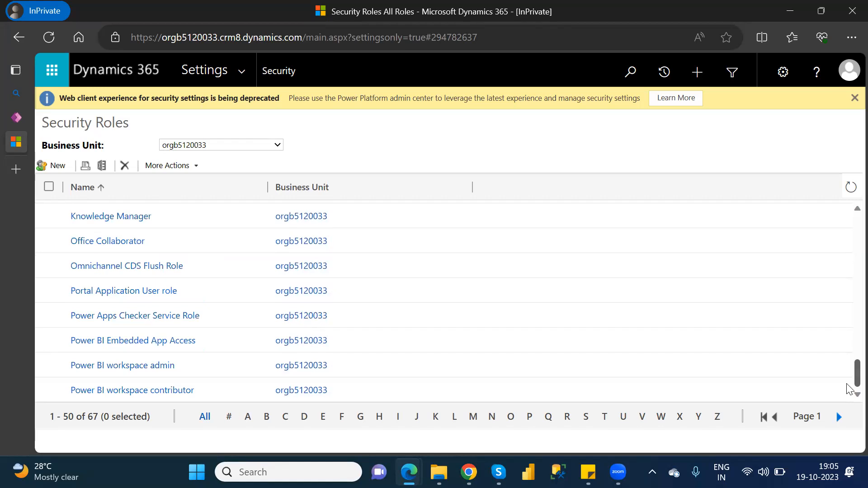
left_click_drag(847, 382, 847, 189)
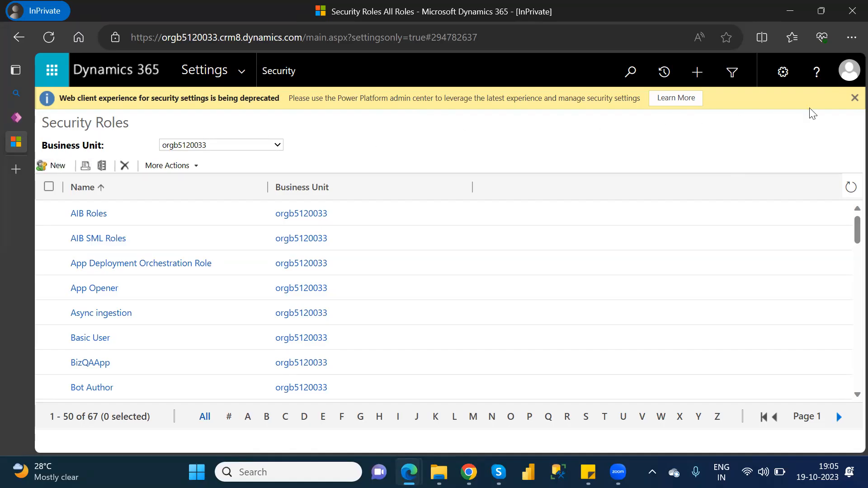
Step: Dismiss the deprecation notice and go back to the Security settings page
left_click(851, 103)
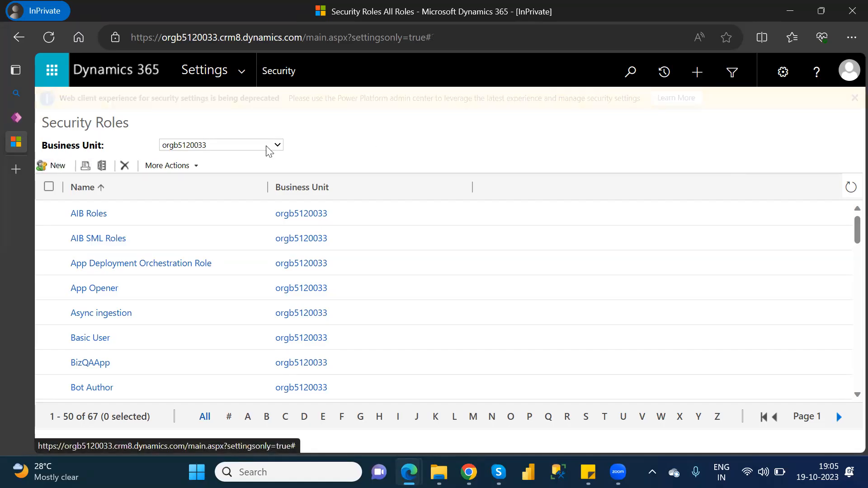
left_click(11, 42)
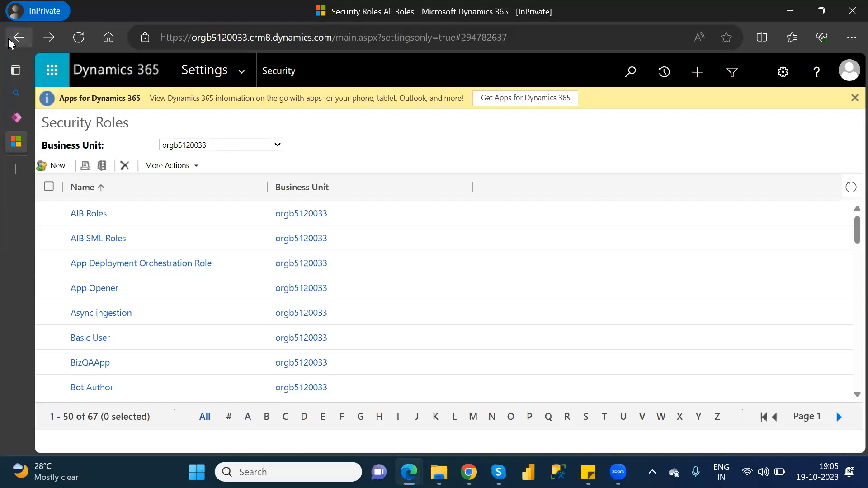
left_click(11, 42)
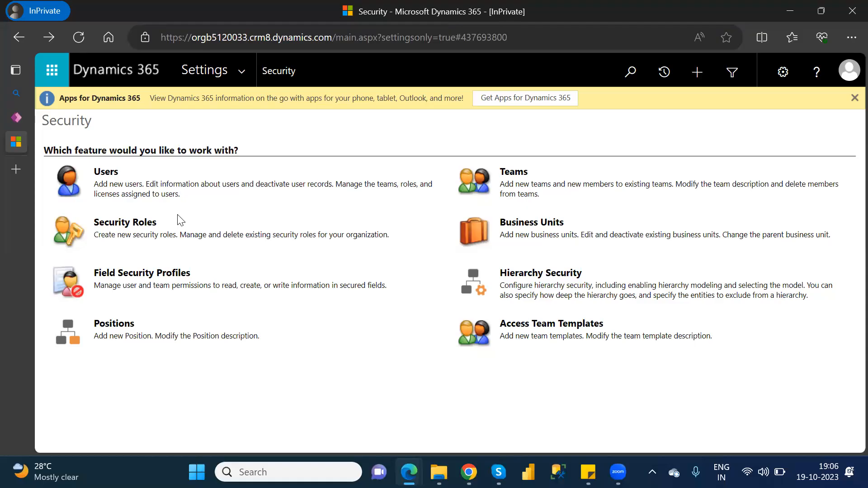
Step: Open Users on the Security page to view the single-user Enabled Users list
left_click(105, 174)
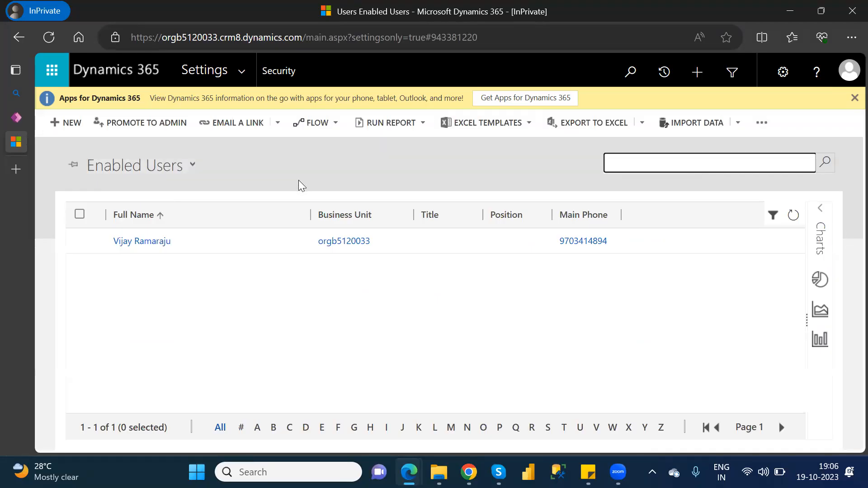
Step: Choose + NEW on the Enabled Users toolbar to bring up Add and License Users
left_click(69, 123)
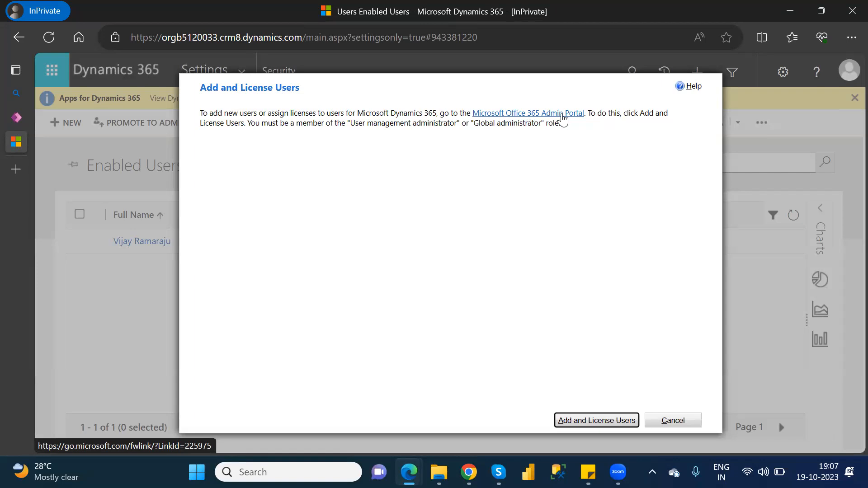
Step: Follow the Office 365 Admin Portal link, start Add a user, then cancel and confirm Yes
left_click(563, 117)
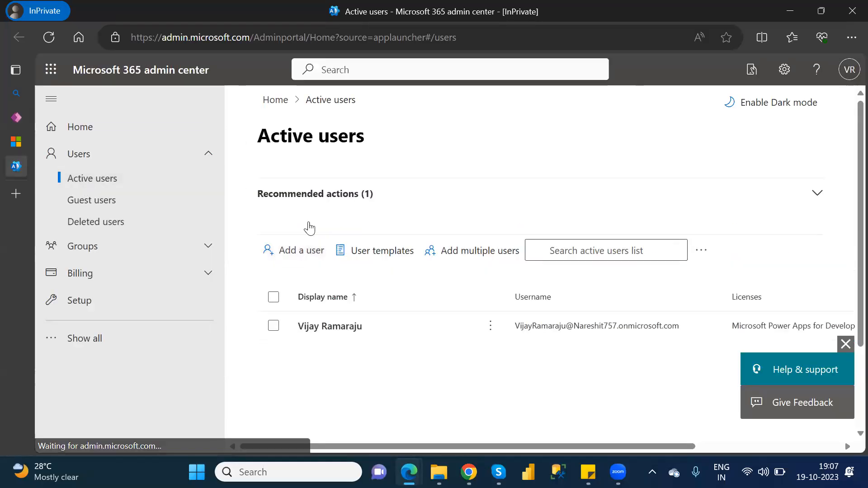
left_click(307, 256)
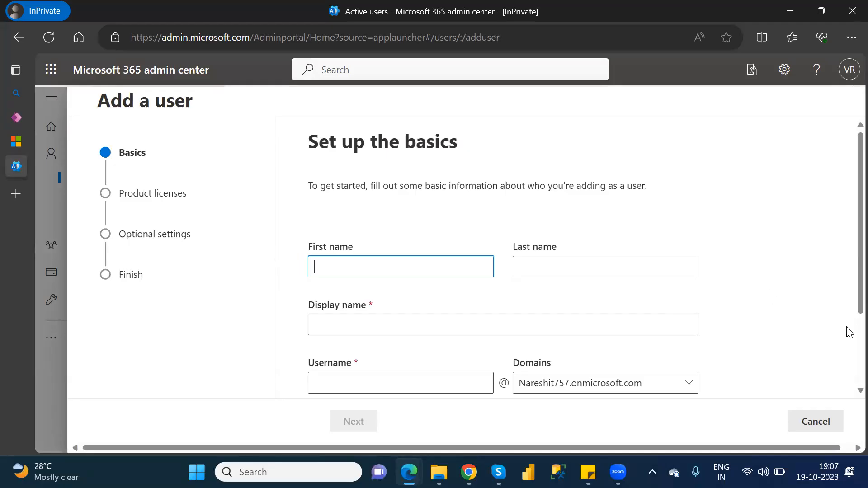
scroll(850, 332, "down", 3)
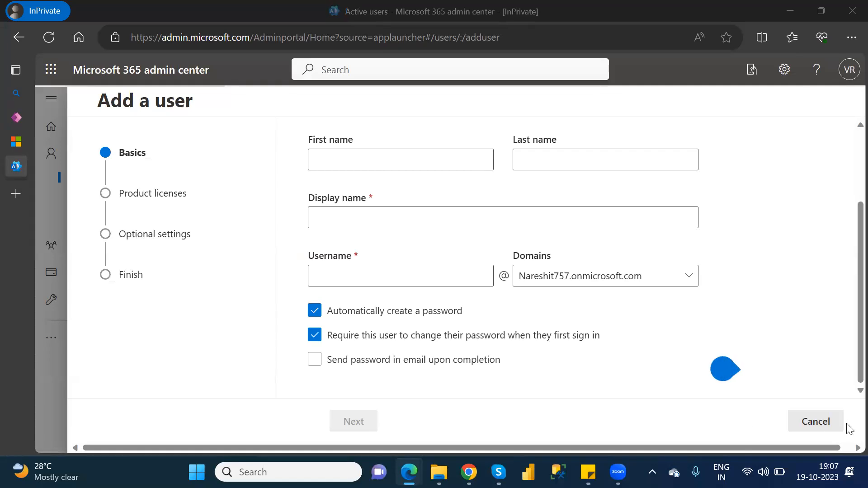
left_click(800, 423)
left_click(361, 279)
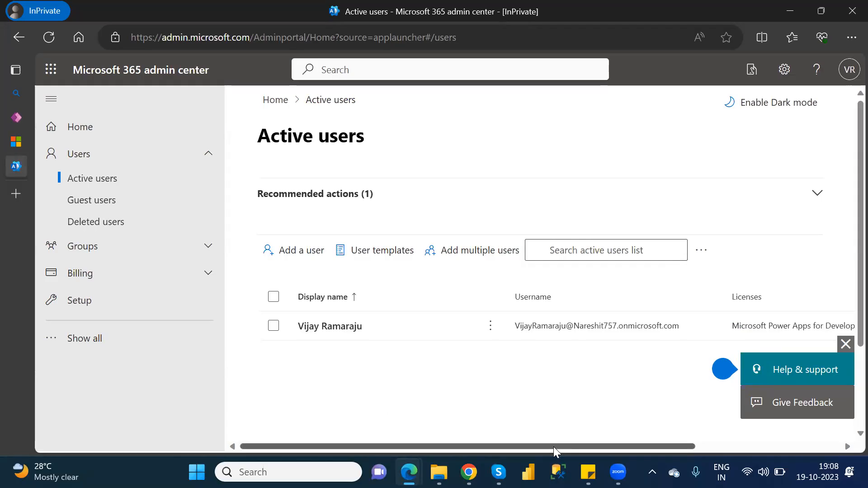
Step: Close the Help & support panel, switch windows, and close the InPrivate admin center window
left_click(846, 343)
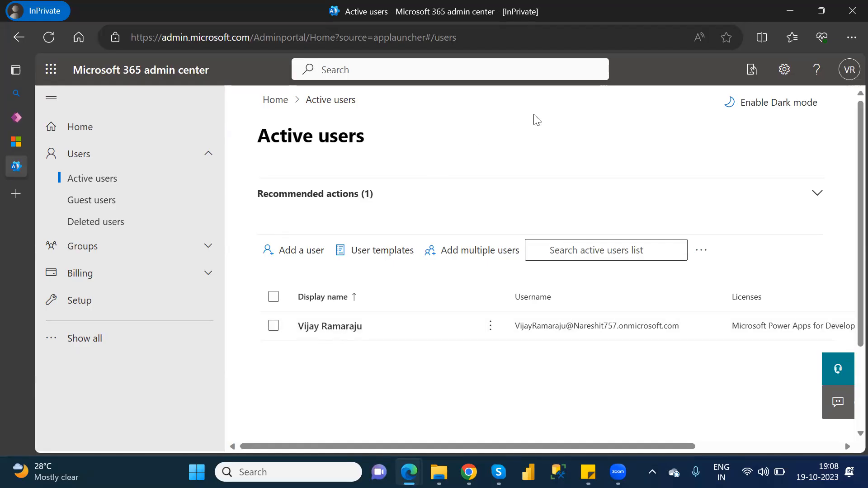
key("alt+Tab")
left_click(850, 10)
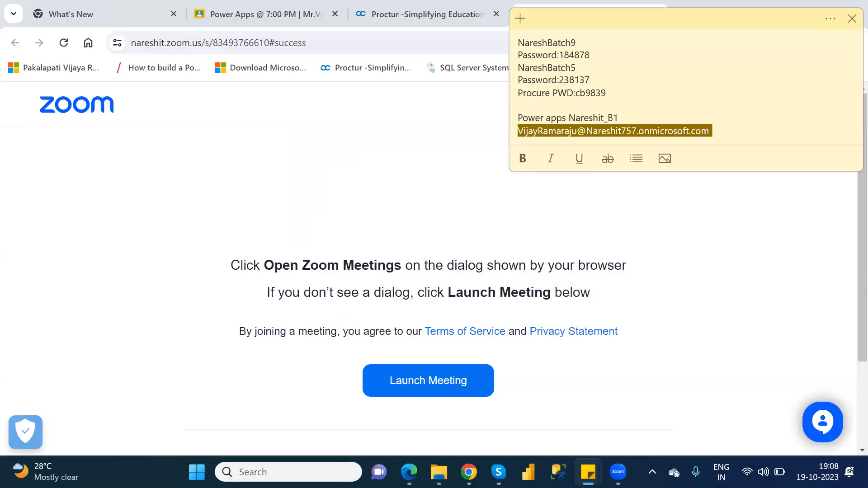
Step: Bring Chrome forward and open a new incognito window
mouse_move(439, 472)
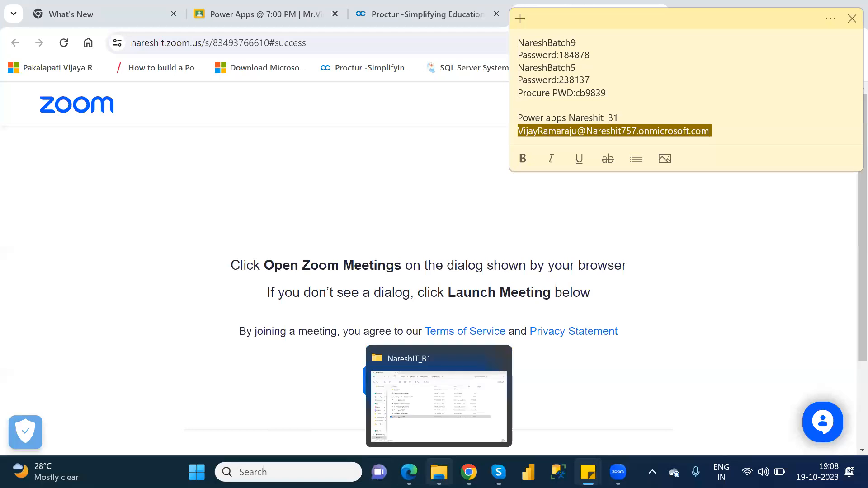
left_click(683, 255)
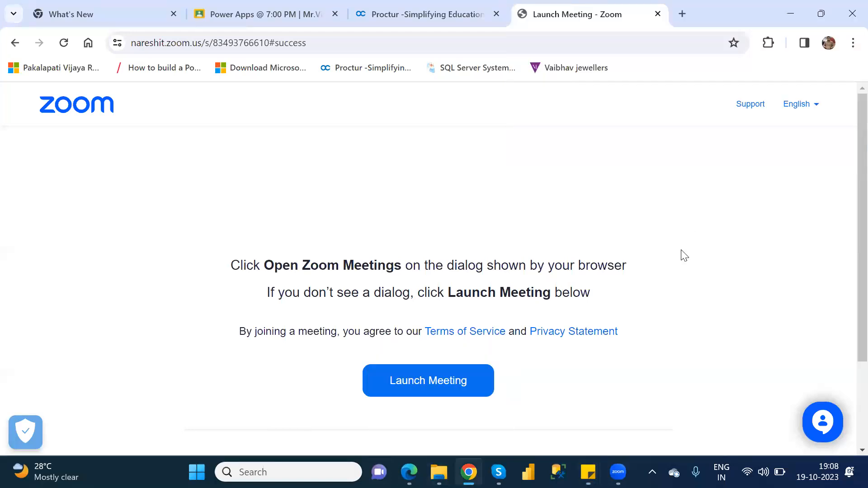
left_click(852, 43)
left_click(698, 113)
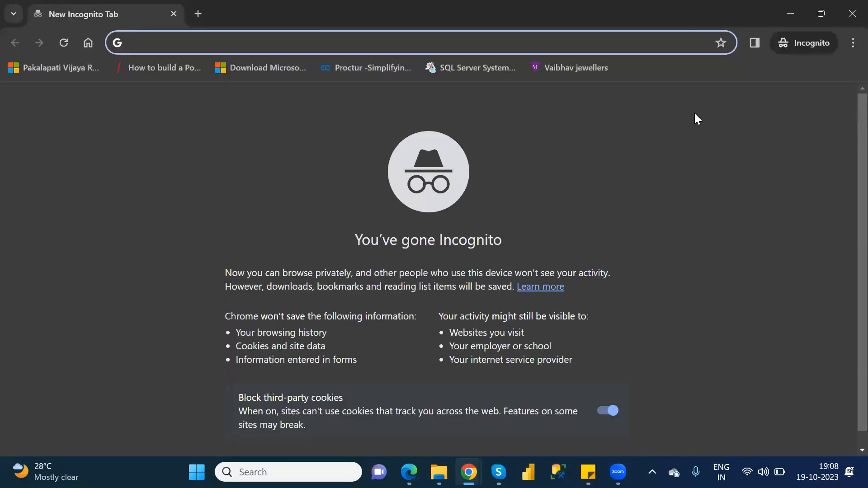
Step: Search 'powerapps login', open Microsoft Power Apps: Business Apps, and choose Sign in
type("pow")
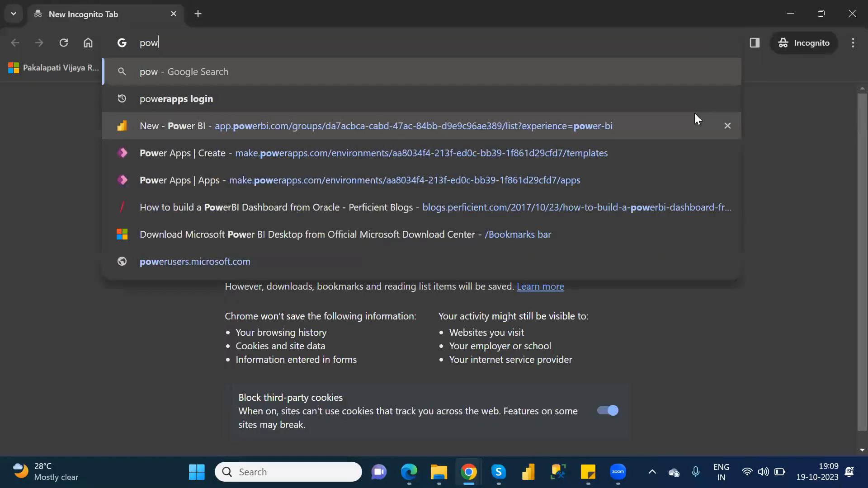
type("era")
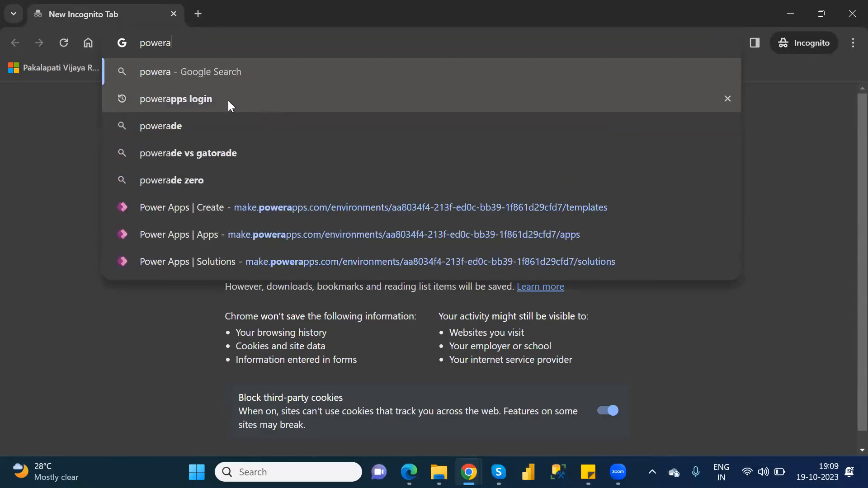
left_click(223, 100)
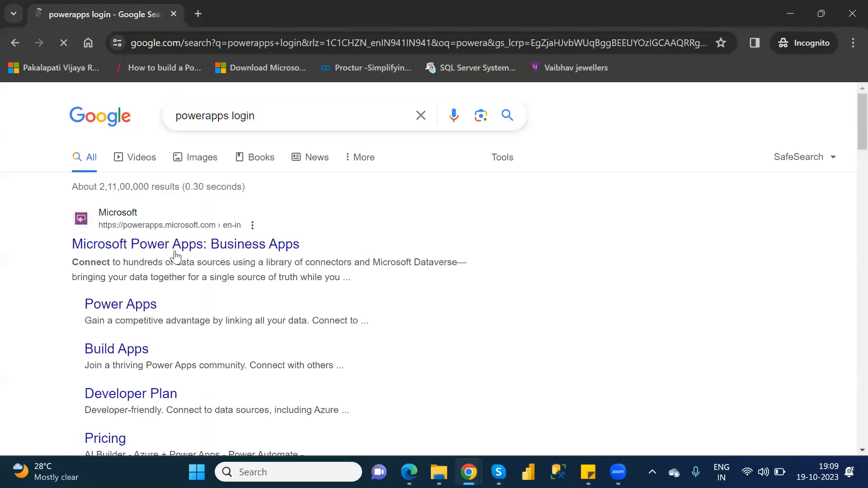
left_click(176, 248)
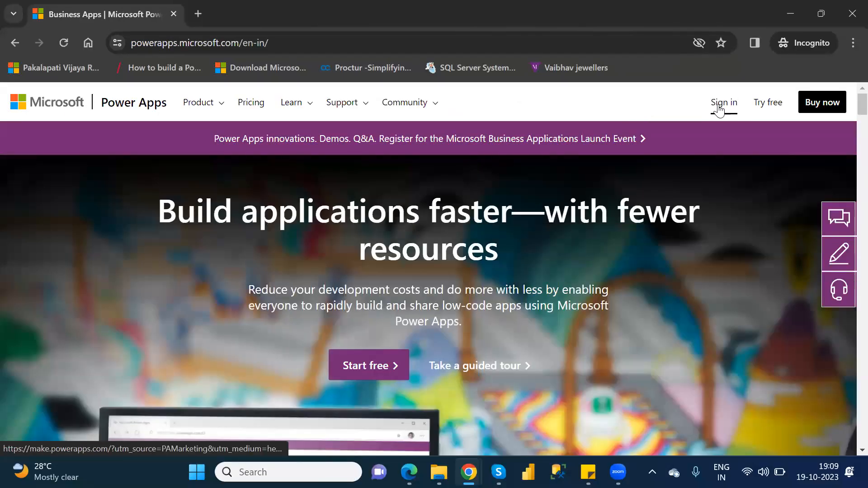
left_click(719, 108)
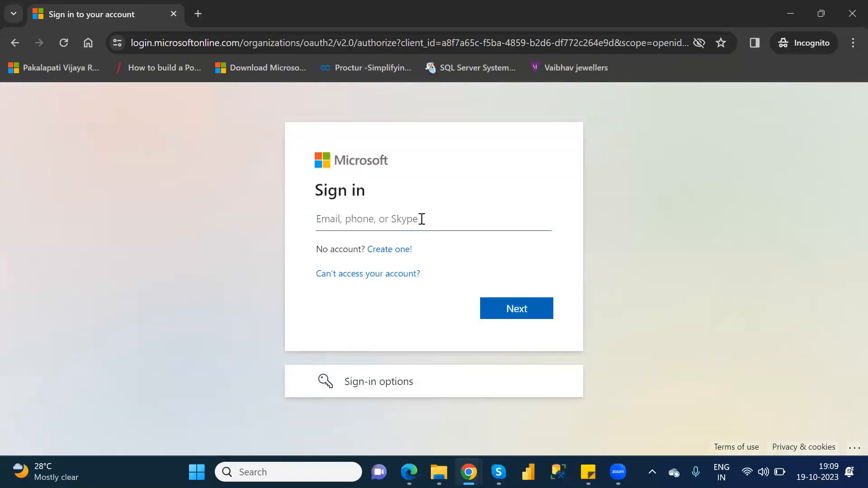
Step: Sign in to the work account with its e-mail and password, choosing to stay signed in
key("ctrl+v")
left_click(527, 298)
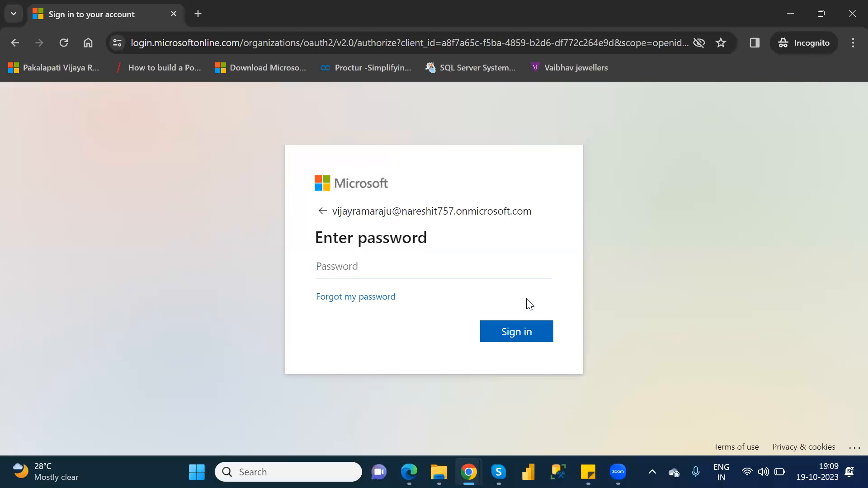
type("••••••••••••")
key("Return")
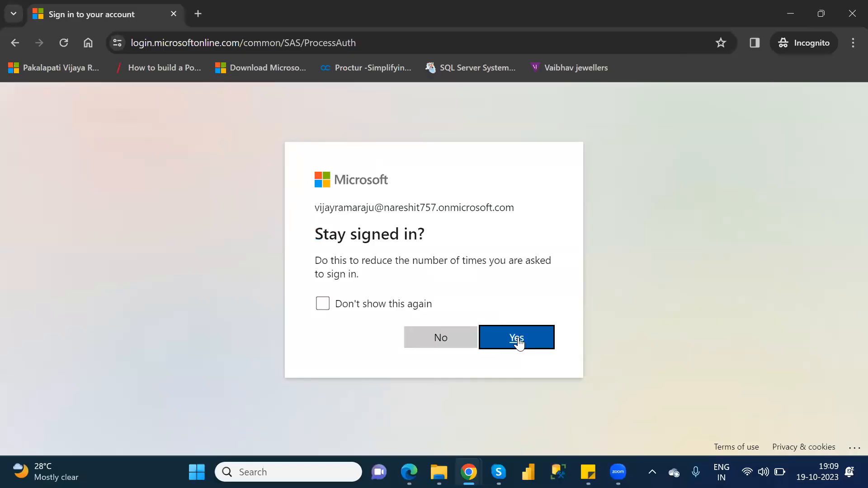
left_click(518, 341)
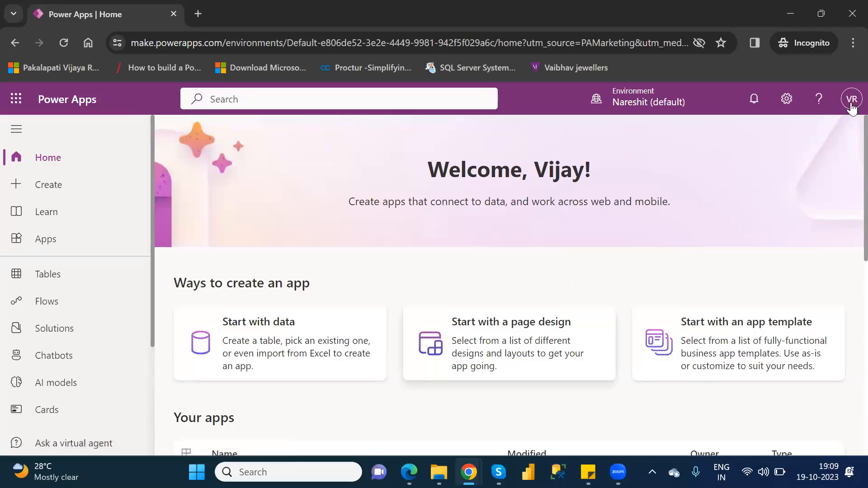
Step: Switch Power Apps to NareshIT_B1, then open its Advanced settings and the Settings menu
left_click(668, 101)
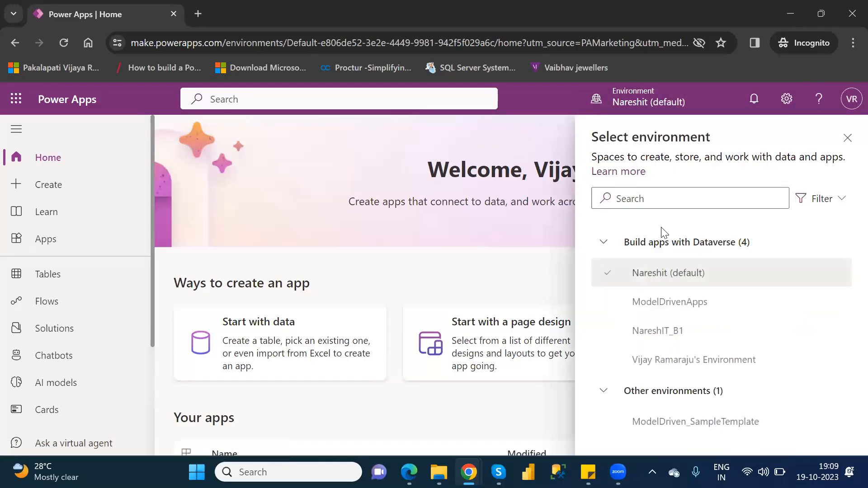
left_click(669, 340)
left_click(787, 99)
left_click(713, 226)
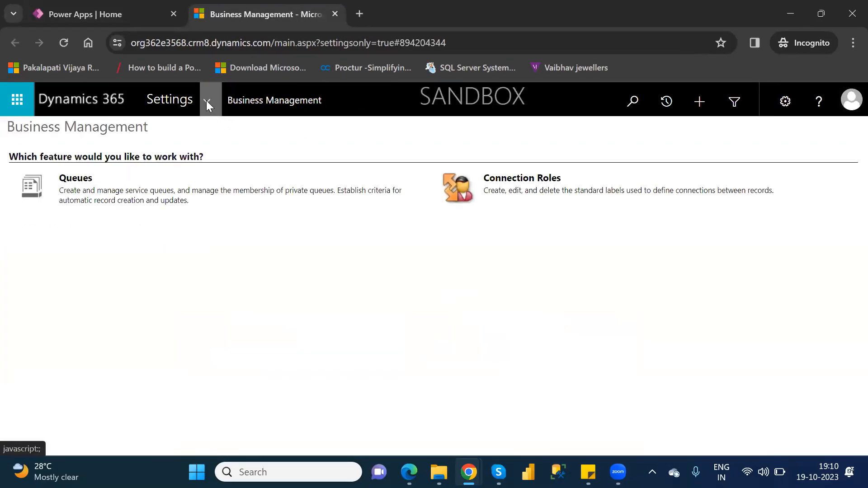
left_click(207, 101)
Step: Open Security > Users, then start a new user from the Enabled Users view
left_click(338, 257)
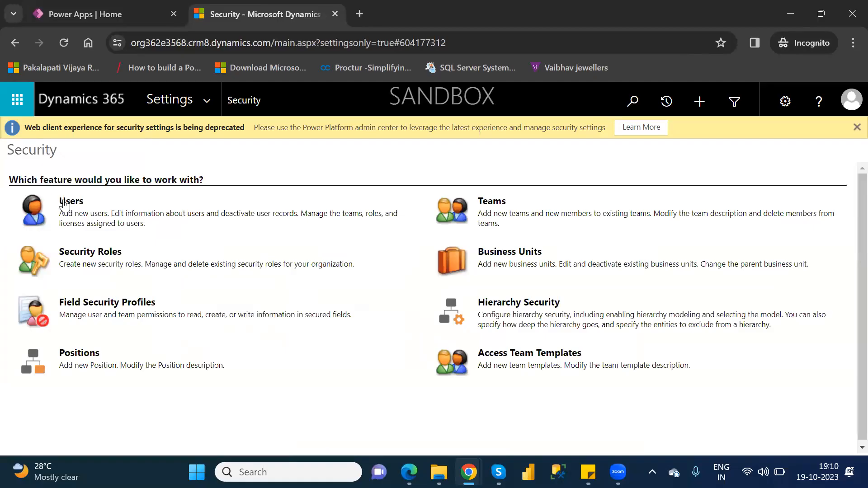
left_click(71, 202)
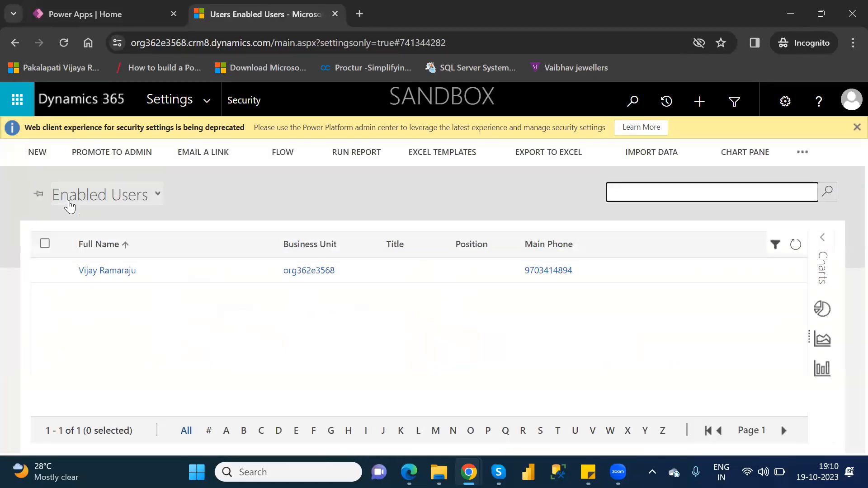
left_click(26, 150)
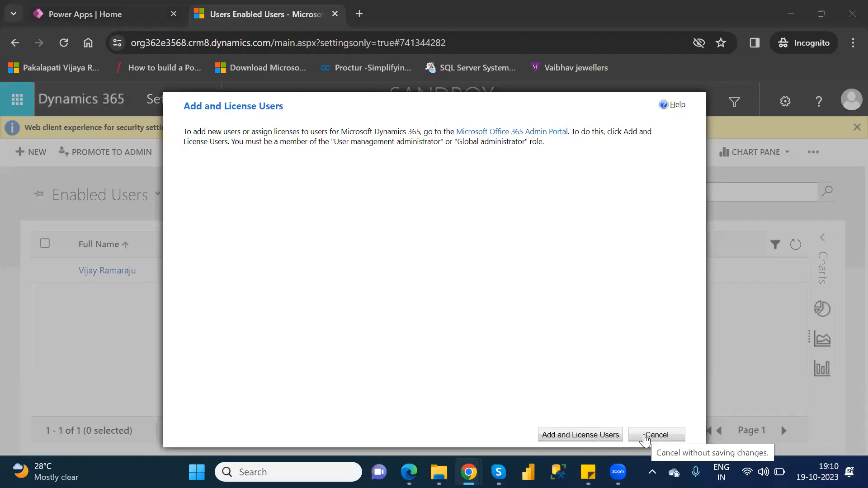
Step: Open the Microsoft 365 admin center's Active users page, then close that tab
left_click(588, 435)
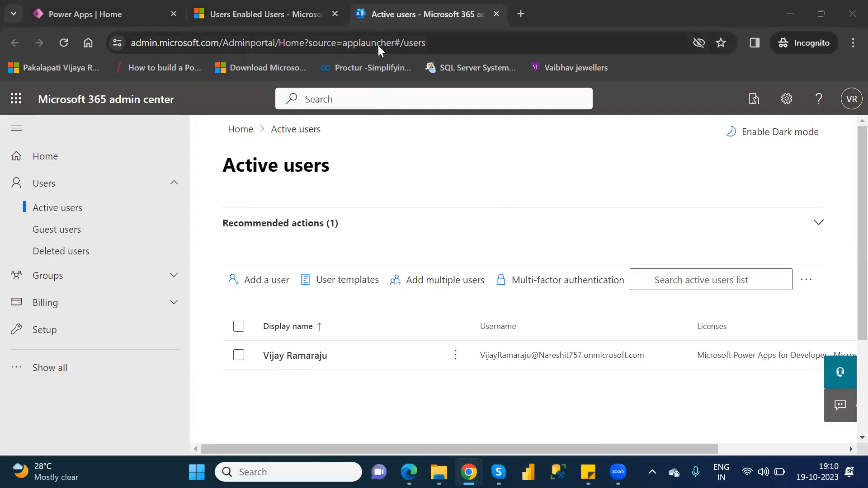
left_click(496, 14)
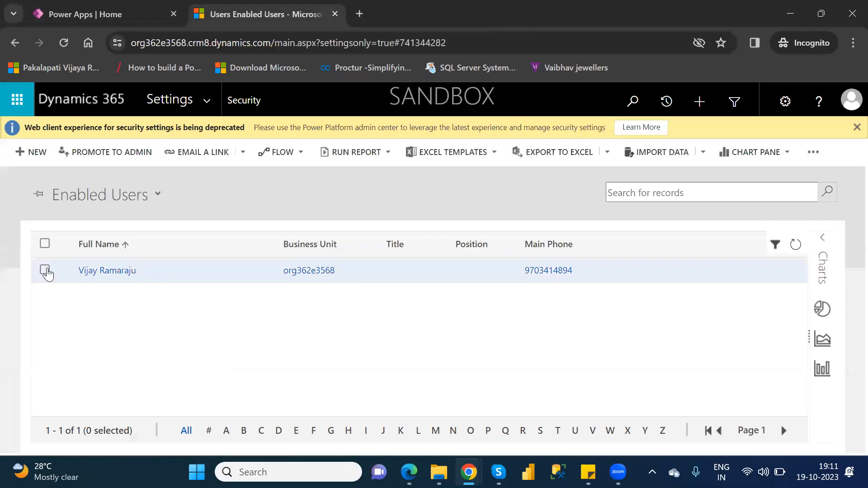
Step: Open the single enabled user's record and start adding a team in its TEAMS subgrid
left_click(45, 271)
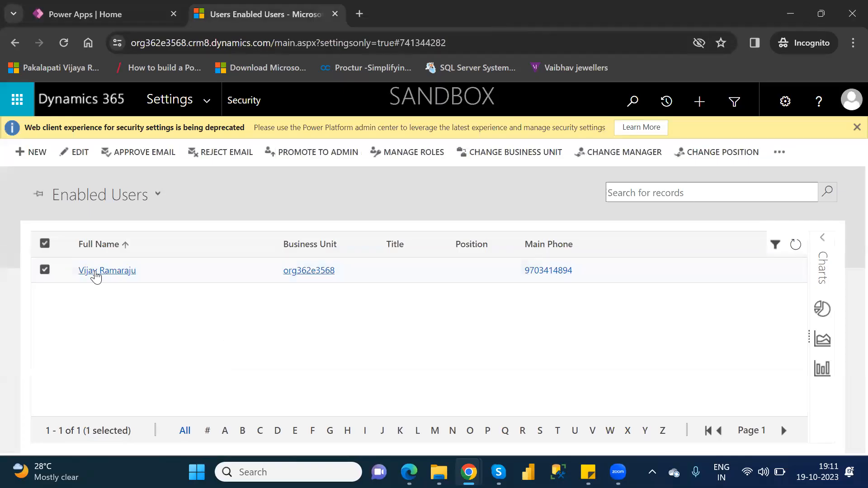
left_click(96, 272)
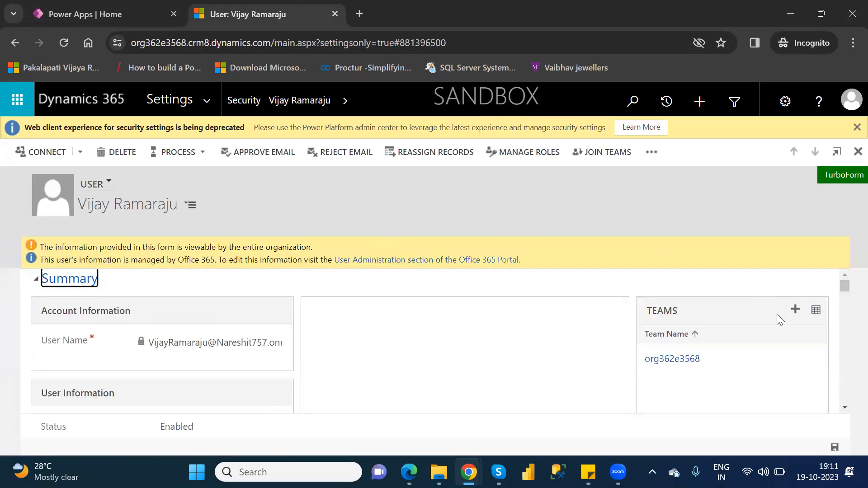
left_click_drag(846, 283, 847, 282)
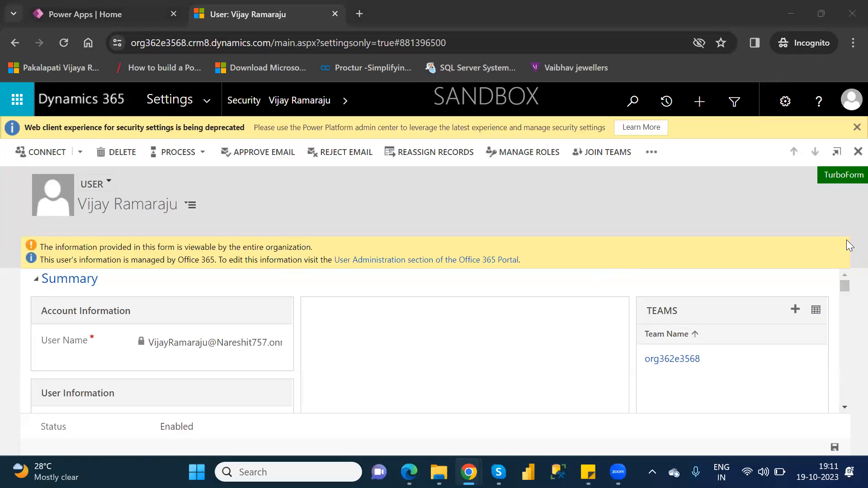
left_click(796, 311)
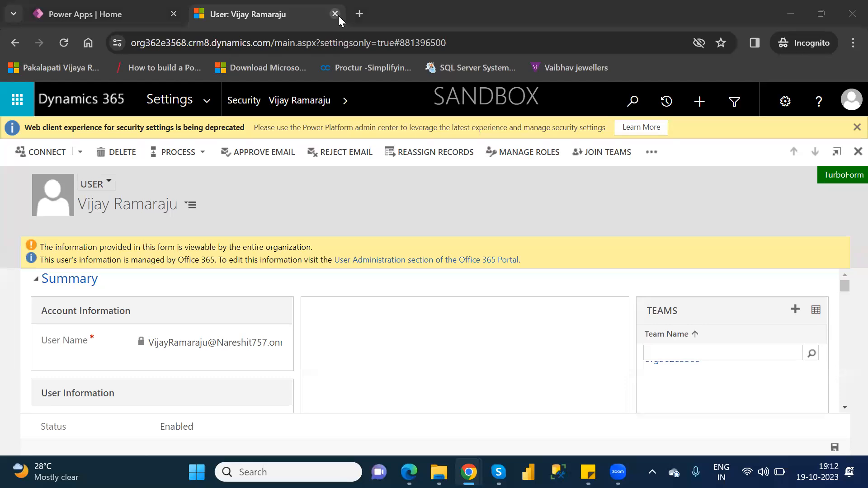
Step: Go back to the Security page and open the Local Business Owner Teams list
left_click(16, 43)
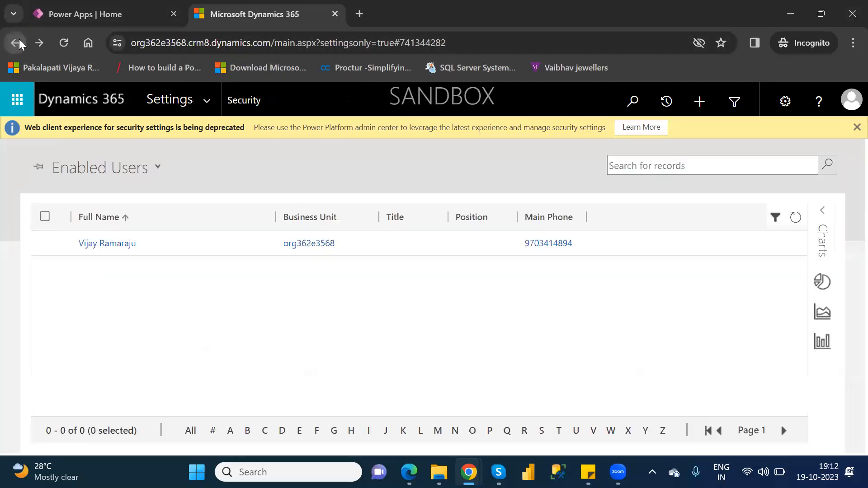
left_click(15, 42)
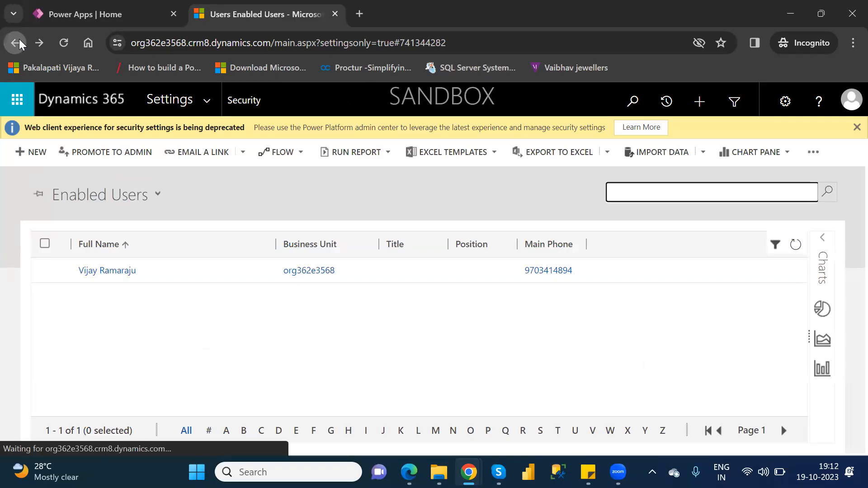
left_click(16, 42)
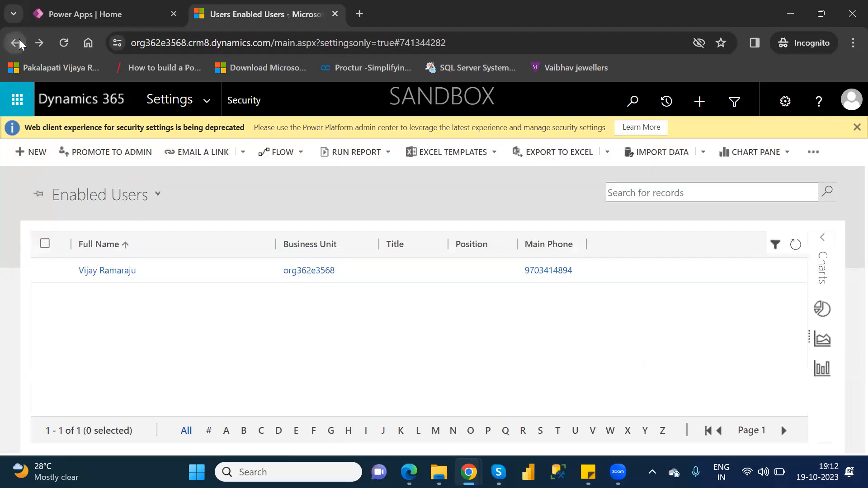
left_click(19, 43)
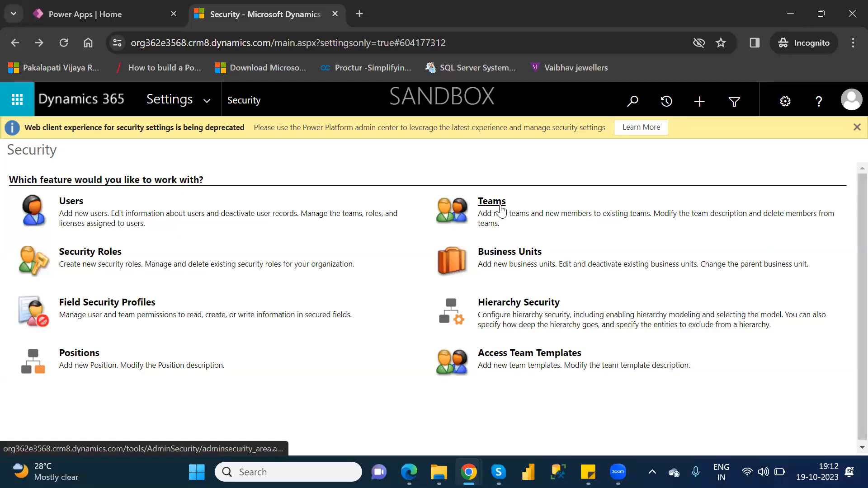
left_click(501, 210)
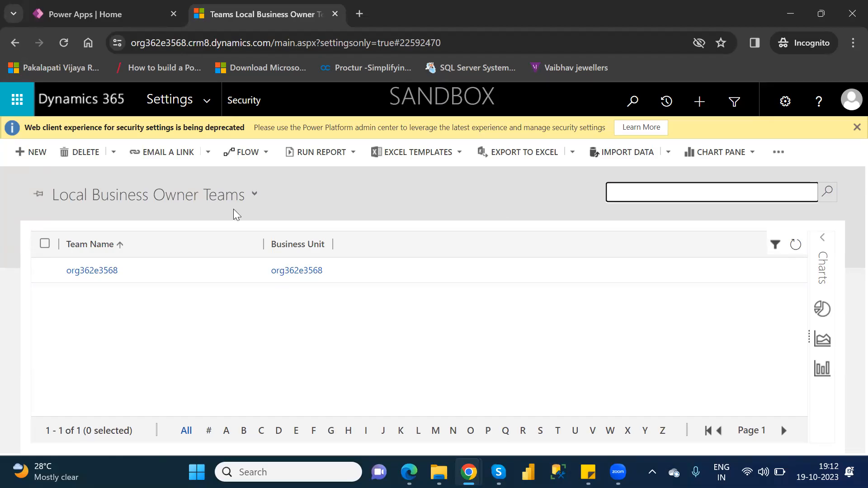
Step: Start a New Team form in org362e3568, review it, then go back to the teams list
left_click(32, 153)
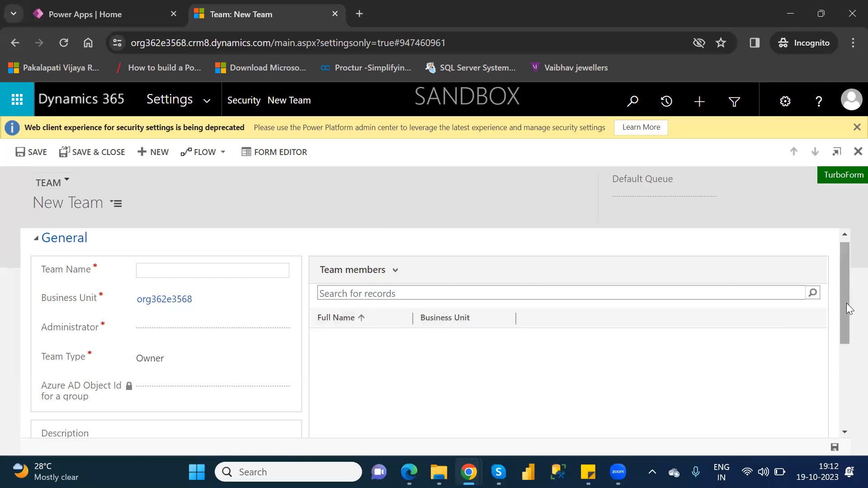
left_click_drag(846, 303, 847, 272)
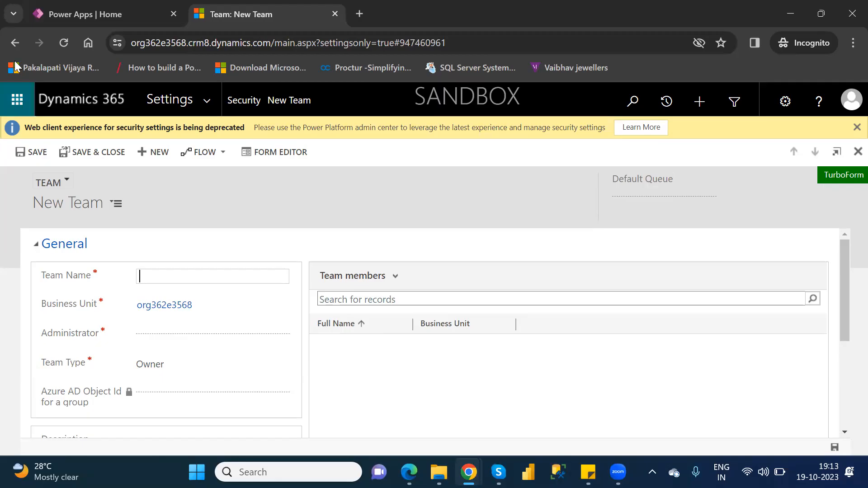
left_click(16, 41)
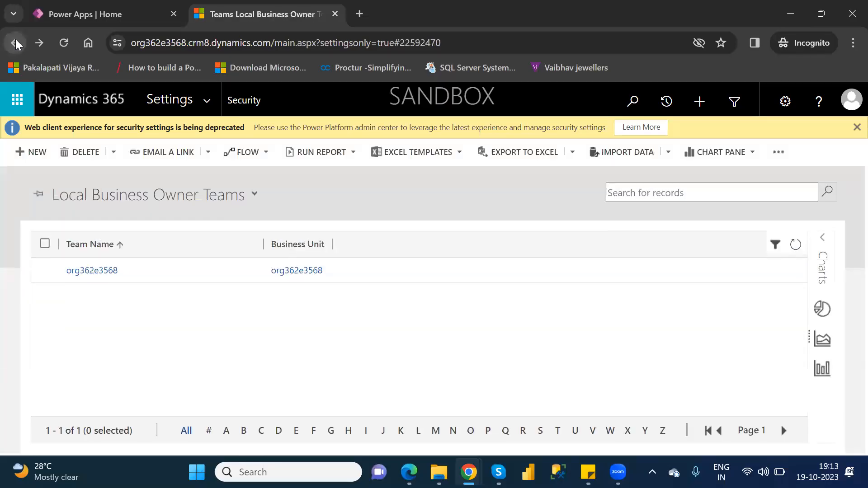
Step: Go back to the Security page listing Users, Teams, Security Roles and Business Units
left_click(15, 39)
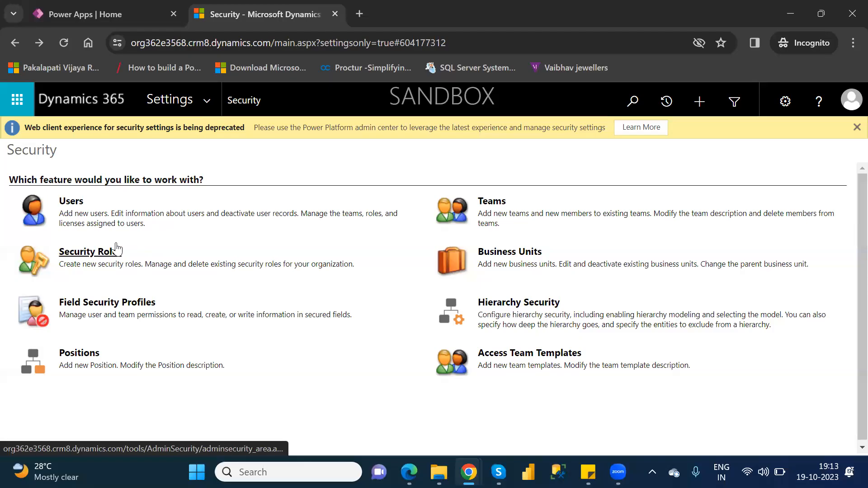
Step: Close the Dynamics 365 tab and launch Admin center from the Power Apps settings gear
left_click(334, 15)
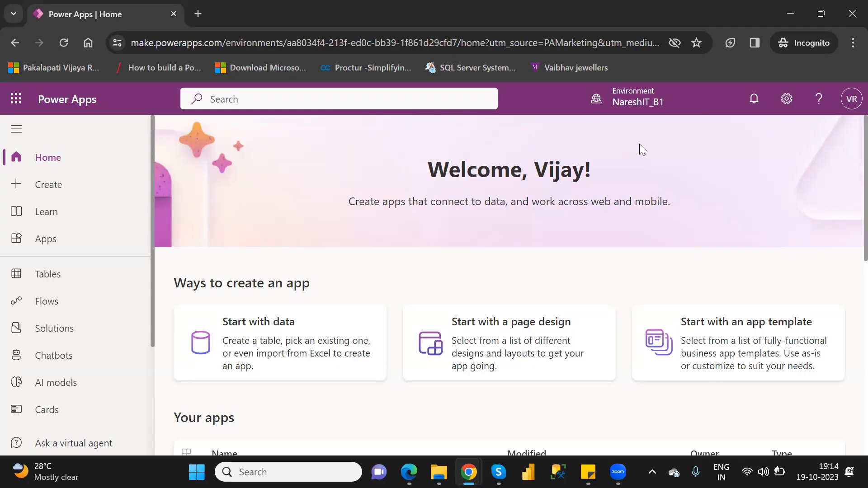
left_click(786, 100)
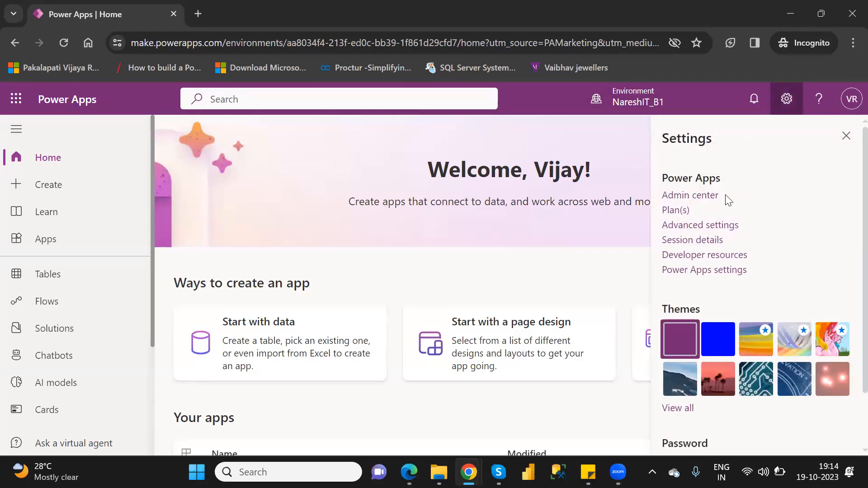
left_click(699, 196)
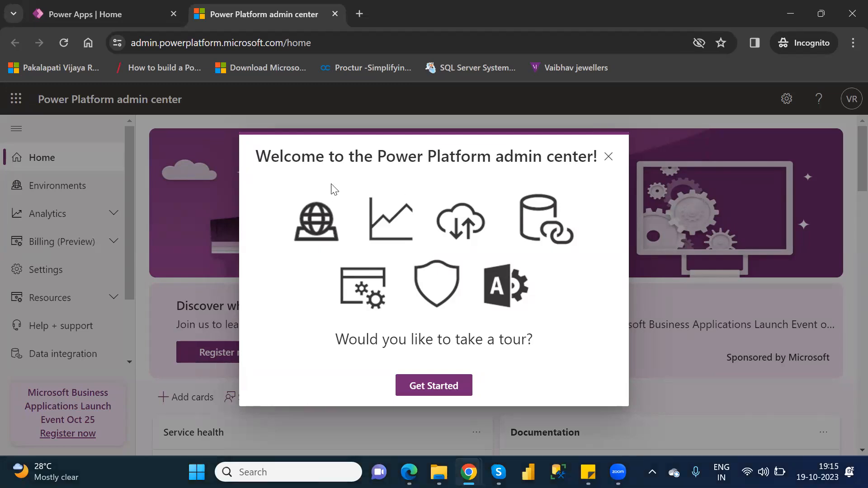
Step: Dismiss the admin center welcome tour and the feedback survey
left_click(424, 386)
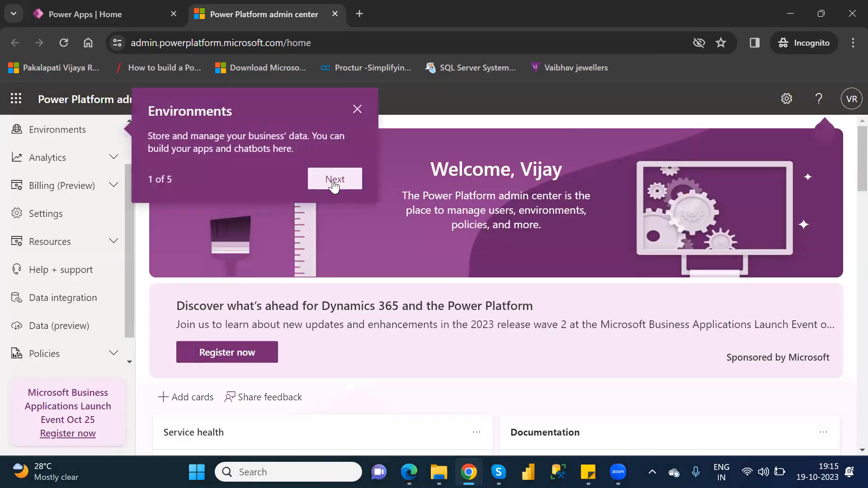
left_click(334, 181)
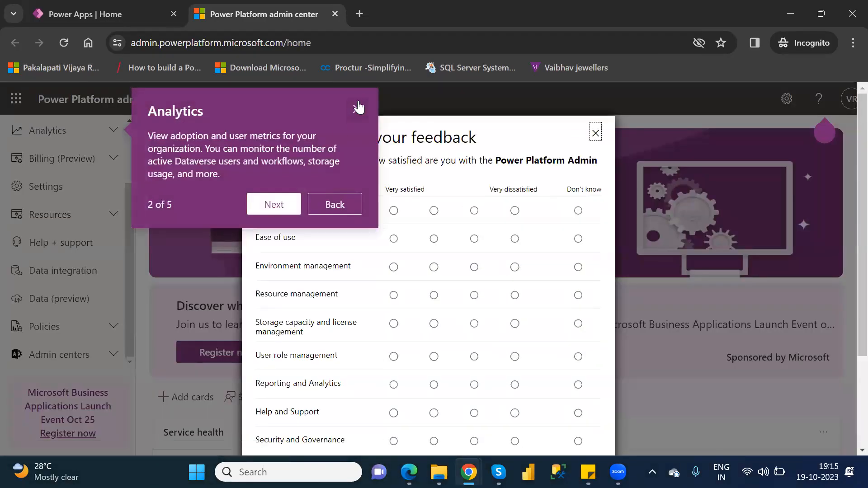
left_click(359, 107)
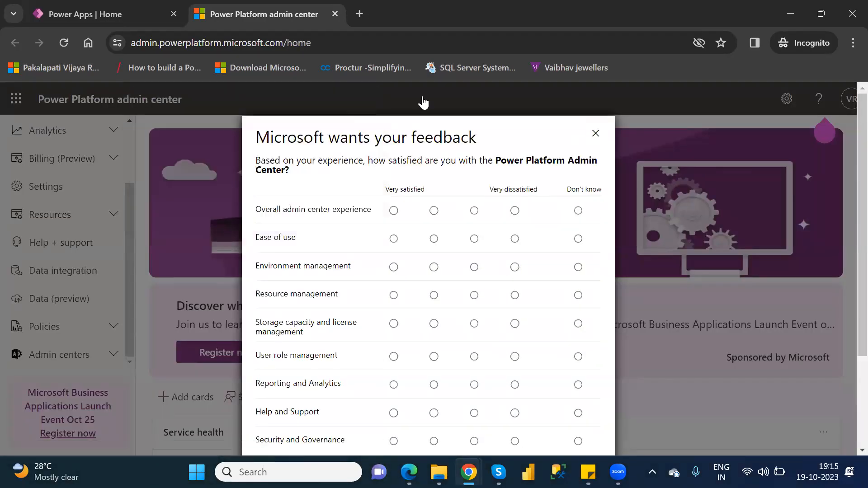
left_click(596, 133)
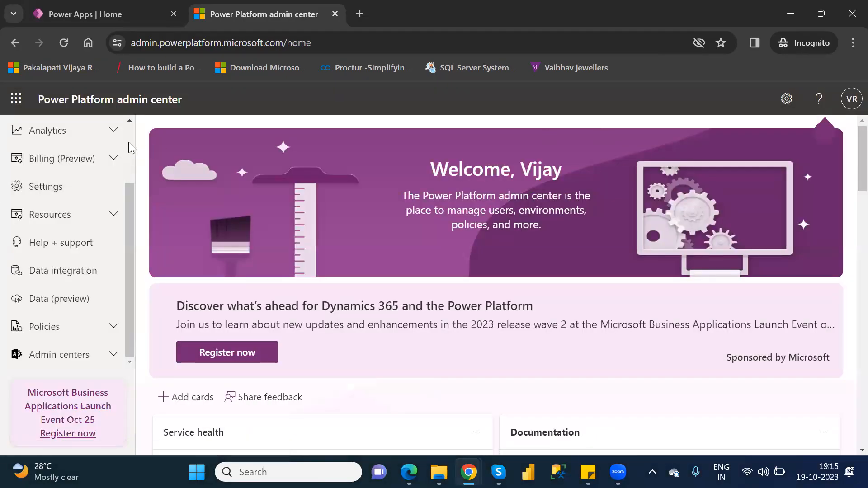
Step: Open the Environments list and select the NareshIT_B1 environment
scroll(129, 142, "up", 3)
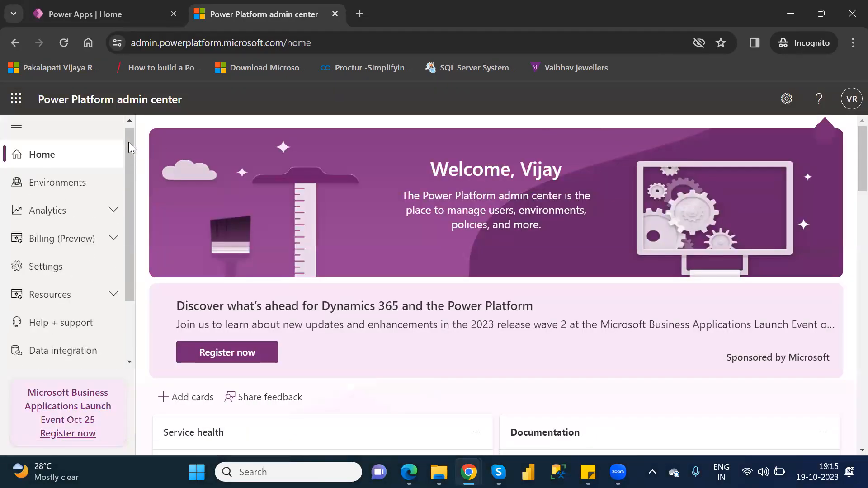
left_click(54, 194)
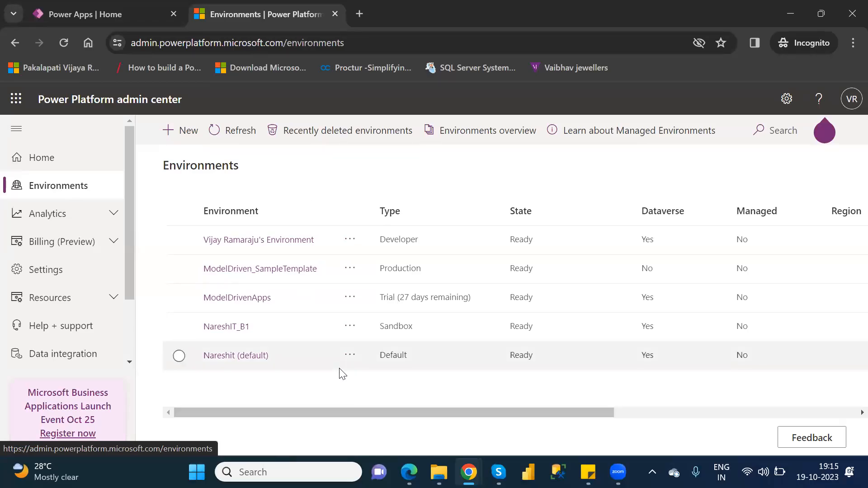
left_click(179, 327)
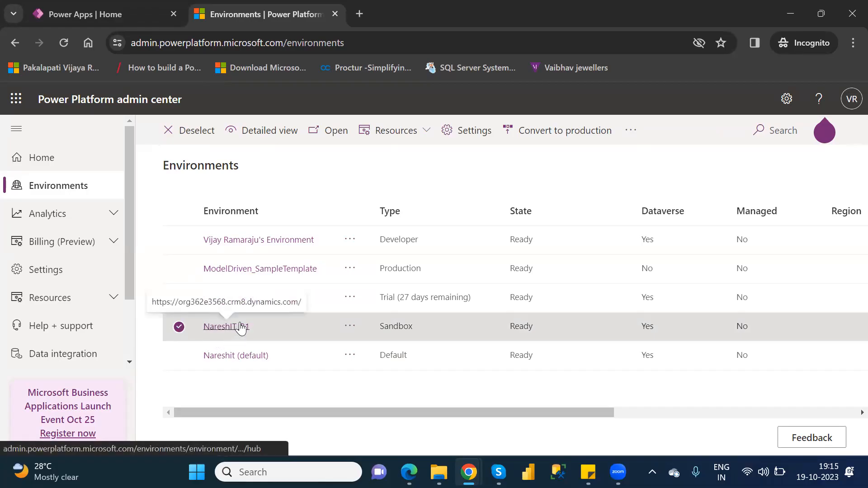
Step: Open the NareshIT_B1 environment's Settings and go to Users + permissions > Users
left_click(469, 140)
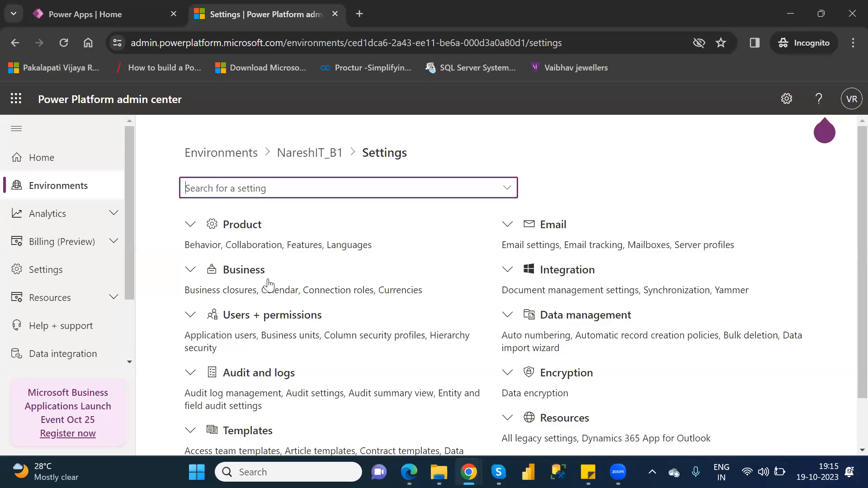
left_click(190, 315)
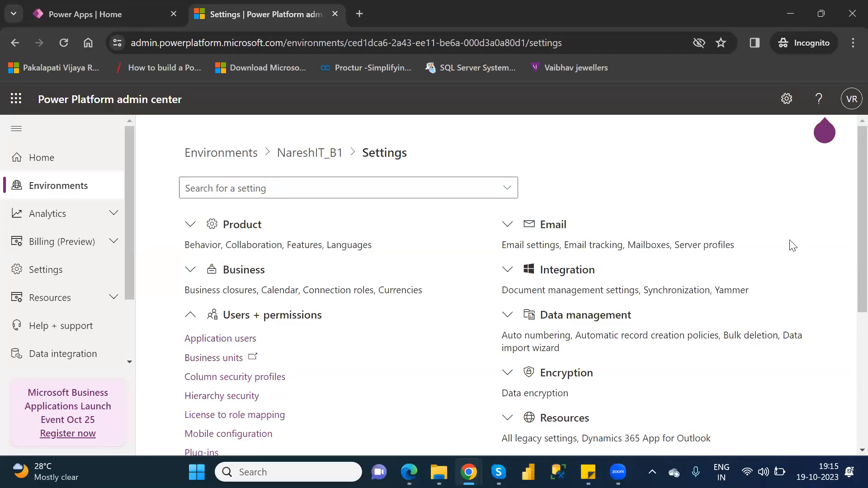
scroll(848, 271, "down", 2)
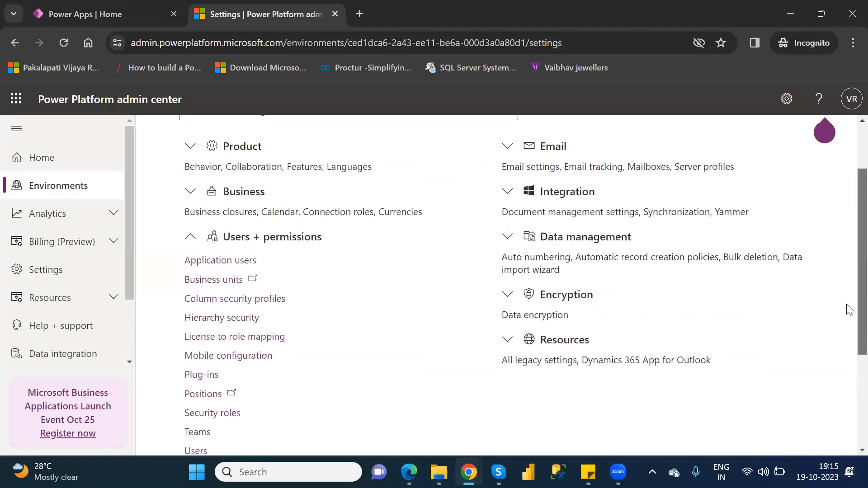
scroll(848, 326, "down", 3)
scroll(848, 343, "up", 1)
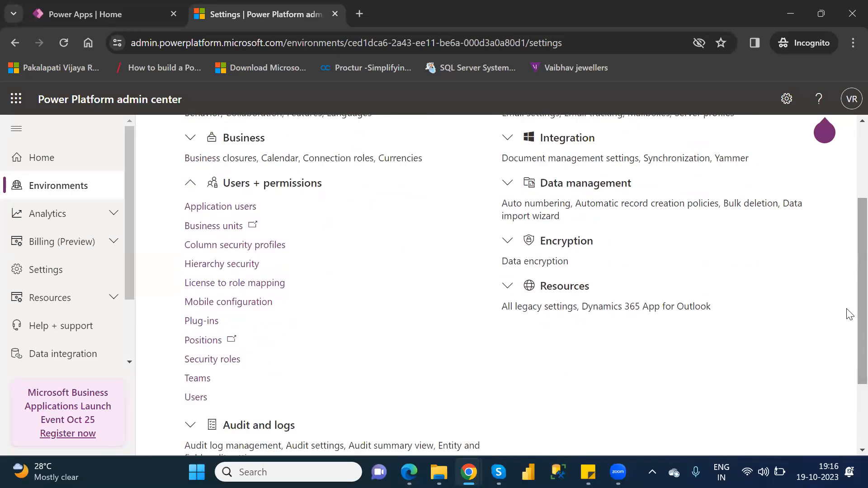
left_click(197, 401)
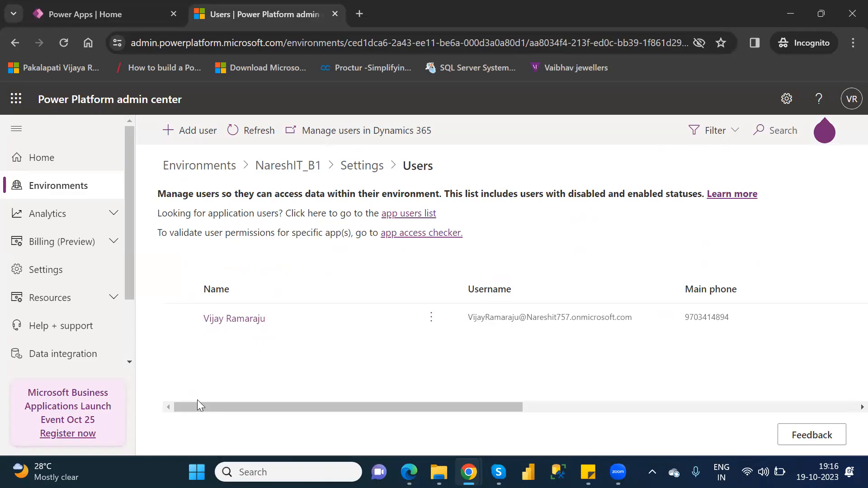
left_click(190, 133)
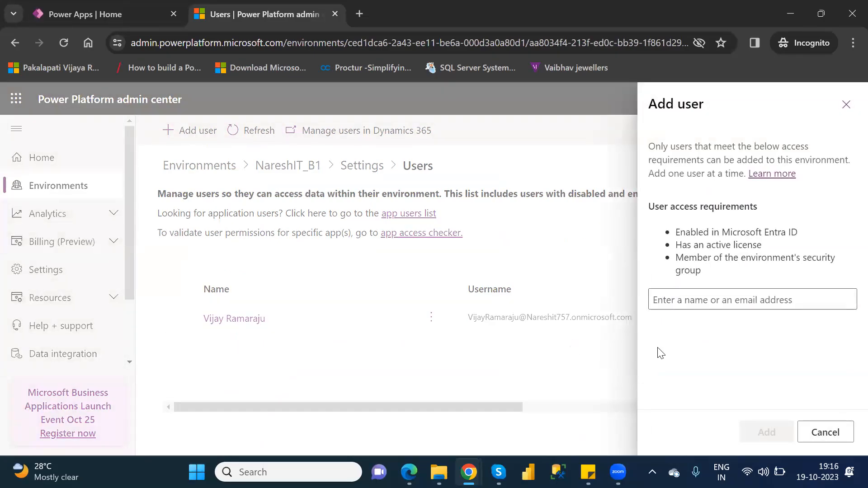
left_click(696, 306)
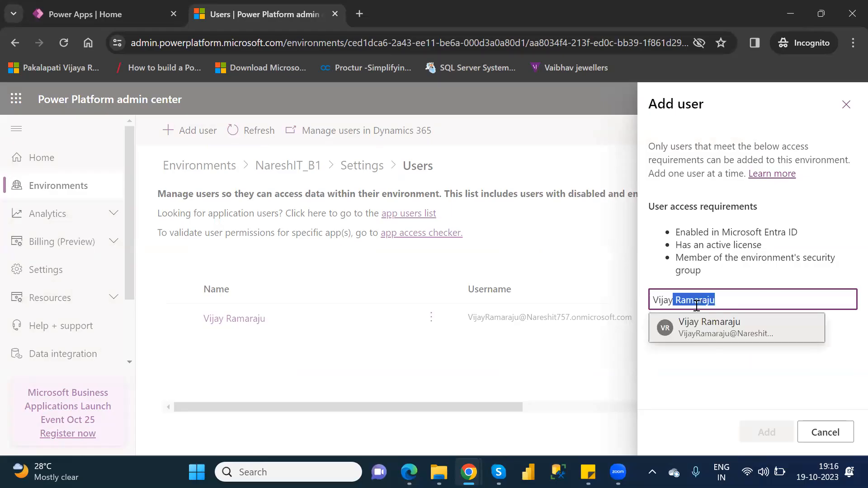
left_click(715, 333)
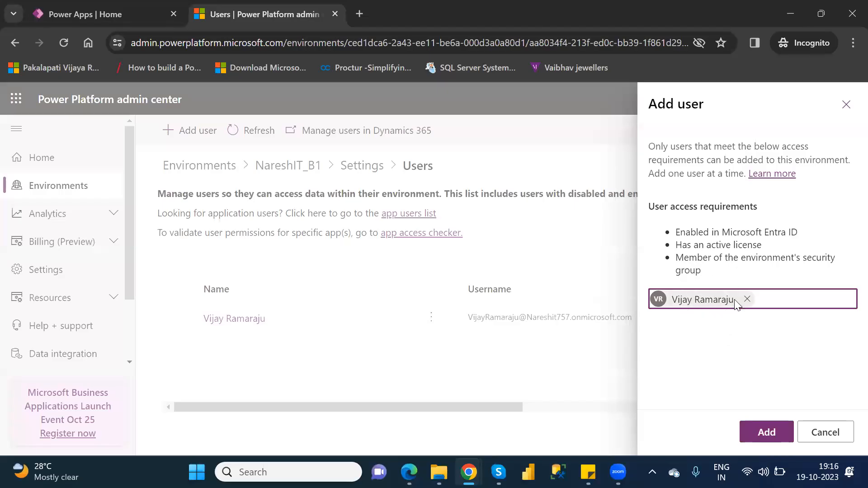
left_click_drag(677, 229, 709, 260)
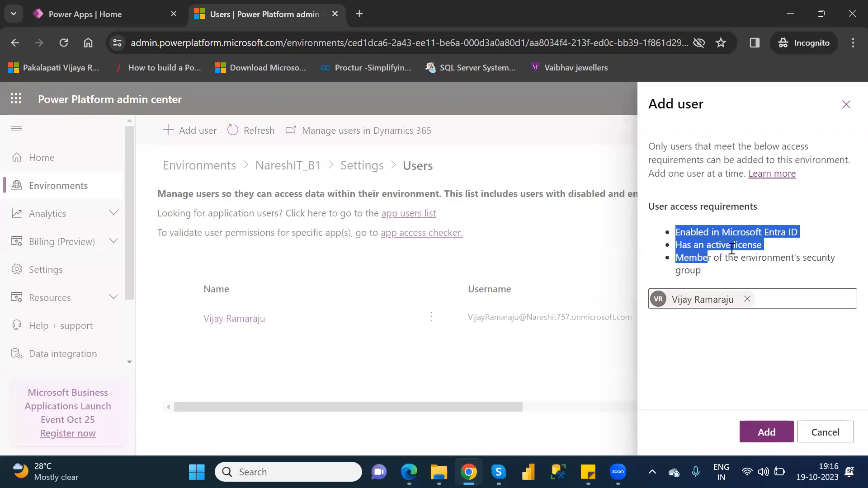
key("F5")
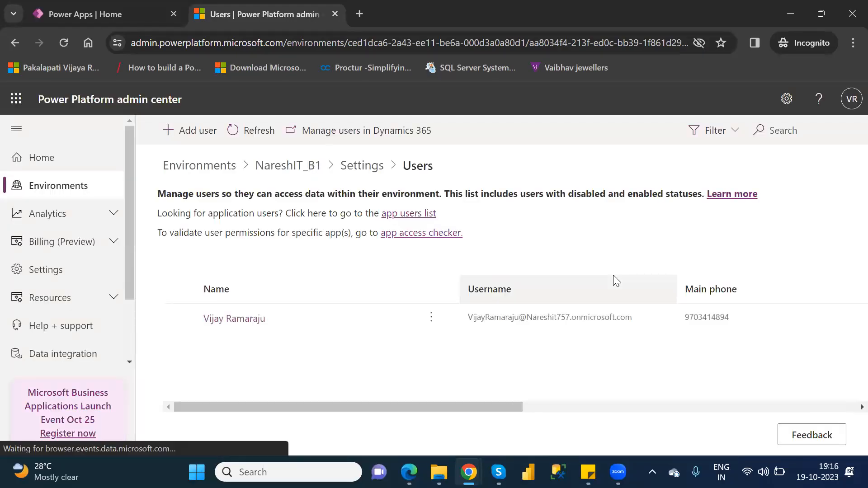
left_click(196, 131)
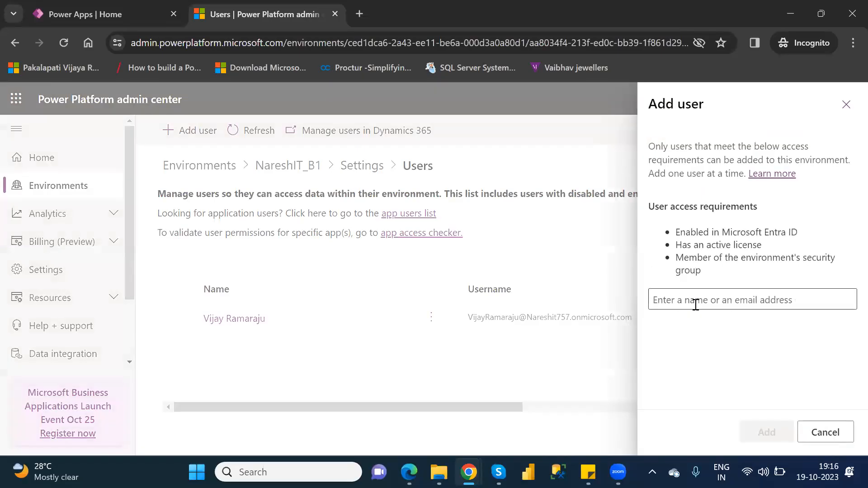
left_click(696, 306)
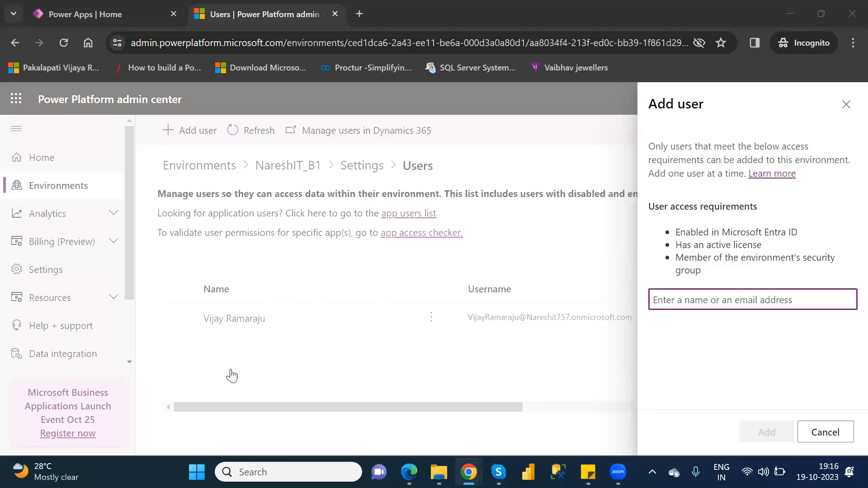
left_click(234, 343)
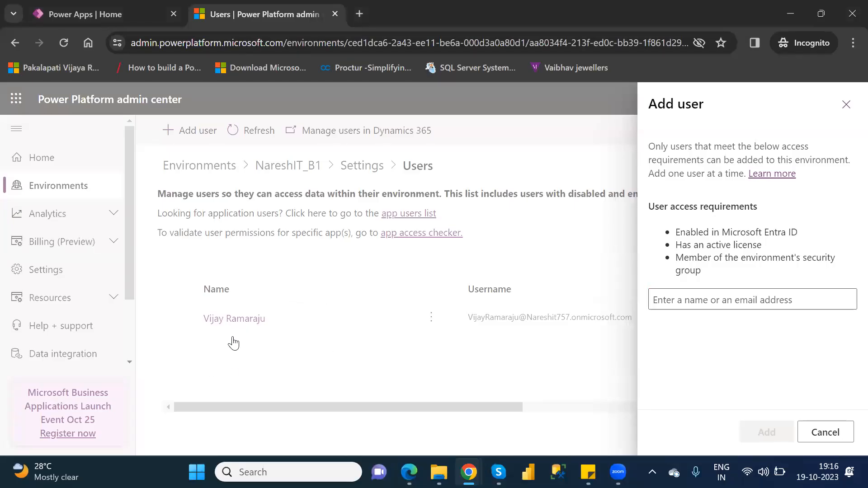
left_click(823, 433)
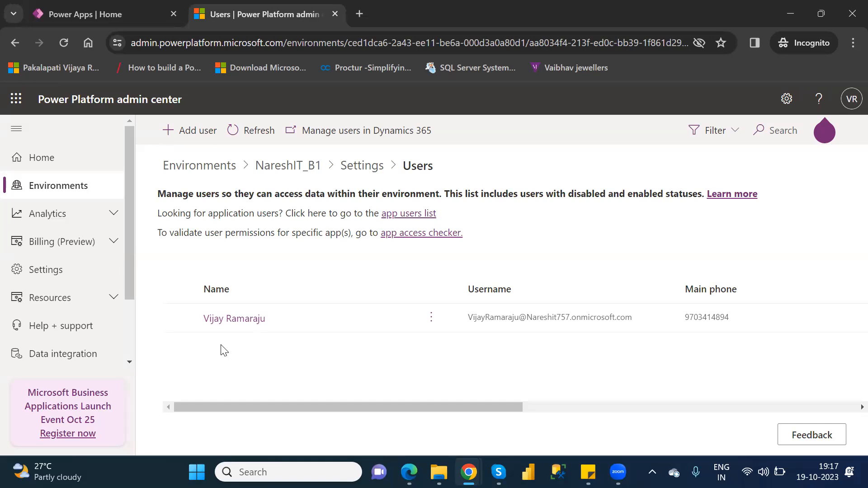
Step: Open the admin center settings panel, return to the environments list, and close the panel
left_click(787, 100)
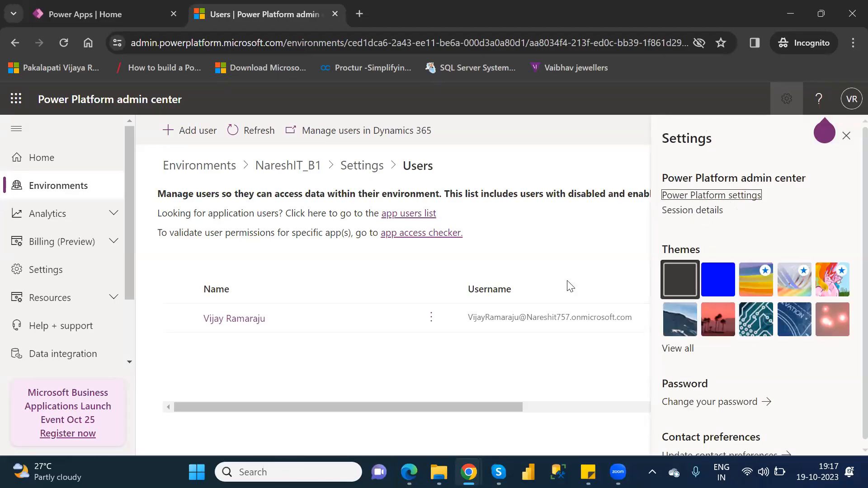
left_click(511, 150)
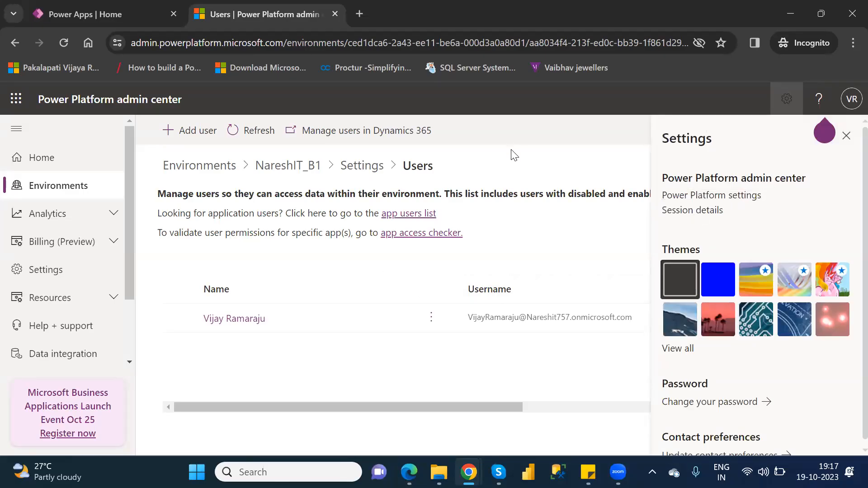
left_click(38, 193)
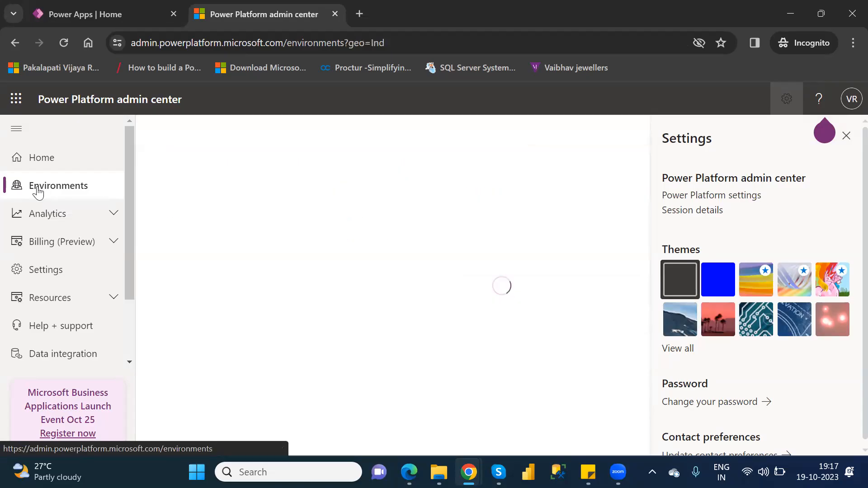
left_click(846, 135)
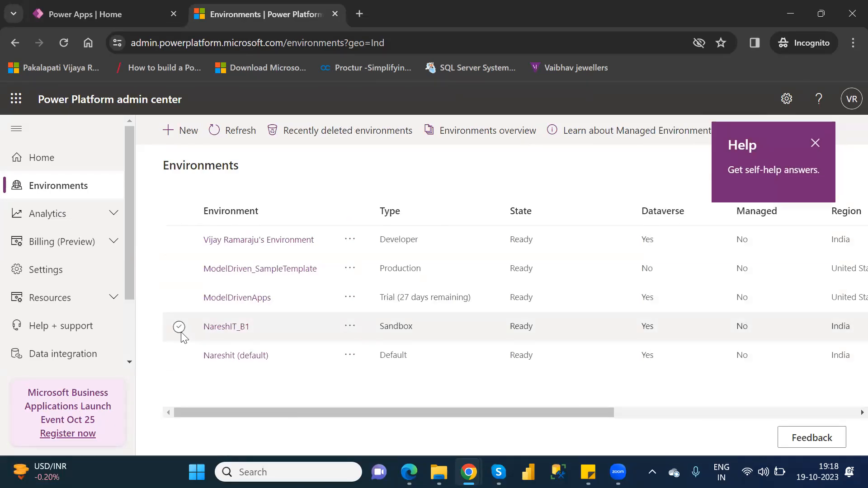
Step: Select NareshIT_B1, dismiss the Help callout, and open Users + permissions > Users
left_click(180, 328)
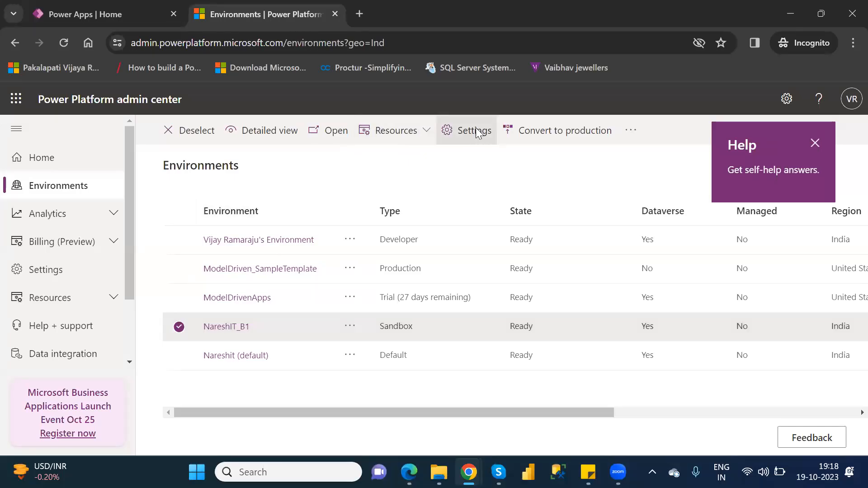
left_click(476, 132)
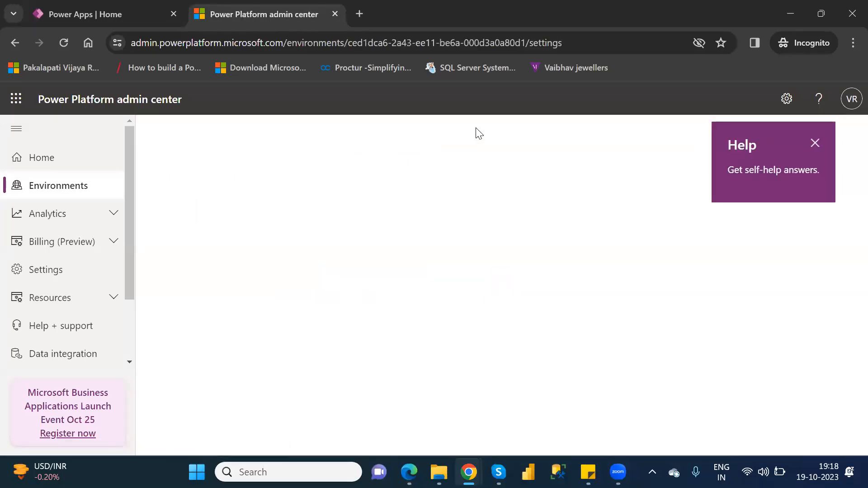
left_click(814, 144)
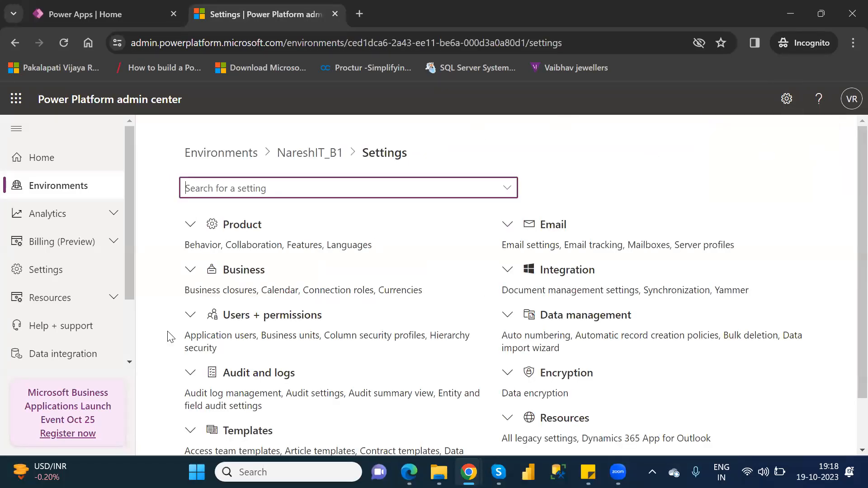
left_click(190, 316)
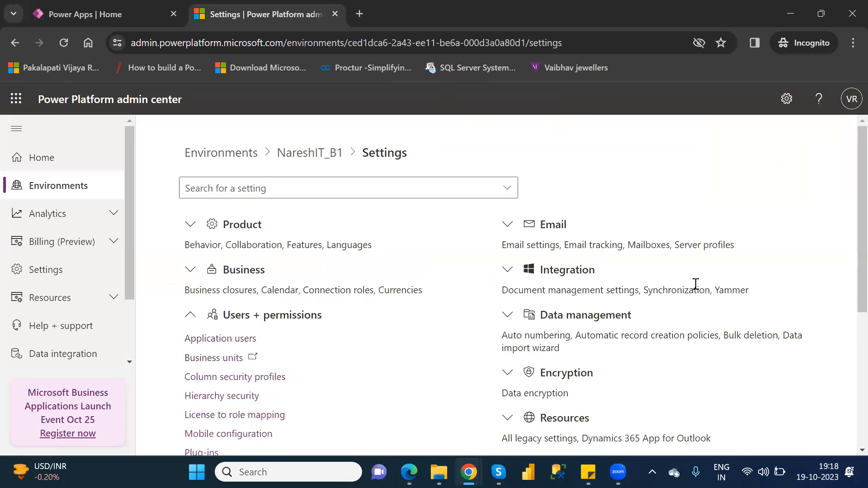
scroll(848, 263, "down", 3)
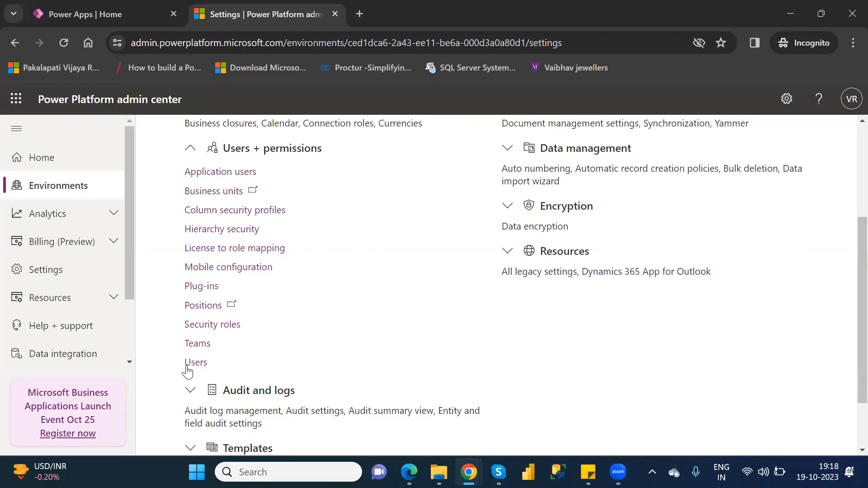
left_click(196, 363)
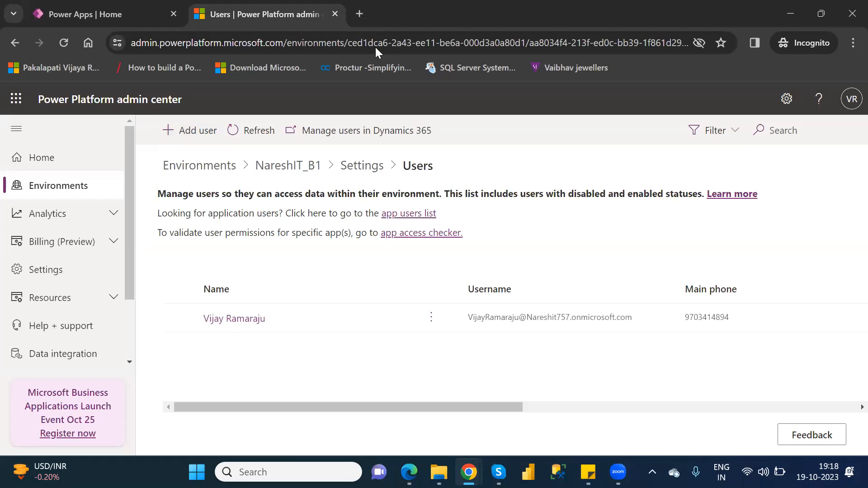
Step: Close the admin center Users tab and scroll the Power Apps left navigation pane
left_click(338, 13)
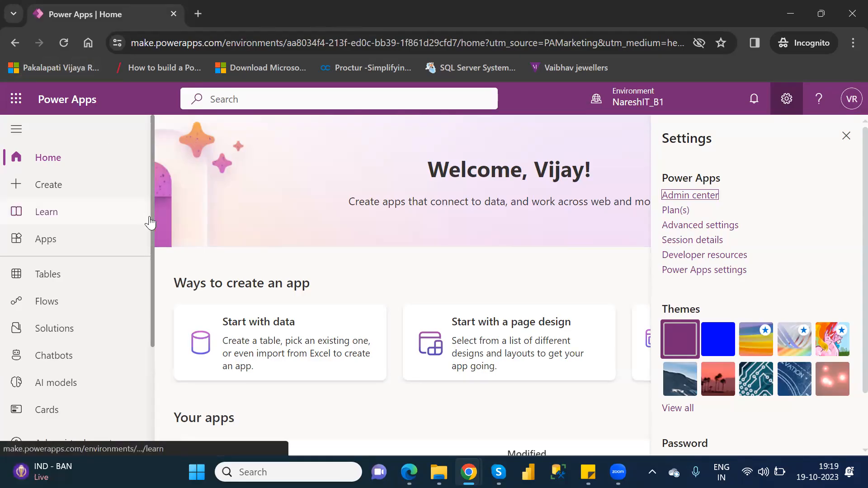
scroll(152, 240, "down", 3)
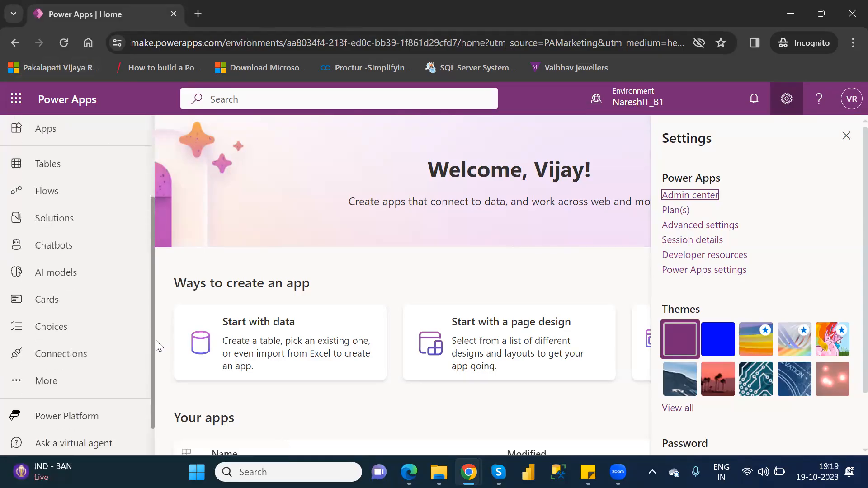
left_click_drag(156, 342, 156, 187)
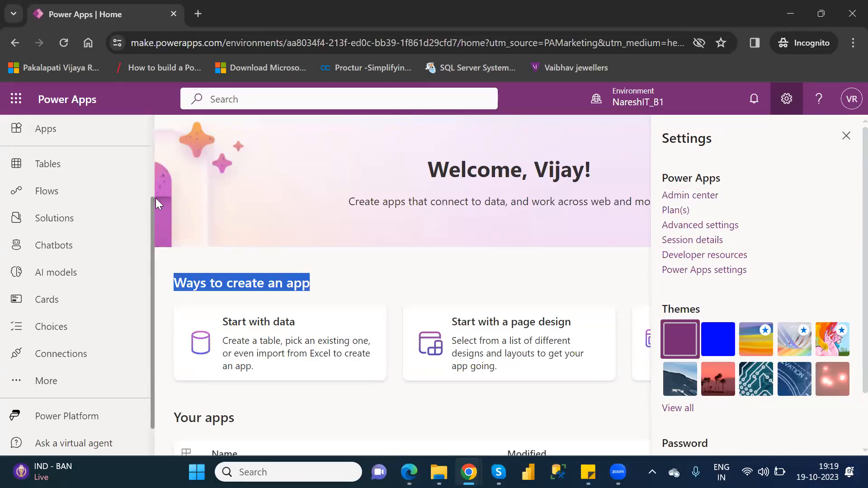
scroll(152, 204, "up", 2)
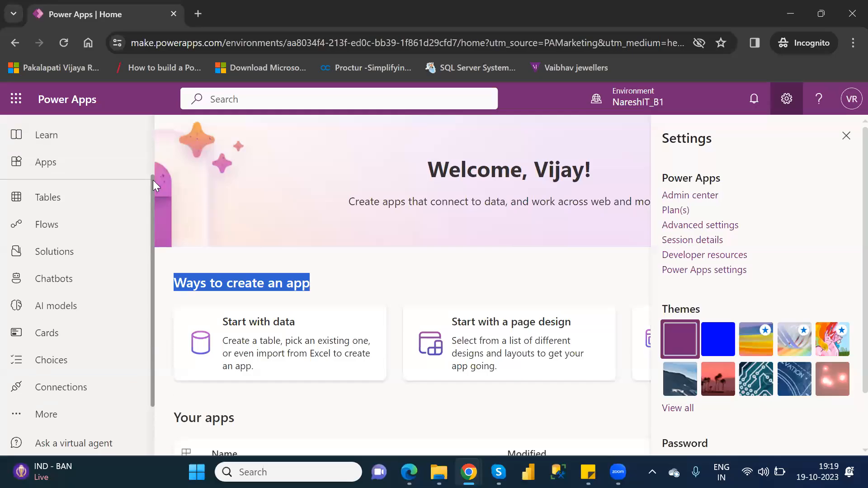
scroll(153, 180, "up", 2)
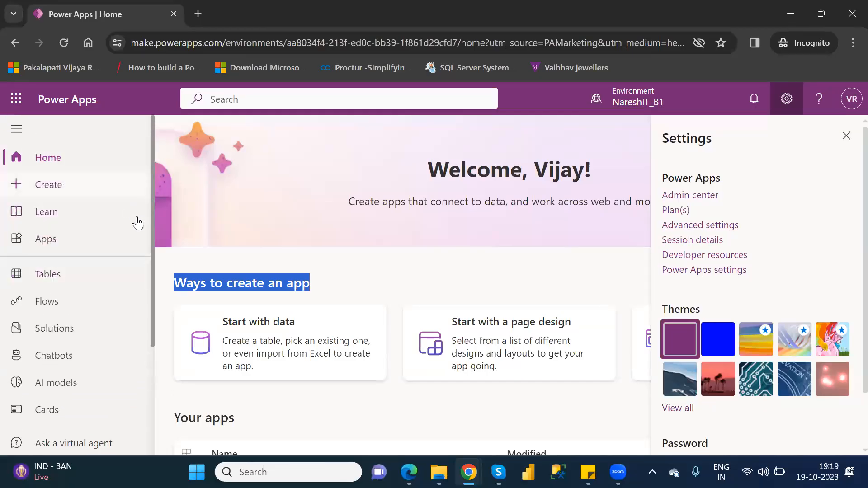
left_click_drag(152, 277, 150, 358)
Step: Go to Connections, close the Settings pane, and browse connectors under New connection
left_click(70, 359)
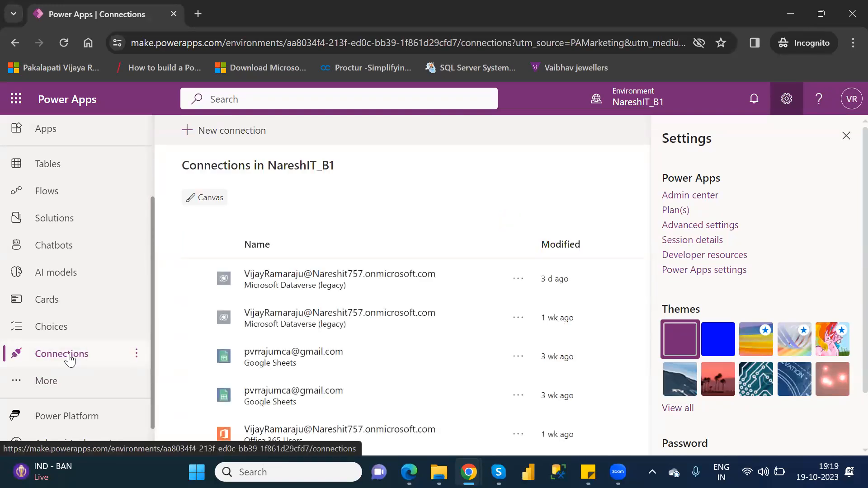
left_click(847, 135)
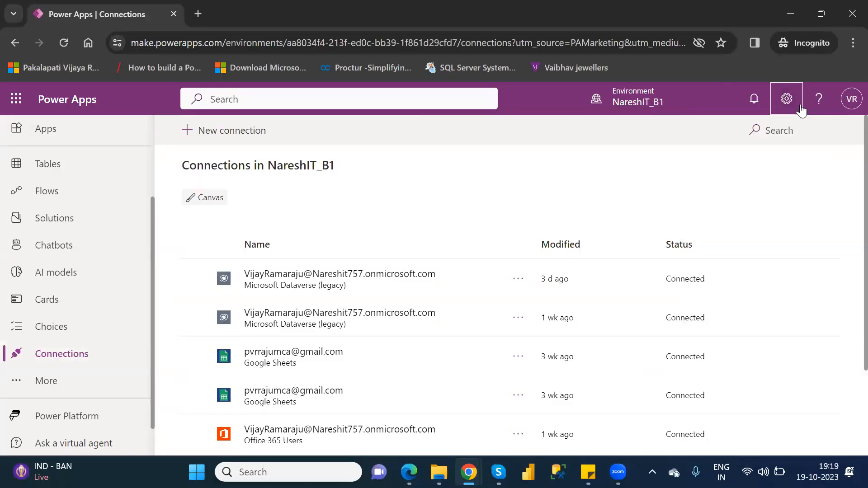
left_click(234, 132)
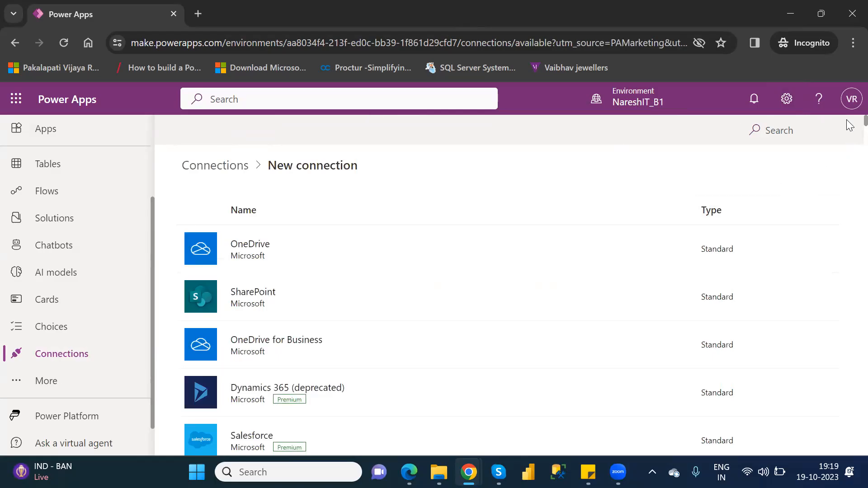
scroll(848, 129, "down", 15)
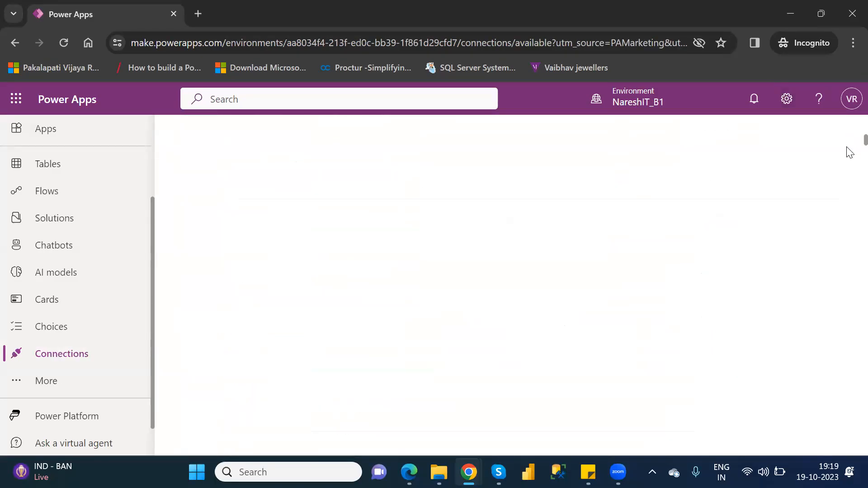
scroll(849, 236, "down", 15)
scroll(849, 369, "down", 10)
scroll(848, 413, "up", 10)
scroll(850, 293, "up", 20)
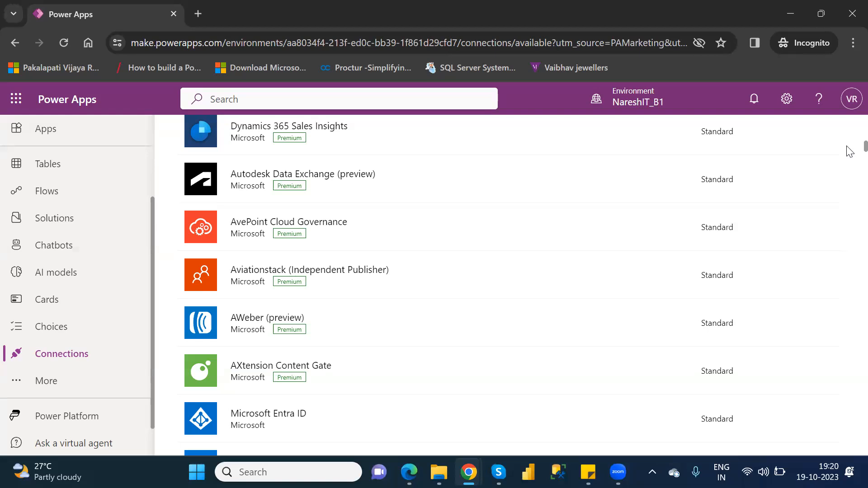
scroll(849, 149, "up", 20)
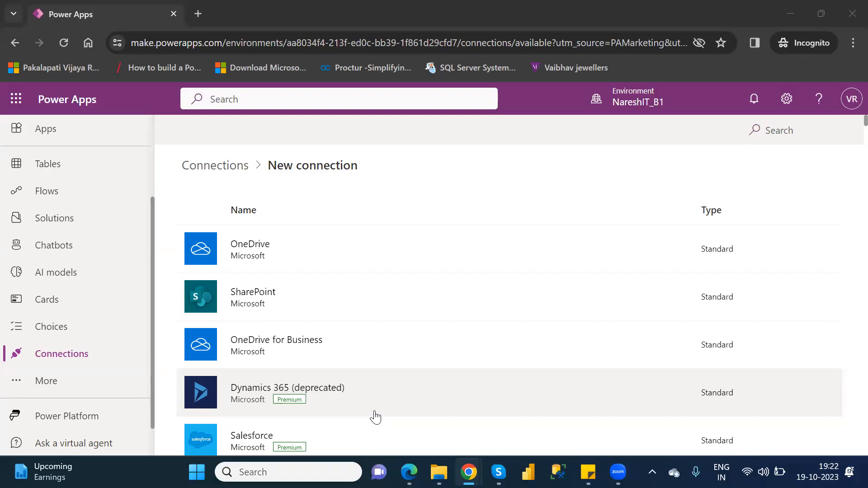
Step: Choose More > Discover all and scroll down to the Data section
left_click(42, 388)
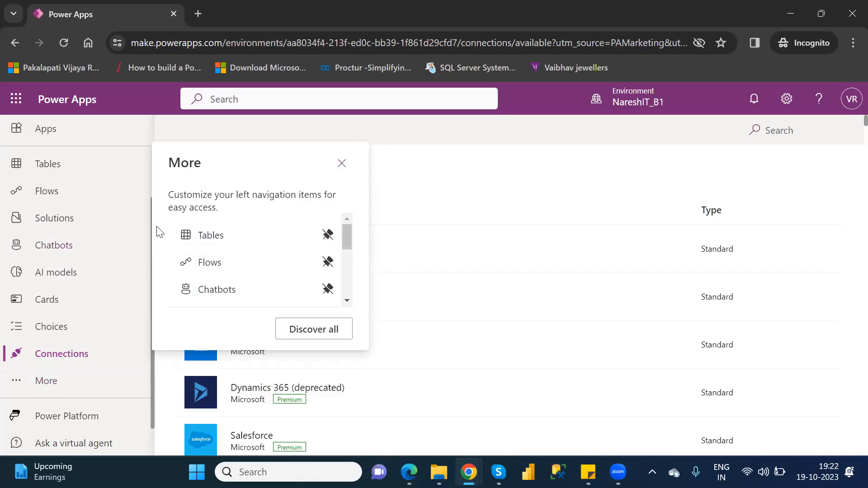
left_click(314, 330)
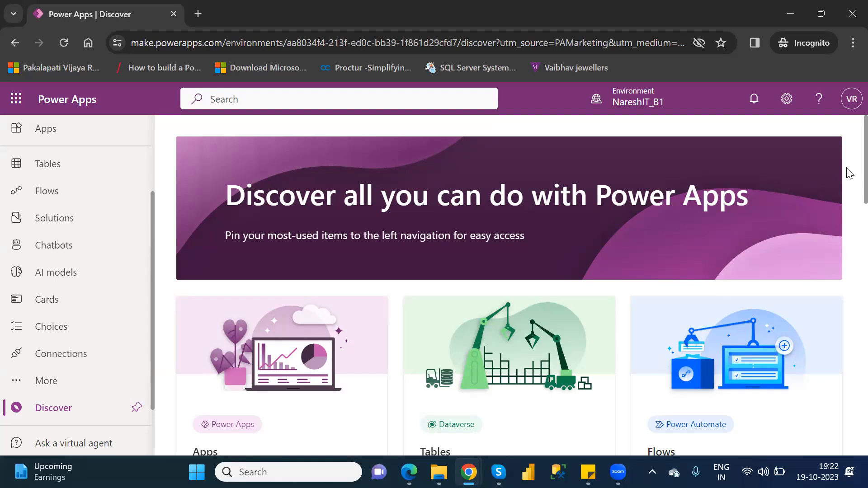
scroll(850, 174, "down", 2)
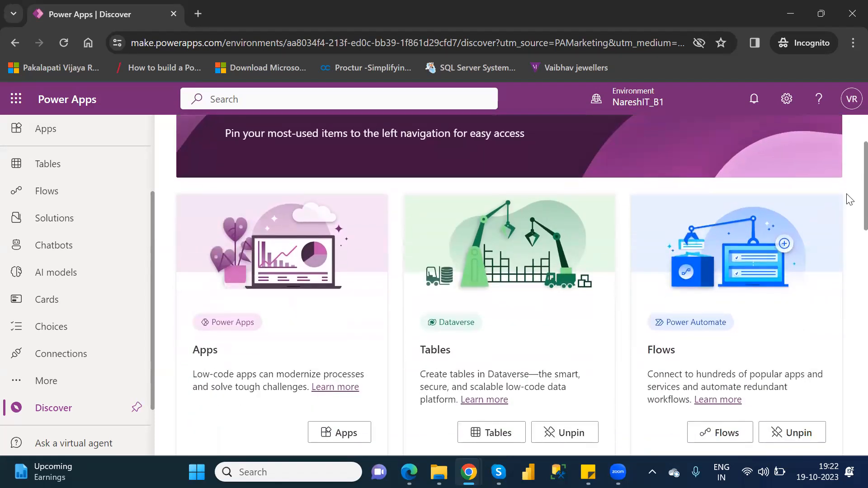
scroll(848, 229, "down", 5)
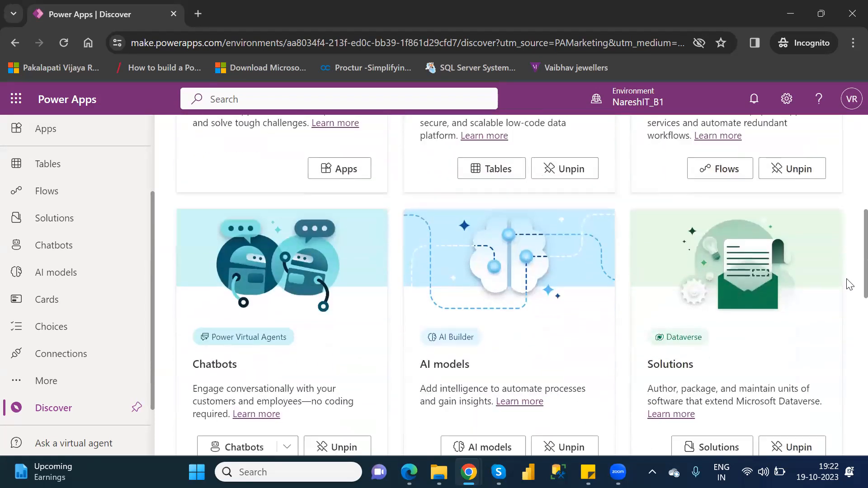
scroll(849, 284, "down", 5)
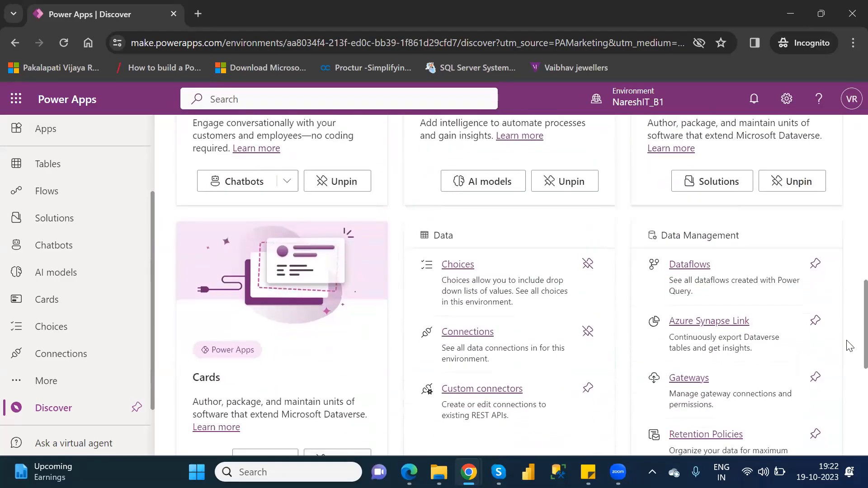
scroll(850, 346, "down", 1)
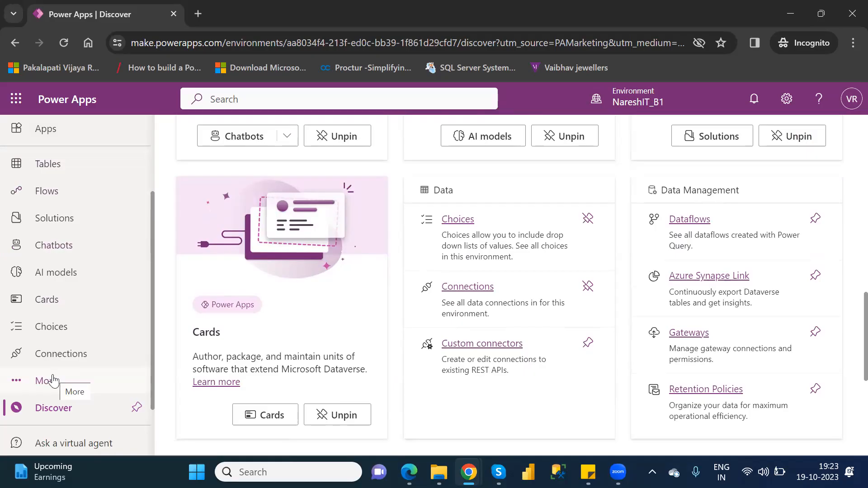
Step: Reopen and close the More panel, then open Custom connectors from the navigation
left_click(45, 383)
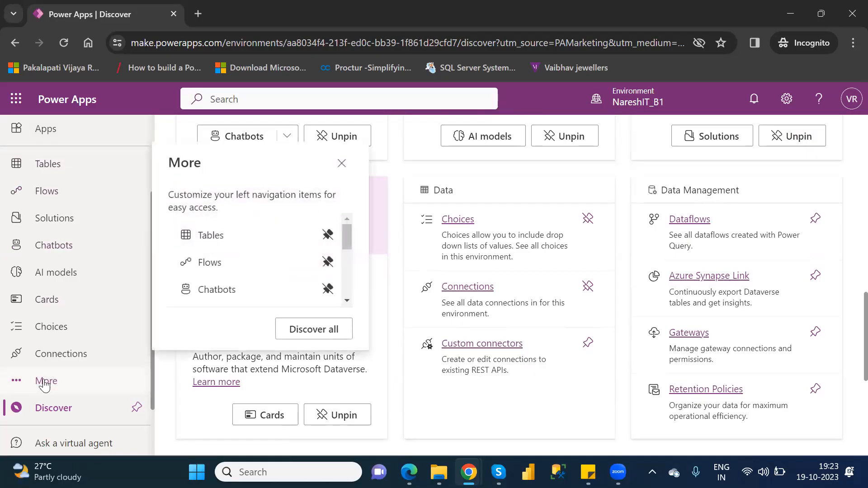
left_click(314, 330)
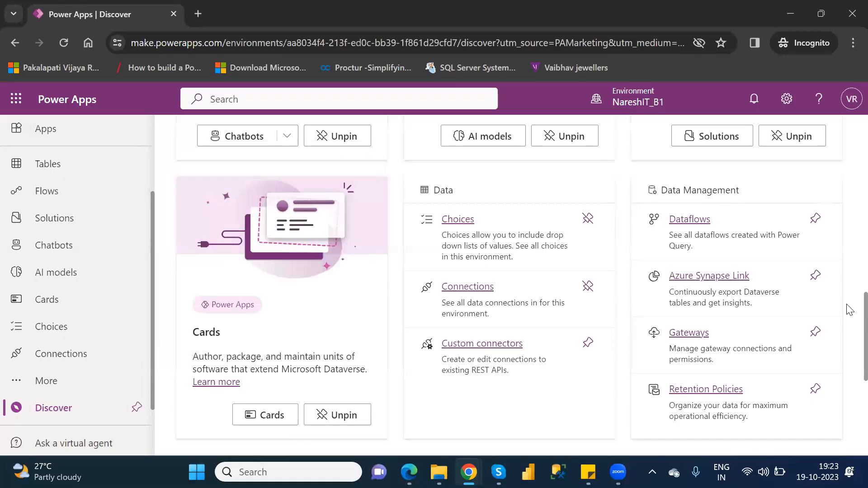
scroll(848, 247, "up", 6)
scroll(849, 317, "down", 9)
scroll(848, 353, "up", 3)
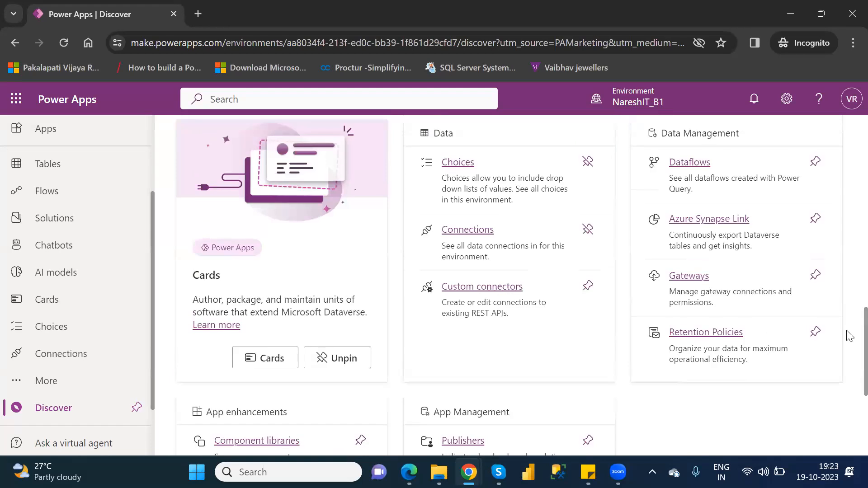
left_click(469, 287)
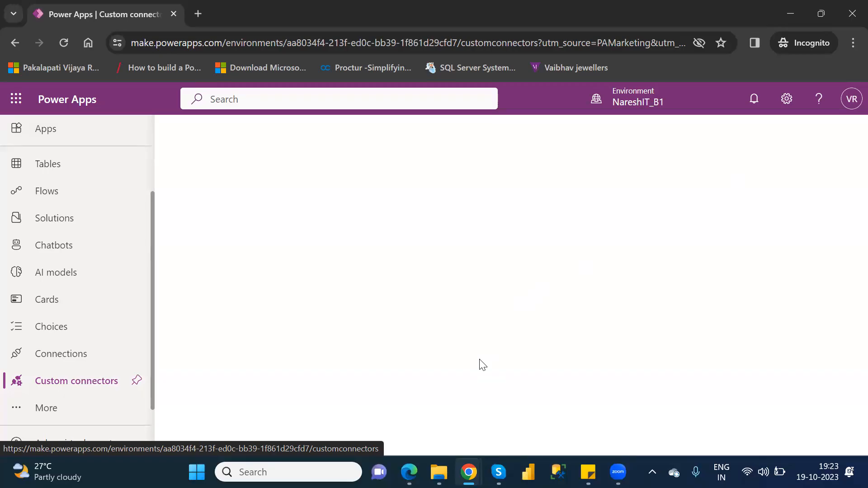
Step: In Edge, search for the Power Apps login, open the product site and sign in
left_click(409, 472)
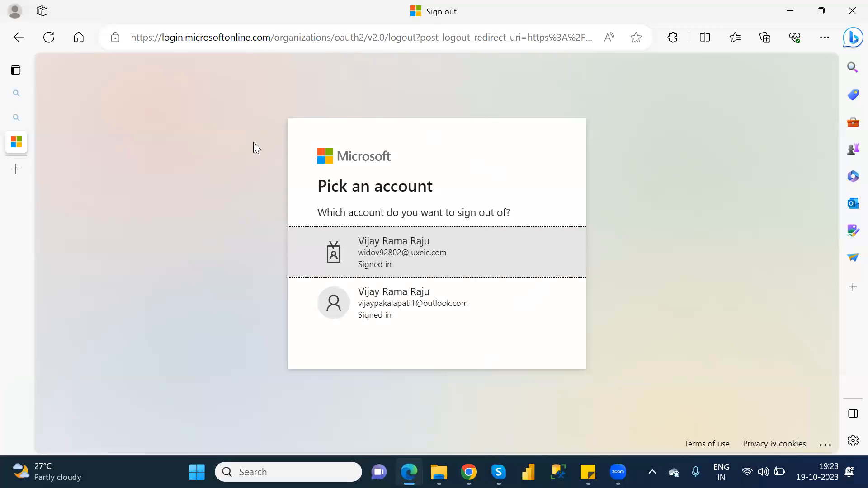
left_click(293, 43)
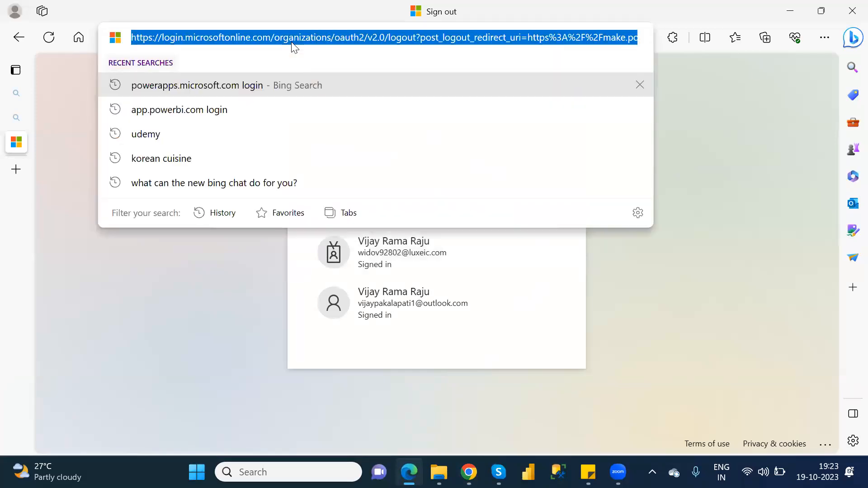
type("power")
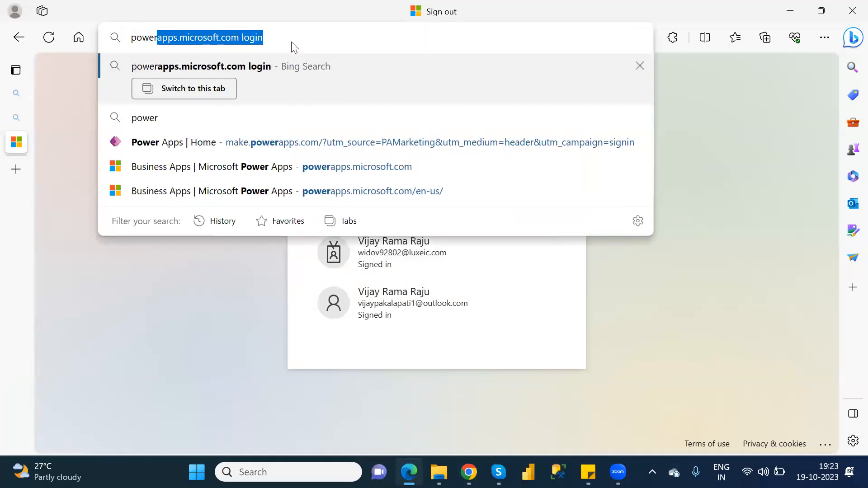
key("Return")
left_click(254, 200)
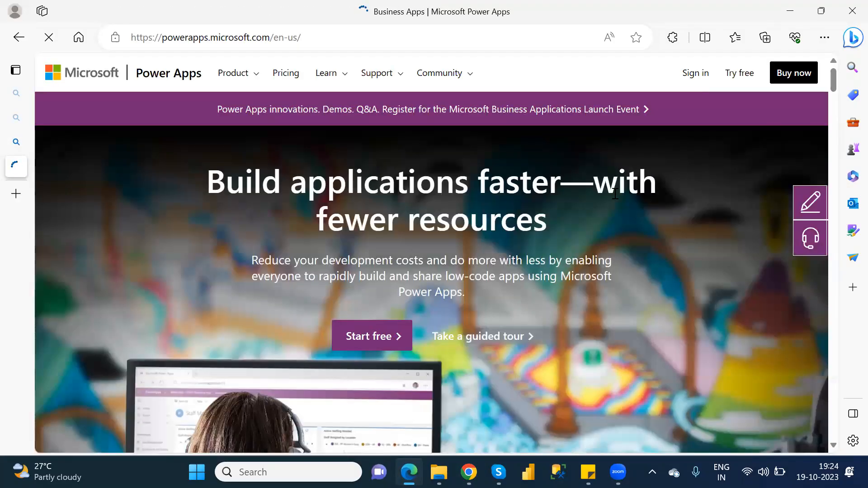
left_click(695, 86)
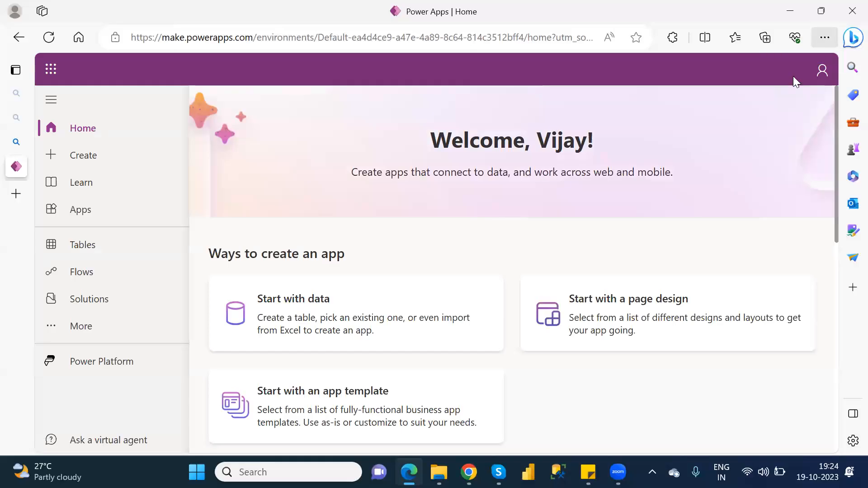
Step: Check the signed-in account, then open a new InPrivate Edge window
left_click(819, 69)
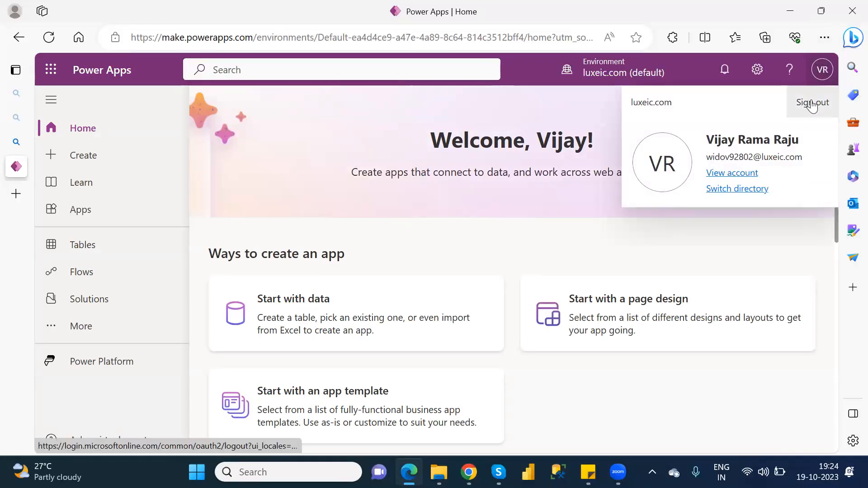
left_click(822, 40)
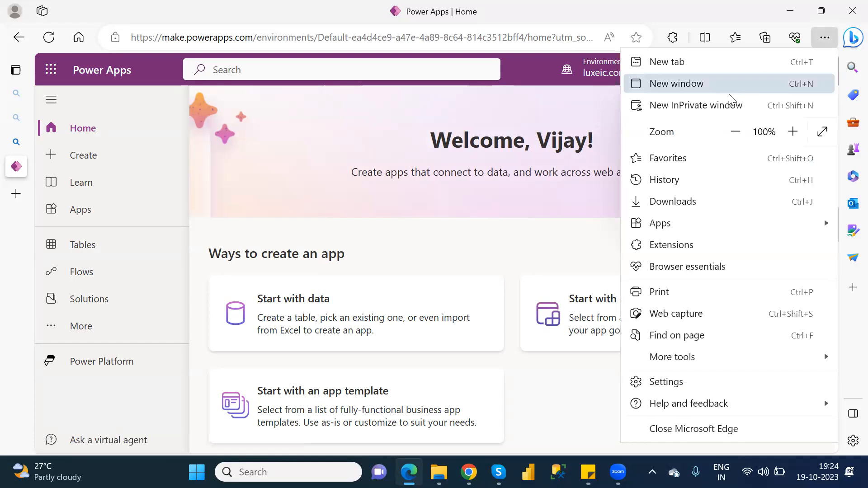
left_click(723, 106)
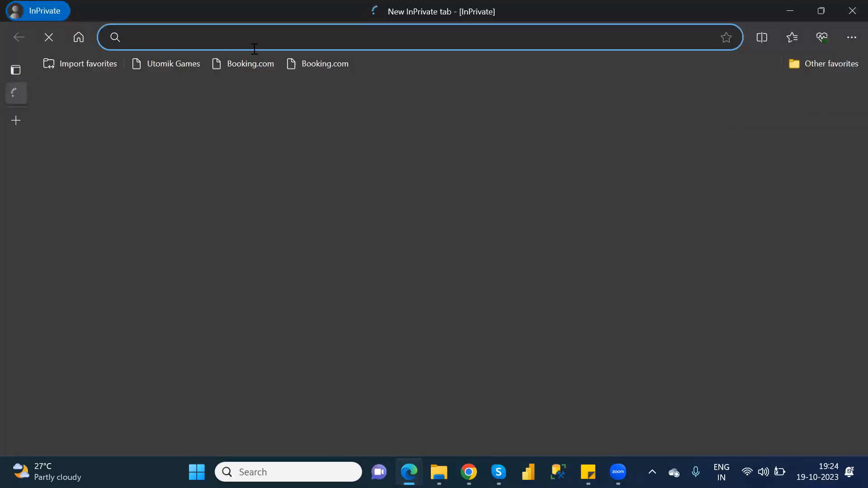
Step: Search for the Power Apps login, open the product site and start signing in
type("powerapps.microsoft.com login")
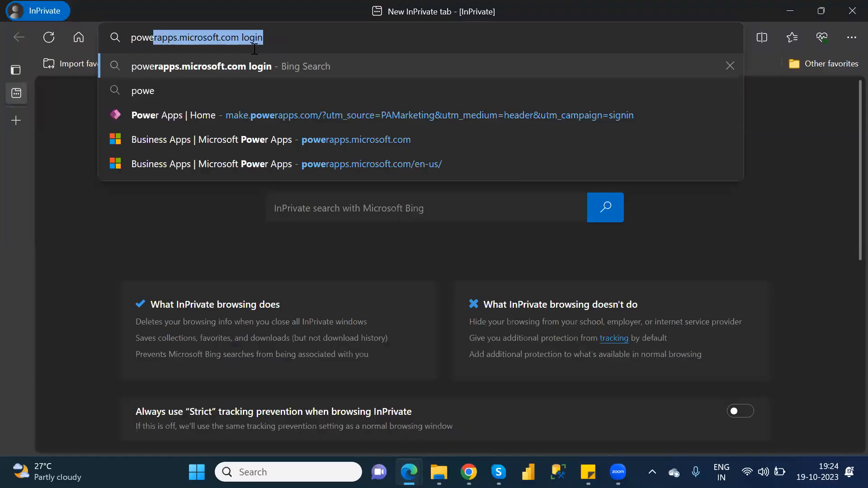
key("Return")
left_click(265, 205)
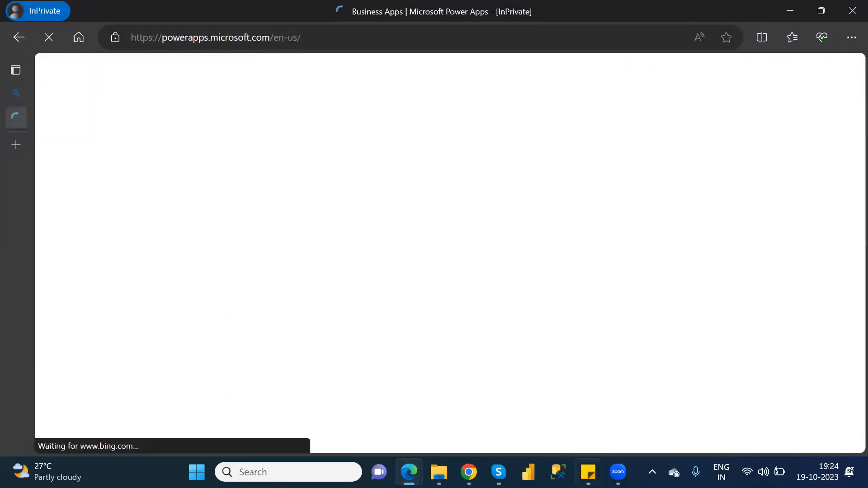
mouse_move(588, 472)
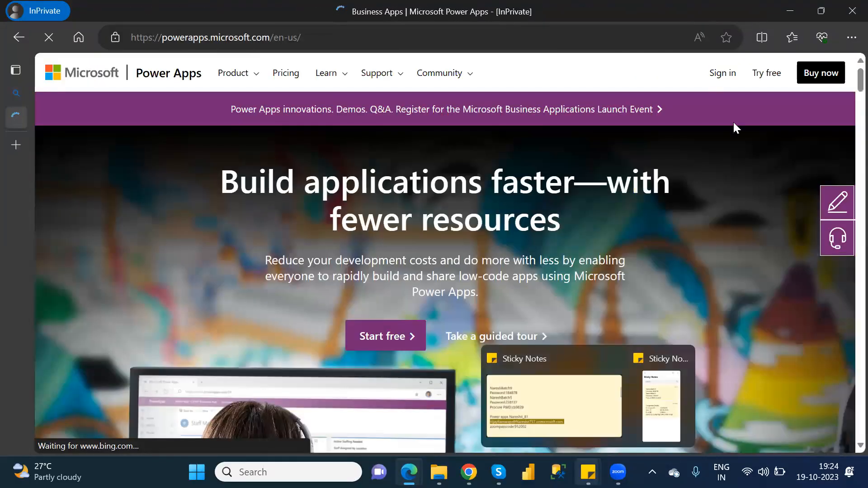
left_click(715, 74)
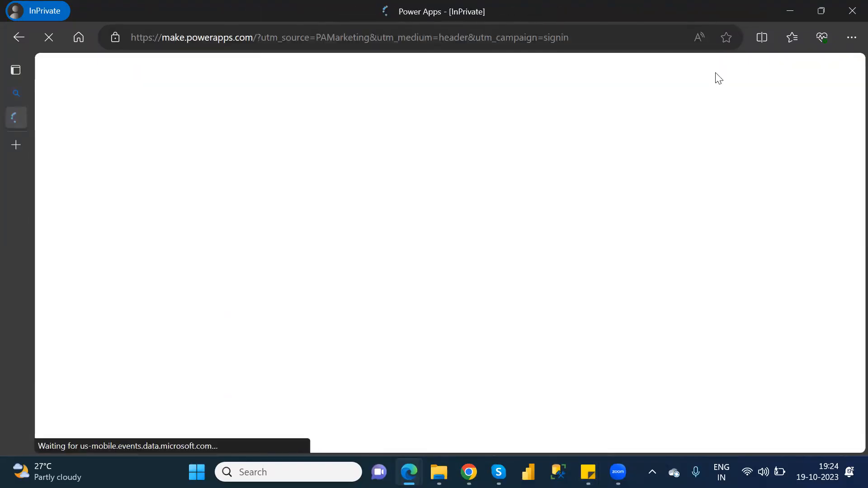
mouse_move(588, 472)
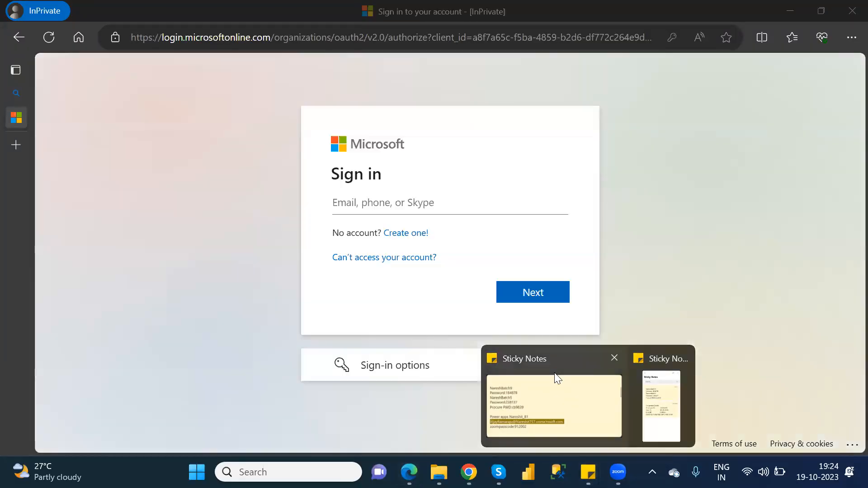
Step: Paste the work account e-mail, enter the account password, and confirm the sign-in
left_click(556, 378)
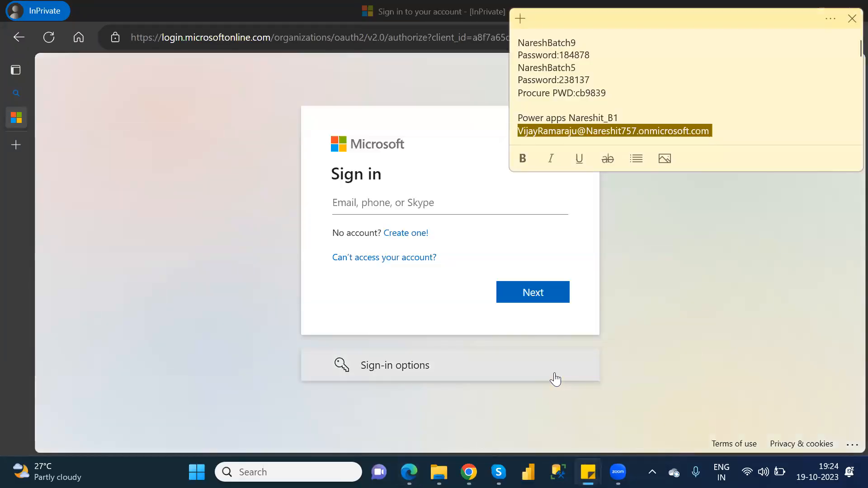
left_click(412, 206)
key("ctrl+v")
key("ctrl+a")
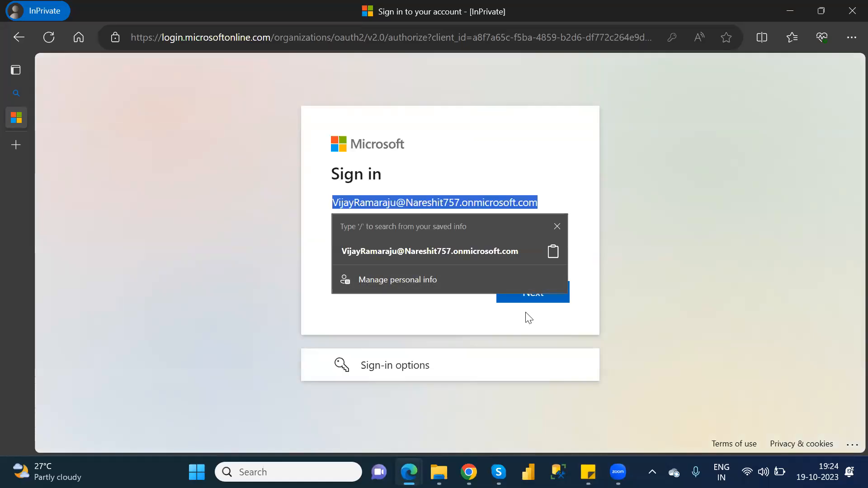
left_click(543, 296)
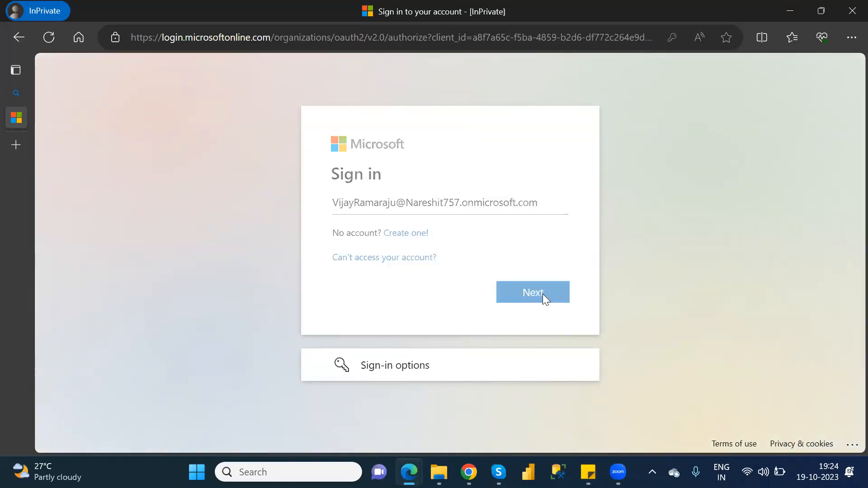
type("••••••••••••")
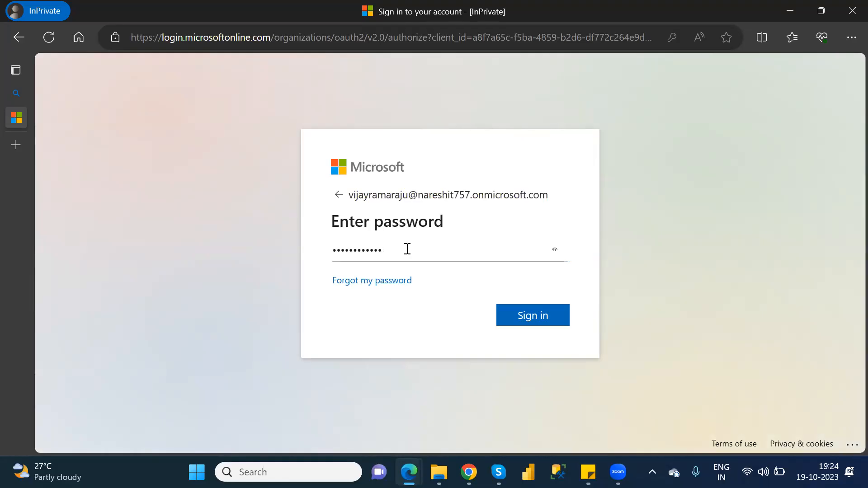
key("Return")
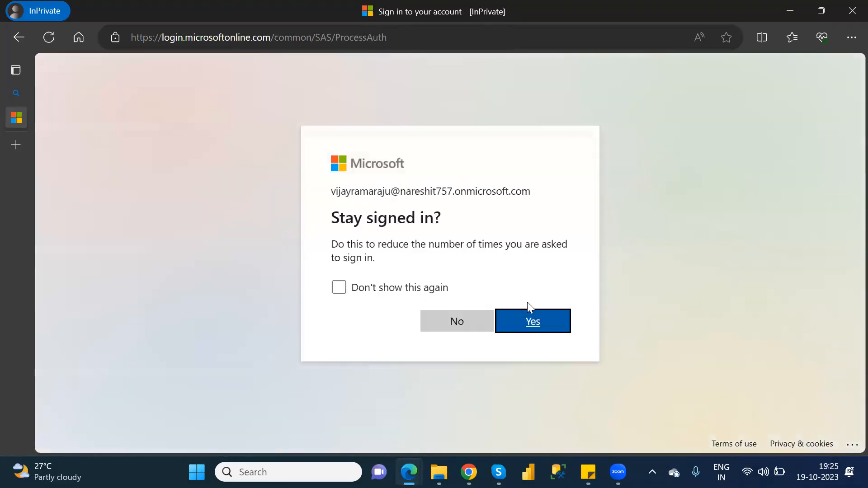
left_click(542, 324)
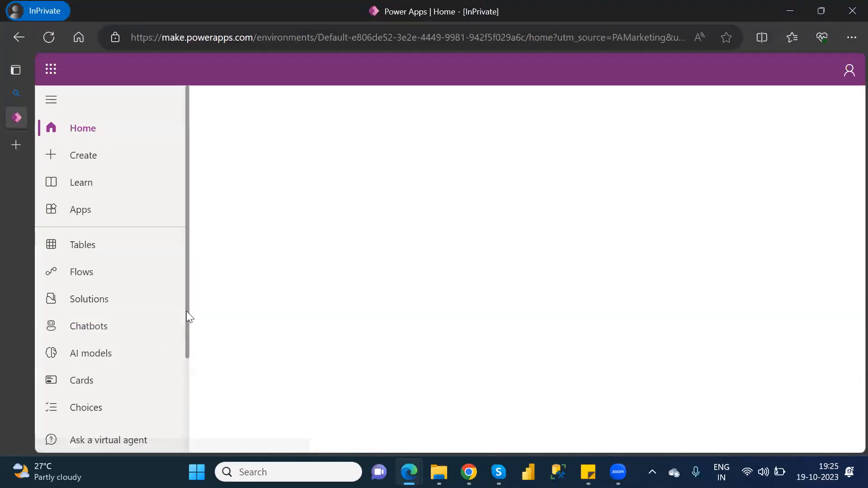
Step: Go to More > Discover all, scroll to Data, and open Custom connectors
scroll(187, 367, "down", 2)
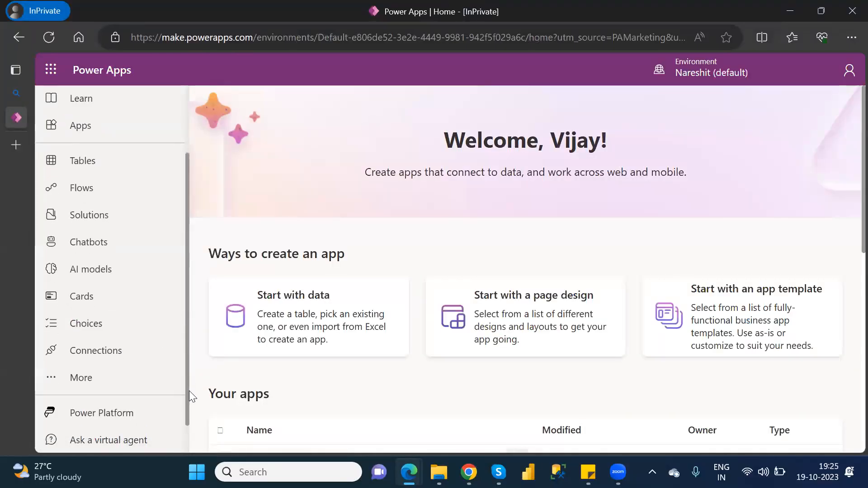
left_click(84, 380)
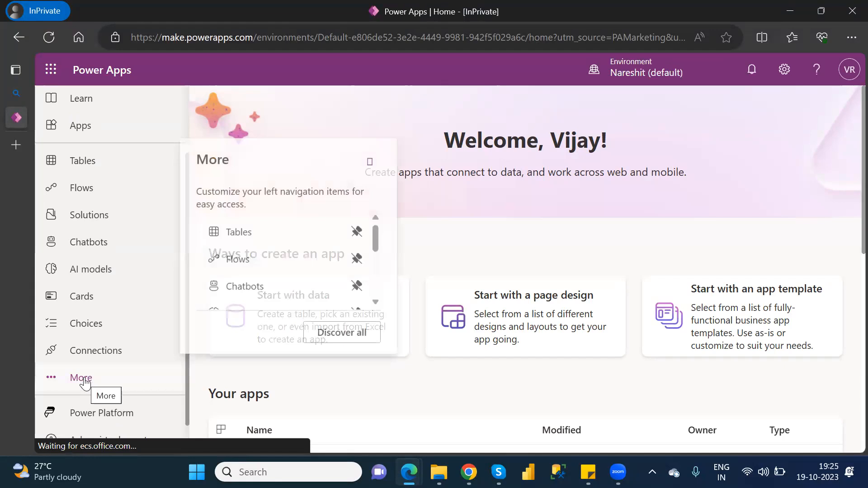
left_click(349, 332)
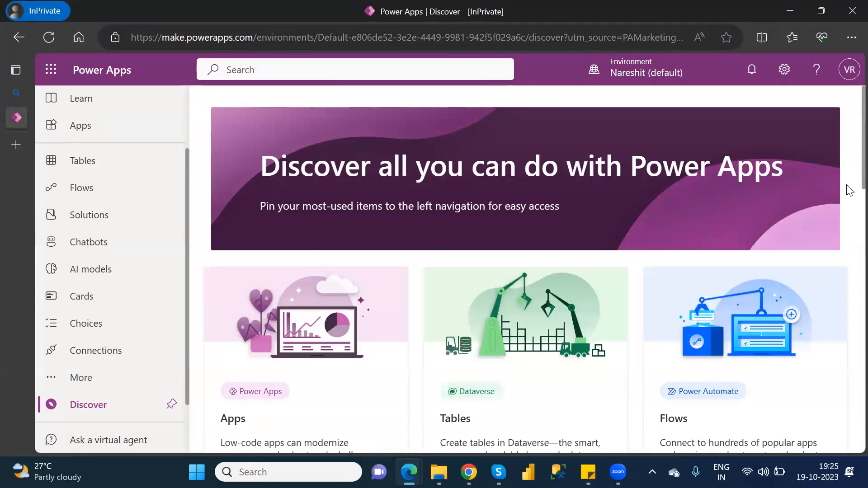
scroll(849, 217, "down", 5)
scroll(850, 230, "down", 10)
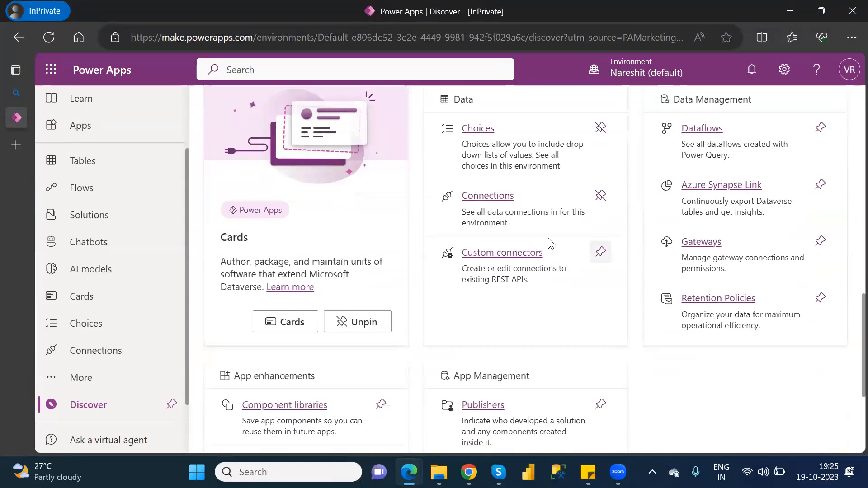
left_click(504, 254)
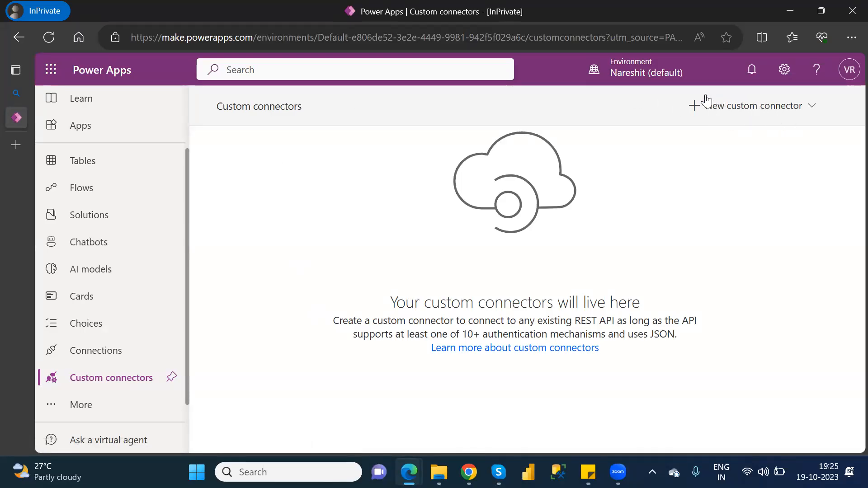
Step: Show the options to create a custom connector from blank, Azure Service, OpenAPI, Postman or GitHub
left_click(806, 117)
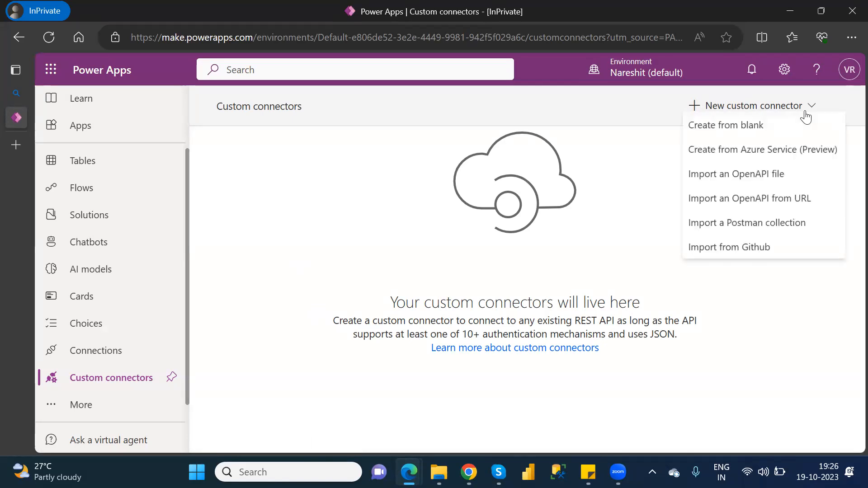
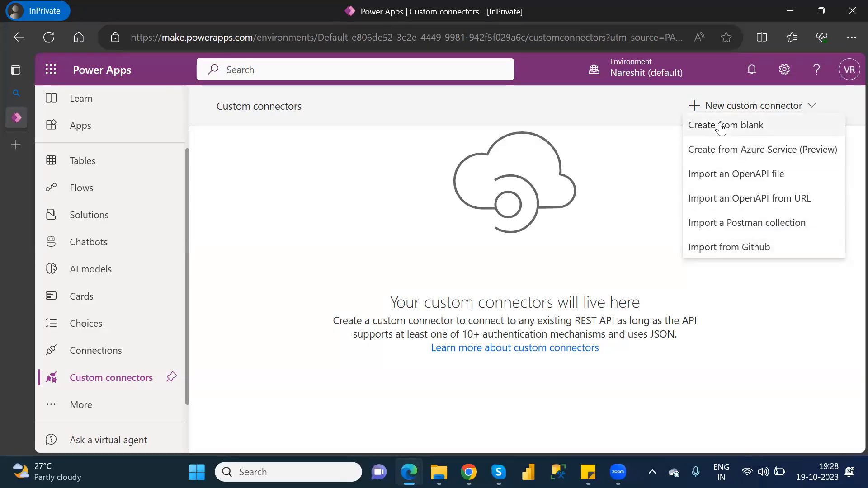
Step: Create a custom connector from blank and name it WeatherAPI
left_click(722, 128)
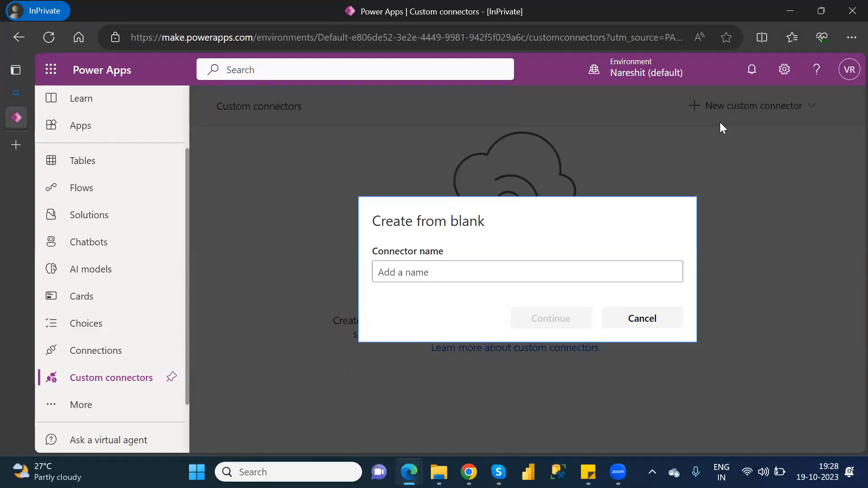
left_click(506, 276)
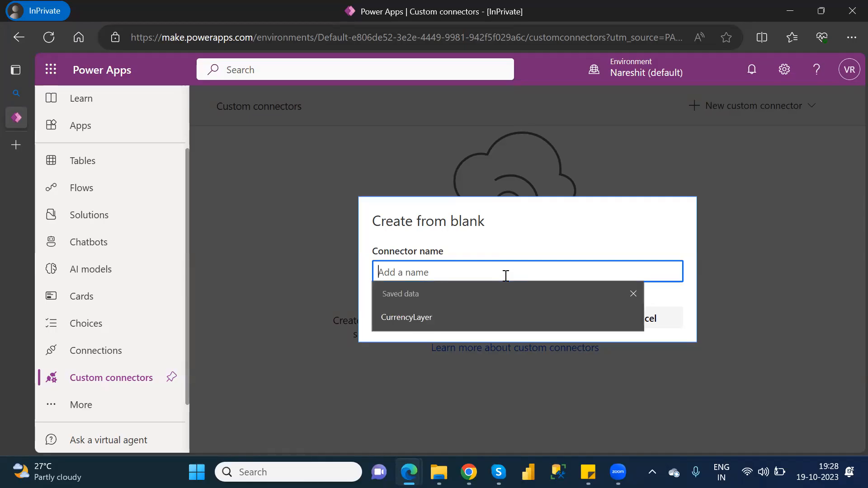
type("W")
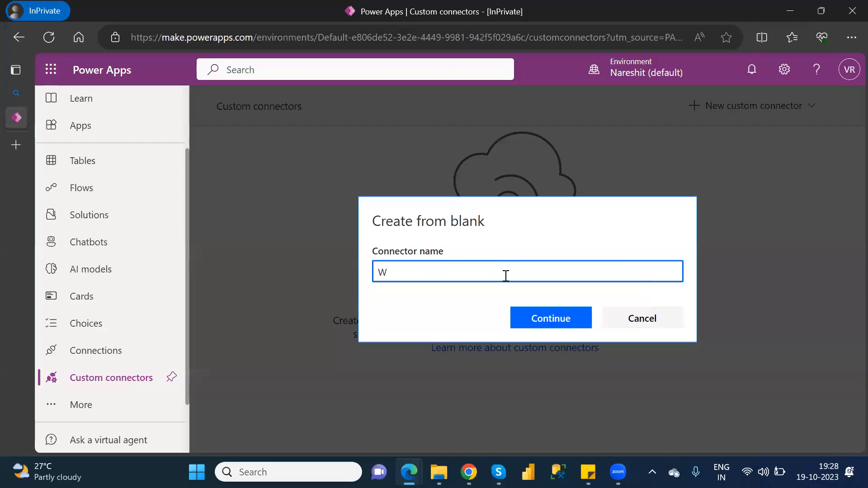
type("eath")
type("erAP")
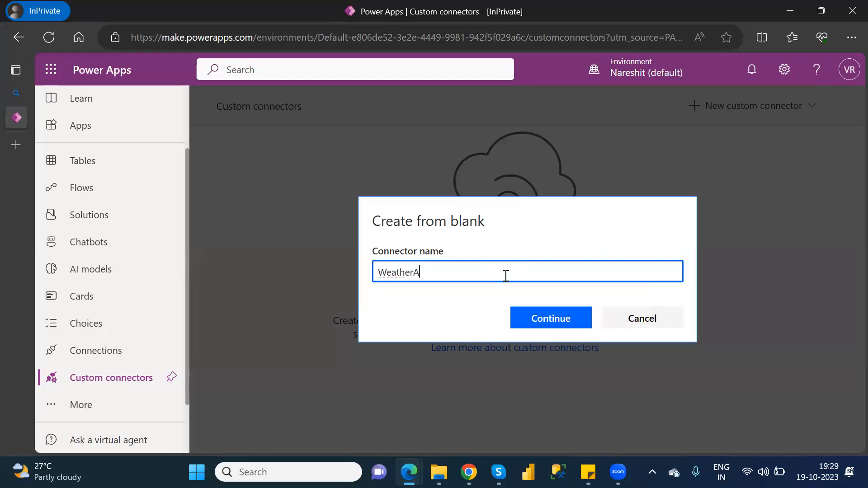
type("I")
left_click(557, 318)
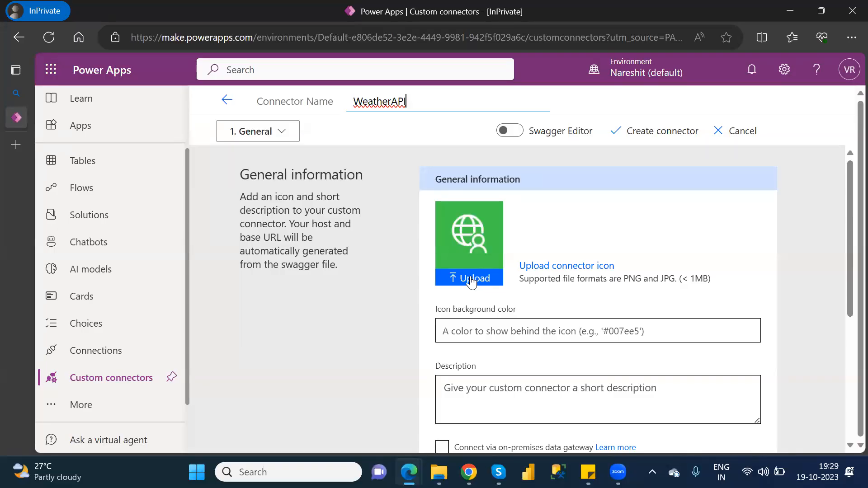
Step: Switch to the Chrome window showing the Launch Meeting - Zoom page
mouse_move(469, 472)
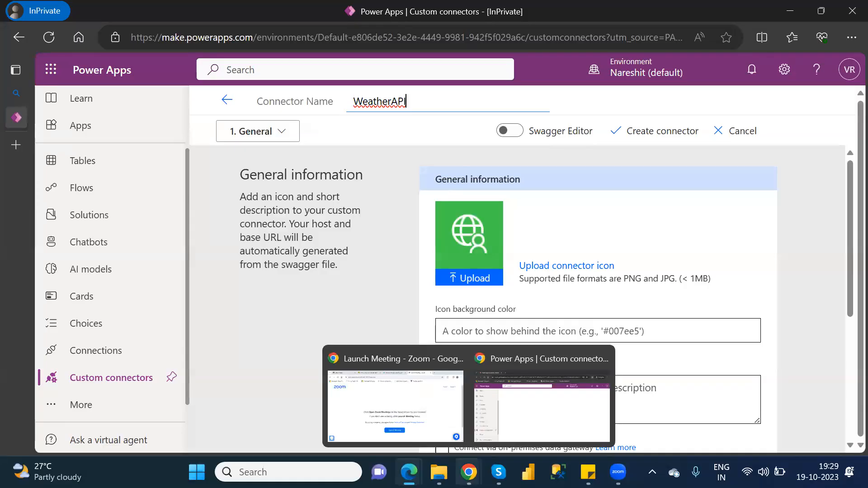
left_click(415, 404)
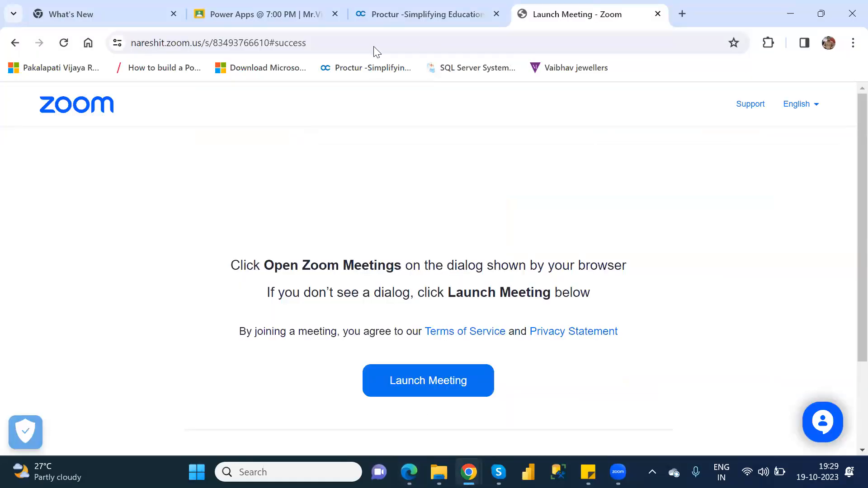
Step: Run a web search for 'google' from the address bar
left_click(590, 53)
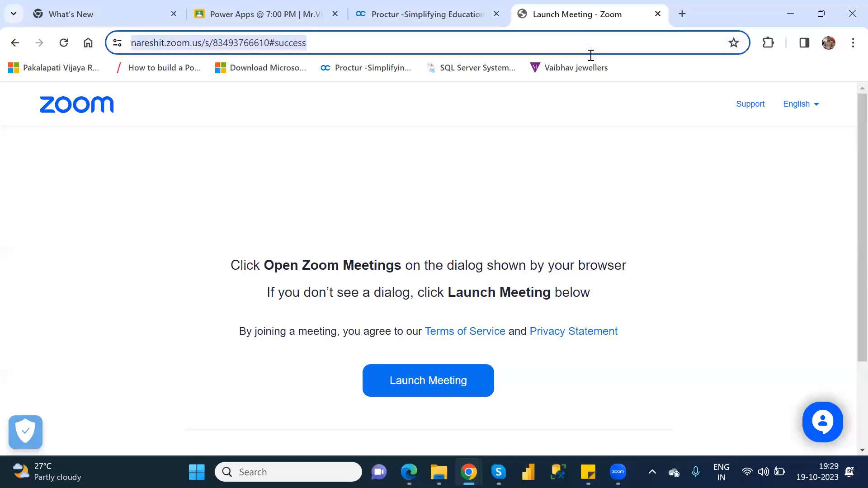
type("go")
key("Return")
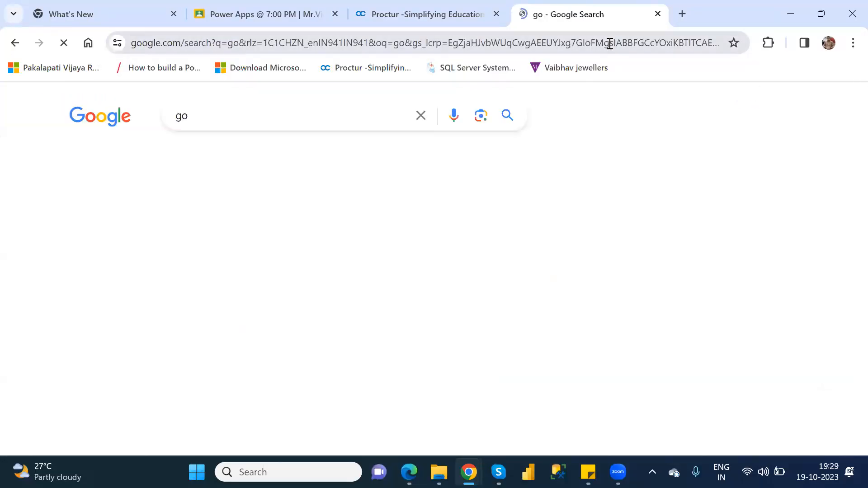
left_click(358, 47)
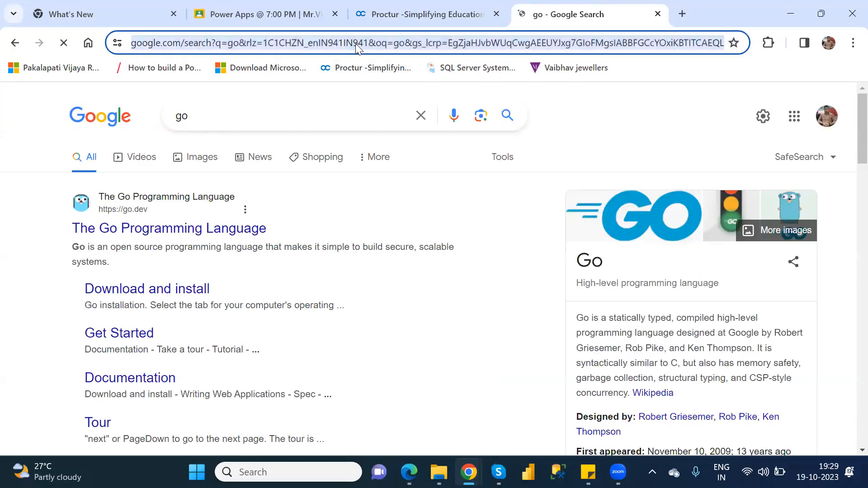
type("google")
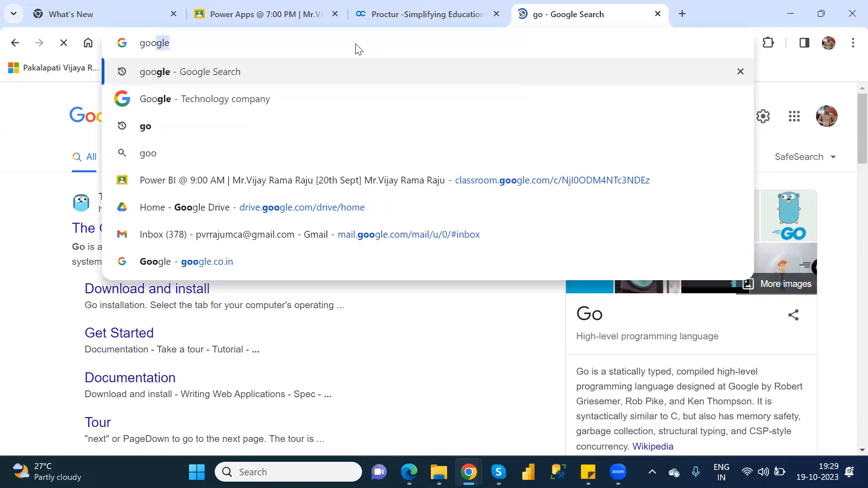
key("Return")
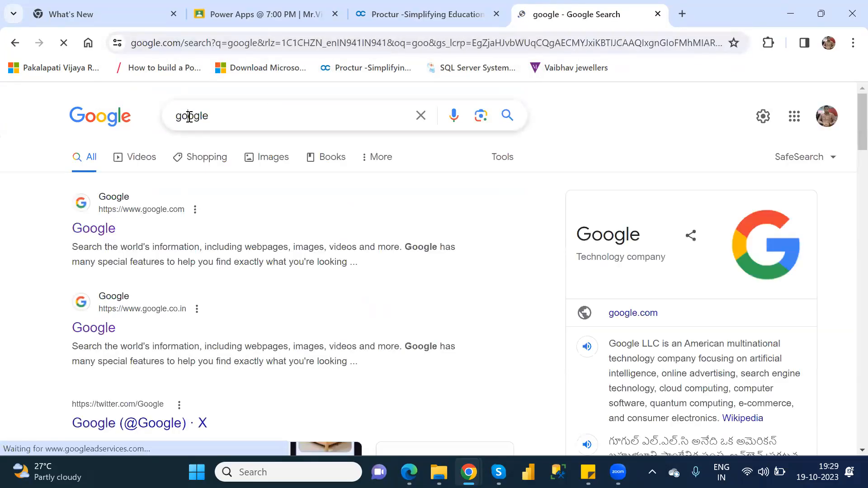
Step: Replace the Google query with 'weather' and search
double_click(190, 117)
type("weath")
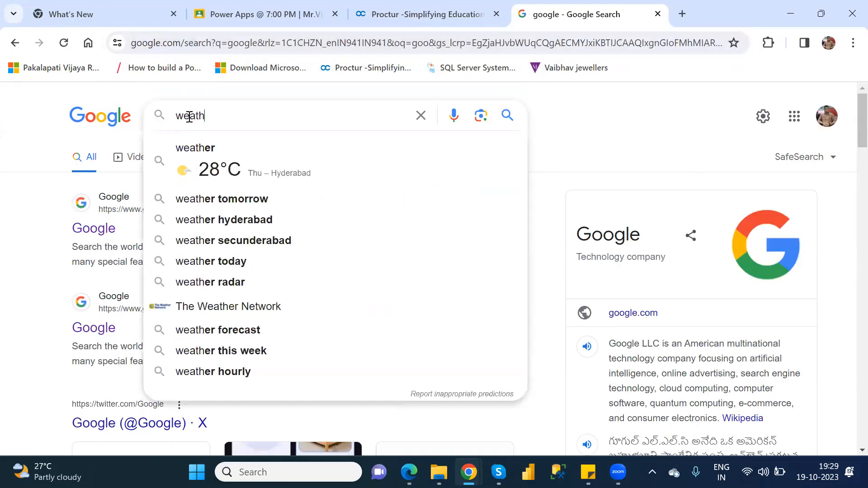
key("Up")
key("BackSpace")
key("BackSpace")
key("BackSpace")
key("BackSpace")
key("BackSpace")
key("BackSpace")
key("BackSpace")
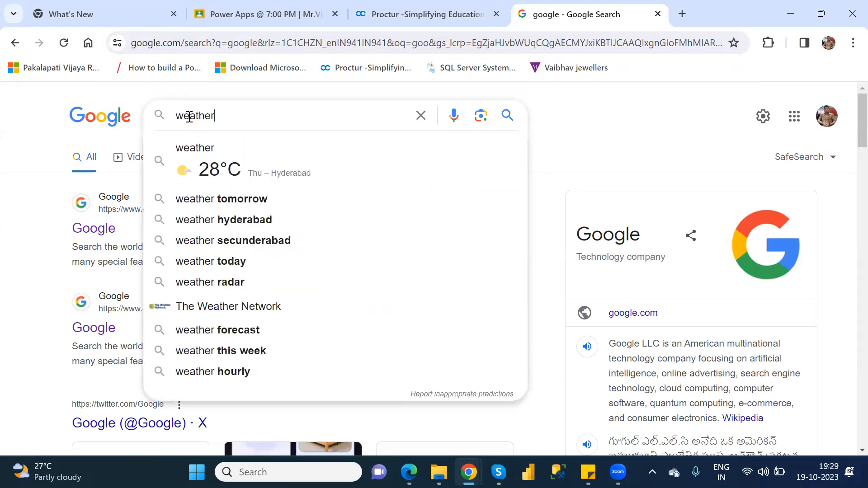
key("Return")
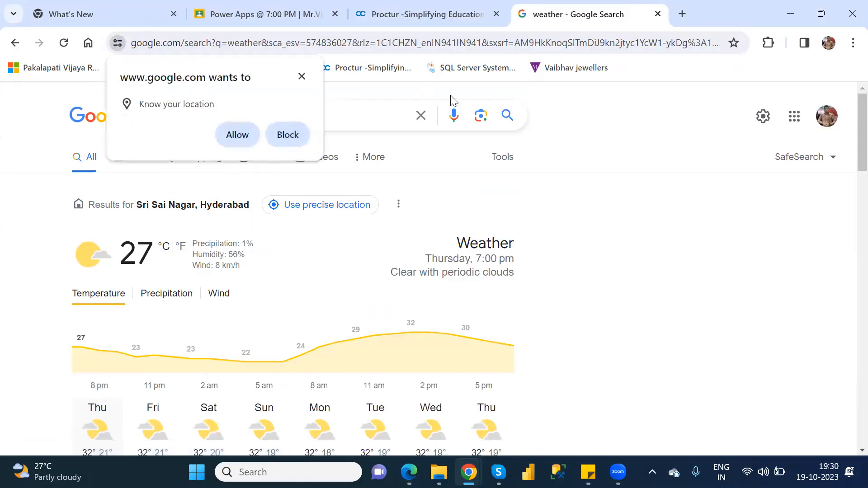
Step: Dismiss the location request and extend the search to 'weather image'
left_click(370, 112)
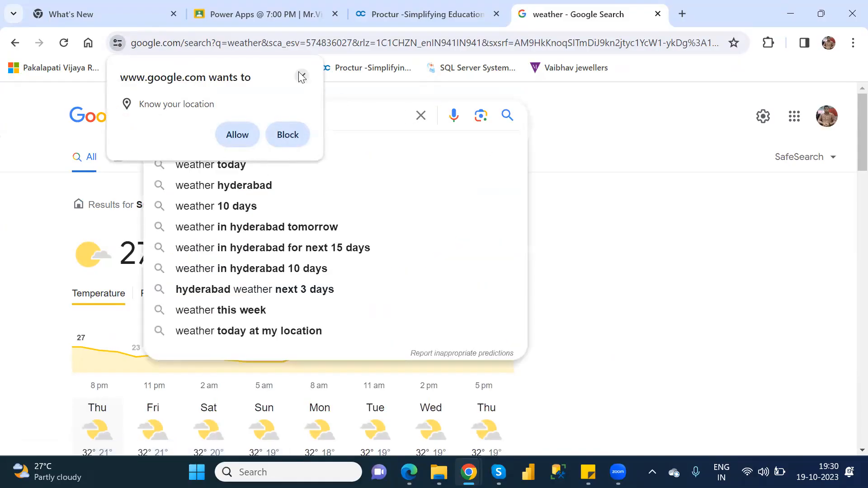
left_click(302, 76)
type("ima")
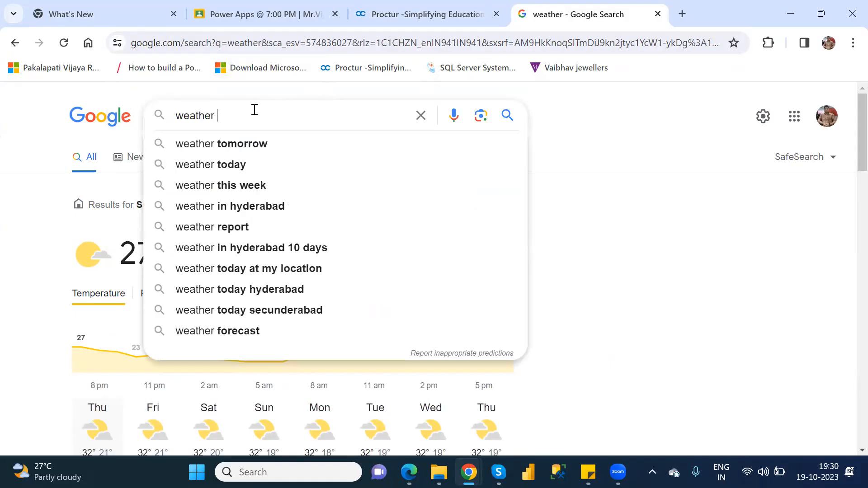
type("ge")
key("Return")
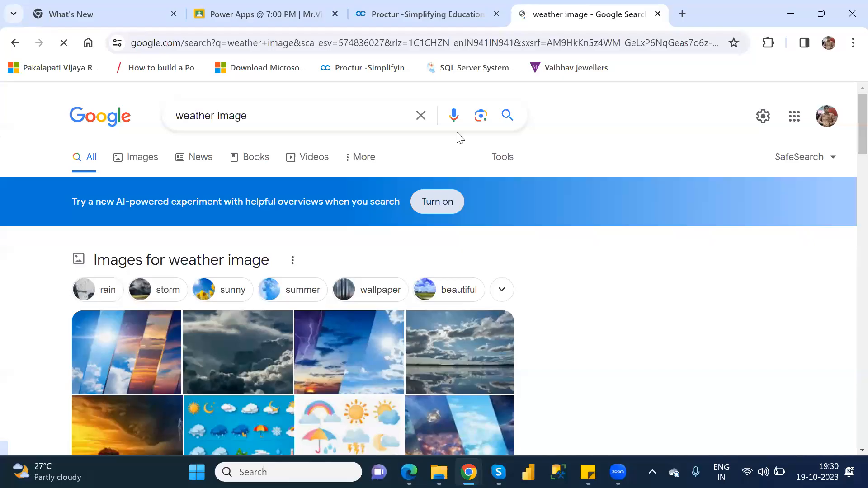
Step: In Images results, preview the Freepik watercolor weather clipart and choose Save image as
left_click(138, 160)
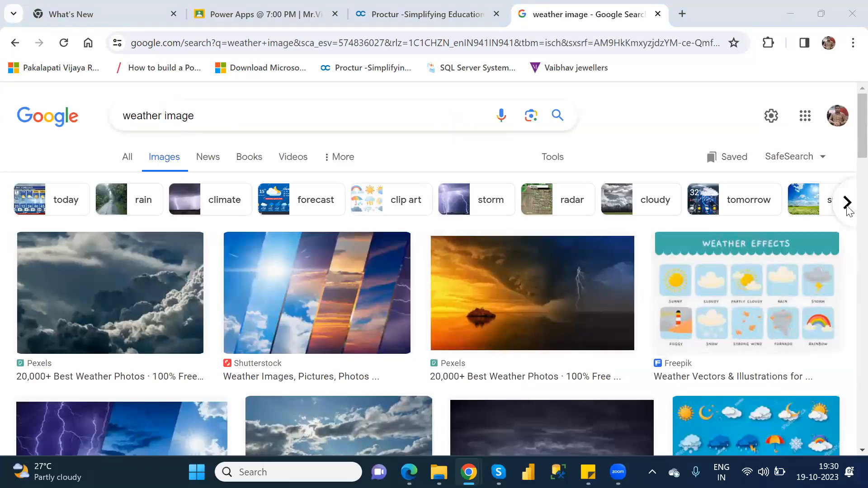
scroll(849, 162, "down", 3)
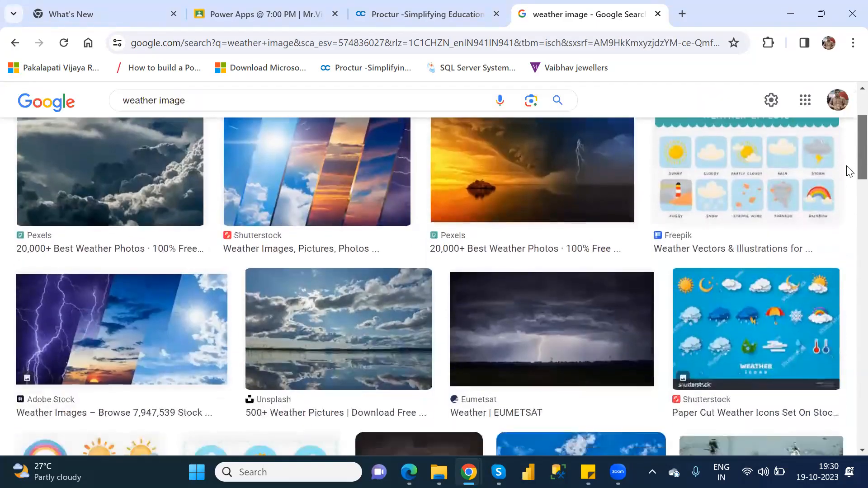
scroll(849, 172, "down", 1)
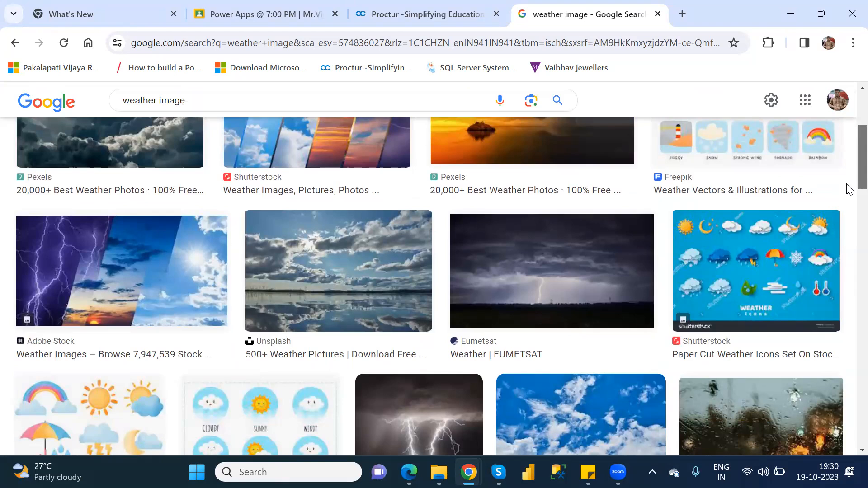
scroll(849, 181, "down", 3)
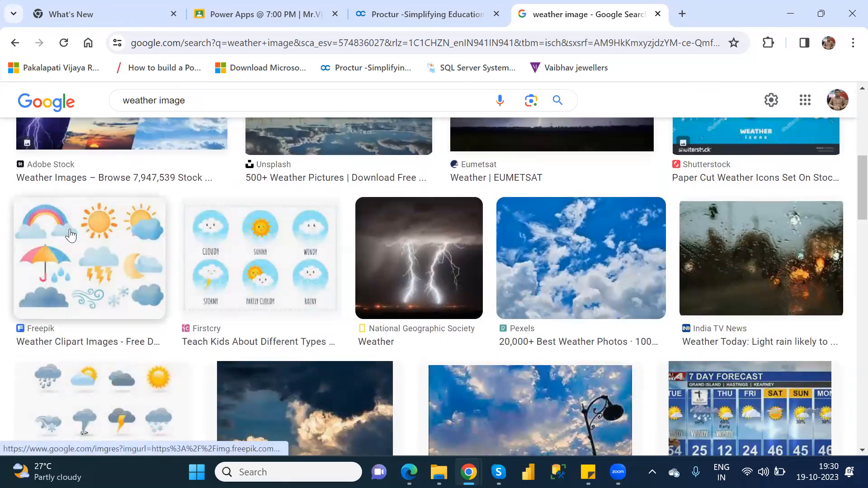
left_click(70, 233)
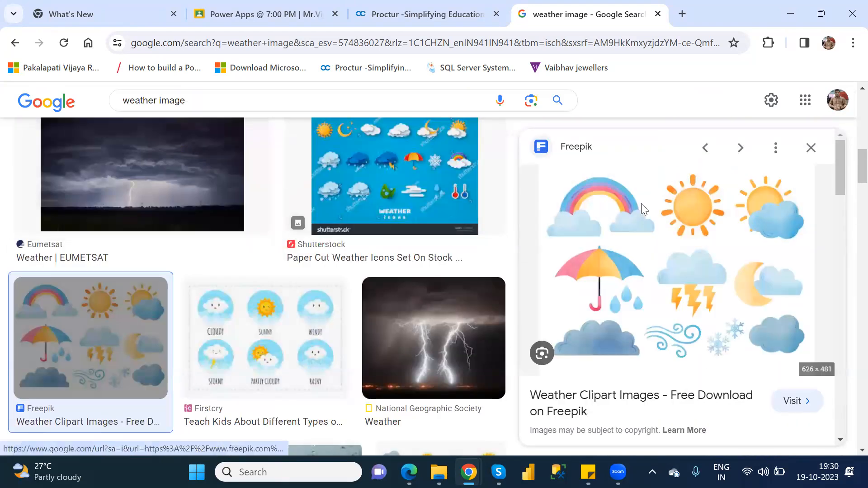
right_click(642, 204)
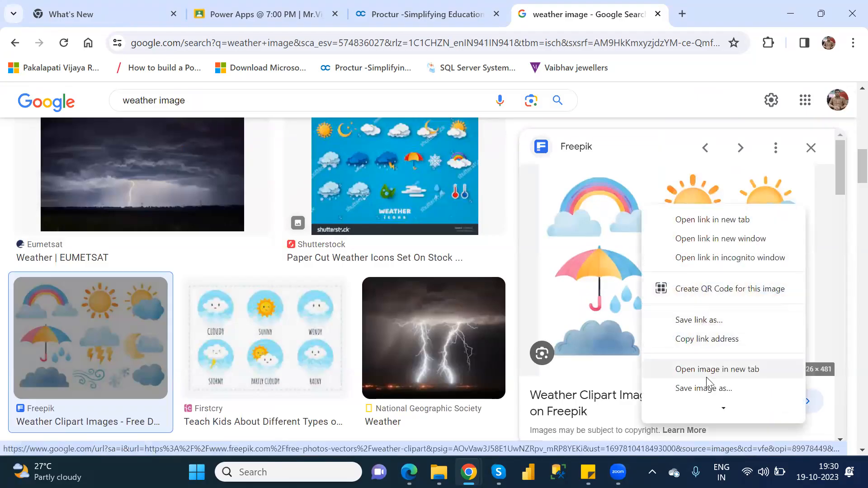
left_click(711, 391)
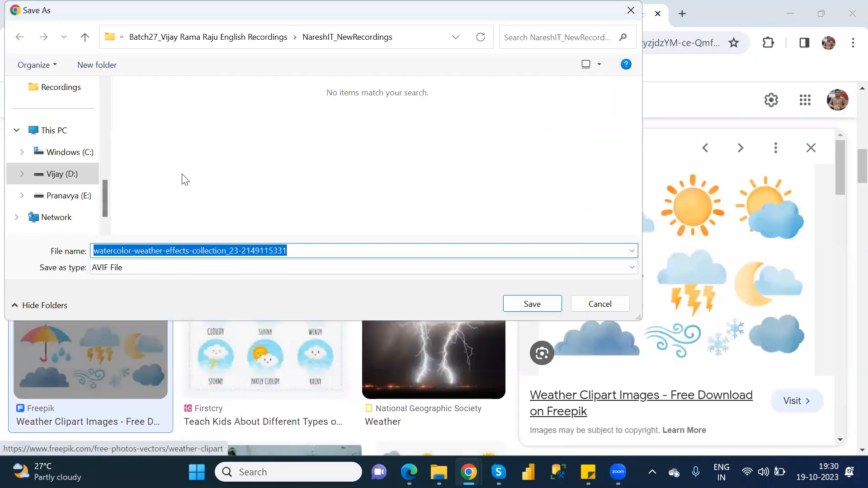
Step: Save the clipart into Downloads with the name shortened to watercolor
scroll(103, 88, "up", 2)
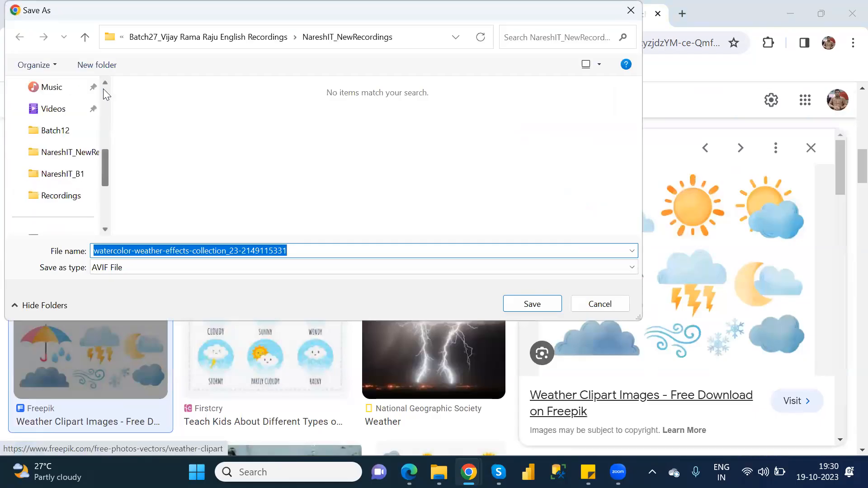
scroll(103, 88, "up", 3)
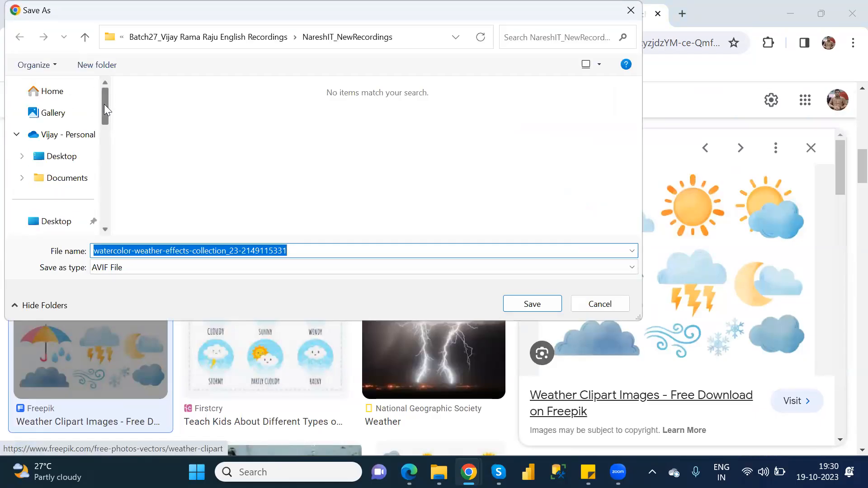
left_click_drag(104, 105, 105, 124)
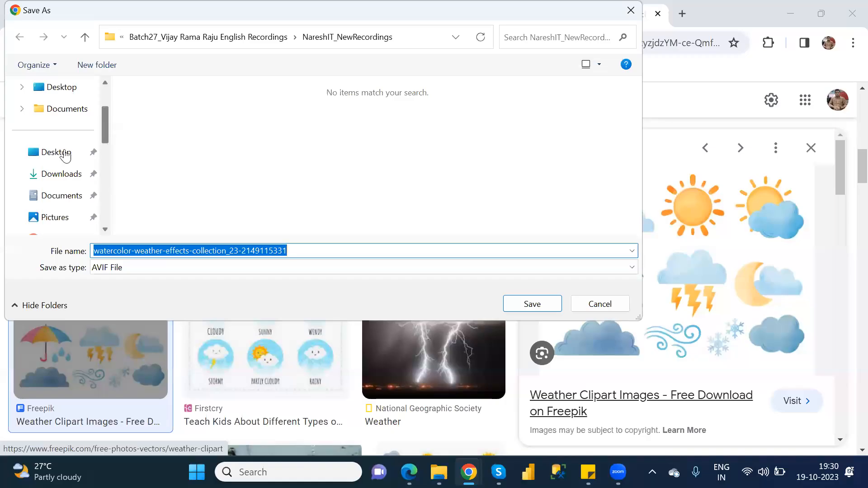
left_click(50, 177)
left_click(300, 253)
left_click(300, 253)
left_click_drag(300, 253, 131, 254)
key("BackSpace")
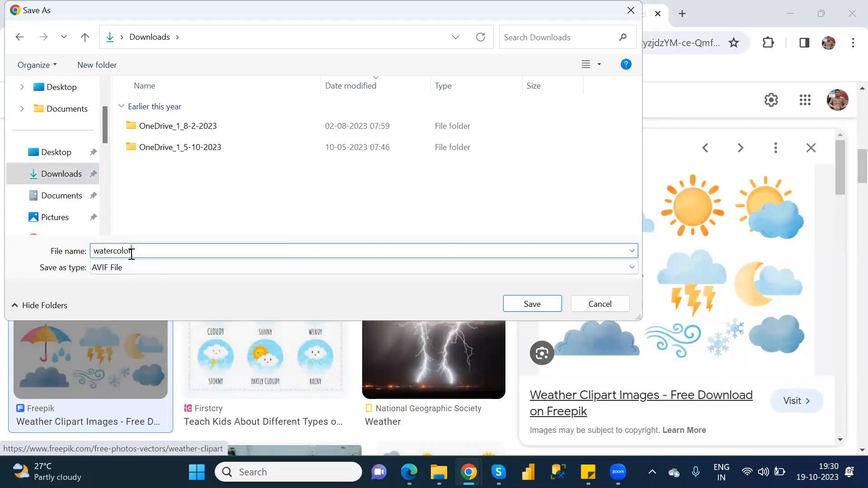
left_click(530, 303)
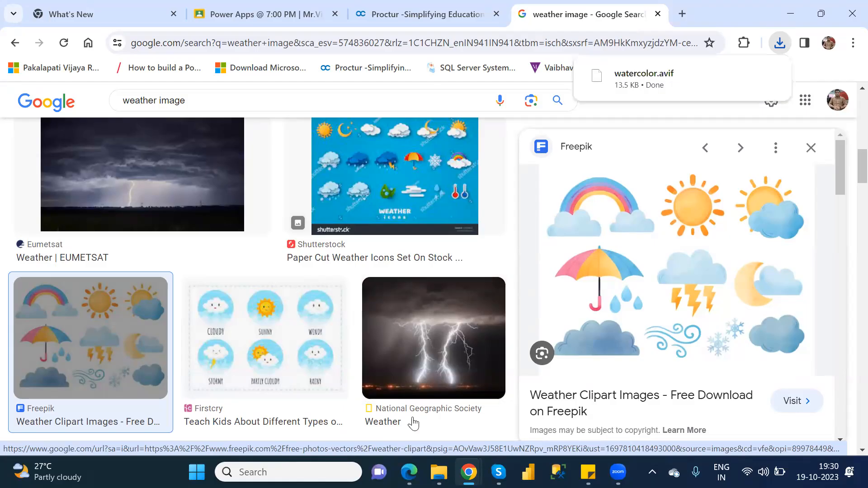
mouse_move(469, 472)
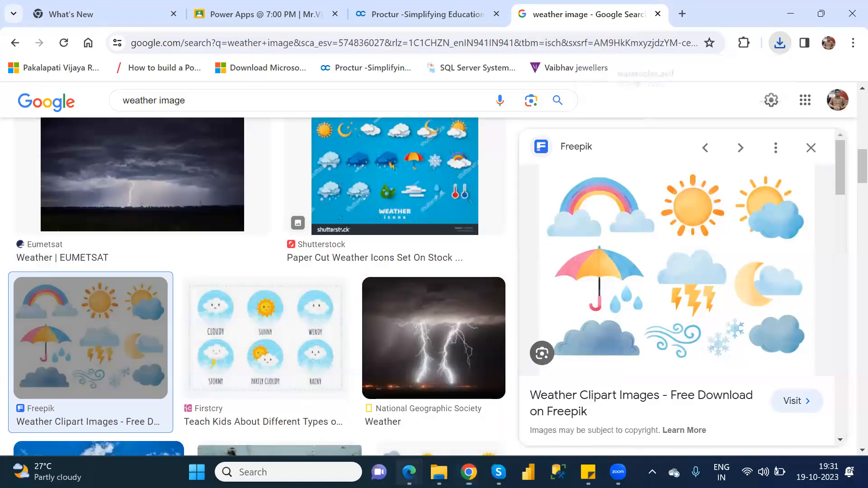
Step: Try uploading watercolor.avif from Downloads as the WeatherAPI connector icon
mouse_move(409, 472)
left_click(427, 435)
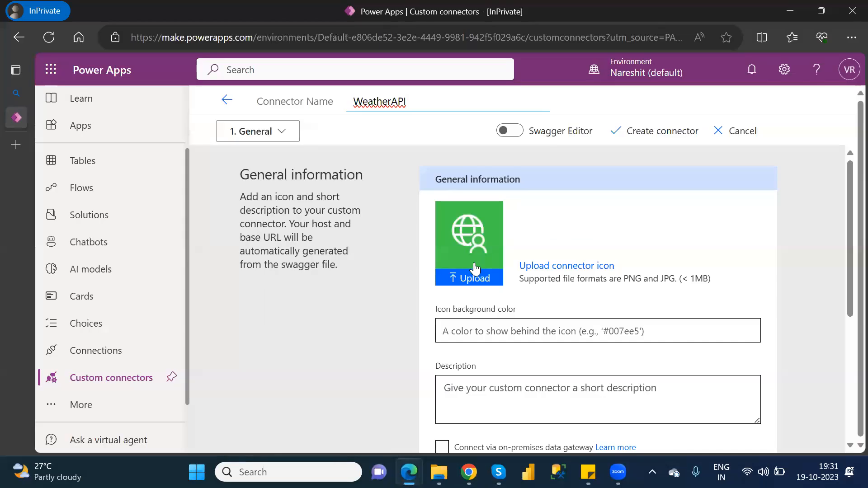
left_click(477, 280)
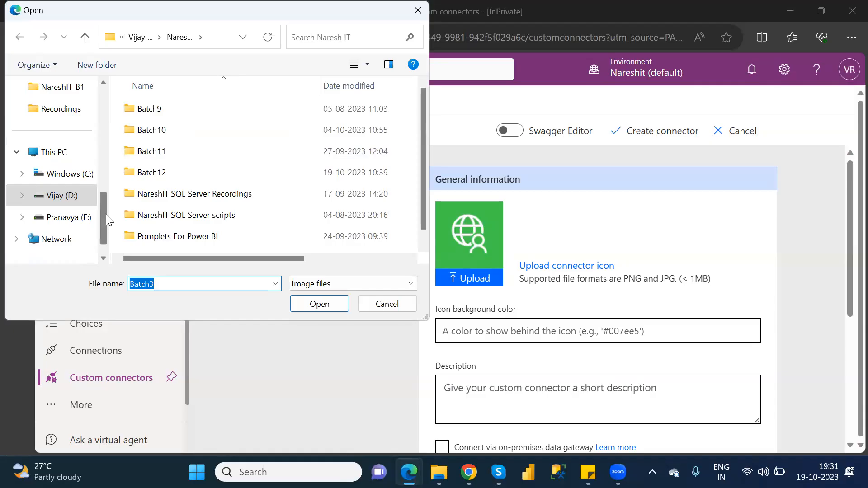
left_click_drag(101, 216, 107, 129)
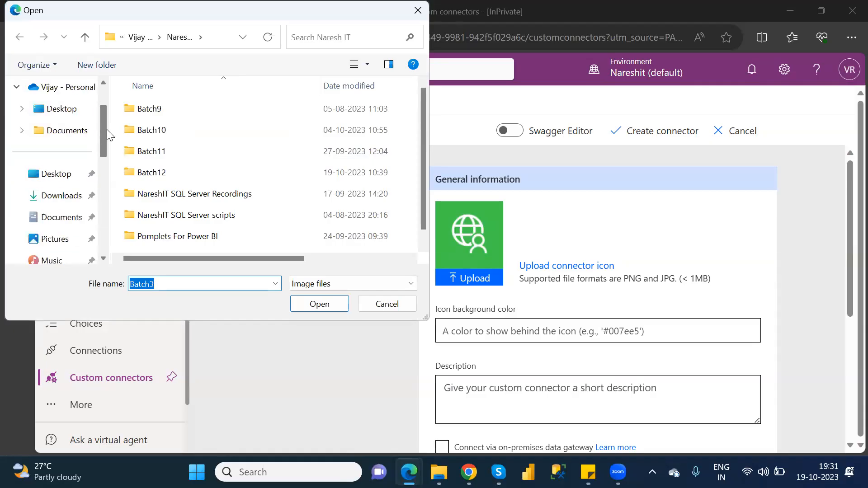
left_click(64, 198)
double_click(169, 126)
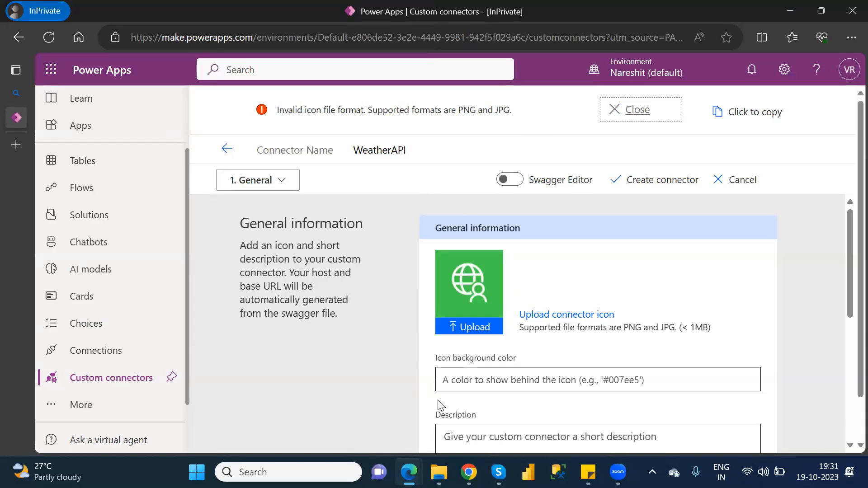
left_click(469, 472)
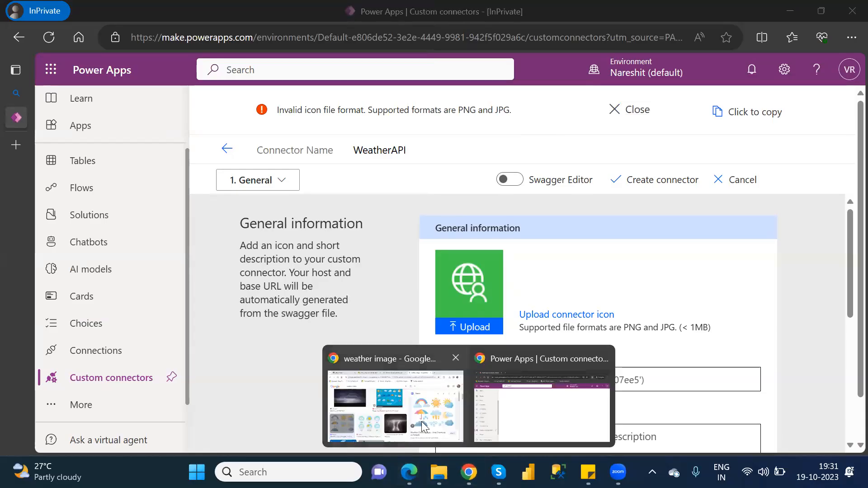
Step: Change the image search to 'weather png'
left_click(396, 398)
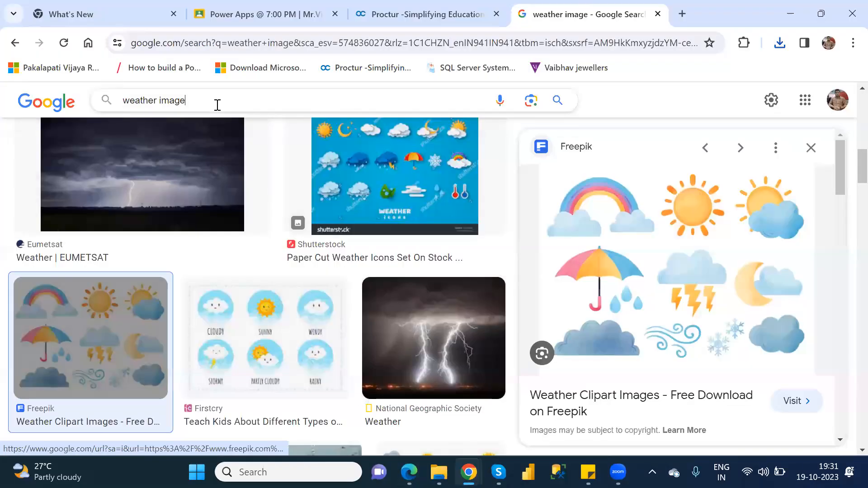
left_click(217, 105)
key("BackSpace")
key("BackSpace")
key("BackSpace")
key("BackSpace")
key("BackSpace")
key("BackSpace")
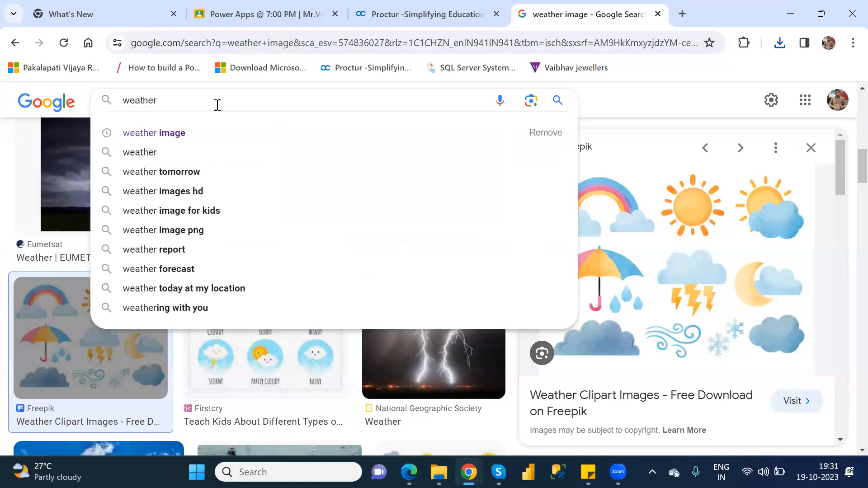
type("png")
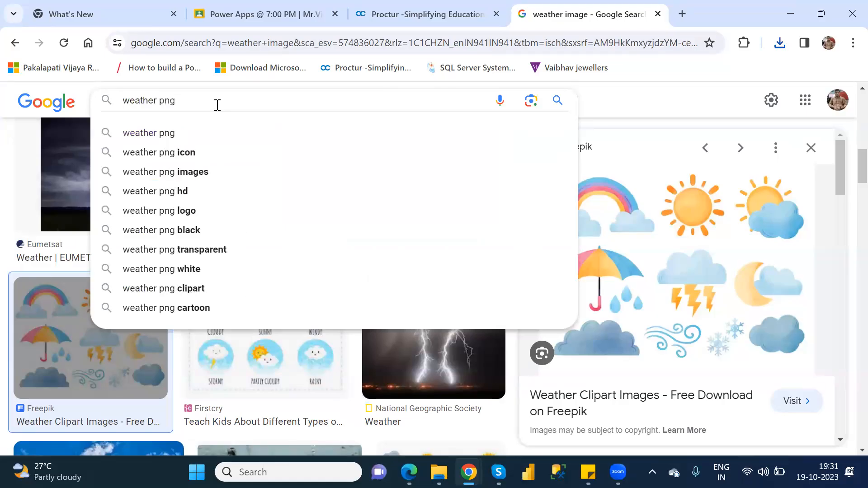
key("Return")
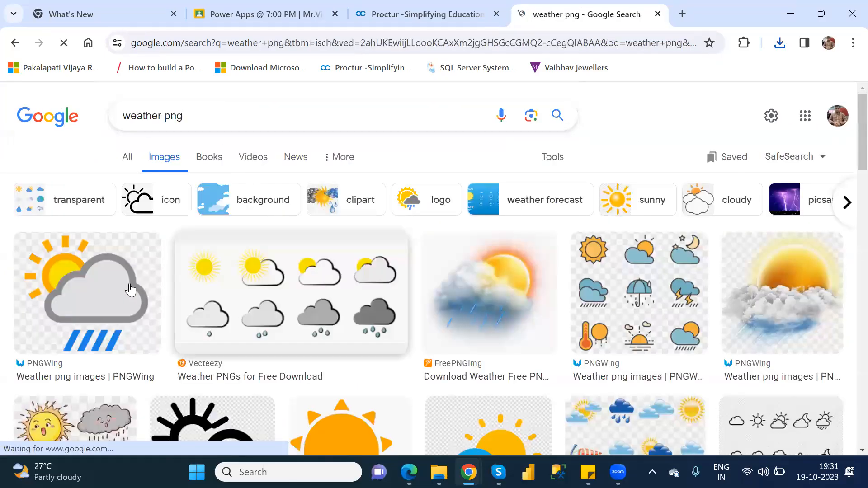
Step: Save the grey weather icon set image into Downloads as Weather.png
right_click(239, 269)
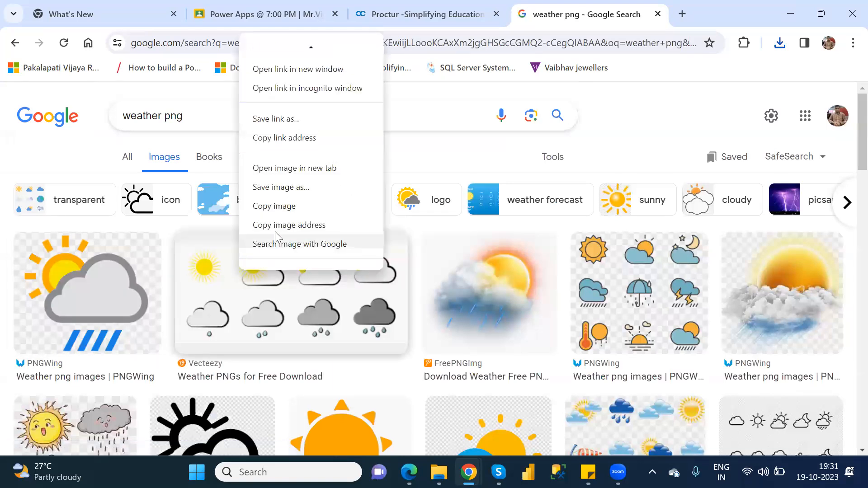
left_click(281, 187)
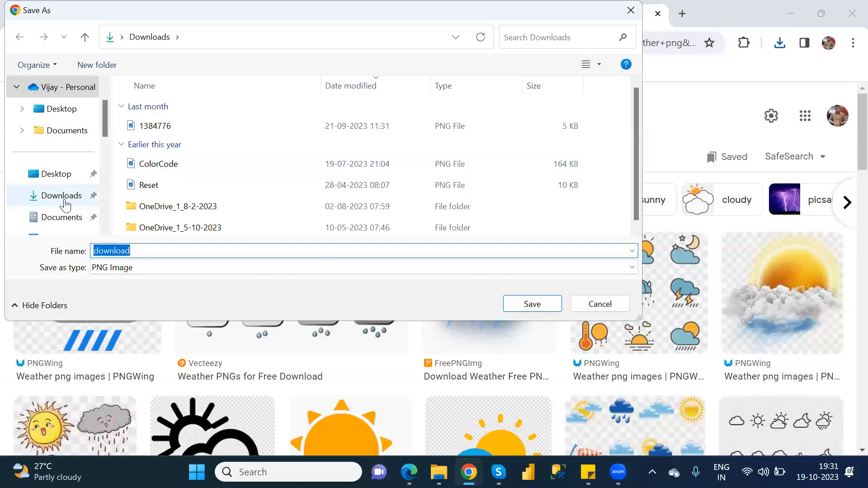
left_click(66, 203)
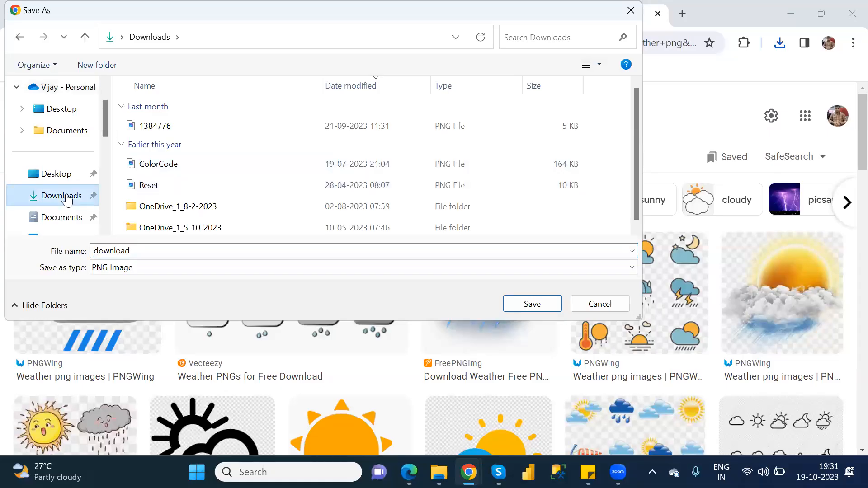
double_click(123, 247)
type("W")
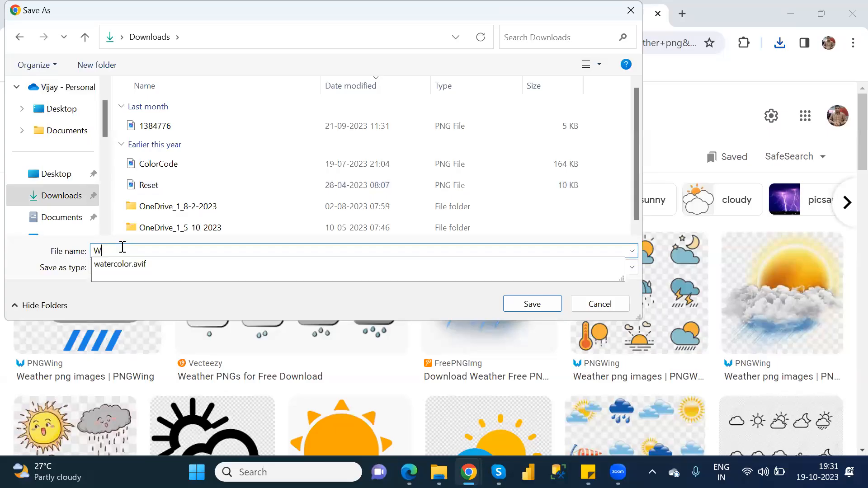
type("eather")
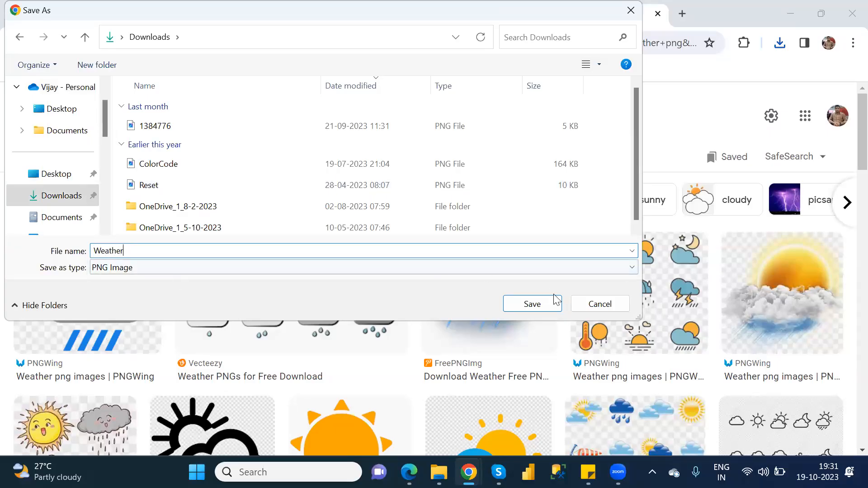
left_click(533, 304)
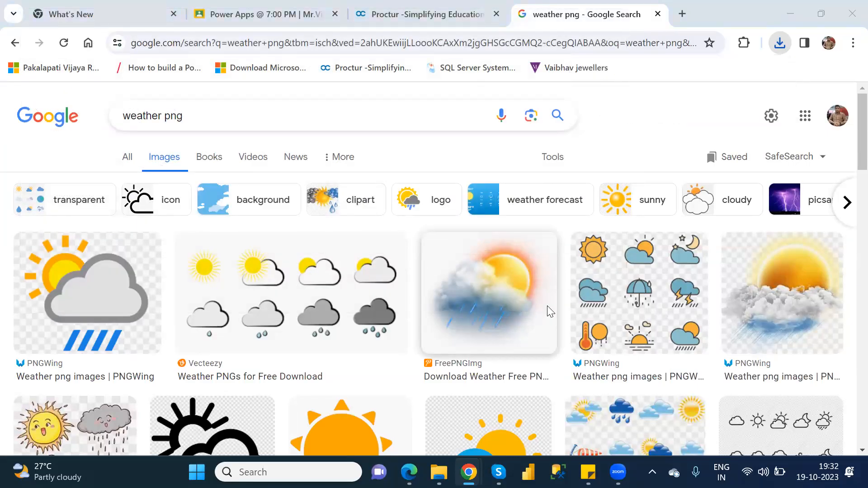
key("alt+Tab")
left_click(481, 331)
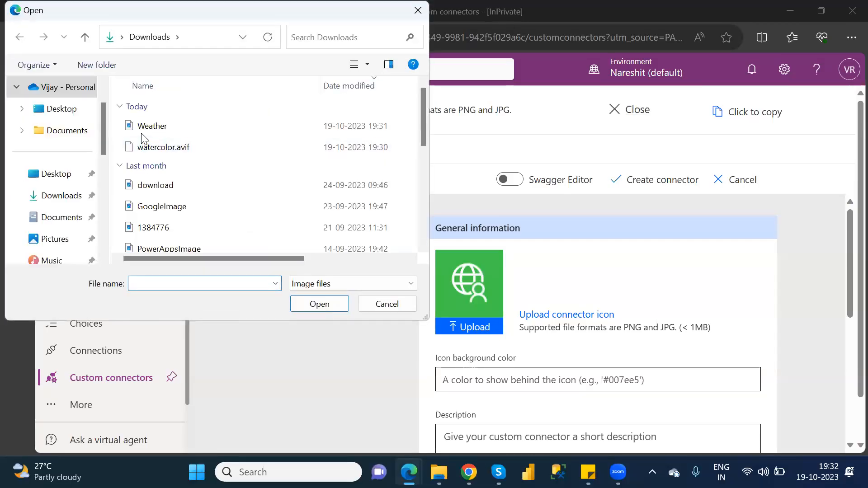
Step: Upload Weather.png from Downloads as the WeatherAPI connector icon
left_click(145, 129)
double_click(144, 129)
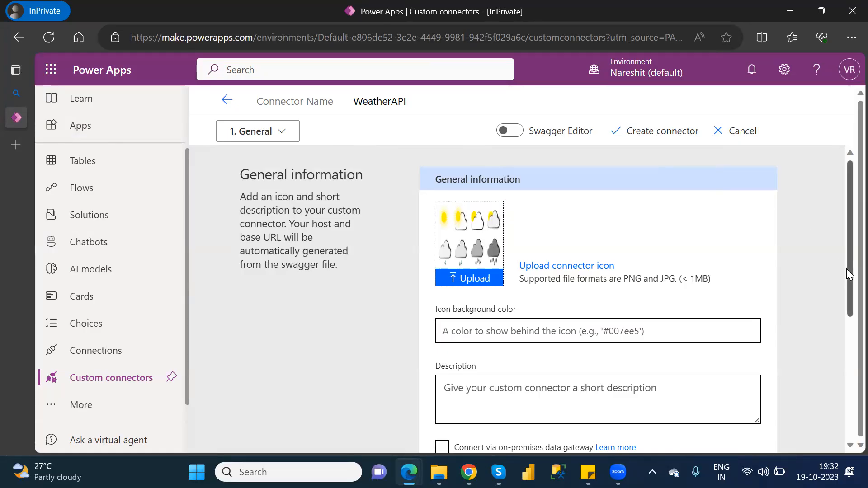
left_click_drag(846, 279, 847, 378)
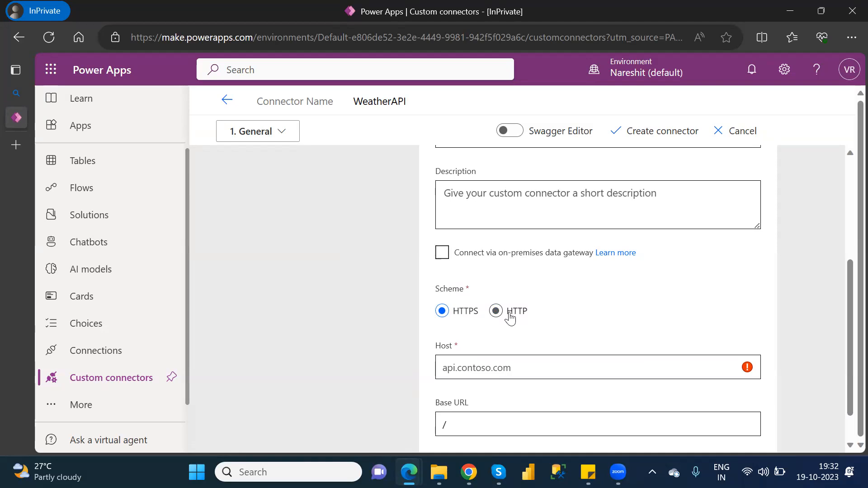
Step: Return to the Chrome 'weather png' image search results
mouse_move(409, 472)
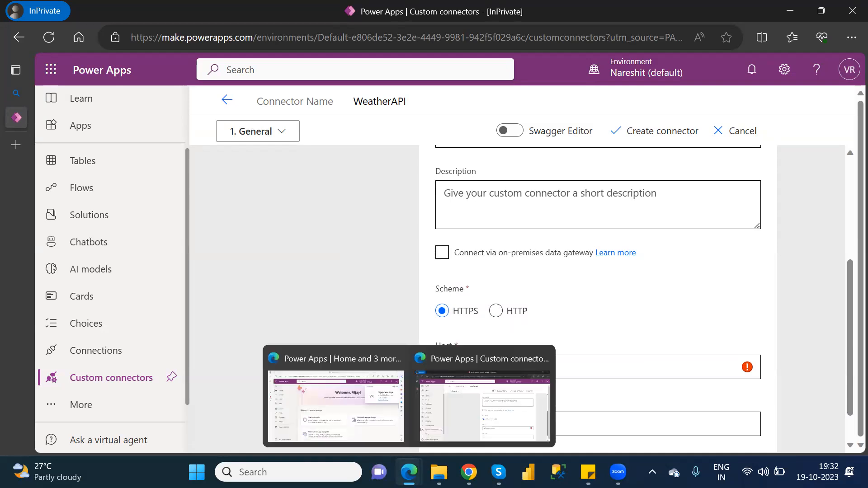
left_click(441, 429)
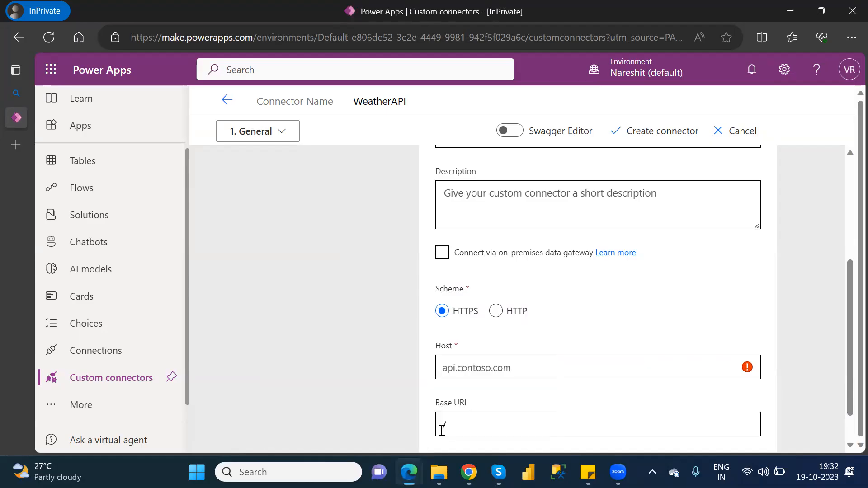
mouse_move(438, 472)
mouse_move(469, 472)
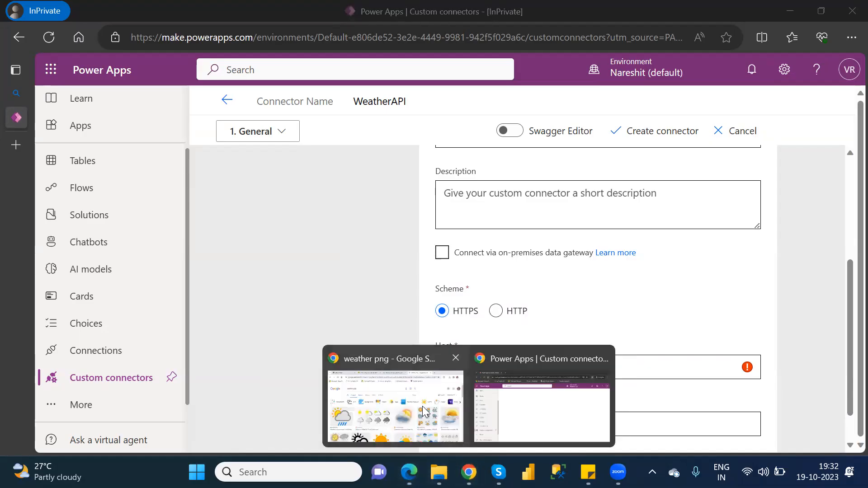
left_click(424, 410)
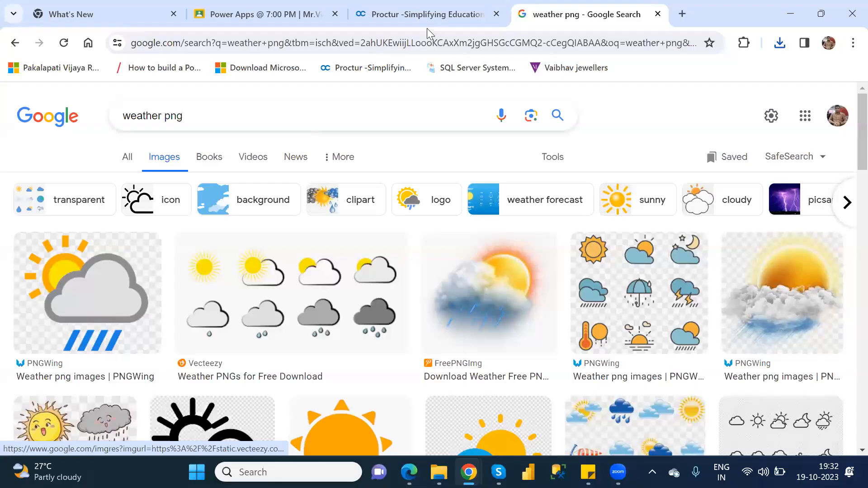
Step: Search the web for 'weather api' and browse the results
left_click(421, 42)
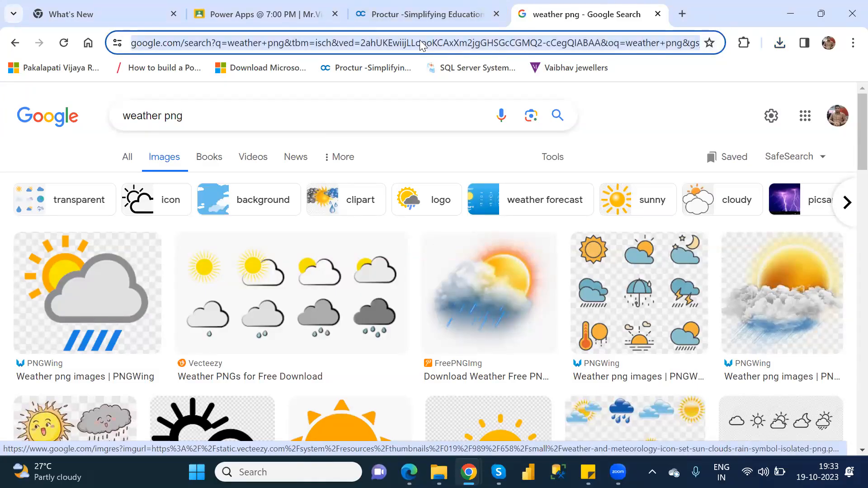
type("we")
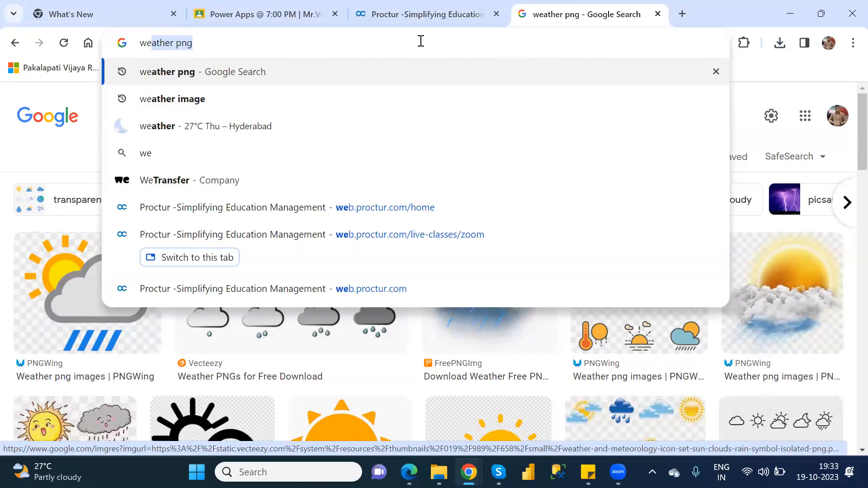
type("ather")
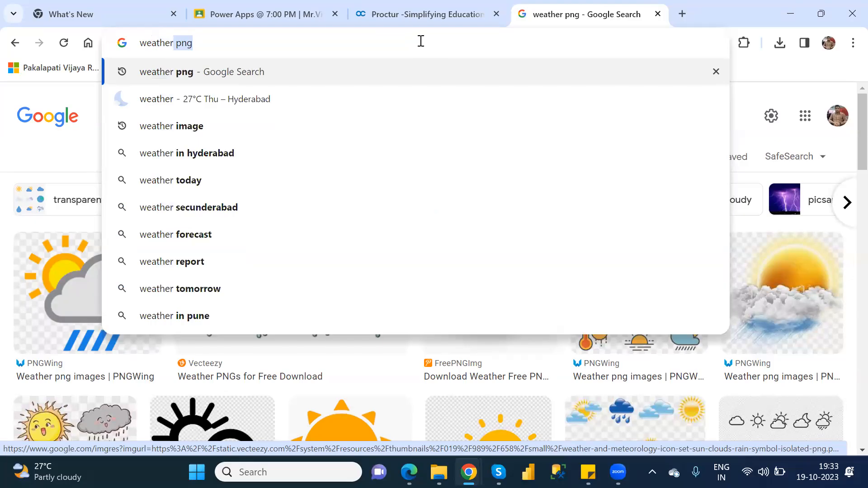
type("ap")
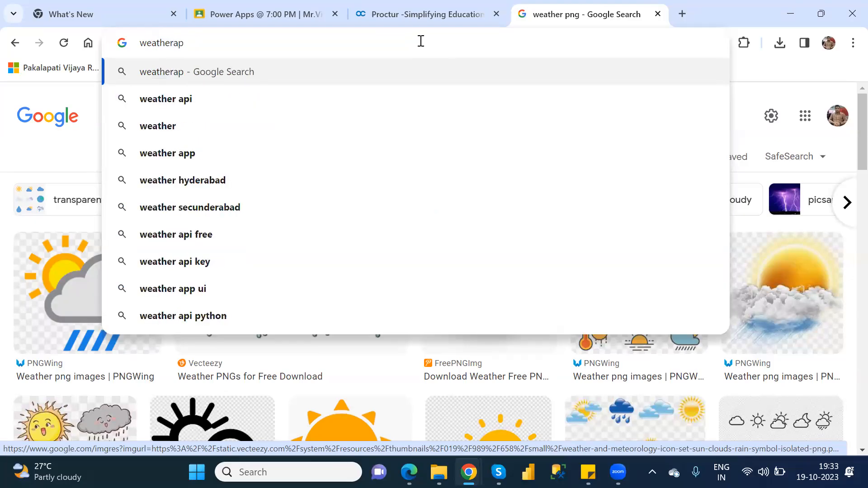
left_click(273, 101)
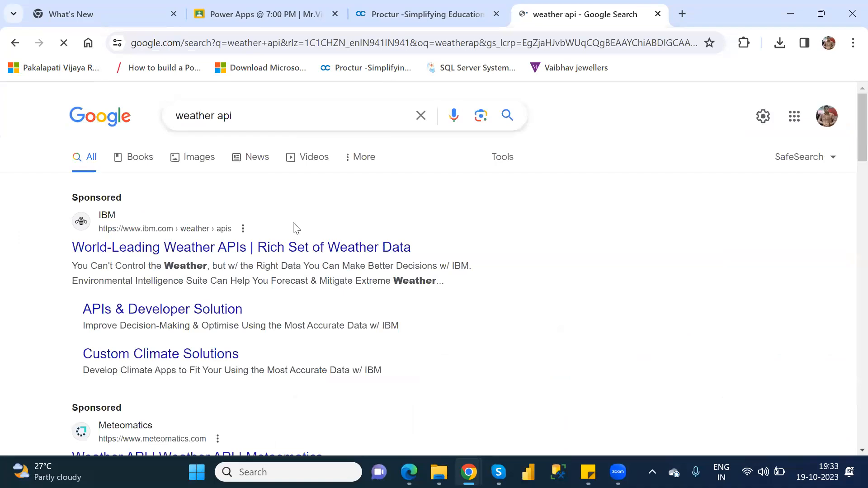
scroll(296, 228, "down", 3)
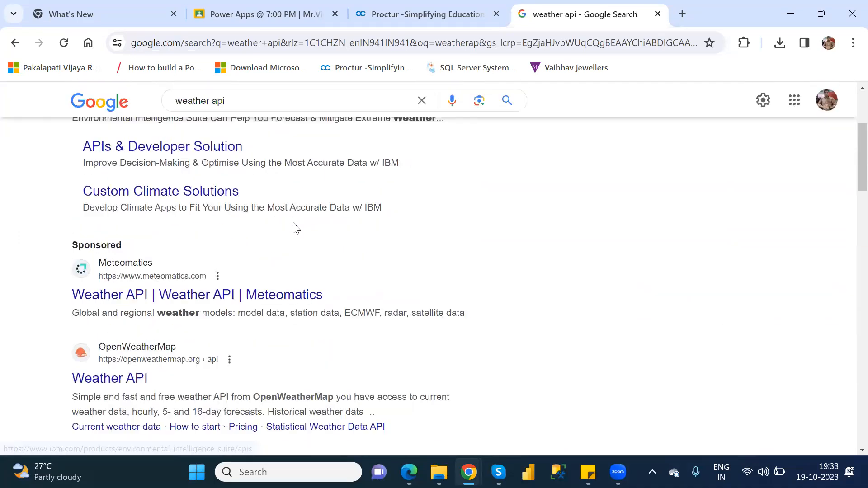
scroll(296, 229, "down", 1)
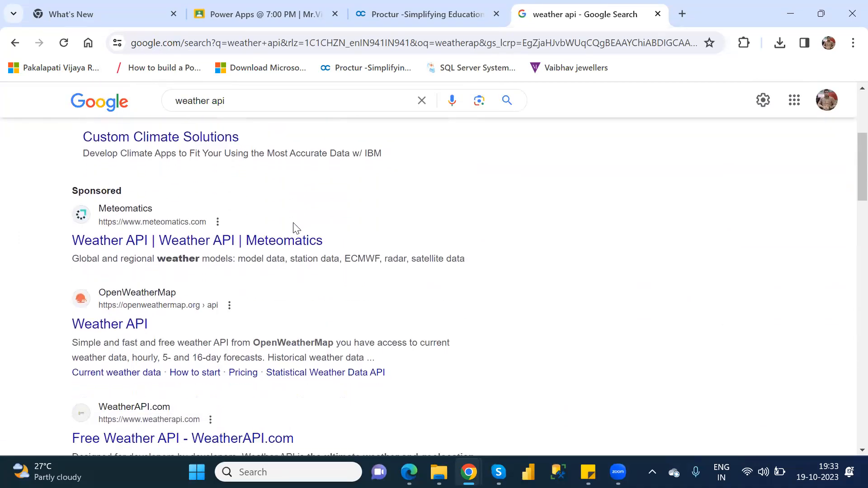
scroll(296, 228, "up", 5)
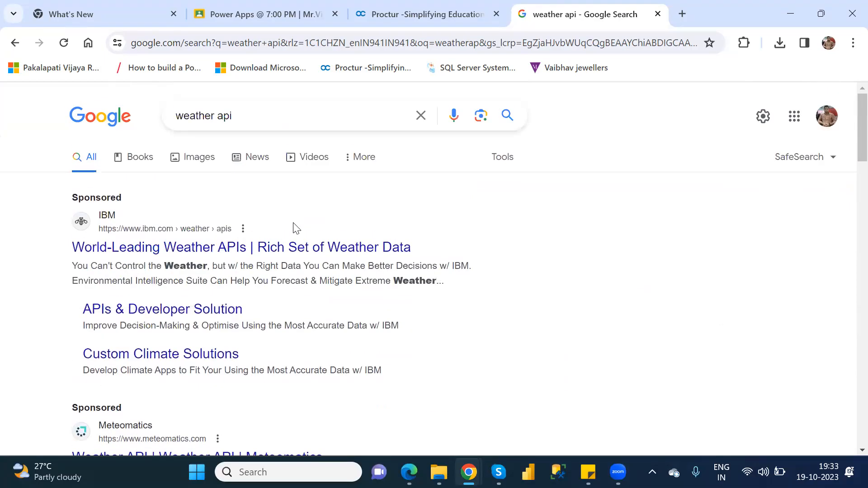
Step: Open and skim the IBM weather APIs page
left_click(293, 250)
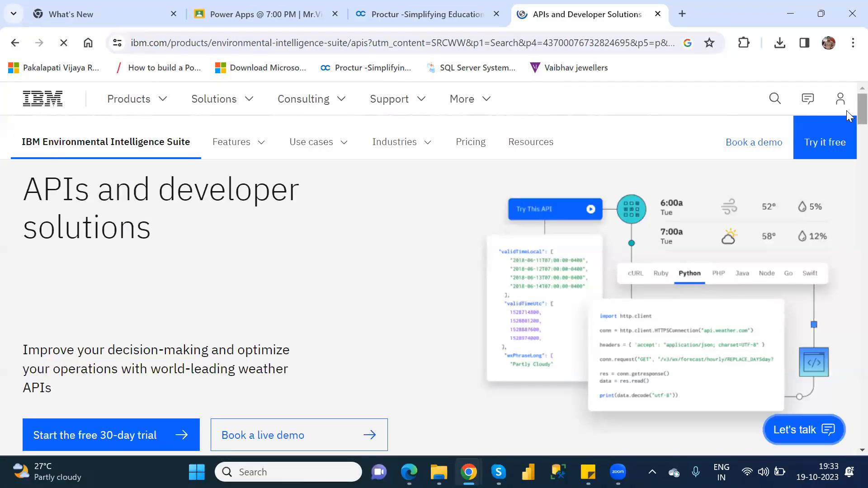
scroll(847, 110, "down", 4)
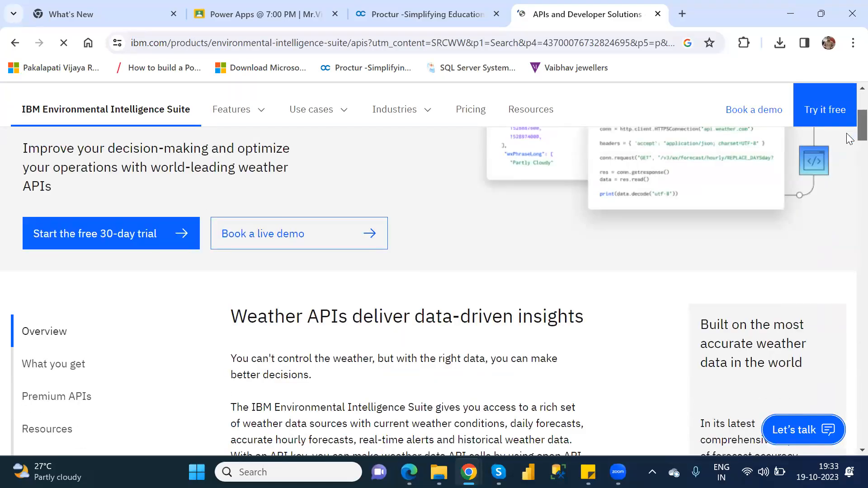
scroll(850, 138, "down", 2)
scroll(850, 135, "up", 2)
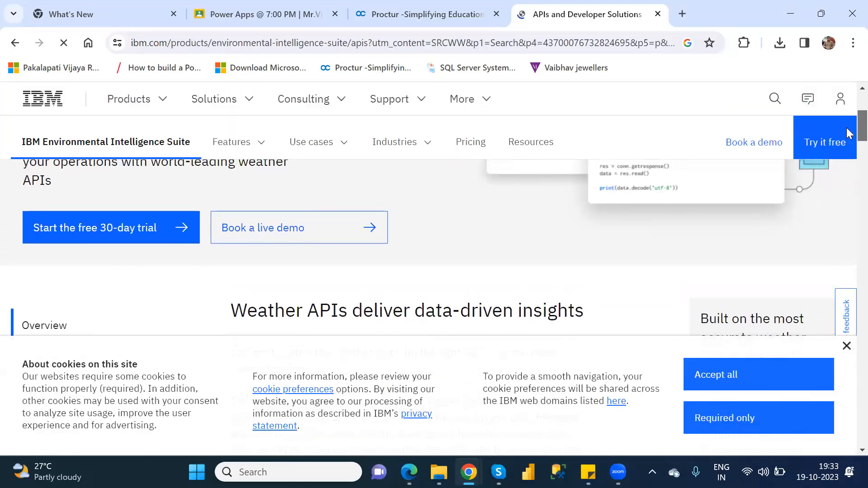
scroll(849, 134, "up", 4)
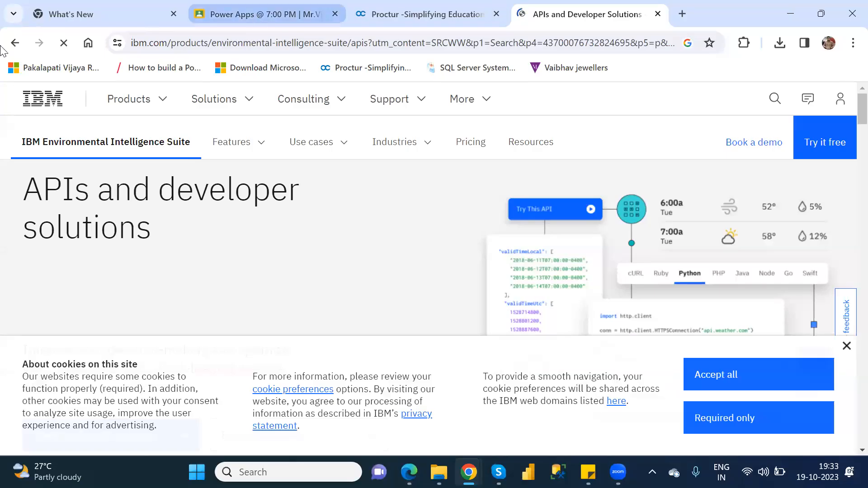
Step: Go back and search for 'weather api login' instead
left_click(16, 48)
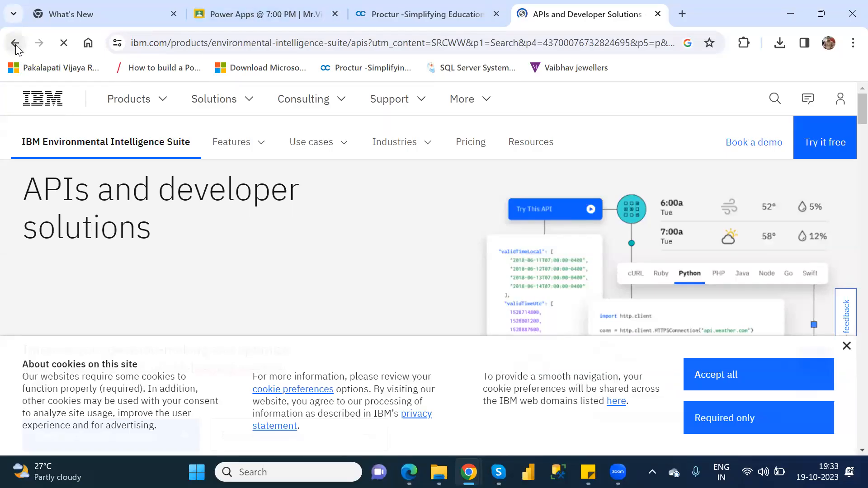
left_click(264, 114)
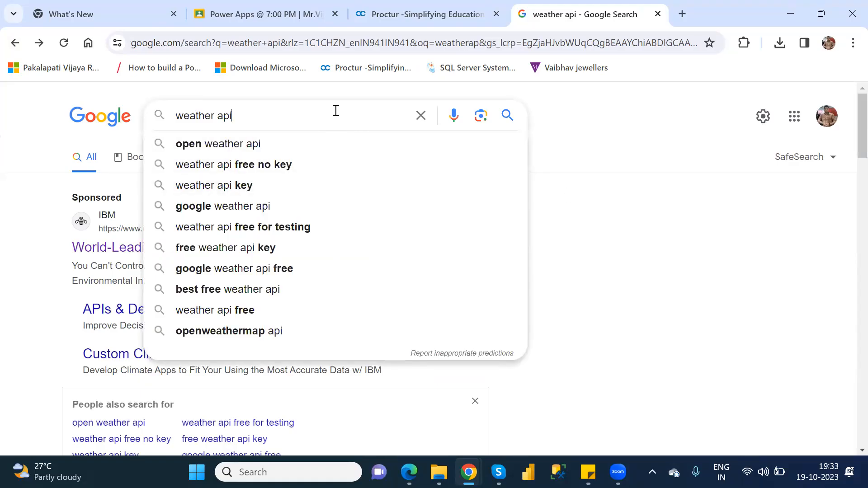
type("login")
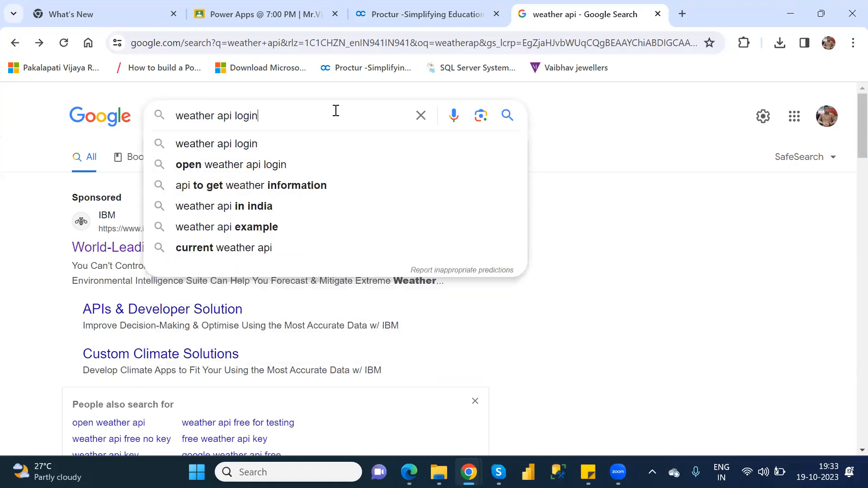
key("Return")
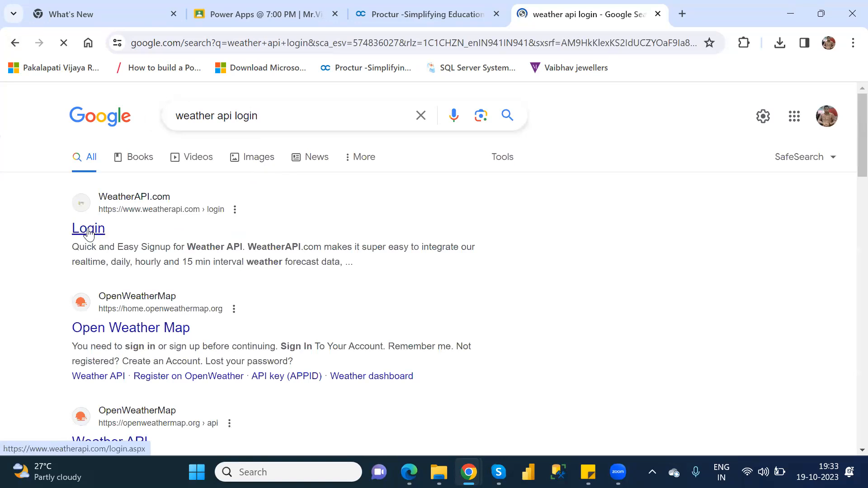
Step: Open the WeatherAPI.com Login result, then go to its Signup page
left_click(89, 230)
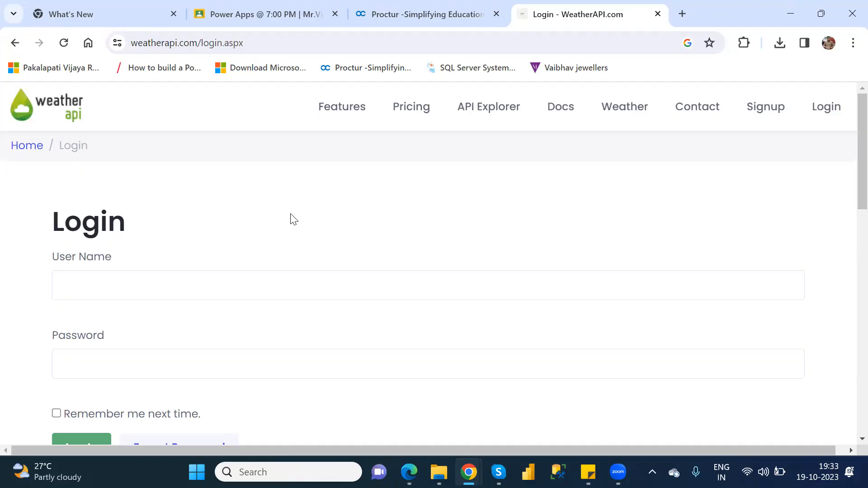
scroll(293, 219, "down", 1)
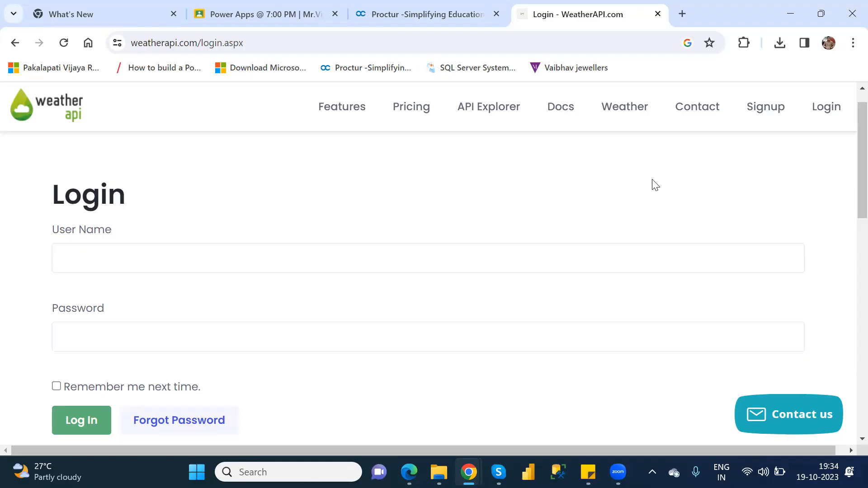
left_click(758, 108)
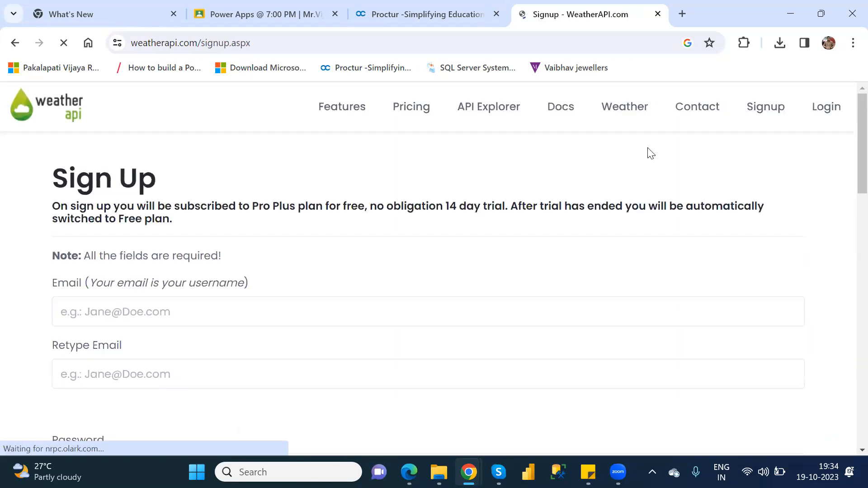
Step: Enter the sign-up e-mail address in both Email and Retype Email
left_click(362, 315)
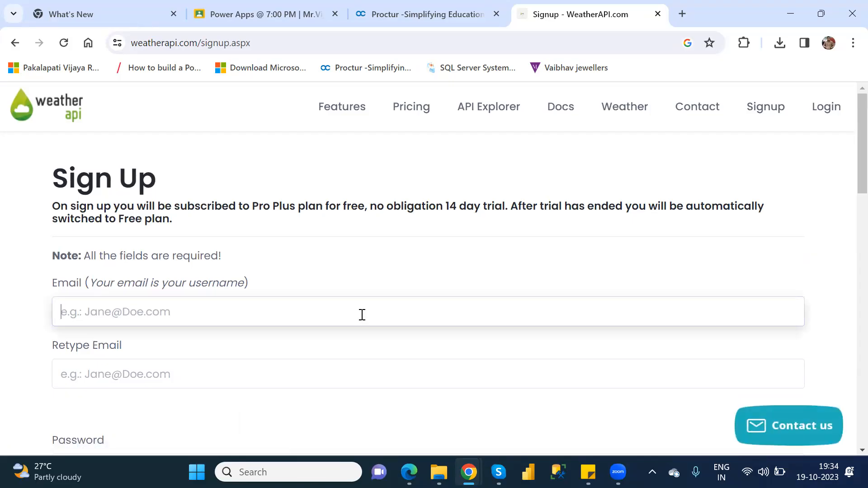
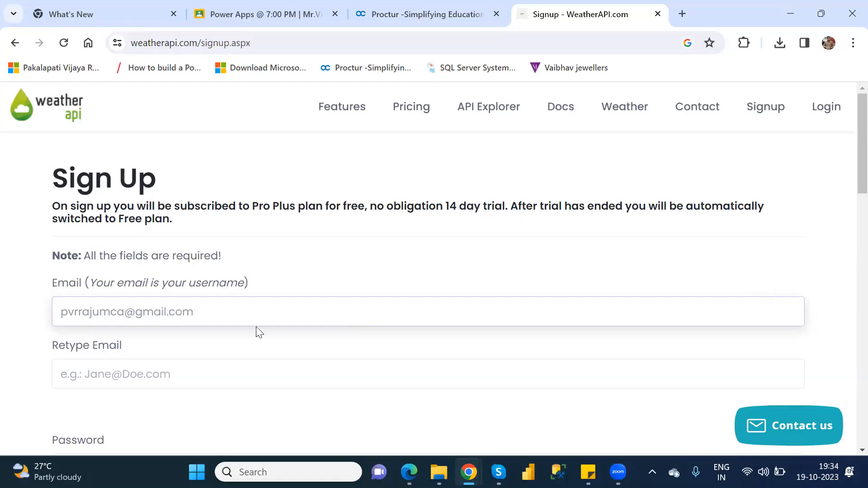
left_click(242, 317)
key("ctrl+a")
key("ctrl+c")
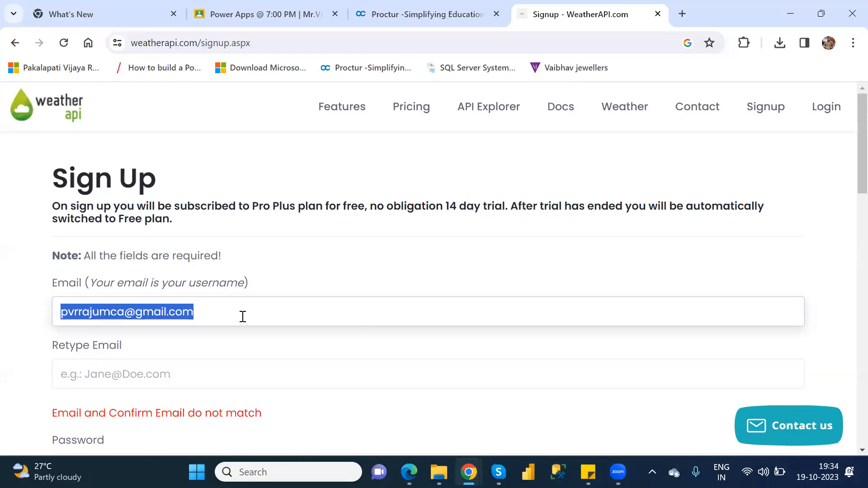
left_click(196, 371)
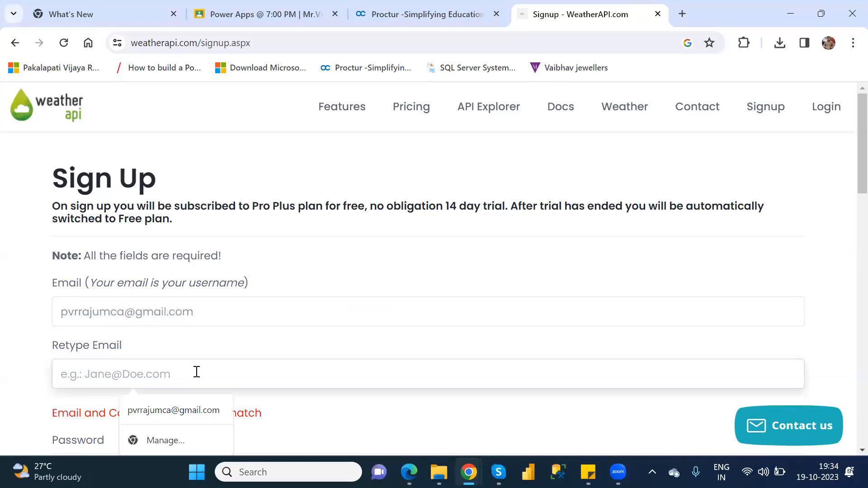
key("ctrl+v")
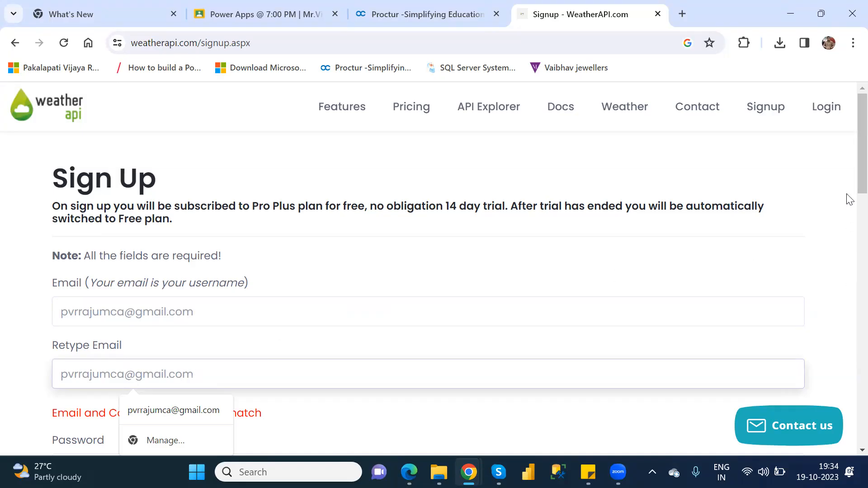
scroll(847, 227, "down", 6)
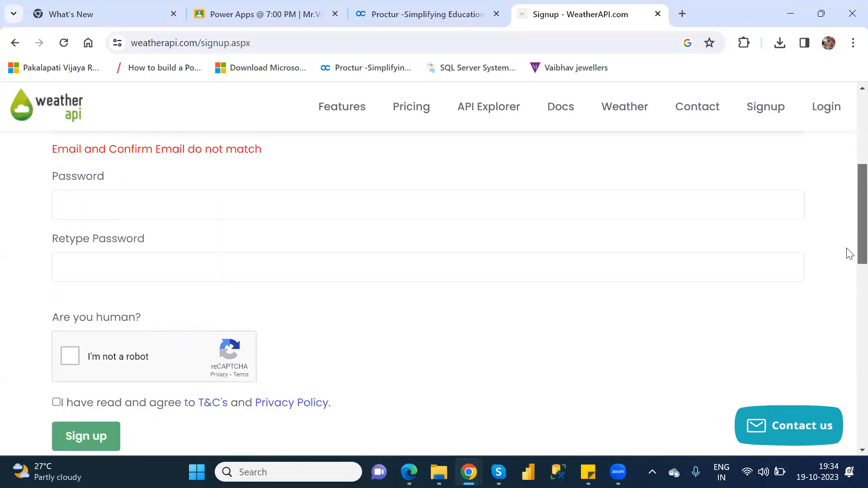
Step: Enter the account password and confirm it in the second password field
left_click(80, 194)
type("••••••••")
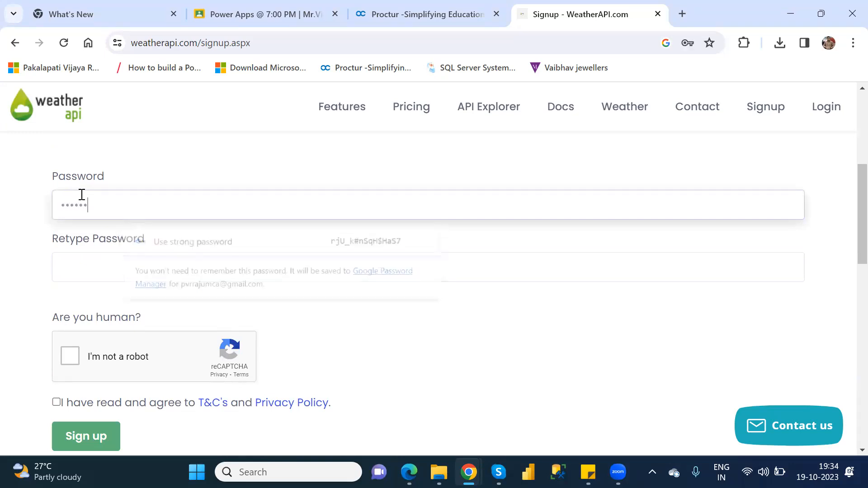
type("•••••")
key("BackSpace")
key("BackSpace")
key("BackSpace")
key("BackSpace")
key("BackSpace")
key("BackSpace")
key("BackSpace")
key("BackSpace")
key("BackSpace")
key("BackSpace")
key("BackSpace")
key("BackSpace")
key("BackSpace")
type("••••••••••••")
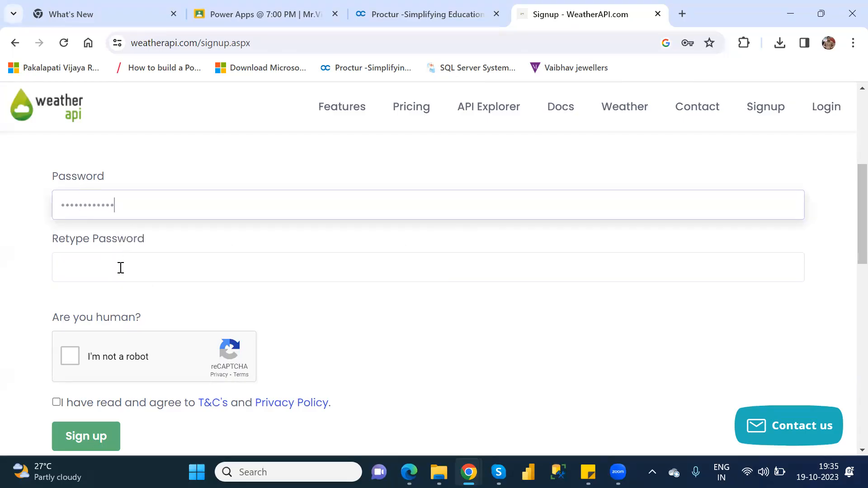
left_click(120, 268)
type("••••••••")
type("••")
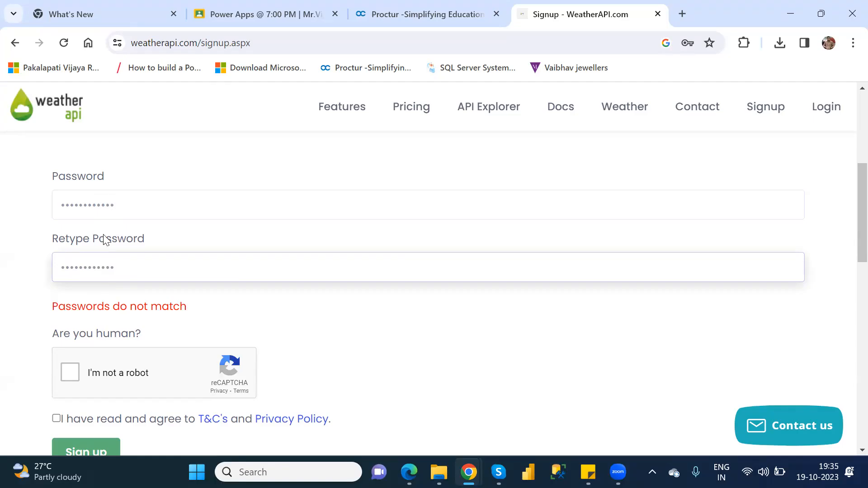
Step: Tick the reCAPTCHA and T&C checkboxes and submit the sign-up form
left_click(68, 374)
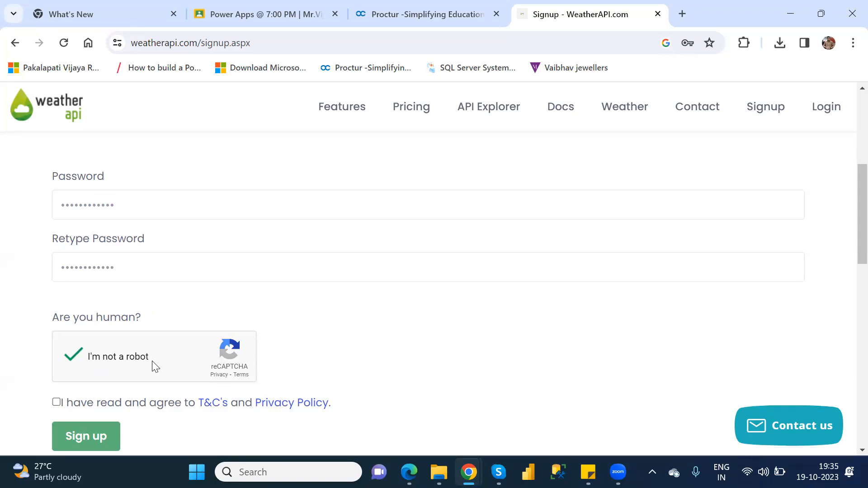
left_click(57, 402)
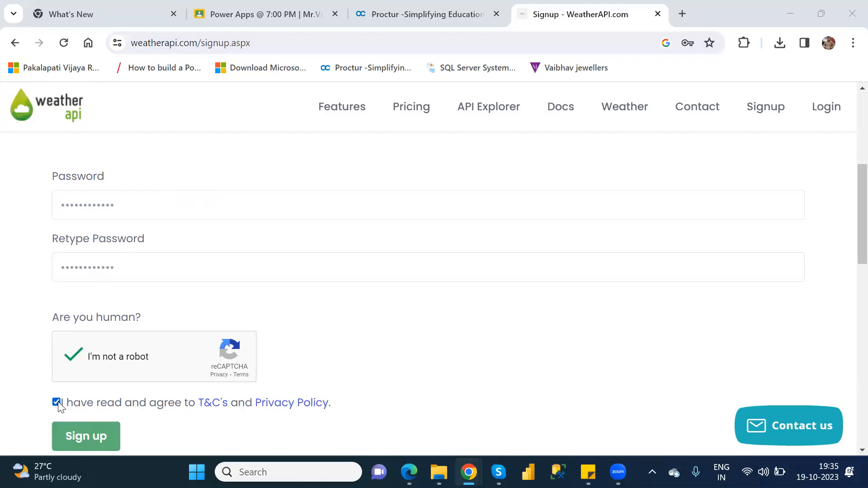
left_click(86, 437)
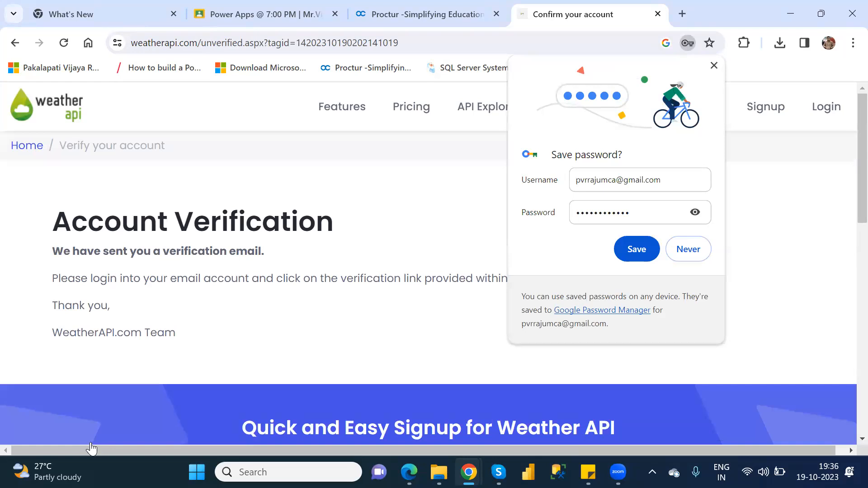
Step: Dismiss Chrome's save-password prompt and close the extra browser window from the taskbar
left_click(714, 66)
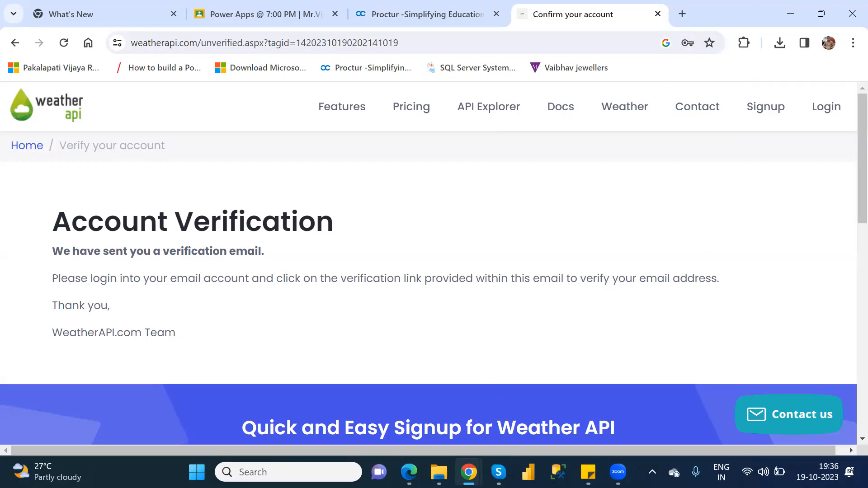
mouse_move(469, 472)
left_click(404, 396)
Step: Open Gmail in a new tab and follow the verification link in WeatherAPI.com's Account Activation email
left_click(682, 15)
type("gmail")
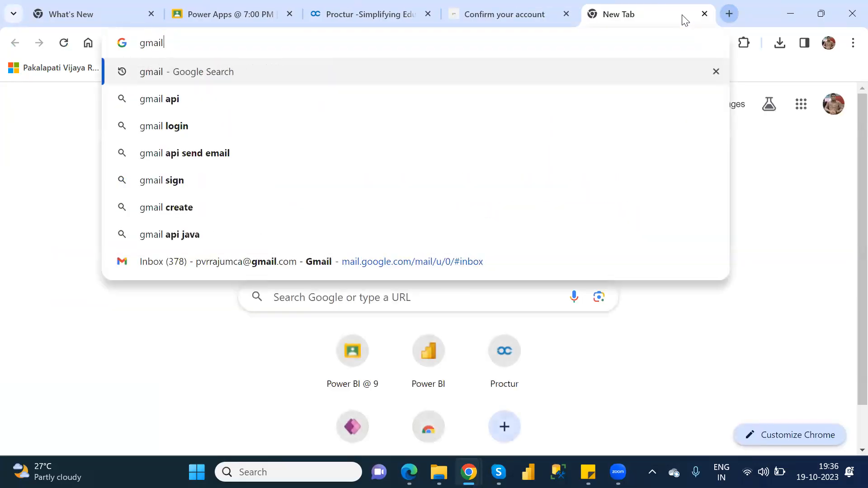
key("Return")
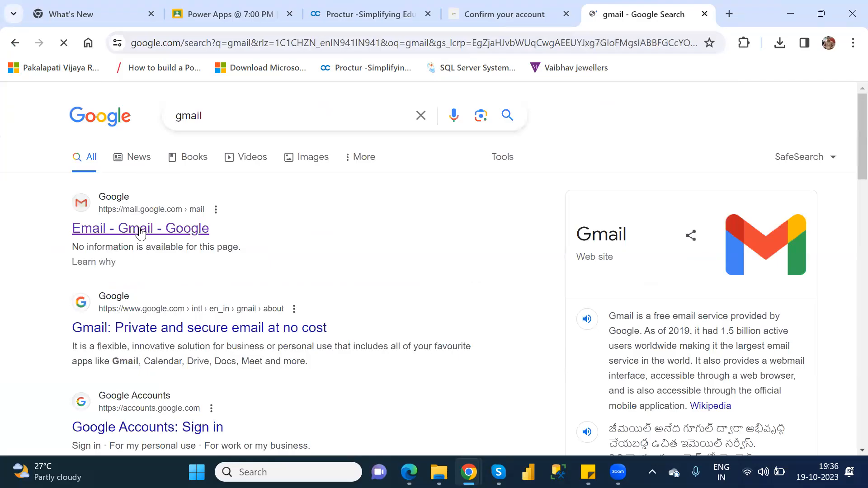
left_click(140, 230)
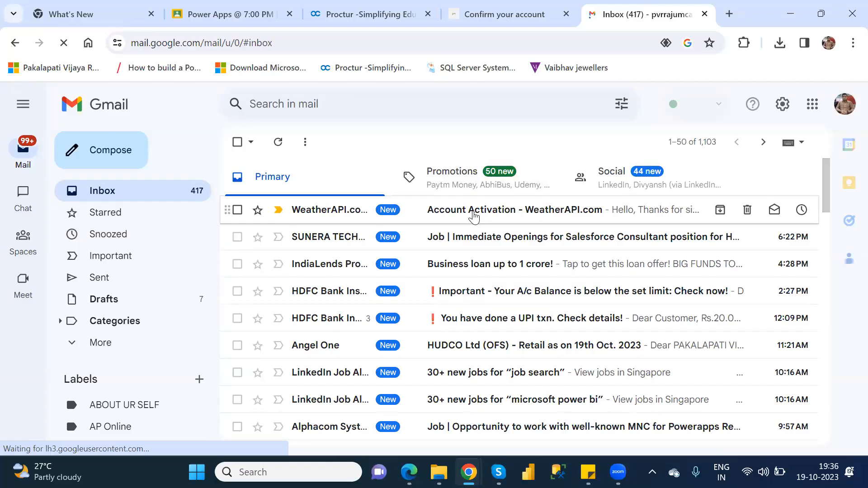
left_click(474, 213)
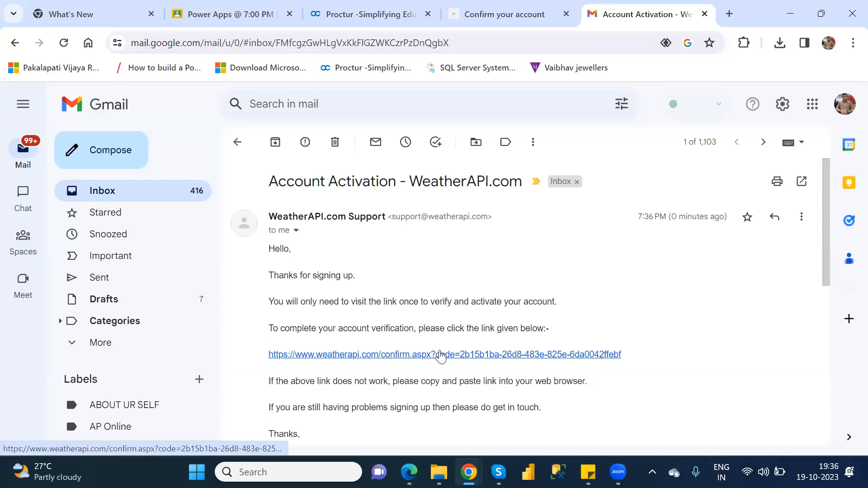
left_click(441, 355)
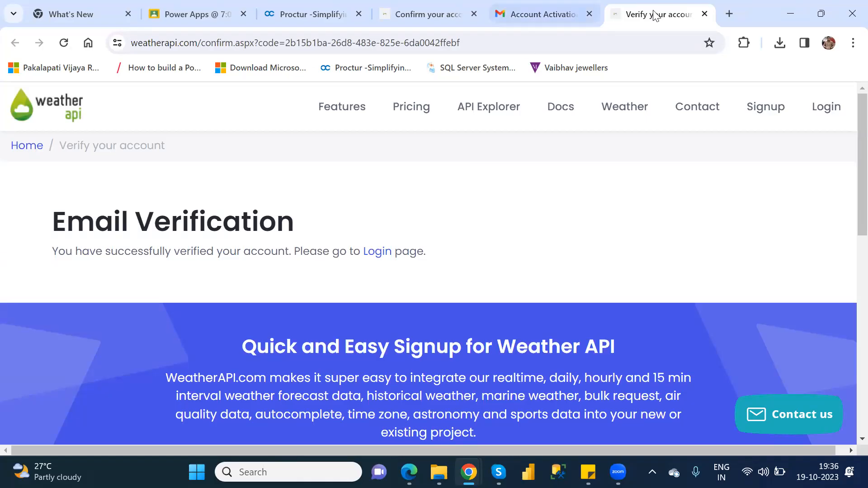
Step: Close the verification tab and open WeatherAPI.com's Login page from the original tab
left_click(705, 15)
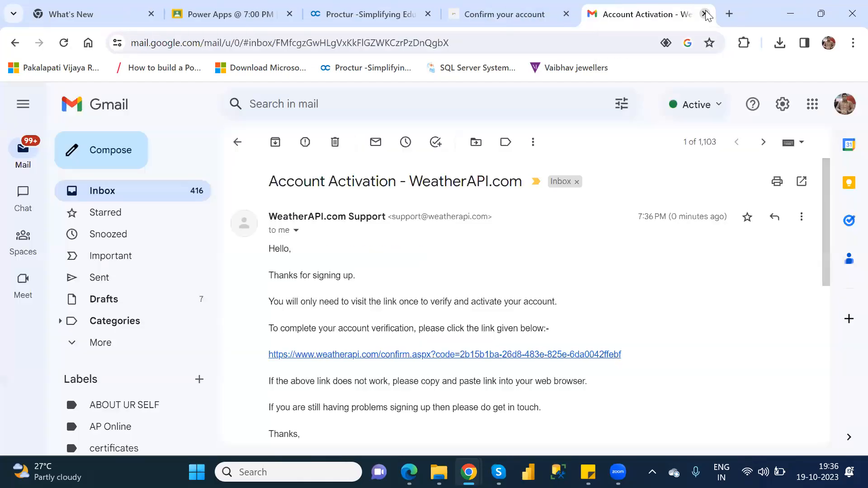
left_click(469, 15)
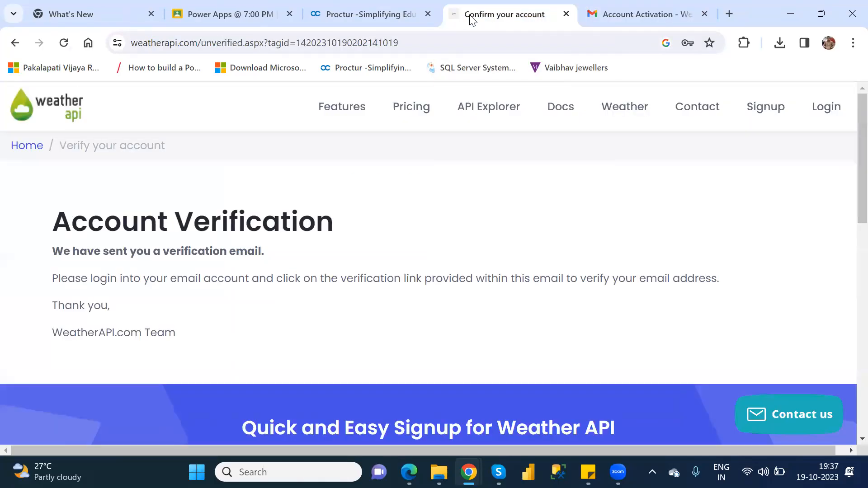
left_click(831, 108)
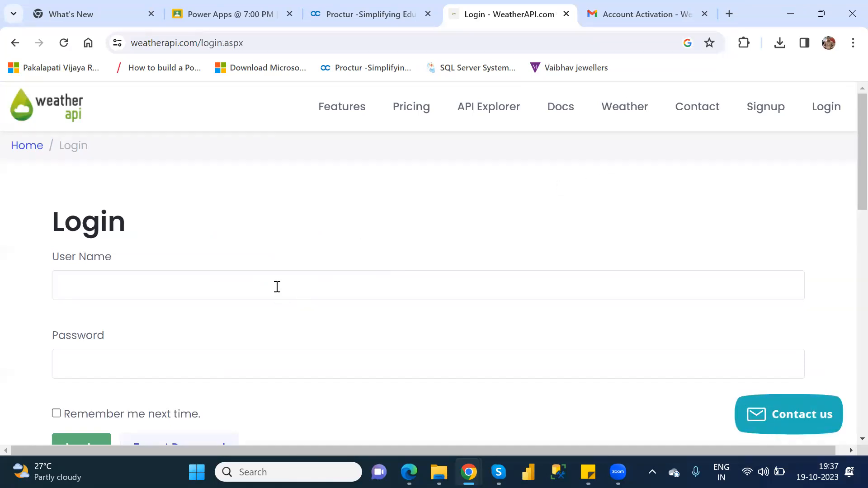
Step: Log in to WeatherAPI.com with the account e-mail address and password
left_click(277, 287)
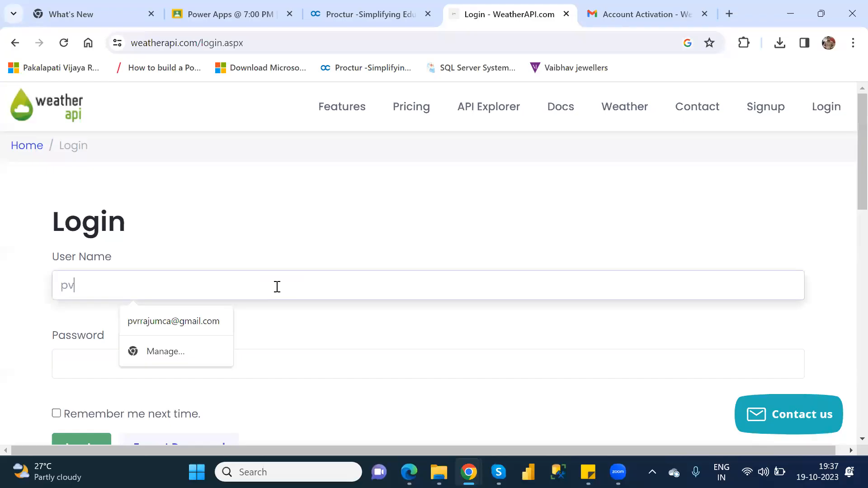
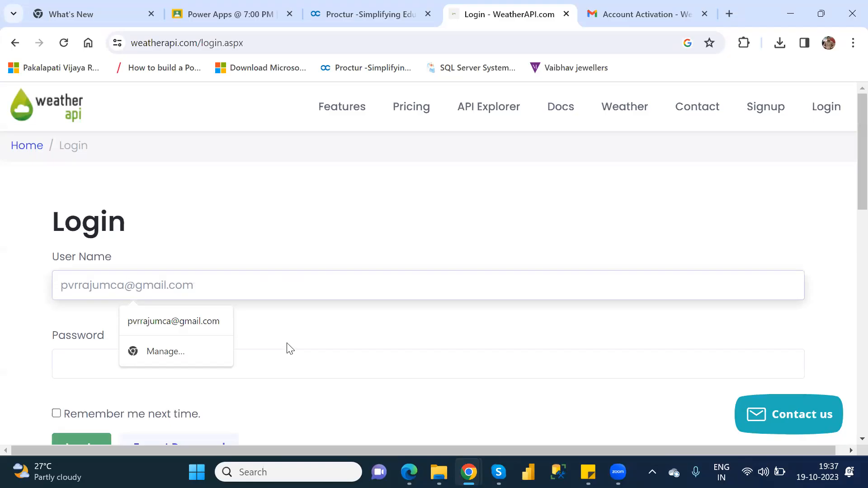
left_click(286, 359)
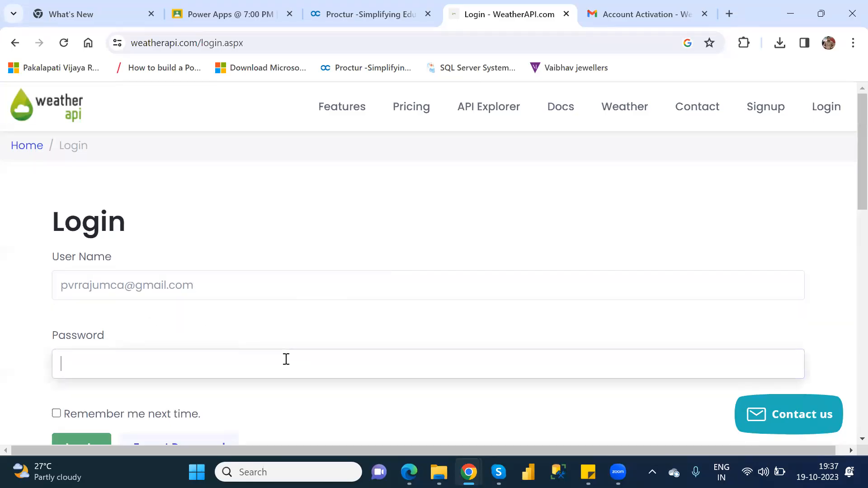
type("••••••••••••")
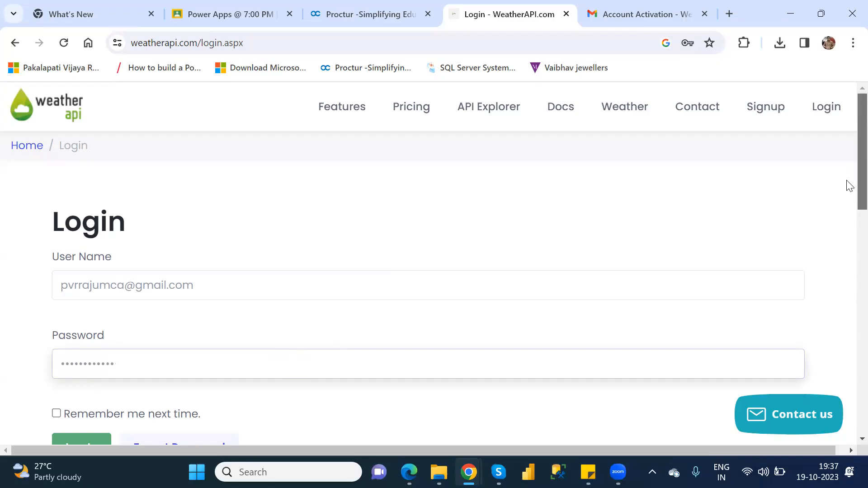
scroll(849, 186, "down", 3)
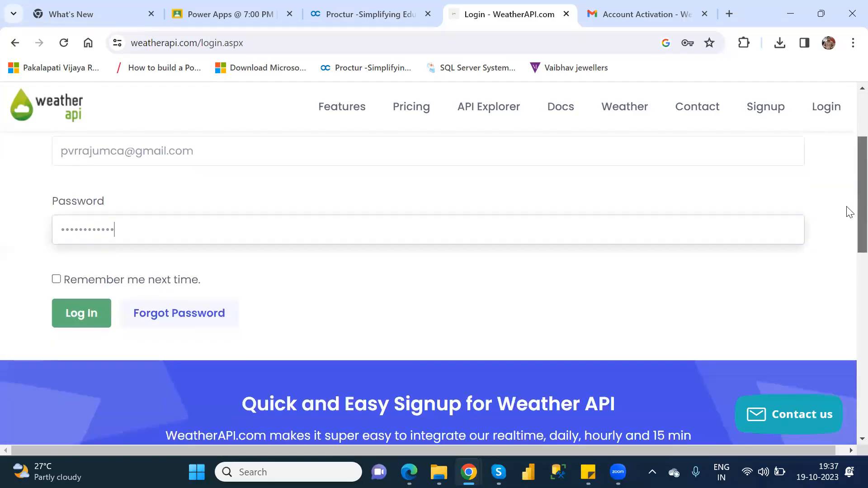
left_click(70, 313)
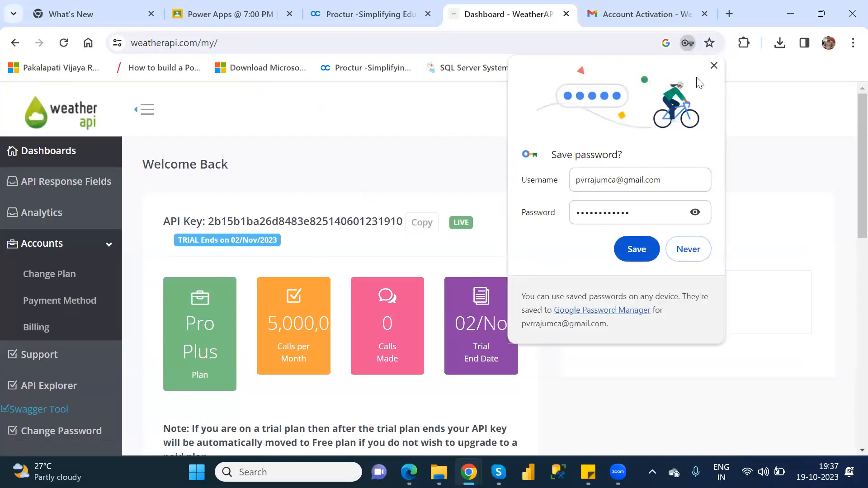
Step: Dismiss the save-password prompt, open API Response Fields, and select the account's API key
left_click(714, 65)
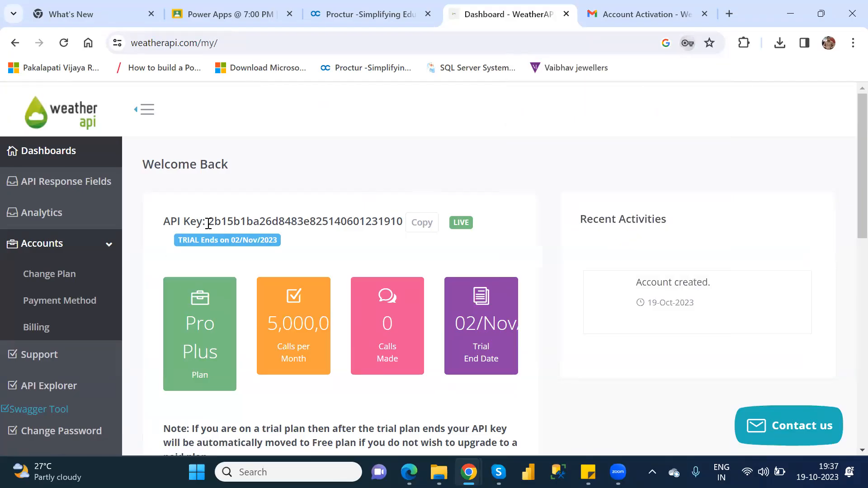
left_click_drag(208, 224, 402, 224)
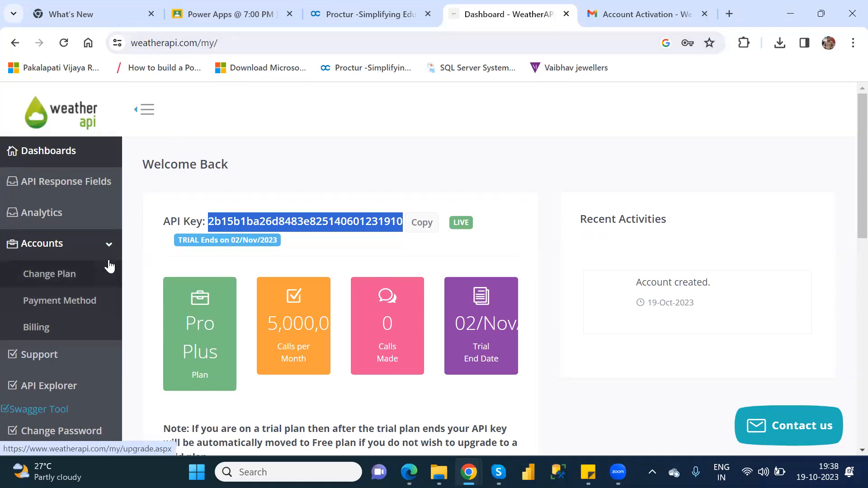
left_click(60, 193)
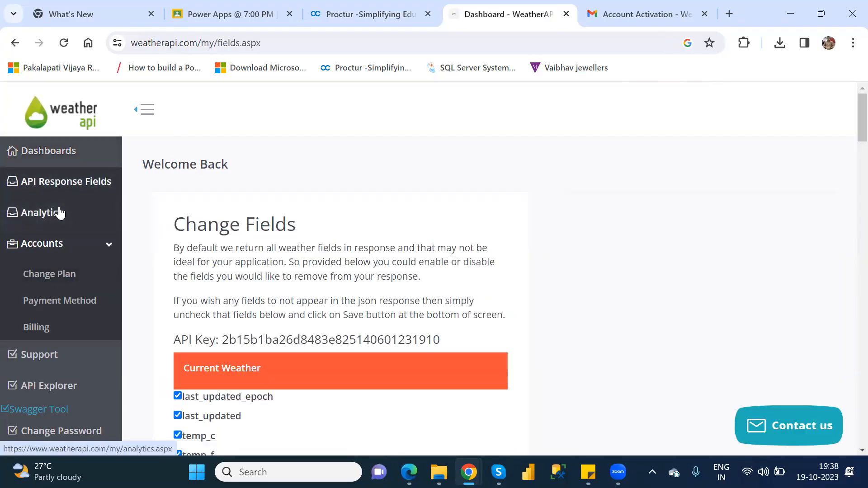
left_click(54, 188)
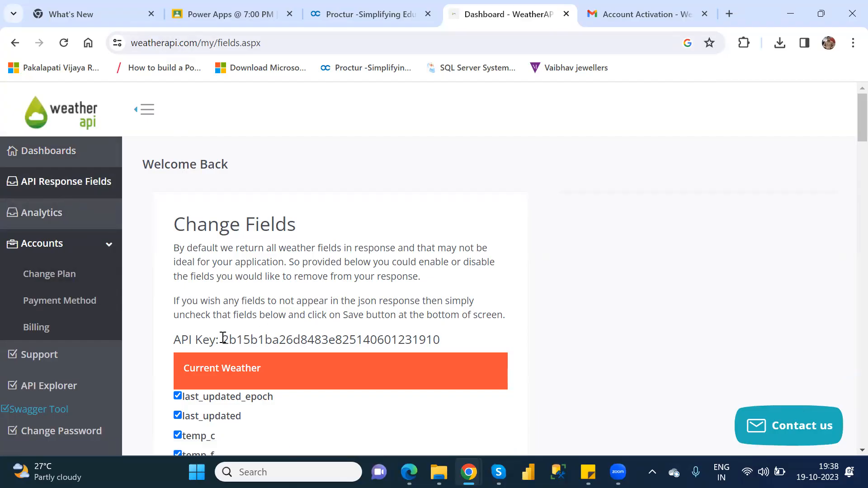
left_click_drag(223, 338, 466, 344)
key("ctrl+c")
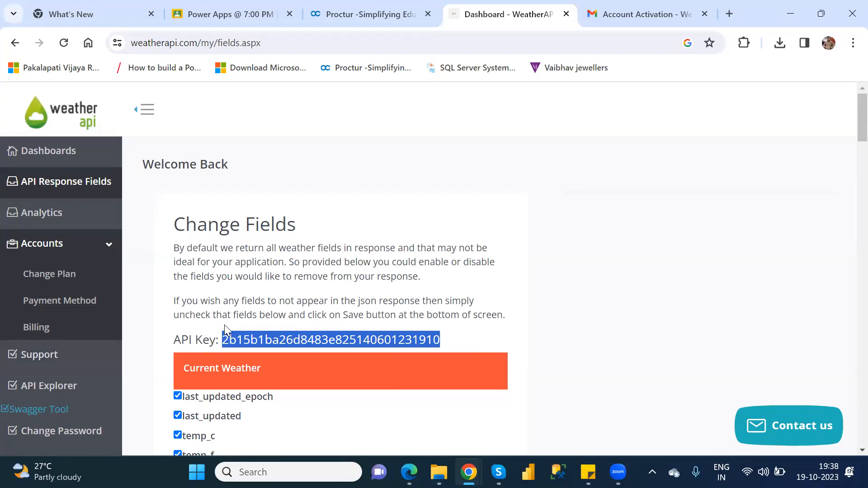
Step: Paste the API key into the API Explorer and request a sample current-weather response
left_click(39, 389)
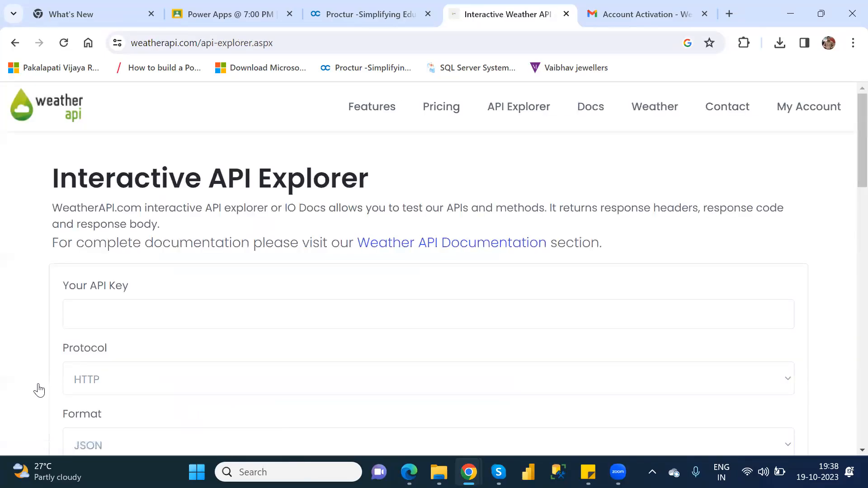
left_click(144, 312)
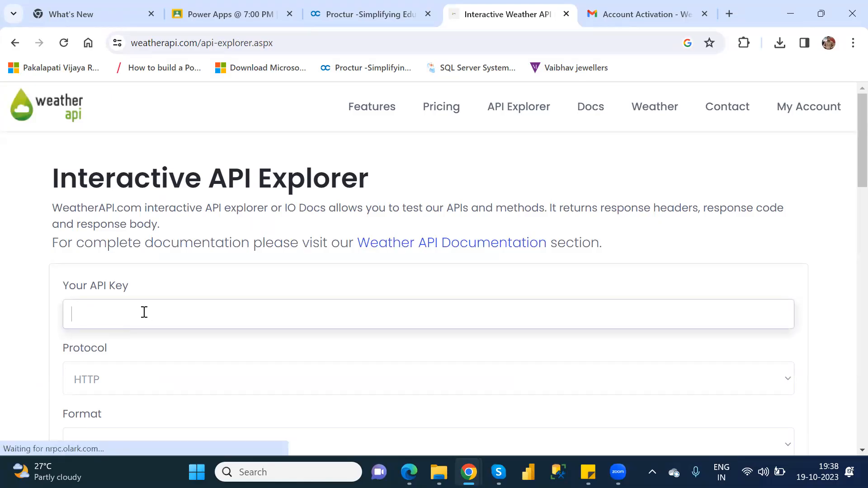
key("ctrl+v")
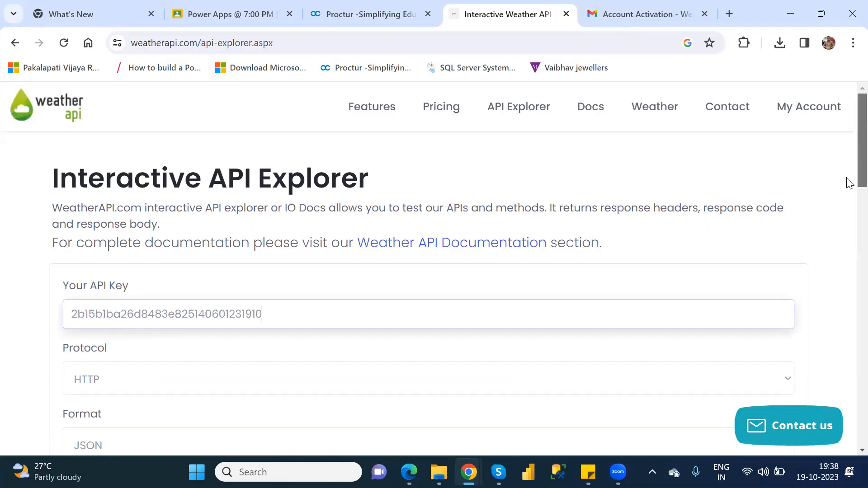
scroll(848, 181, "down", 9)
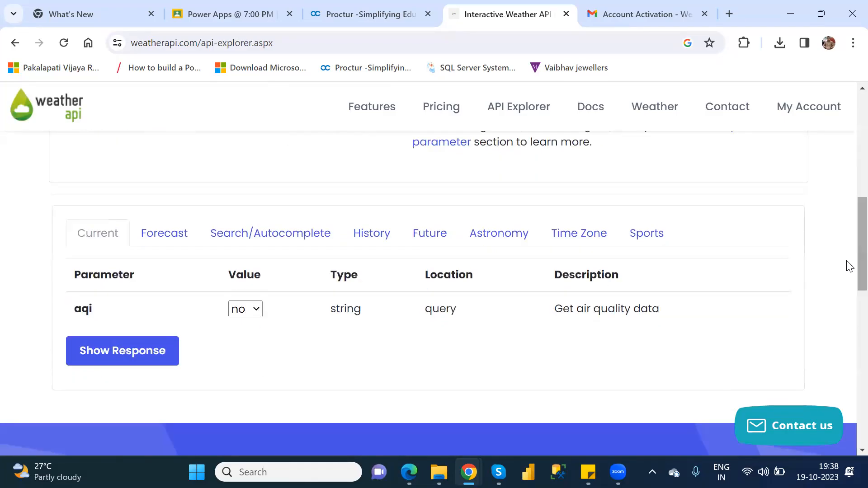
left_click(107, 352)
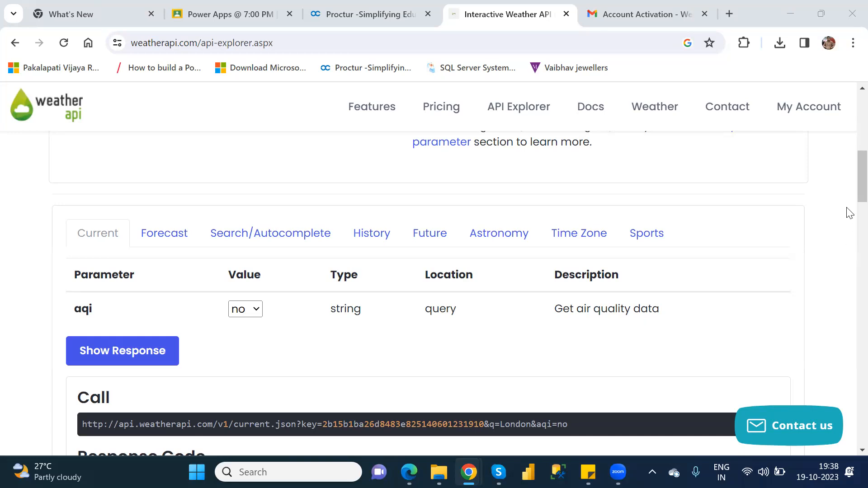
Step: Go back to the fields page, reselect the API key, and reopen the API Explorer
scroll(847, 171, "up", 8)
scroll(850, 104, "up", 2)
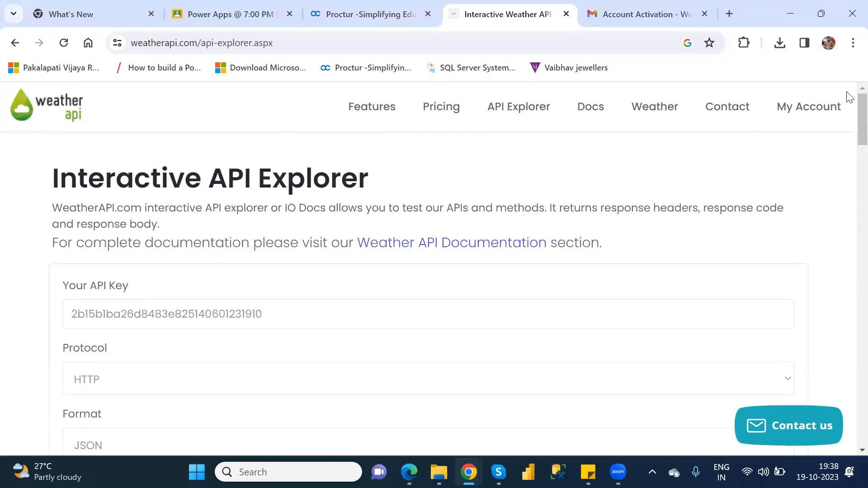
left_click(6, 49)
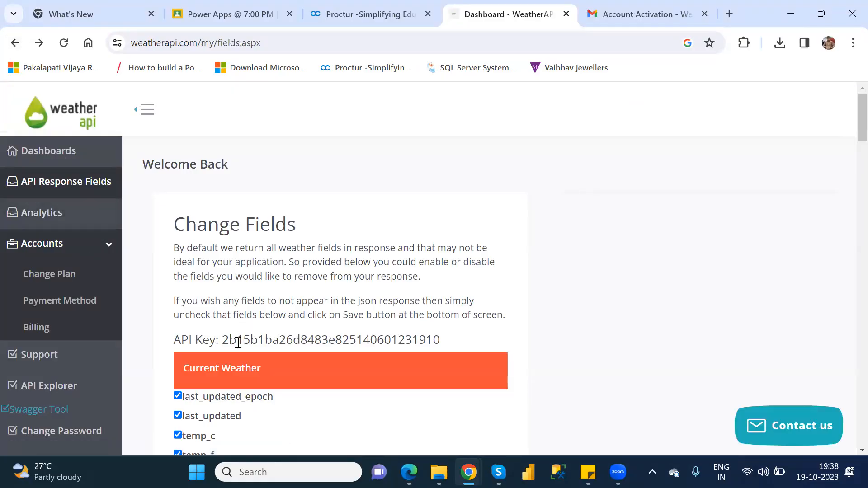
left_click_drag(223, 338, 449, 344)
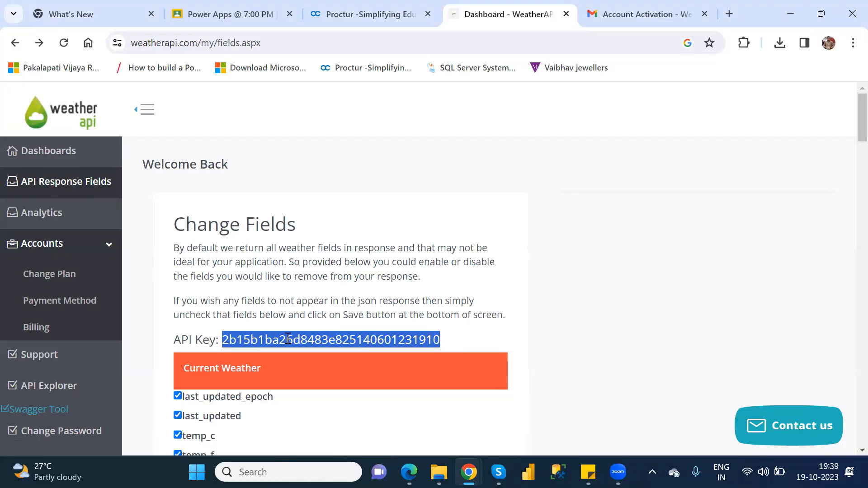
left_click(54, 387)
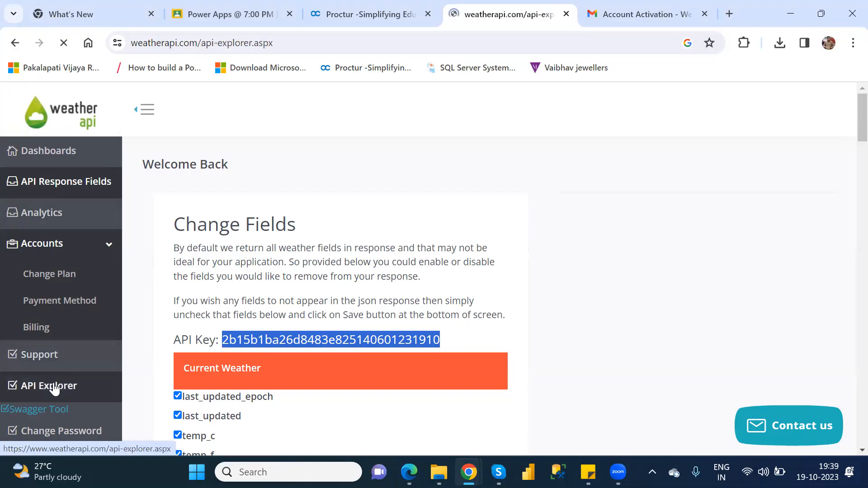
Step: Paste the API key into Your API Key and request London's current weather
left_click(140, 307)
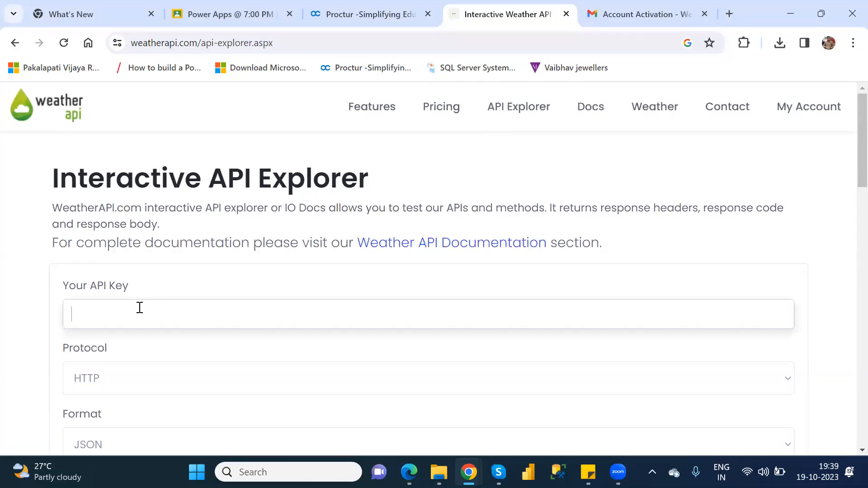
key("ctrl+v")
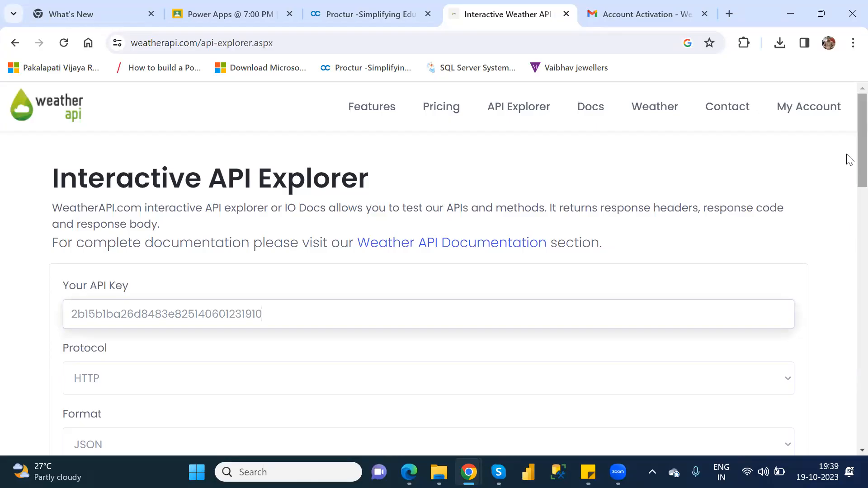
scroll(849, 271, "down", 1)
scroll(847, 294, "down", 15)
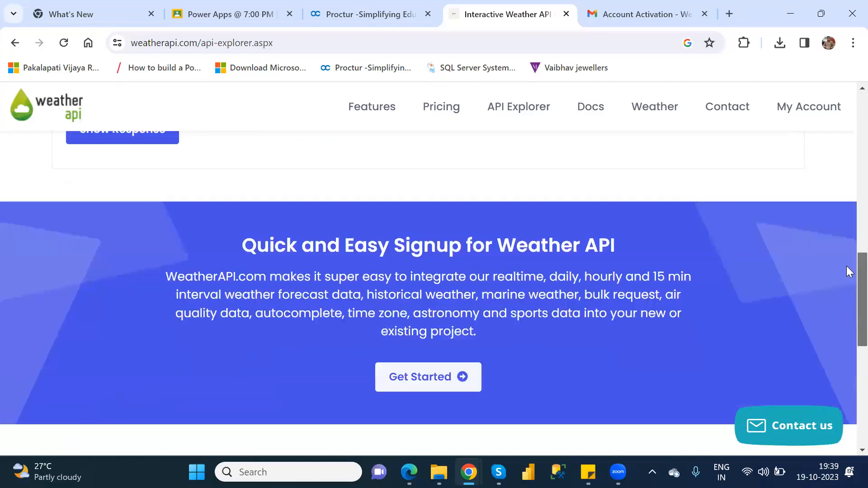
scroll(847, 270, "up", 4)
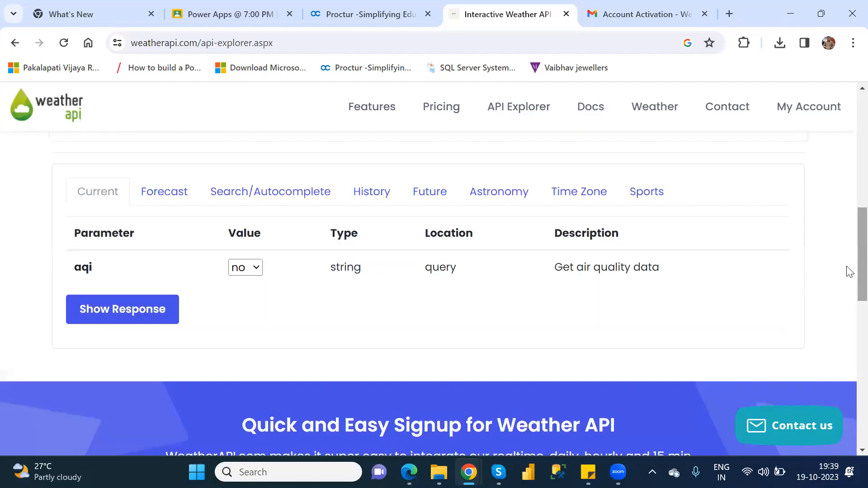
left_click(96, 323)
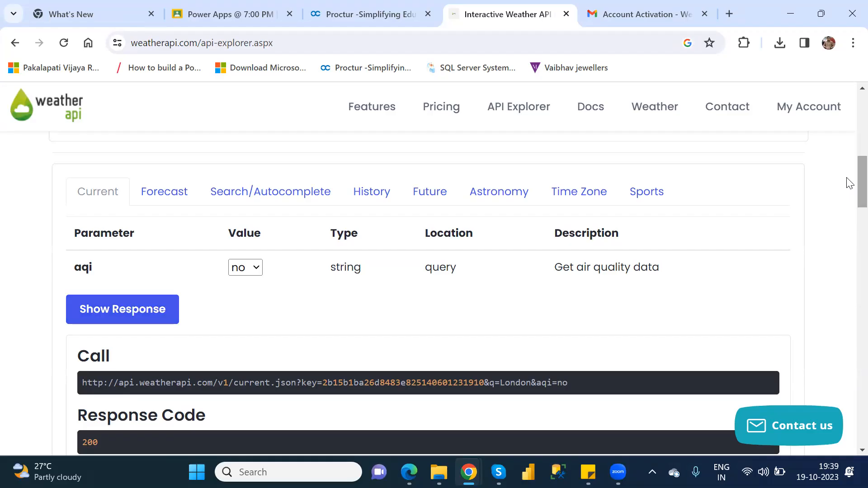
Step: Scroll through the 200 response headers and JSON body for London
scroll(848, 195, "down", 3)
scroll(850, 211, "down", 2)
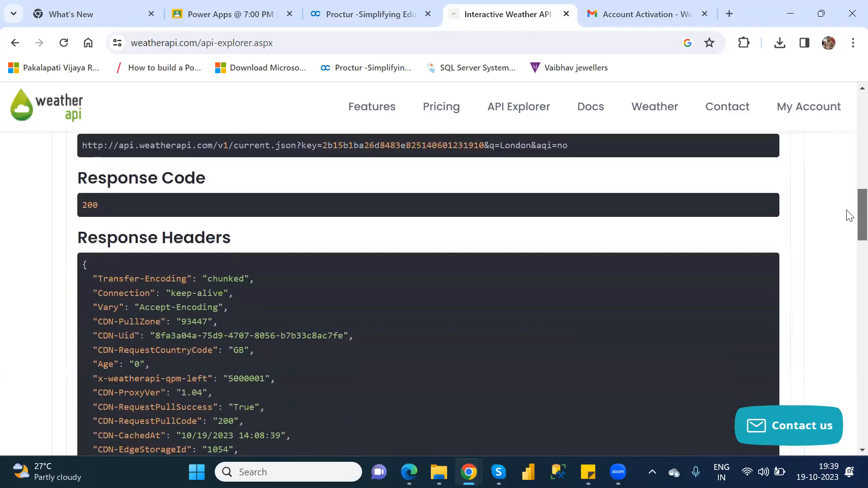
scroll(849, 208, "up", 2)
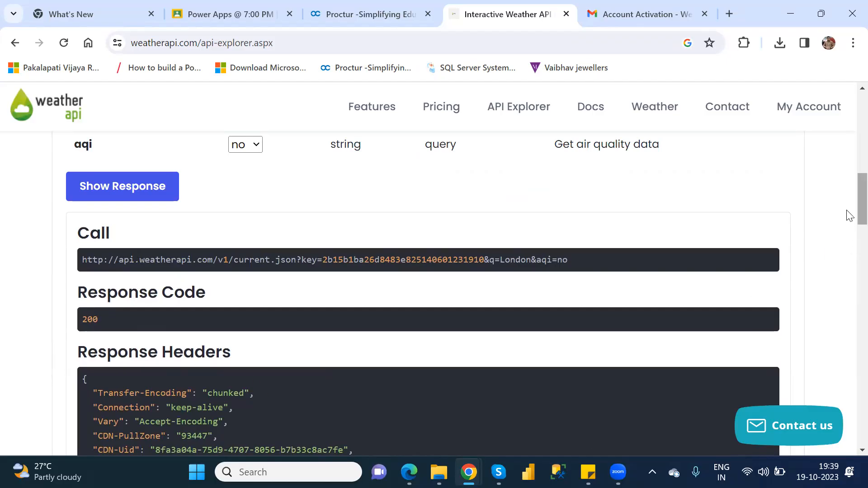
scroll(847, 244, "down", 4)
scroll(847, 244, "down", 15)
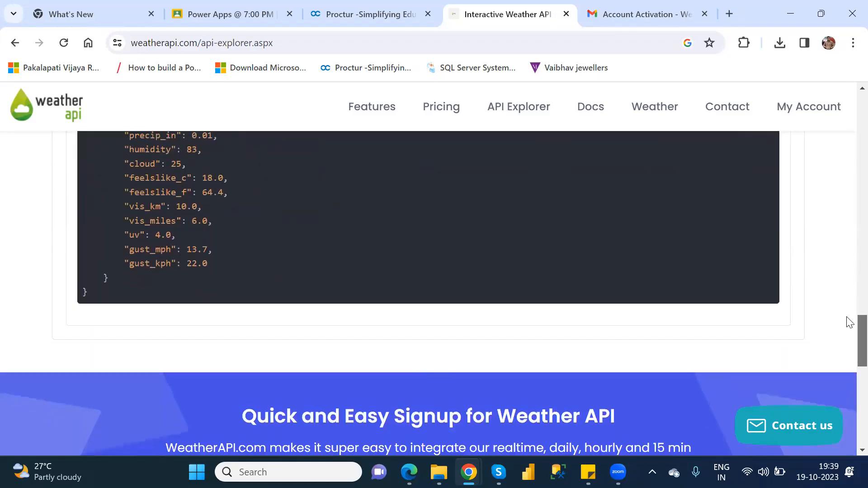
scroll(850, 357, "up", 6)
scroll(850, 319, "up", 10)
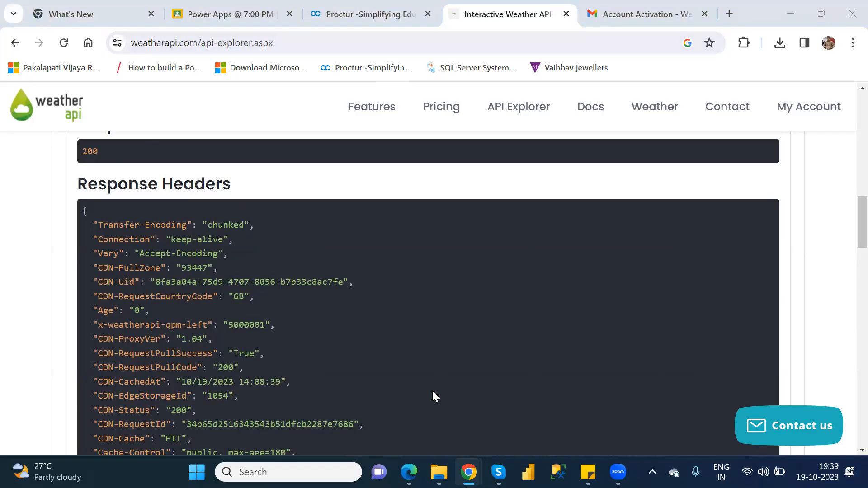
mouse_move(409, 472)
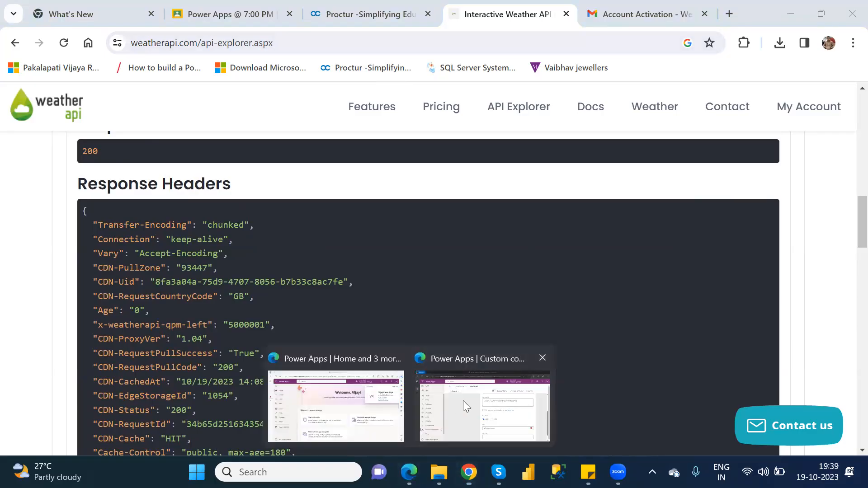
left_click(463, 401)
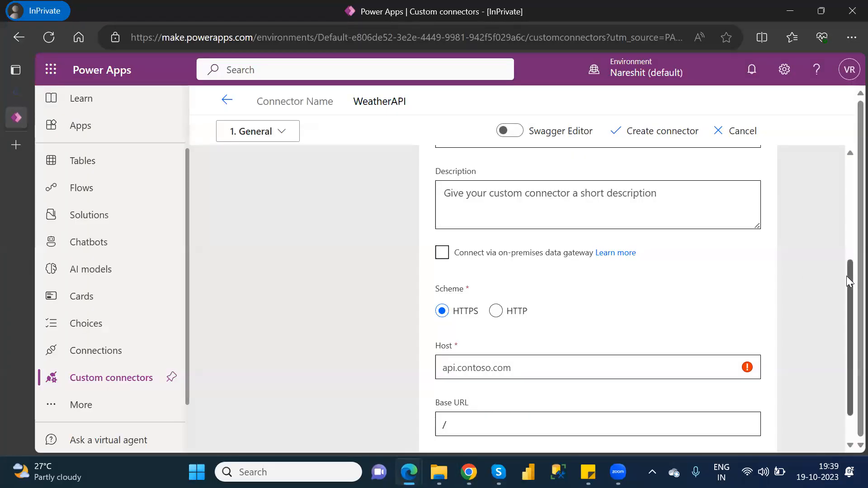
left_click_drag(849, 276, 847, 297)
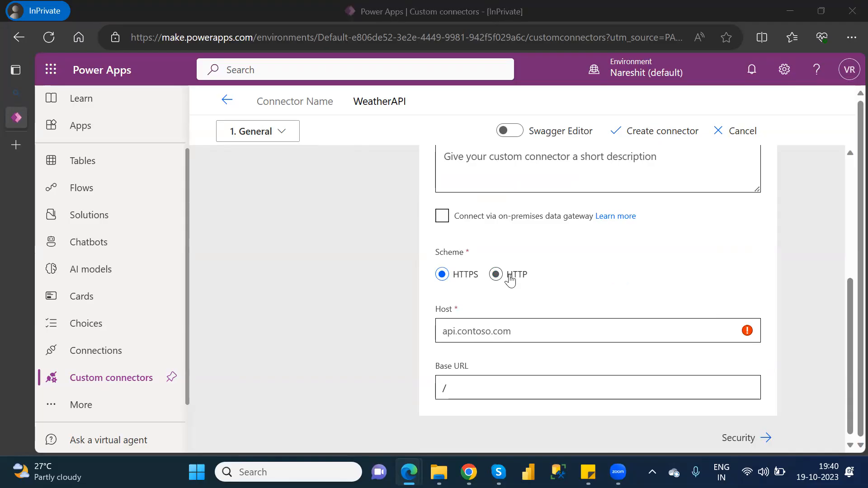
key("alt+Tab")
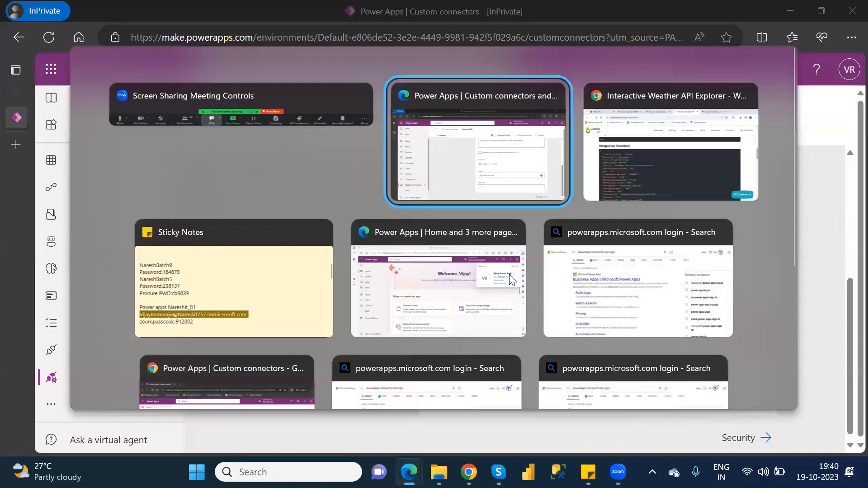
key("alt+Tab")
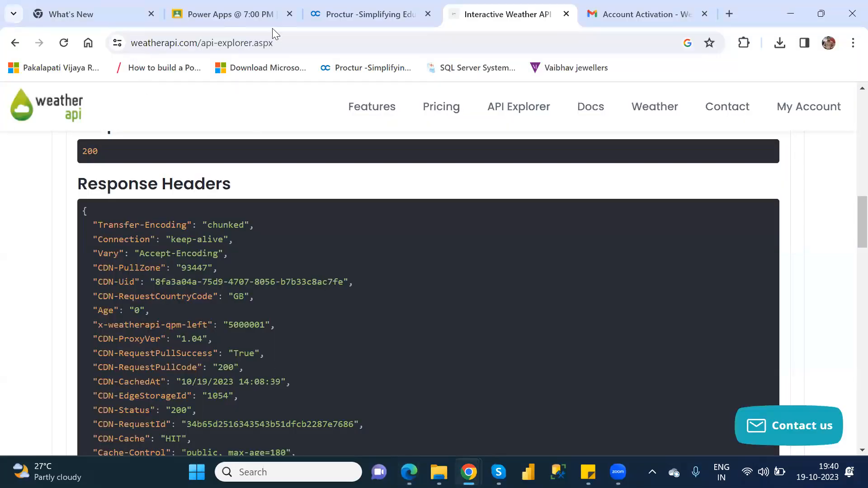
Step: Copy the api.weatherapi.com host from the London call URL and return to Power Apps
left_click(307, 42)
left_click(308, 42)
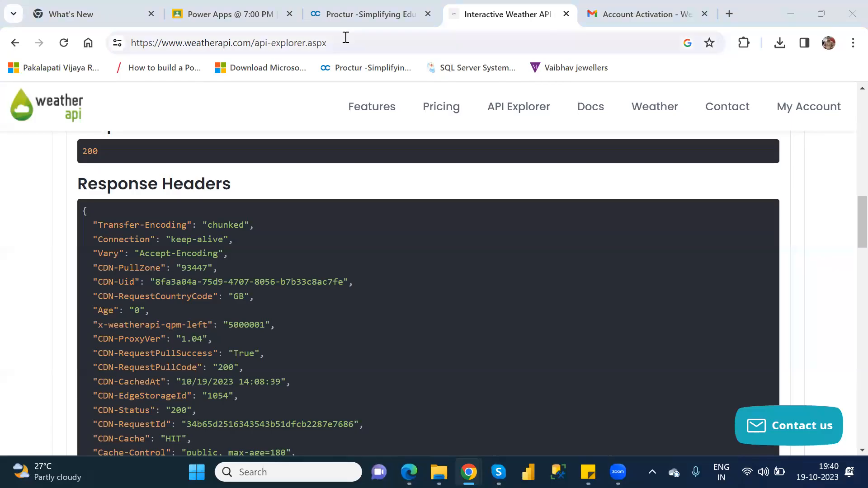
key("alt+Tab")
key("alt+Tab")
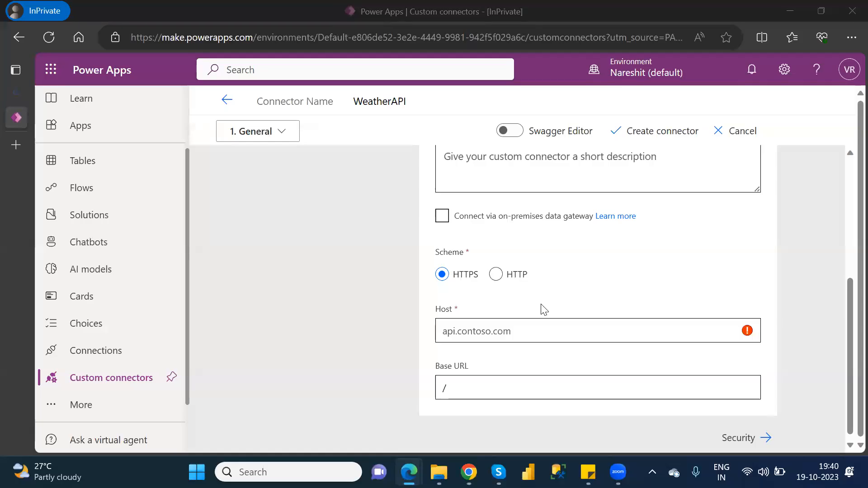
key("alt+Tab")
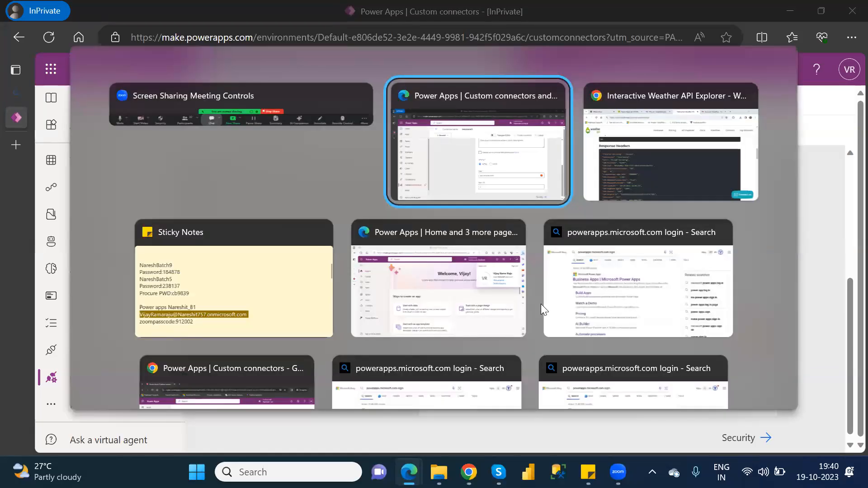
key("alt+Tab")
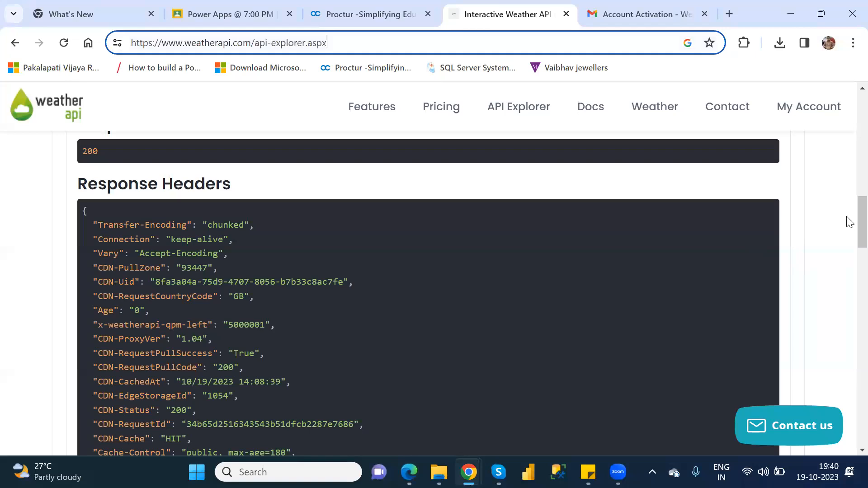
scroll(851, 208, "up", 4)
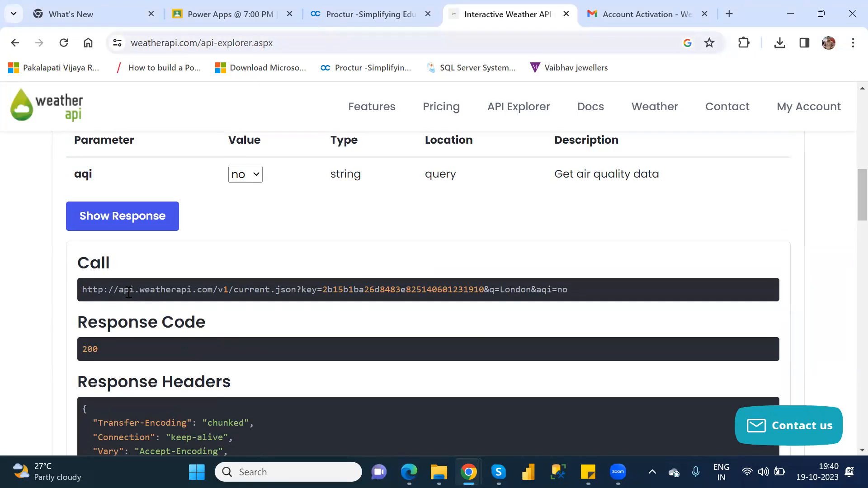
left_click_drag(121, 291, 213, 292)
key("ctrl+c")
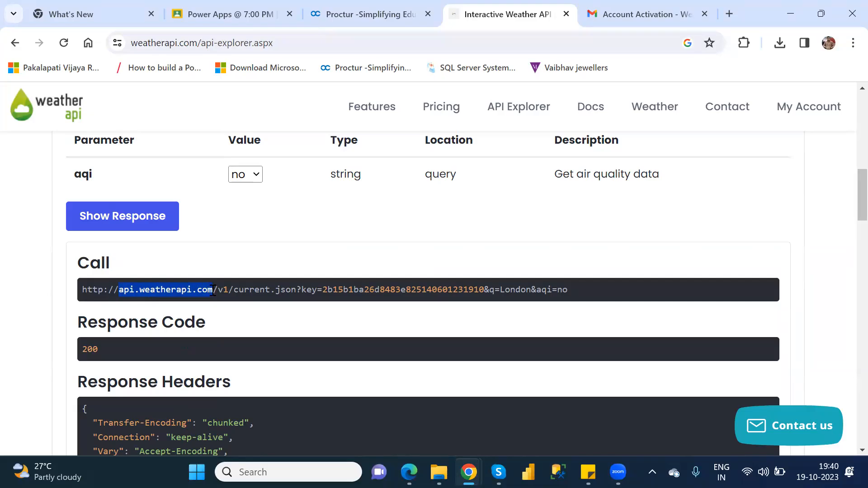
key("alt+Tab")
key("alt+Tab")
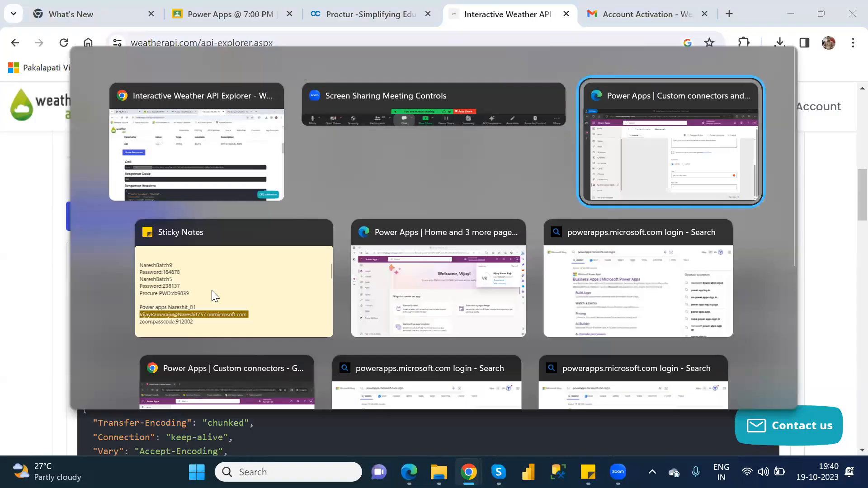
Step: Set the connector's Host to api.weatherapi.com and continue to the Security step
left_click(541, 331)
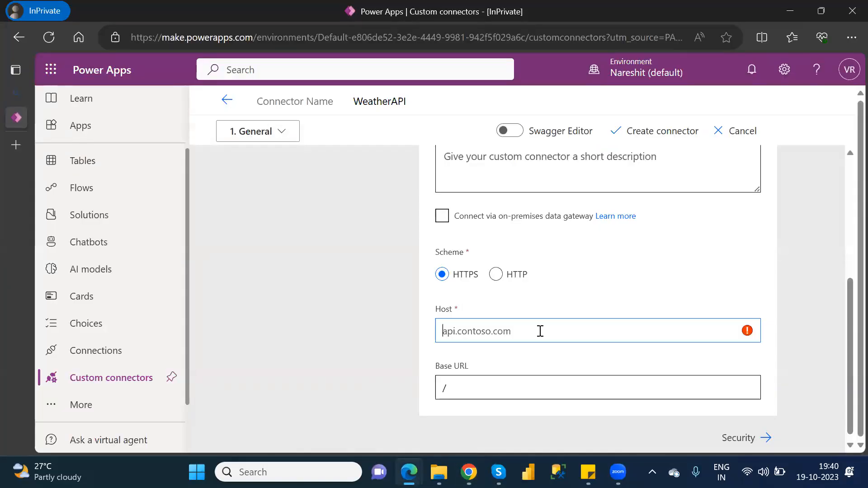
key("ctrl+v")
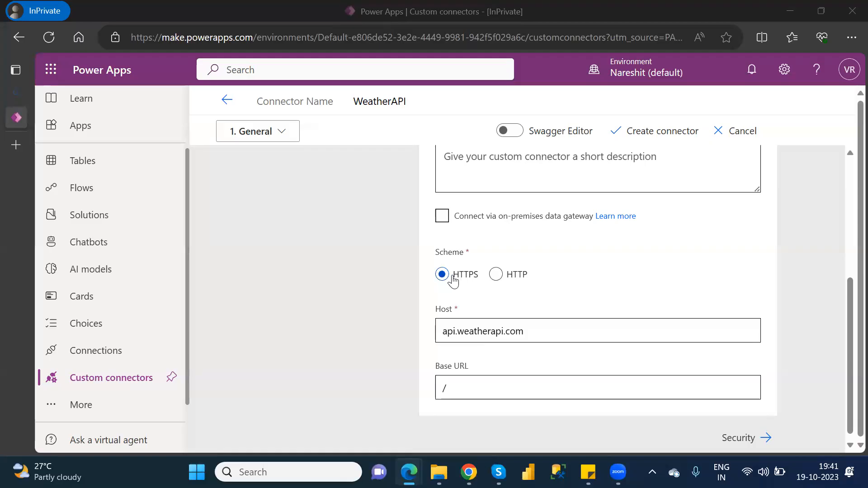
left_click(491, 337)
key("alt+Tab")
key("alt+Tab")
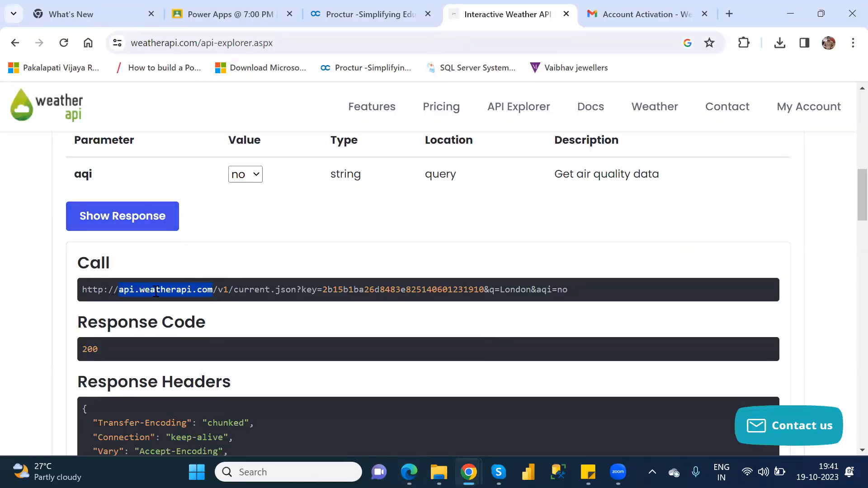
key("alt+Tab")
key("alt+Tab")
key("alt+Tab")
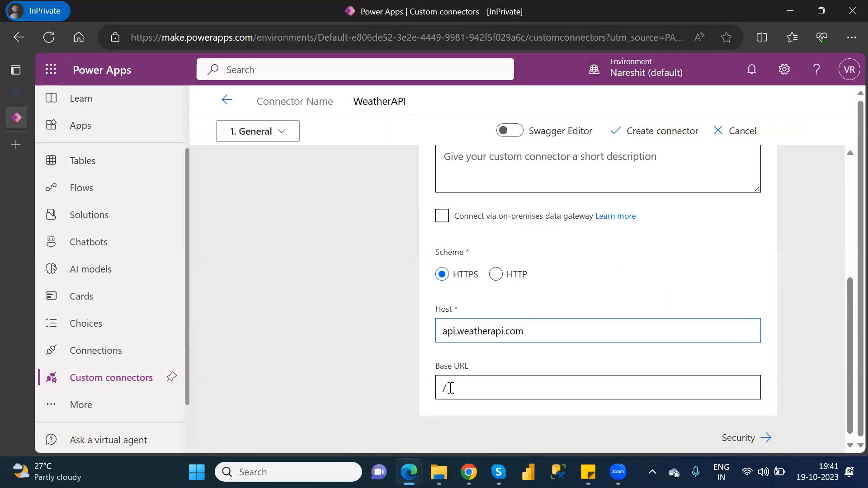
left_click(742, 440)
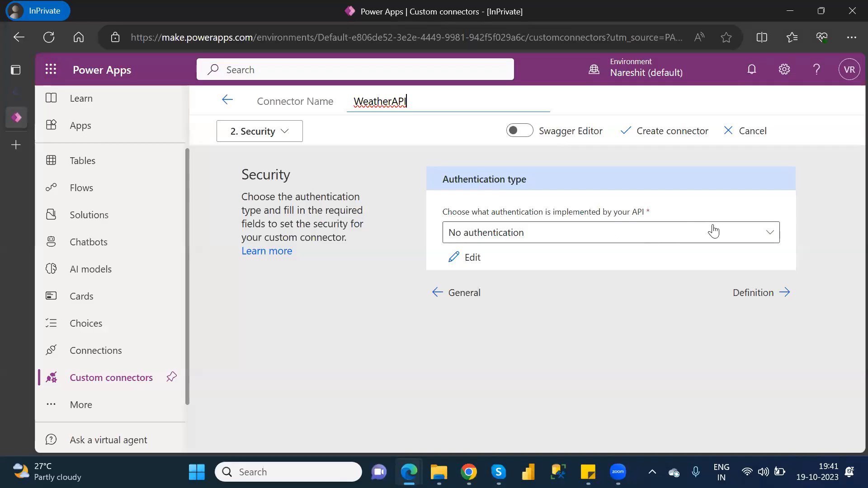
Step: Choose API Key as the connector's authentication type
left_click(770, 239)
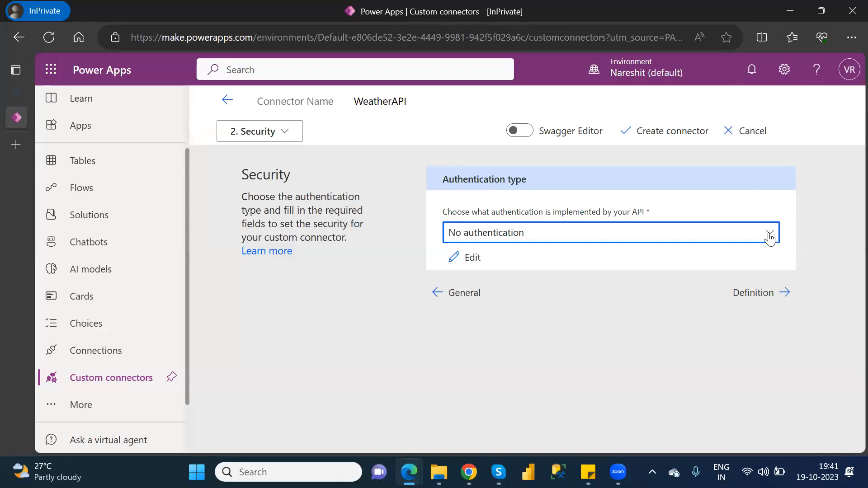
left_click(771, 238)
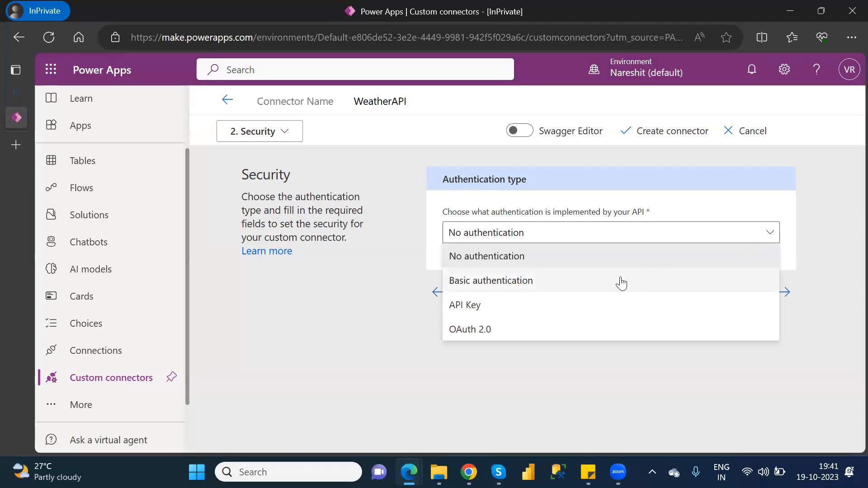
left_click(514, 312)
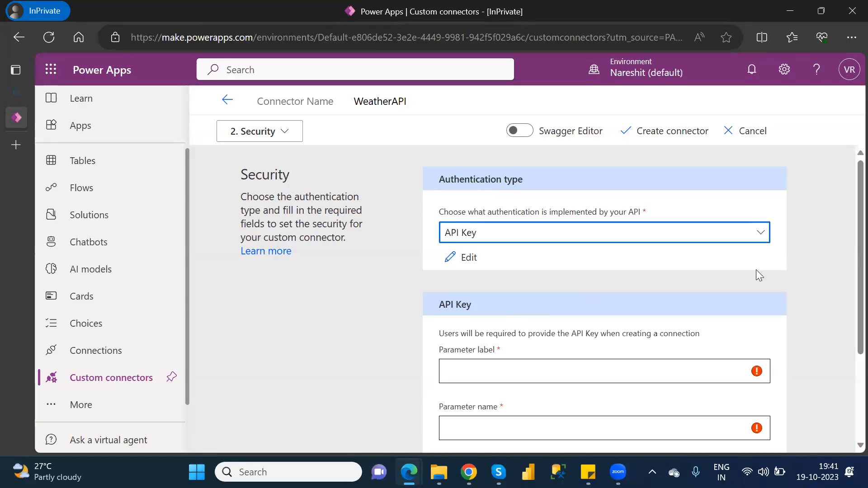
left_click(846, 248)
scroll(846, 289, "down", 3)
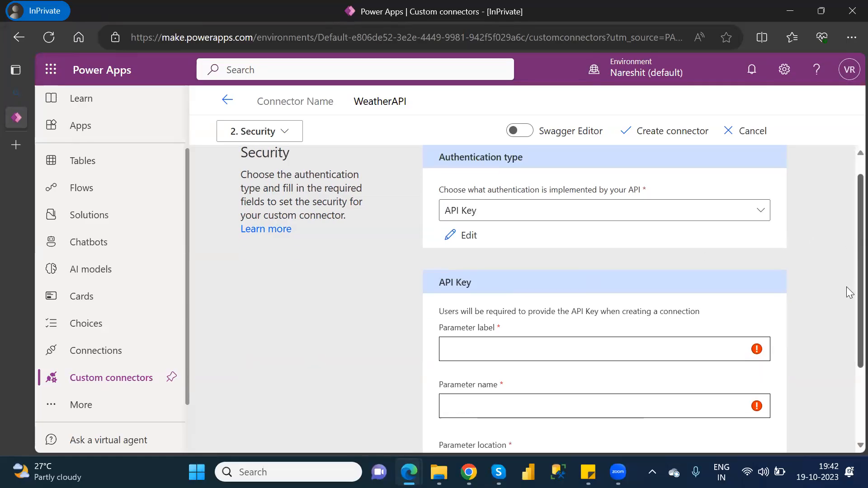
Step: Set the parameter label and name to Key and its location to Query
left_click(549, 235)
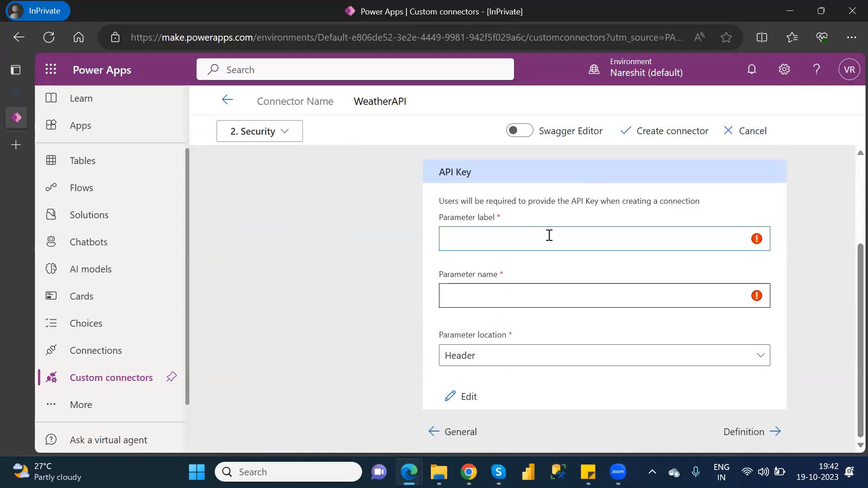
type("Key")
key("ctrl+a")
key("ctrl+c")
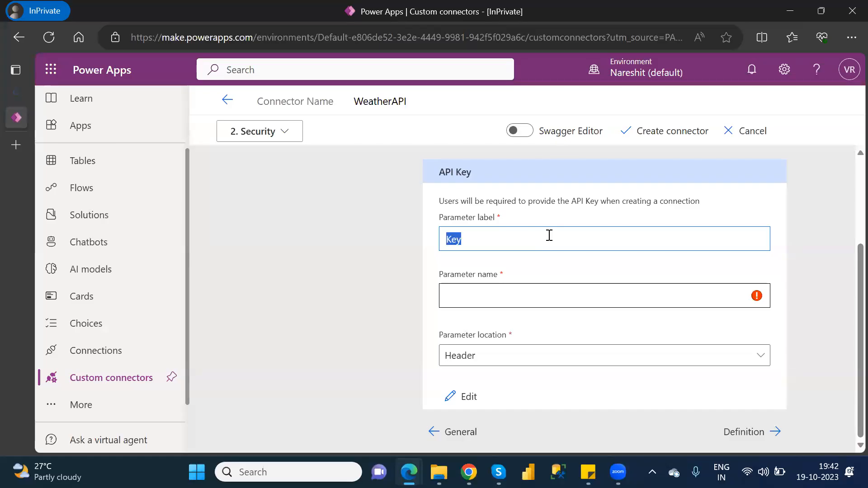
left_click(484, 302)
key("ctrl+v")
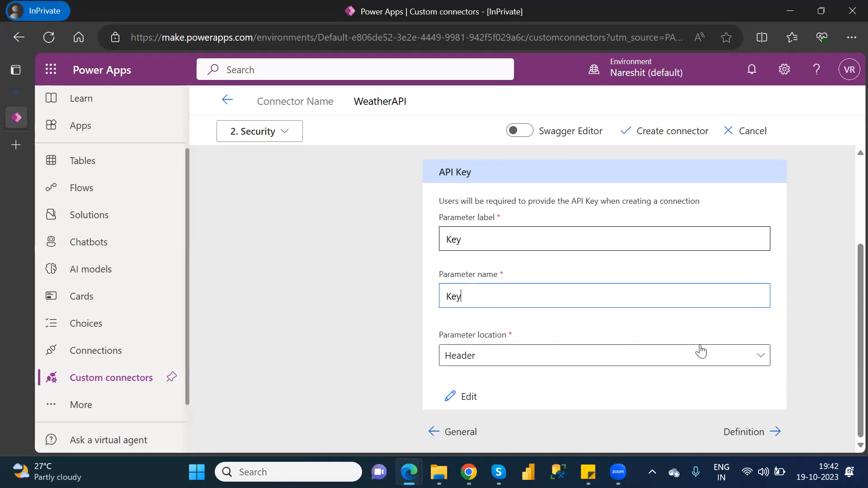
left_click(762, 358)
left_click(544, 388)
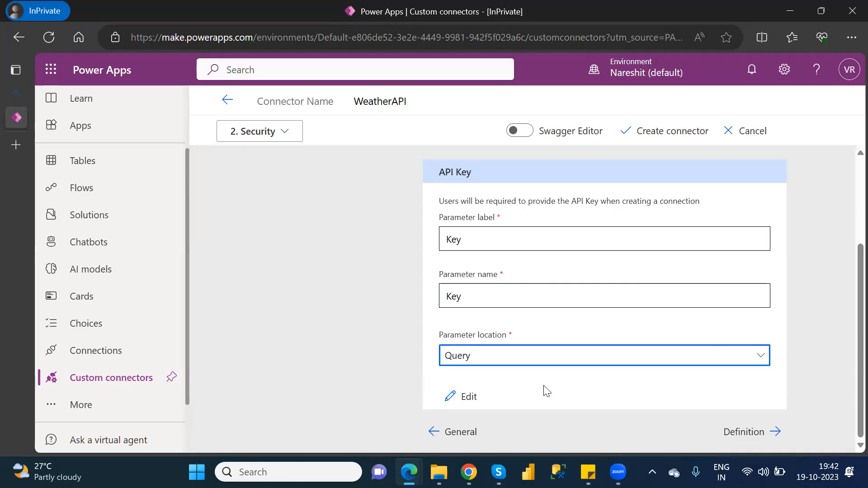
Step: Advance to the Definition step and add a new action to the connector
left_click(753, 433)
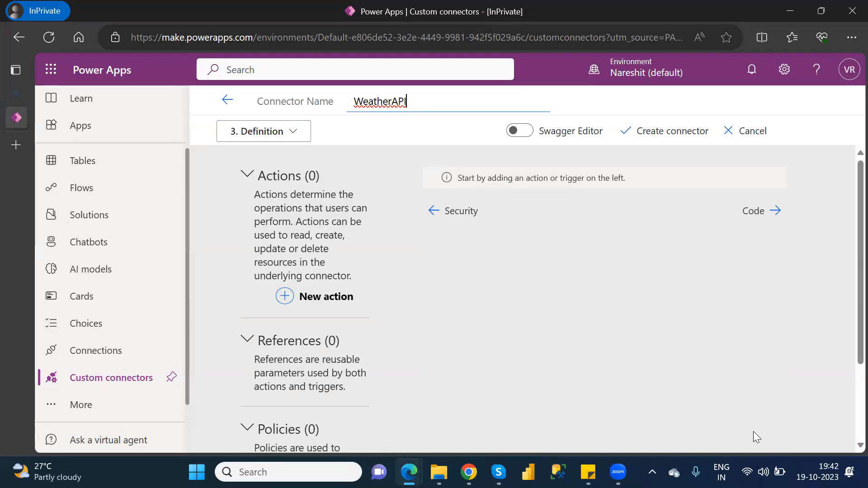
left_click(312, 298)
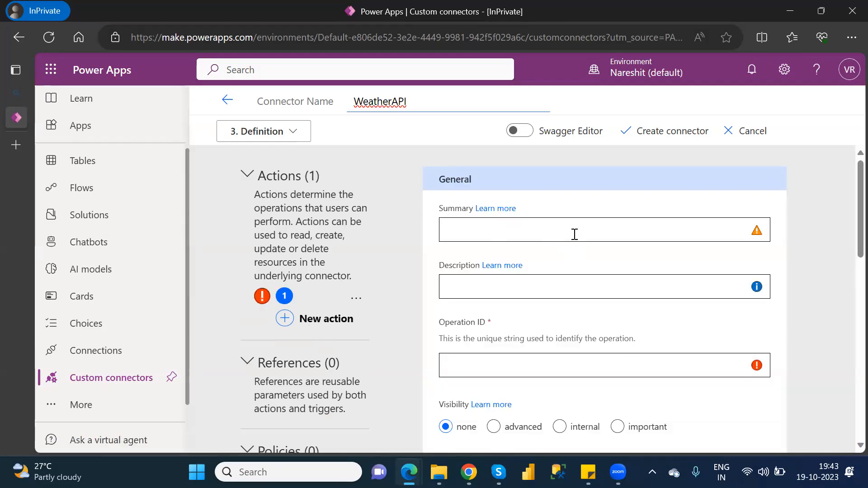
left_click(847, 214)
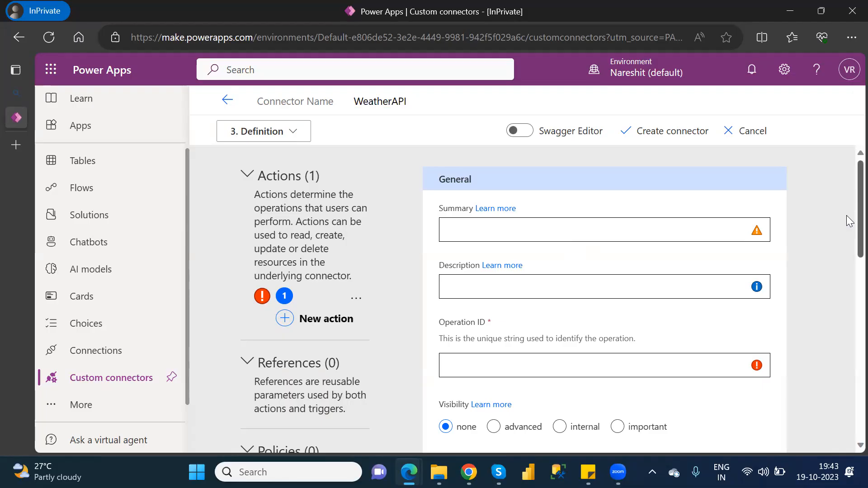
scroll(847, 216, "down", 1)
scroll(847, 226, "up", 1)
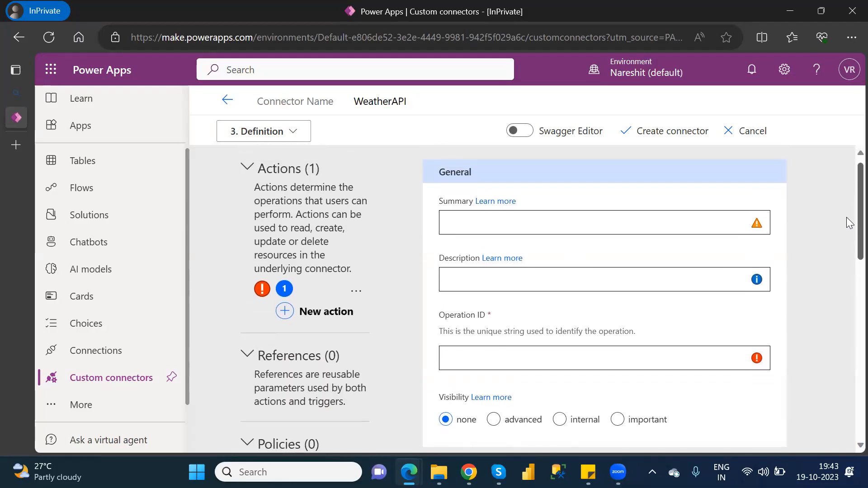
scroll(847, 227, "down", 3)
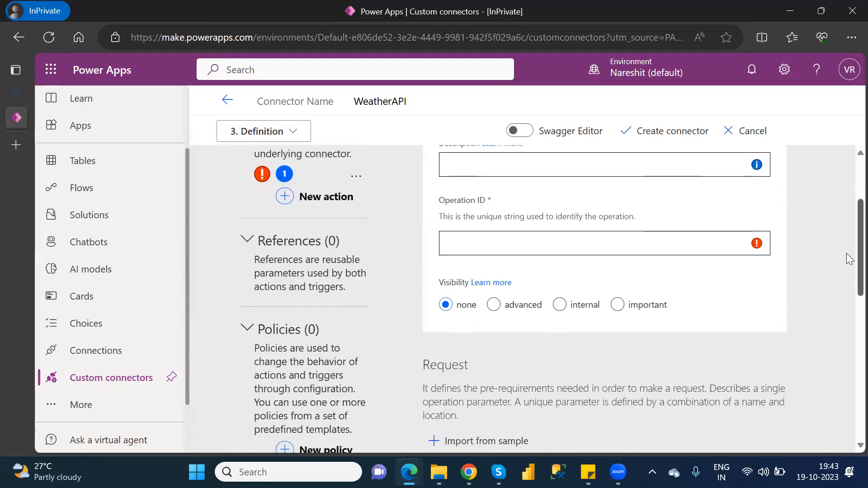
scroll(847, 226, "up", 3)
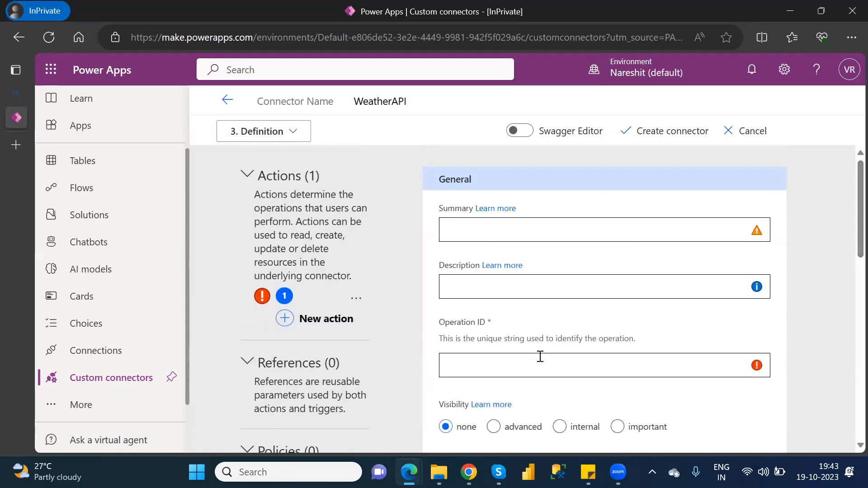
Step: Enter WeatherID as the operation ID and set the action summary to GetWeatherID
left_click(523, 364)
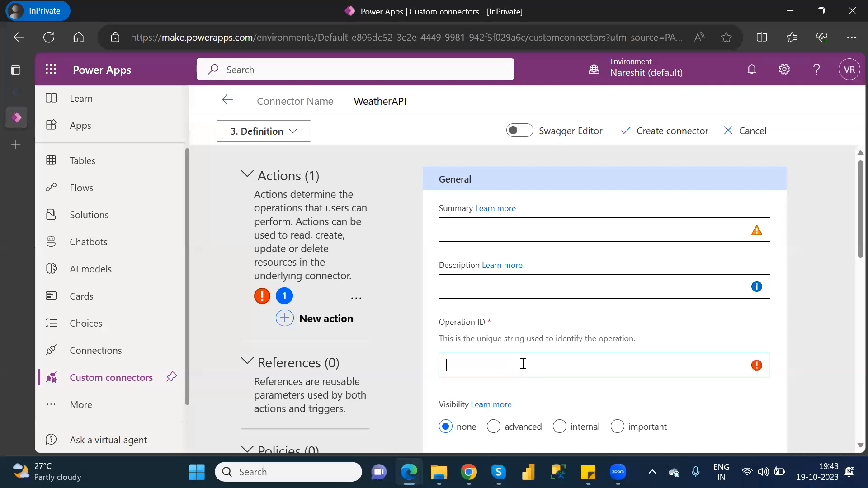
type("Weathe")
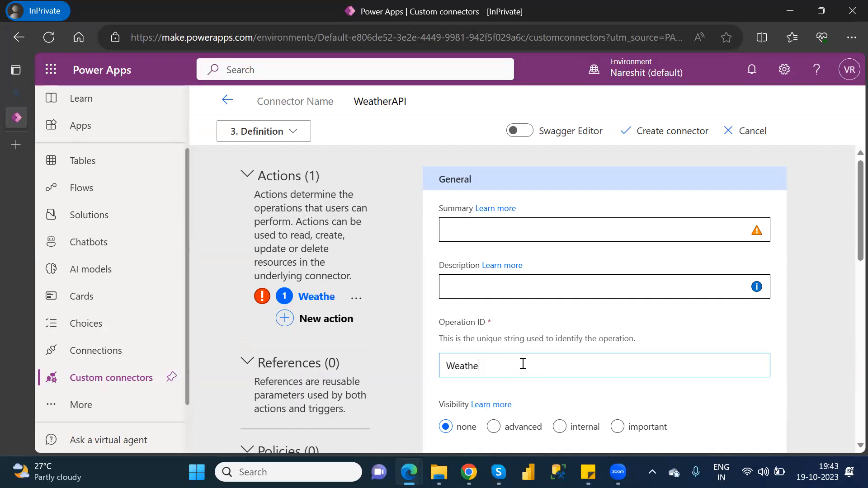
type("rID")
key("ctrl+a")
key("ctrl+c")
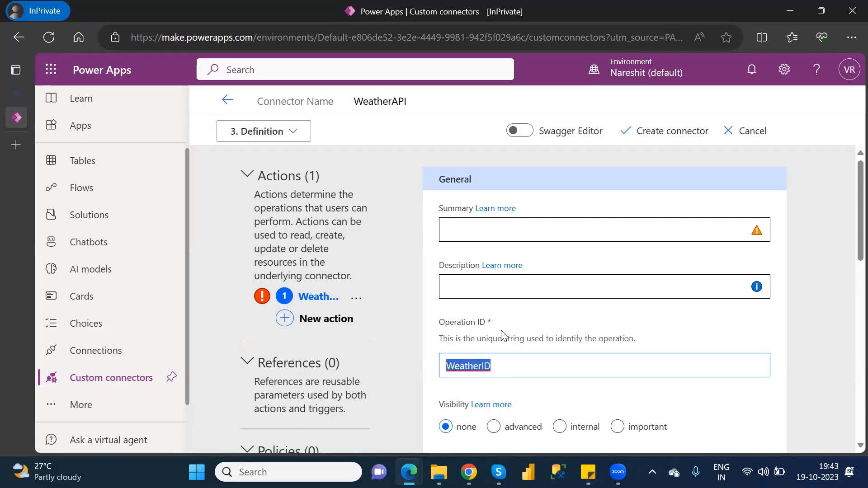
left_click(472, 222)
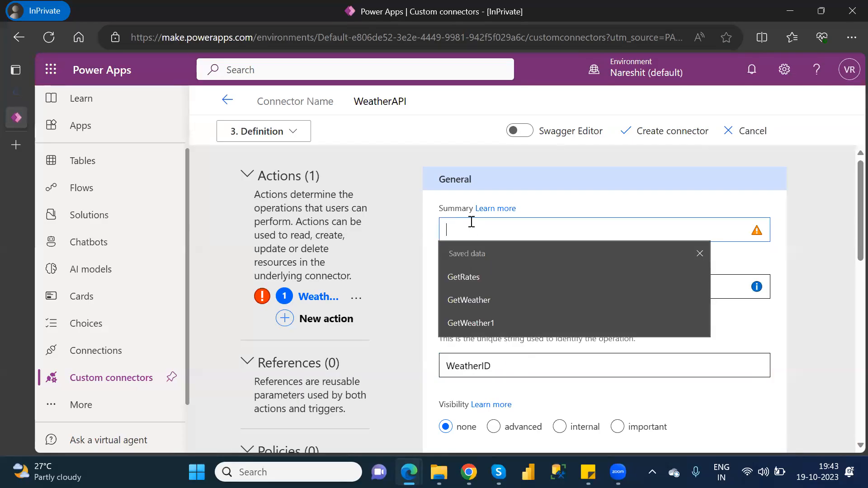
key("ctrl+v")
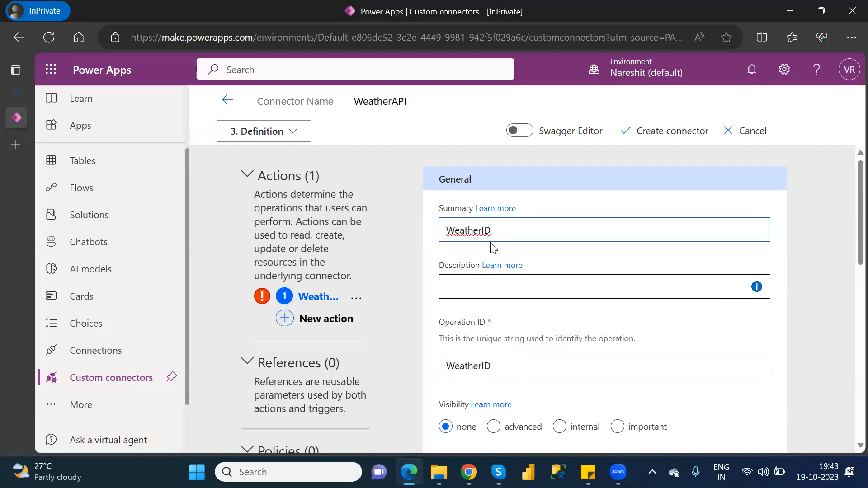
double_click(442, 231)
key("ctrl+c")
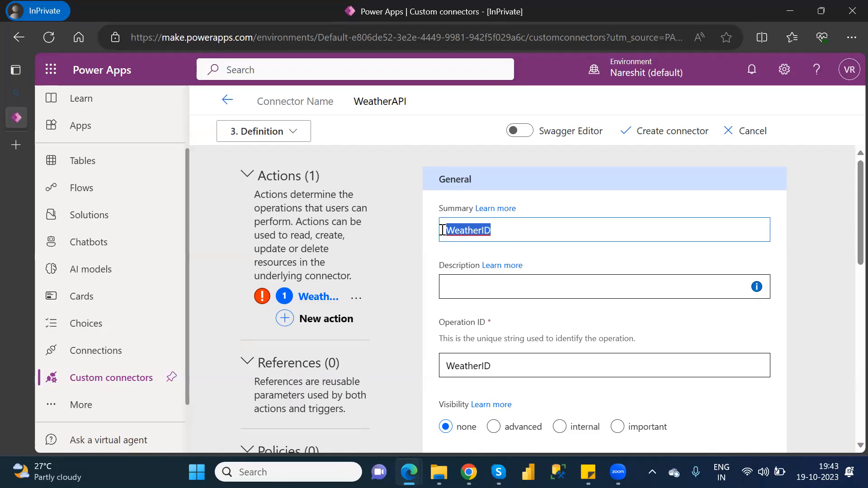
type("GE")
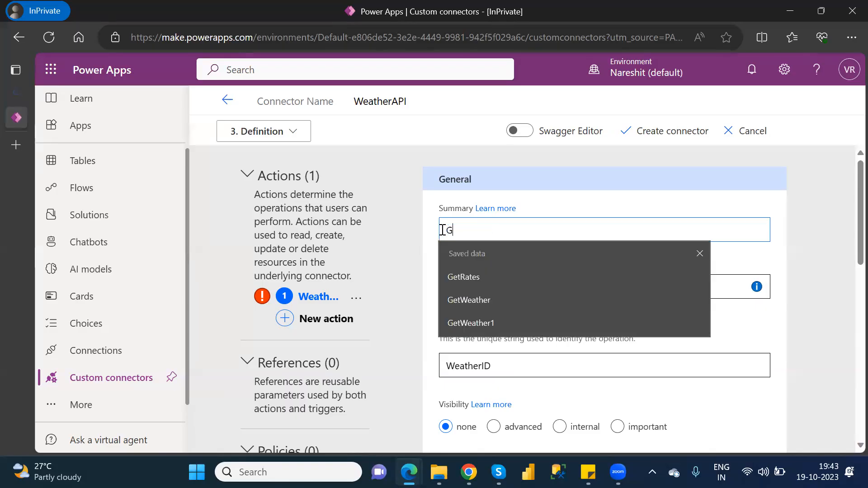
key("BackSpace")
type("et")
key("ctrl+v")
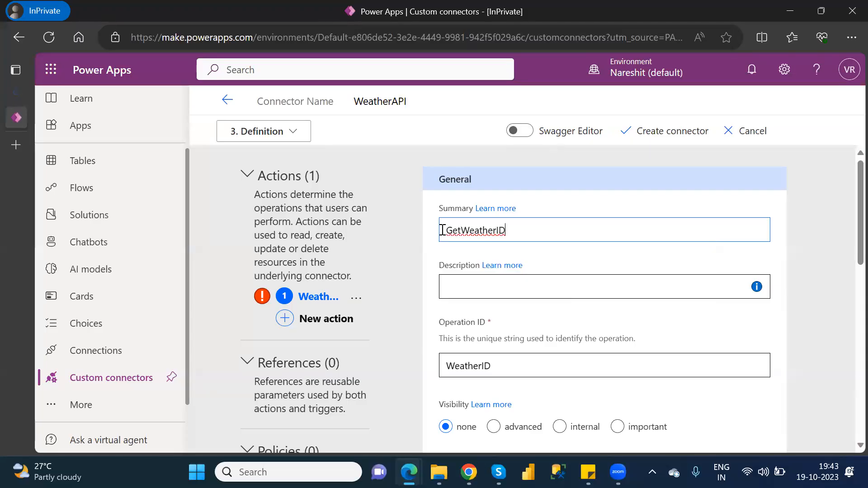
Step: Fill the description with GetWeatherID and change the operation ID to GetWeatherID
double_click(513, 230)
key("ctrl+c")
left_click(495, 295)
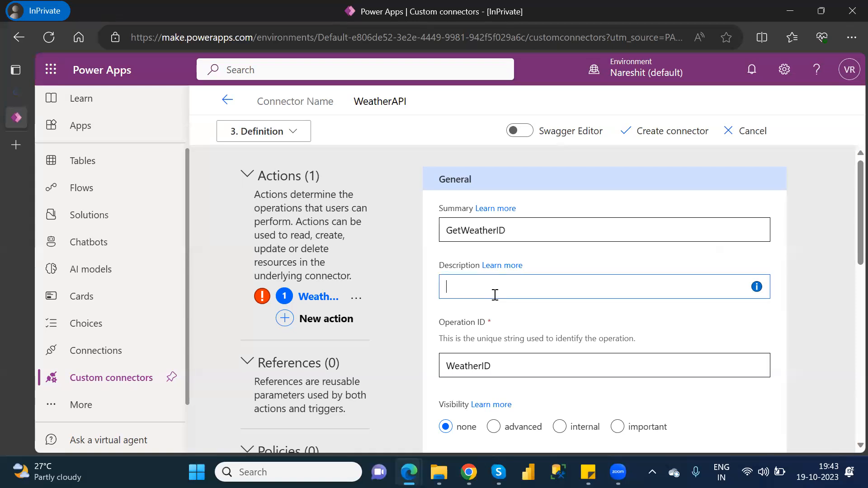
key("ctrl+v")
left_click(478, 366)
double_click(478, 366)
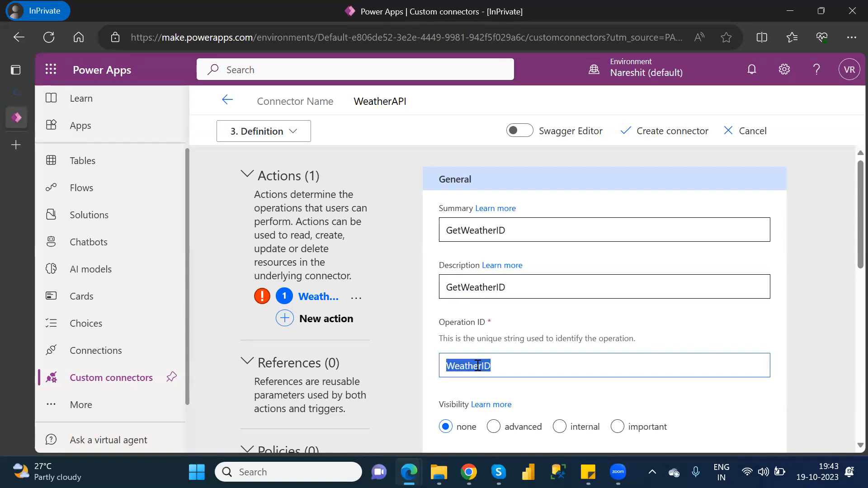
key("ctrl+v")
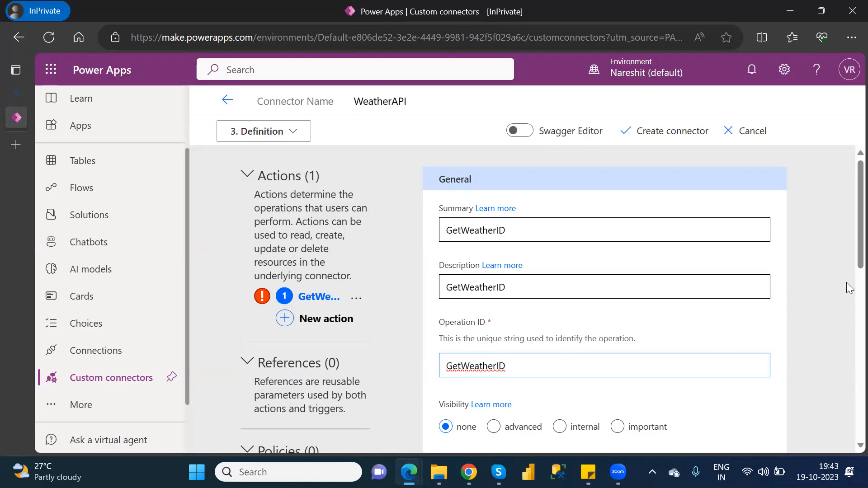
left_click_drag(850, 262, 849, 302)
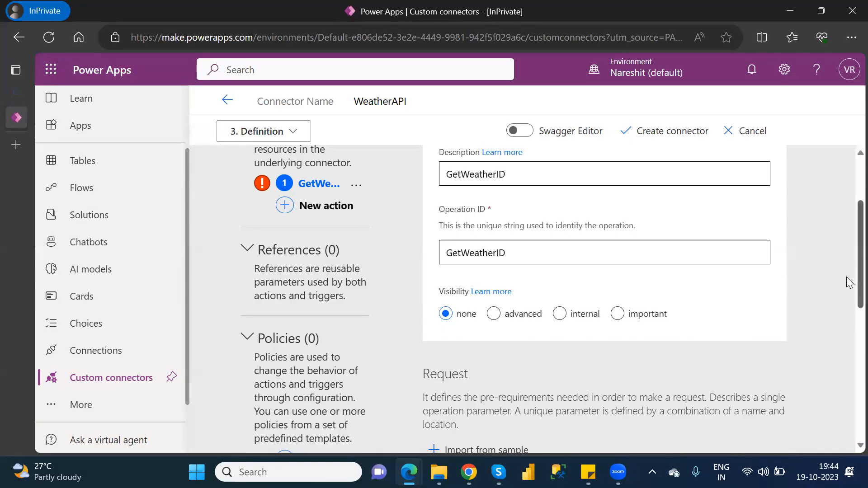
left_click_drag(849, 285, 849, 353)
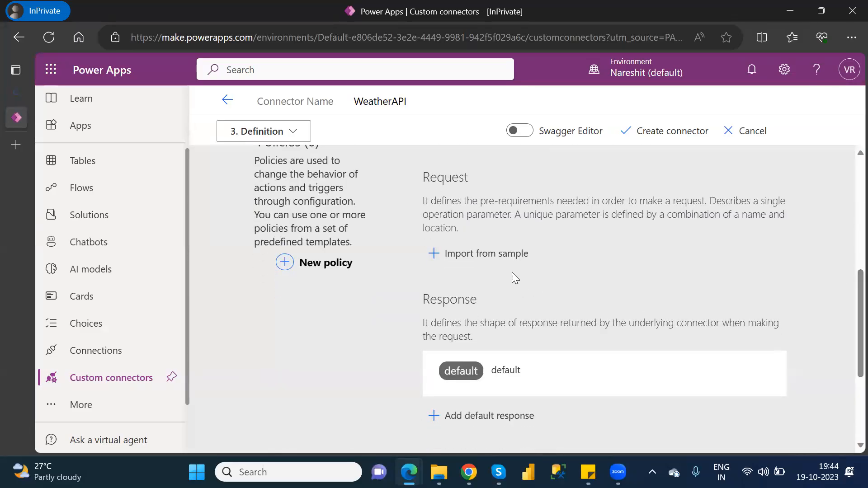
Step: Start a request import from sample with method GET and copy the weatherapi sample call URL
left_click(490, 257)
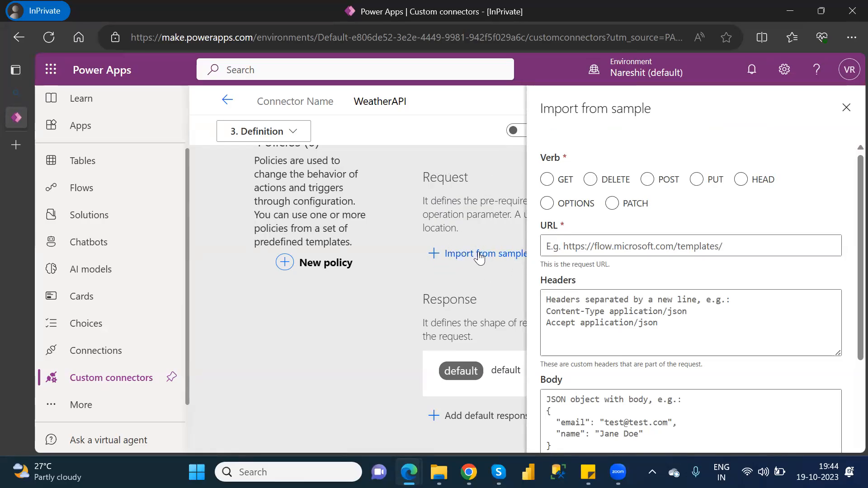
left_click(547, 180)
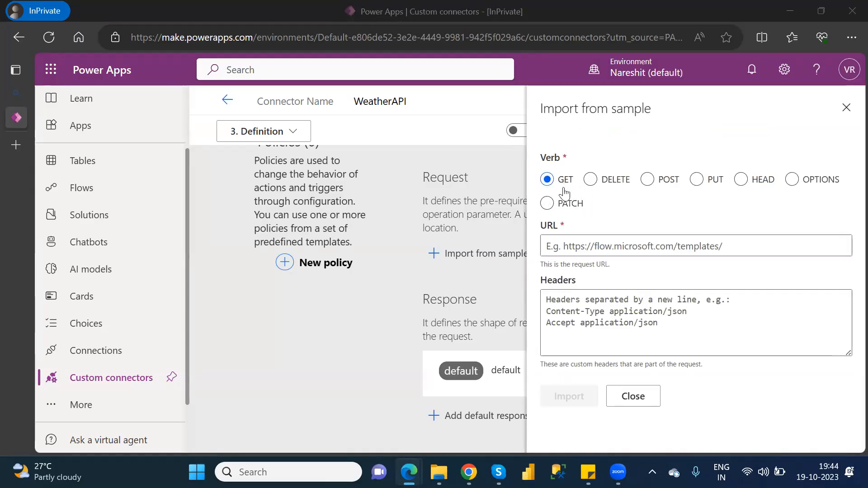
key("alt+Tab")
key("alt+Tab")
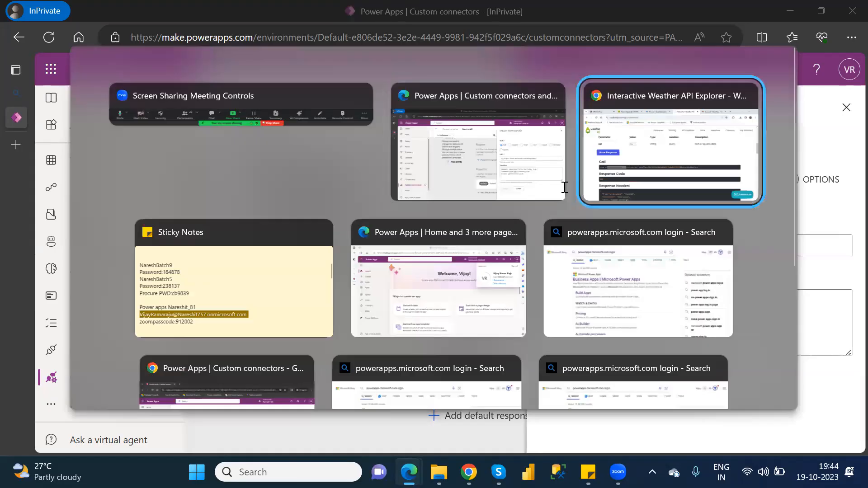
left_click_drag(574, 294, 82, 292)
key("ctrl+c")
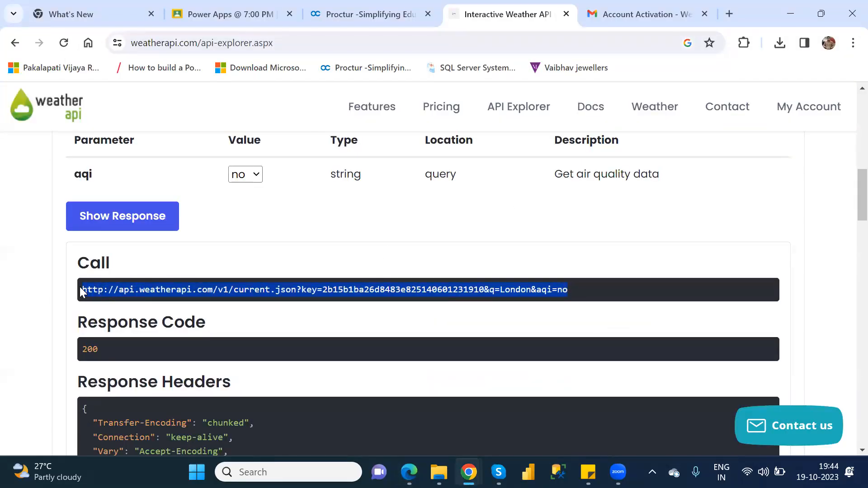
key("alt+Tab")
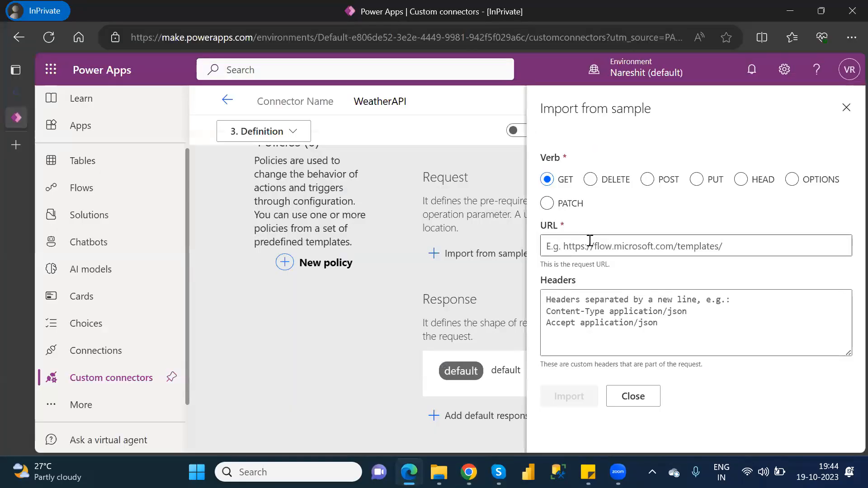
Step: Paste the sample URL, stripping the &aqi=no parameter and the API key
left_click(590, 246)
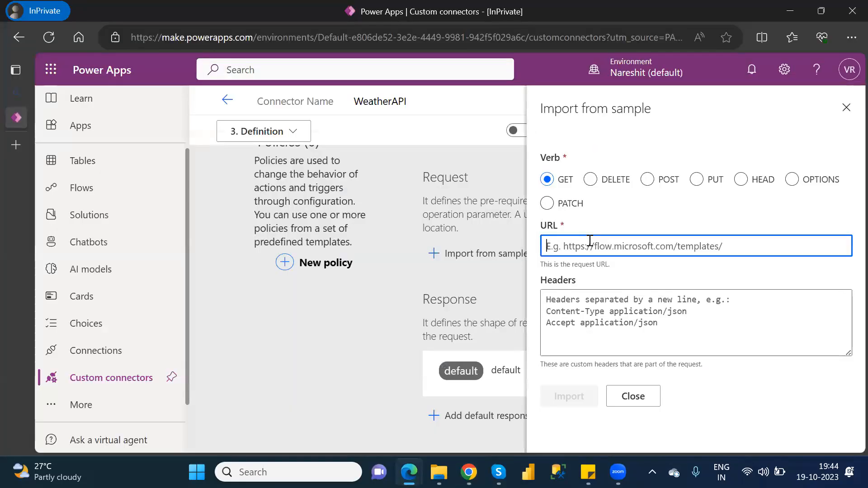
key("ctrl+v")
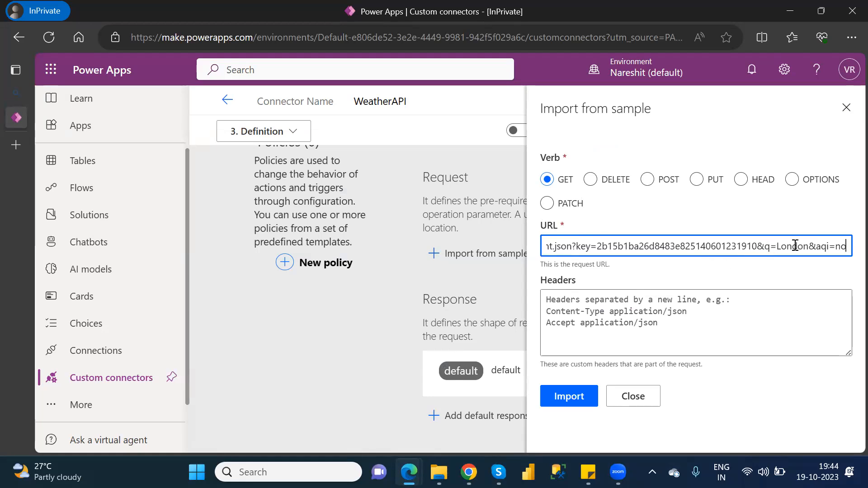
left_click_drag(846, 245, 810, 246)
key("BackSpace")
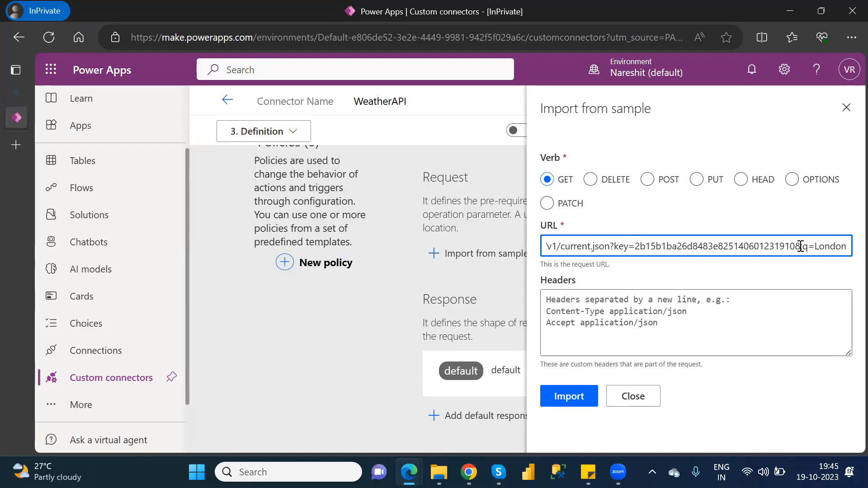
left_click_drag(795, 245, 615, 245)
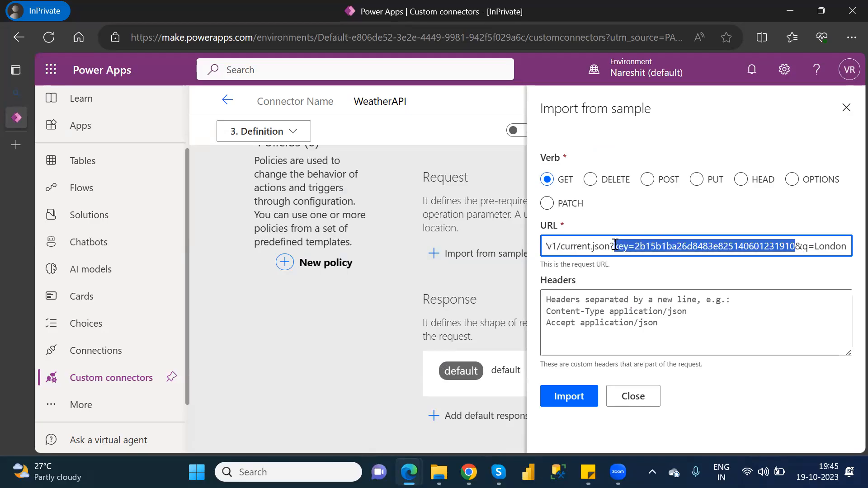
key("BackSpace")
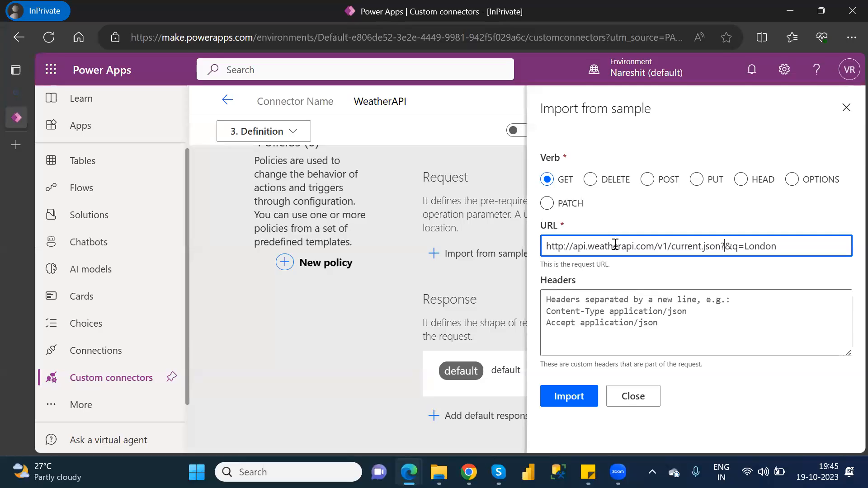
Step: Import the request and delete the invalid query parameter, leaving only q
left_click(575, 401)
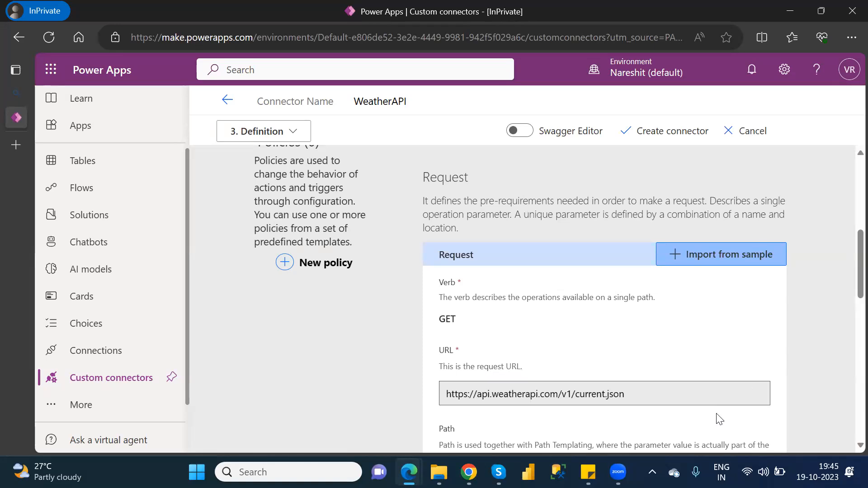
scroll(850, 289, "down", 8)
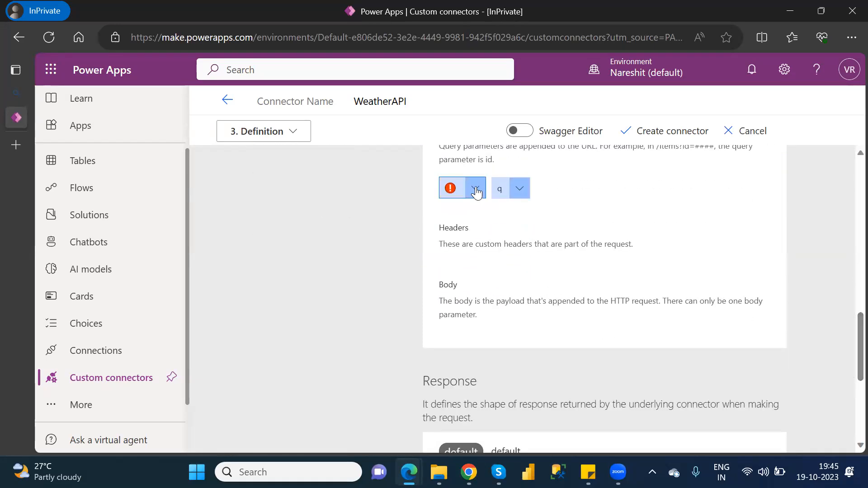
left_click(476, 190)
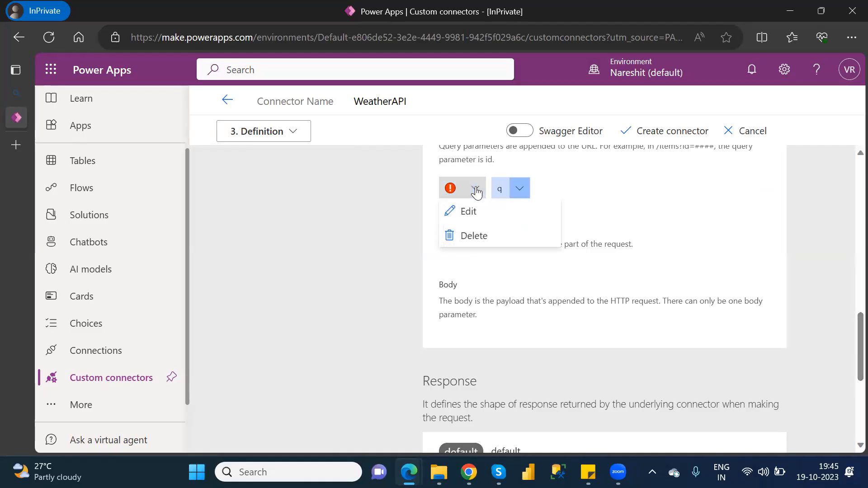
left_click(482, 240)
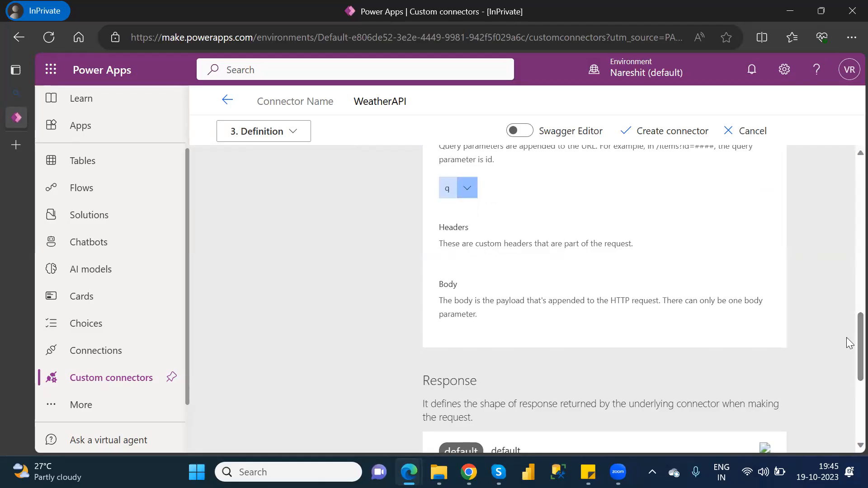
scroll(846, 378, "down", 5)
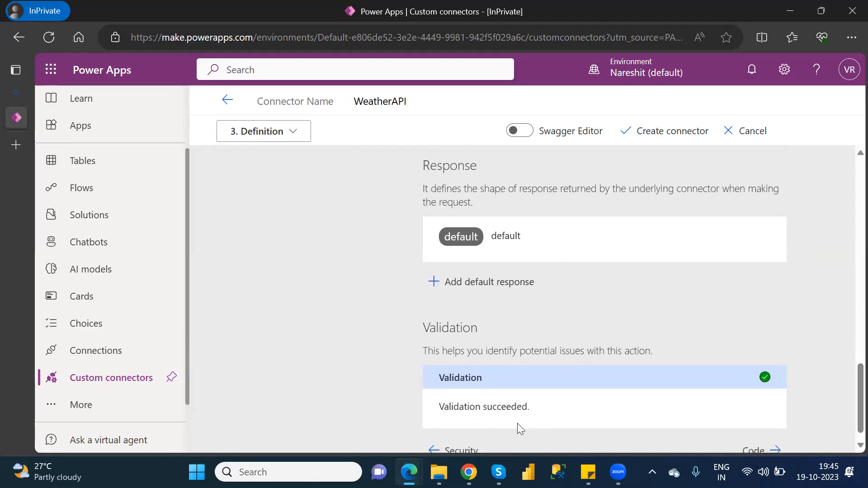
Step: Start a default response import from sample and paste in the WeatherAPI response headers
left_click(480, 282)
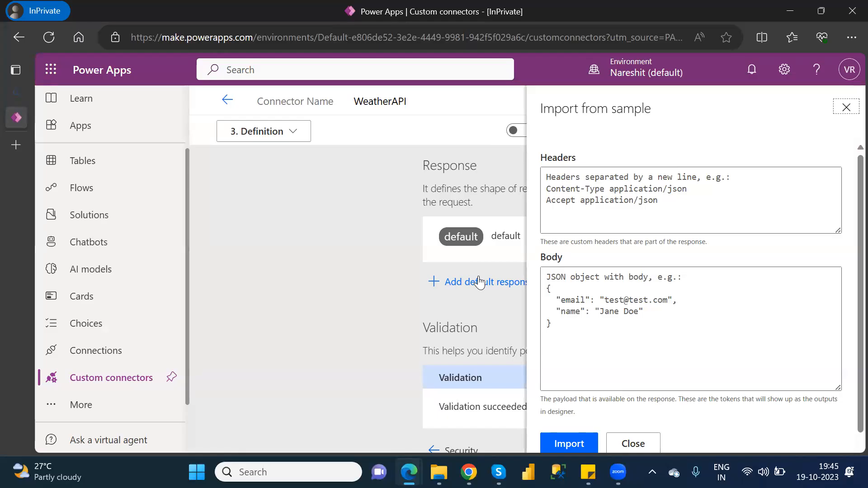
key("alt+Tab")
key("alt+Tab")
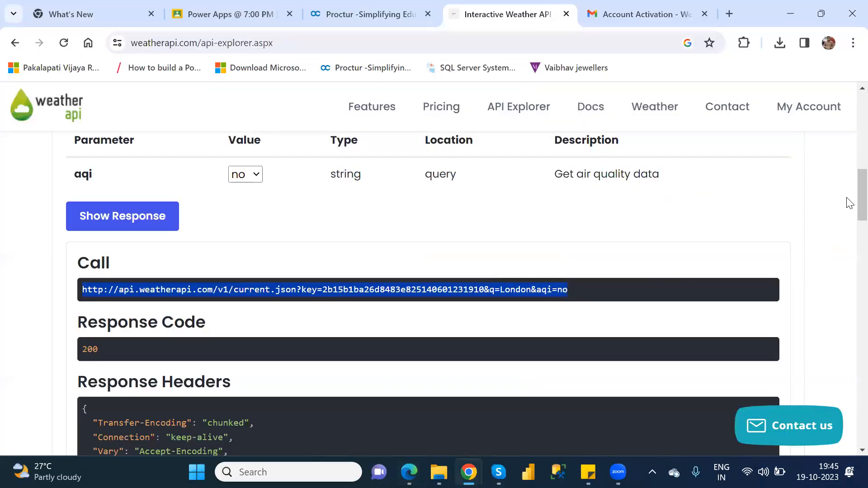
scroll(850, 201, "down", 10)
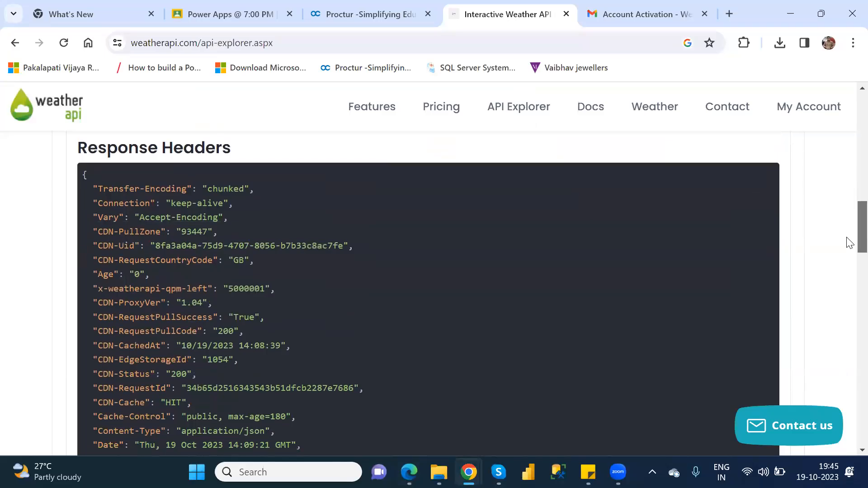
scroll(850, 235, "up", 6)
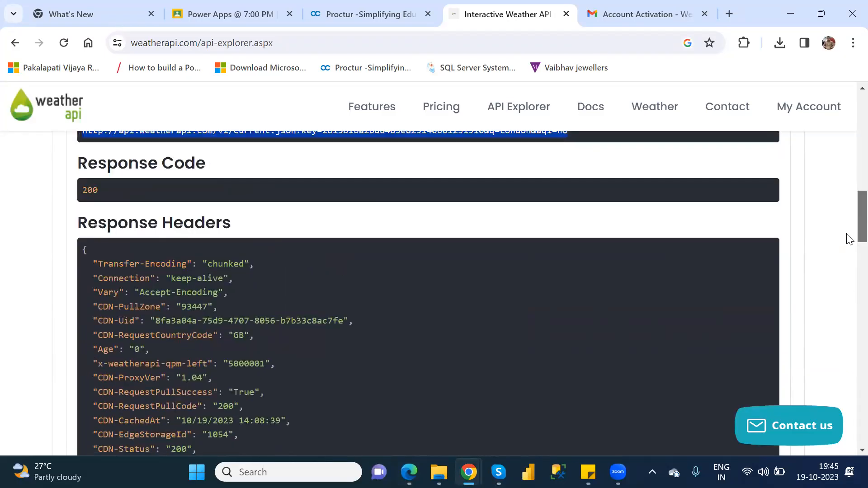
left_click_drag(112, 446, 83, 142)
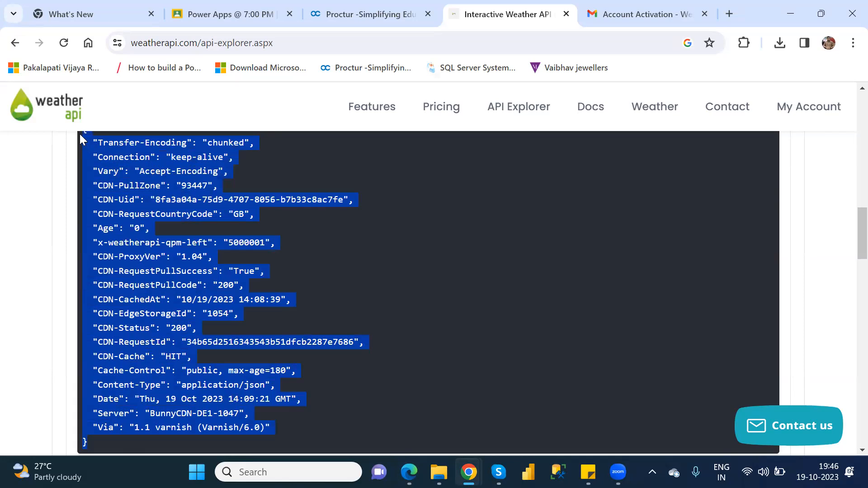
key("alt+Tab")
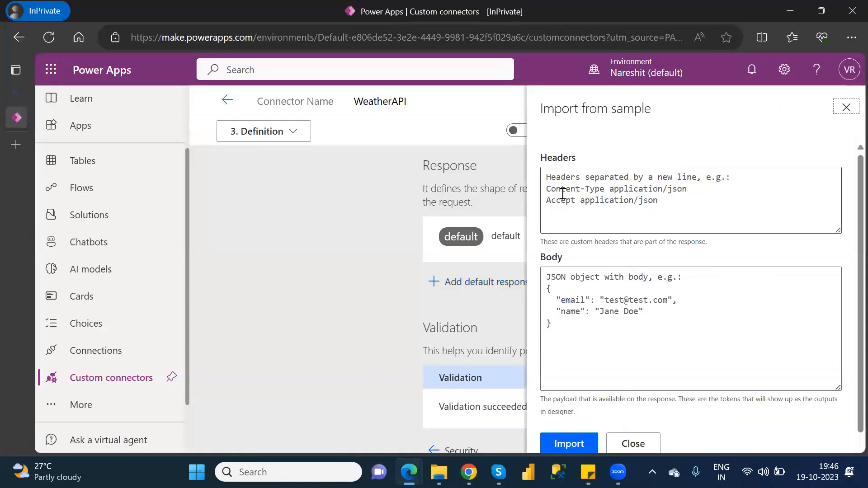
key("ctrl+v")
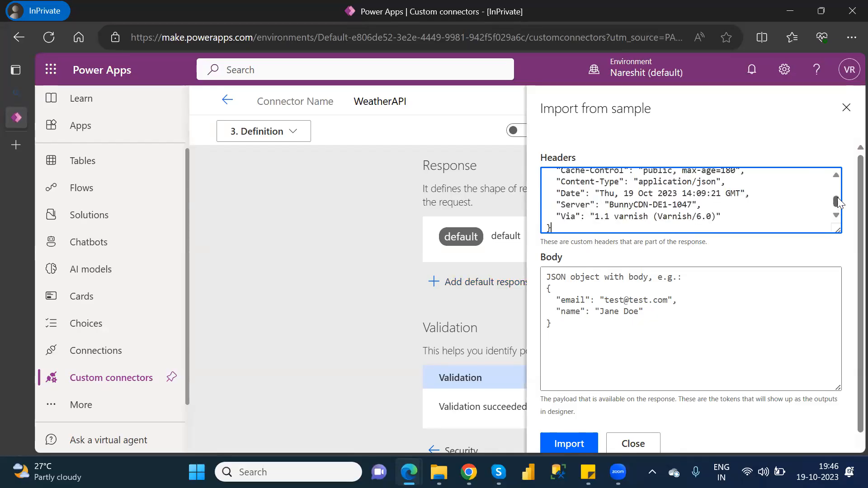
Step: Copy the WeatherAPI response body JSON and place the cursor in the Body box
left_click_drag(838, 197, 839, 180)
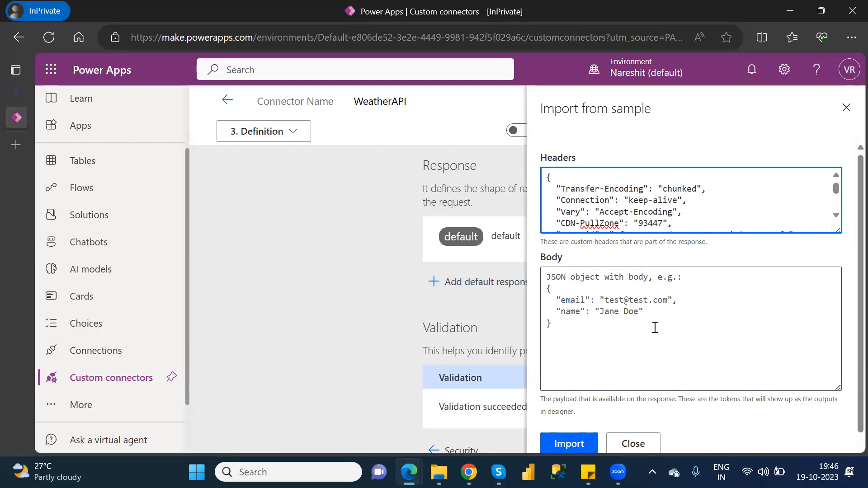
key("alt+Tab")
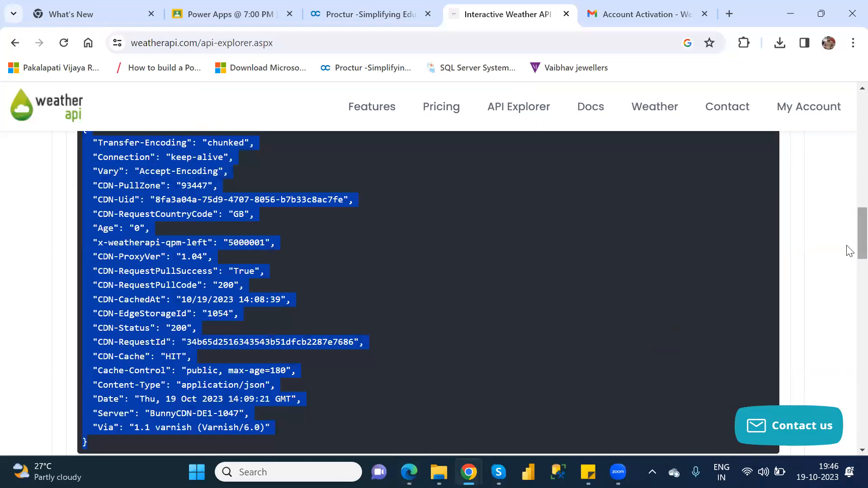
scroll(847, 268, "down", 5)
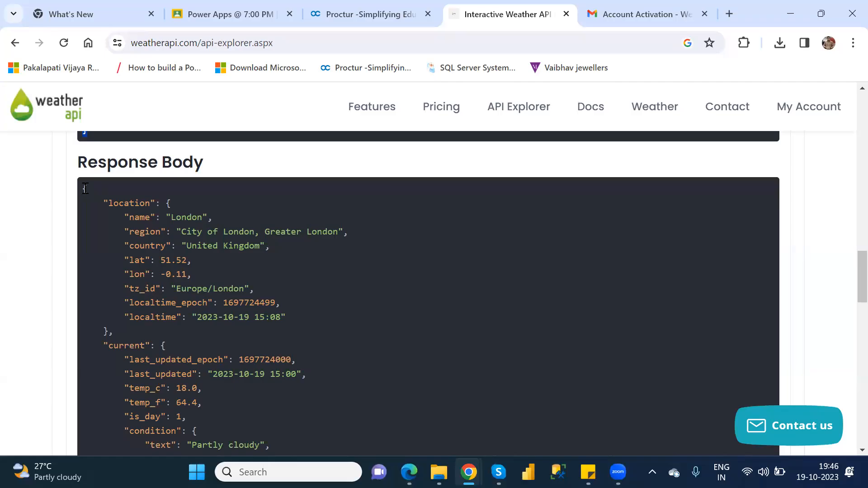
left_click_drag(83, 189, 232, 453)
left_click_drag(223, 412, 165, 353)
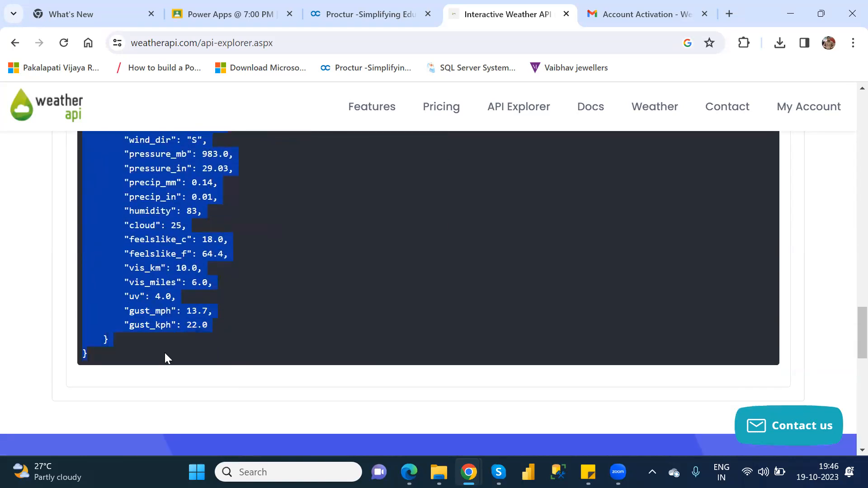
key("alt+Tab")
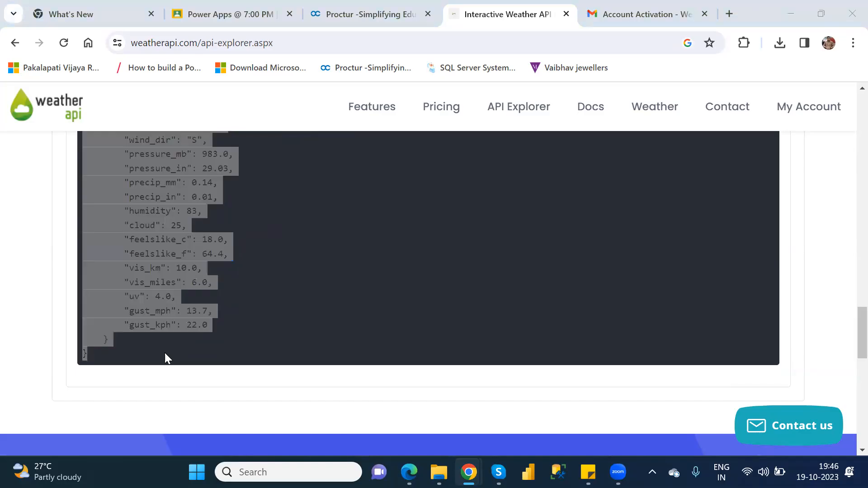
left_click(604, 333)
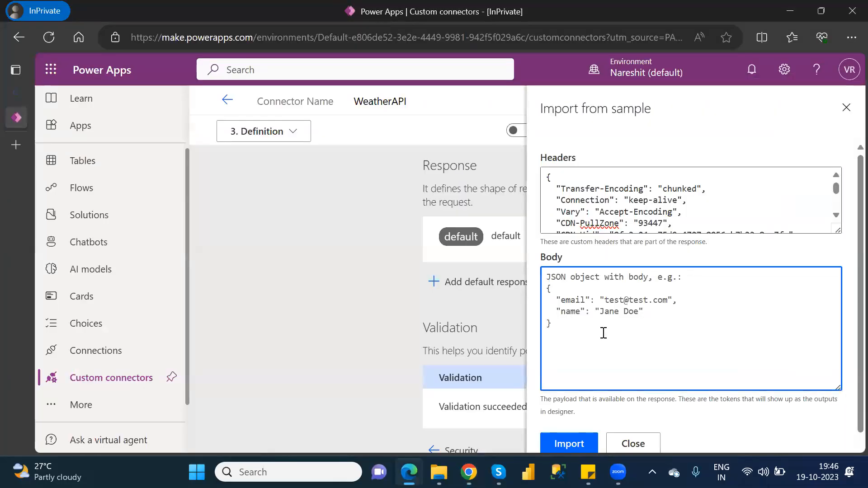
Step: Paste the weather JSON into the response body and remove its location block
key("ctrl+v")
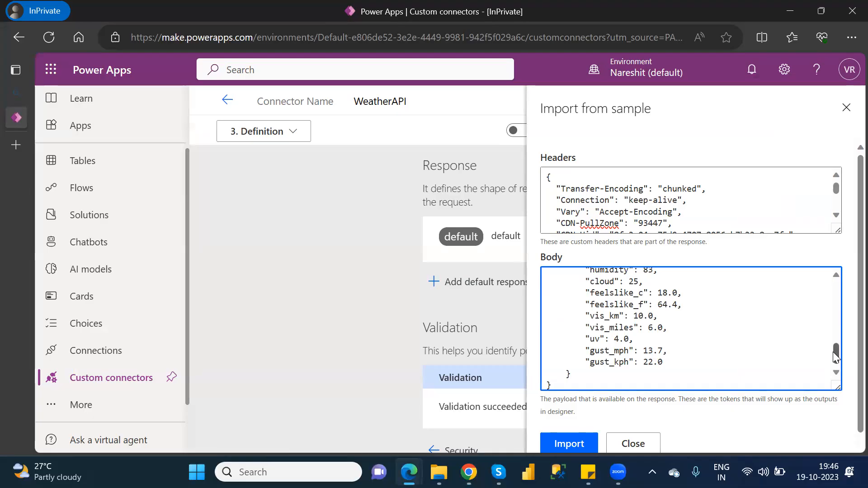
left_click_drag(835, 357, 850, 293)
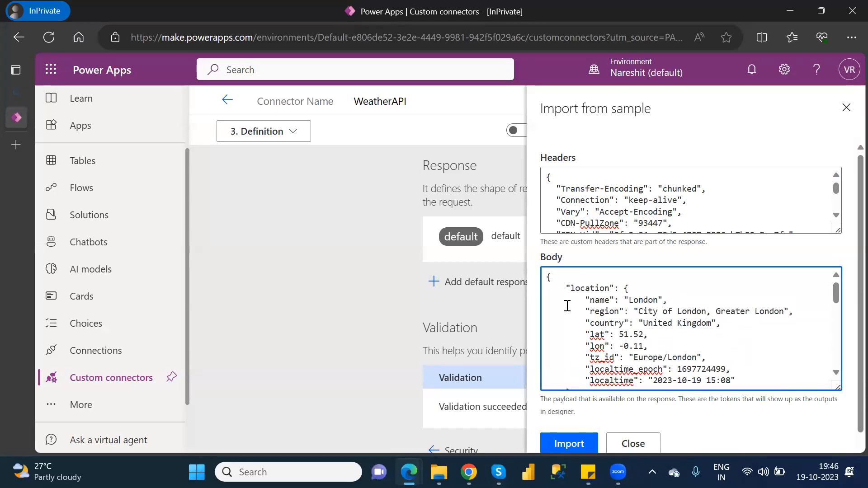
left_click(567, 288)
left_click_drag(567, 288, 577, 303)
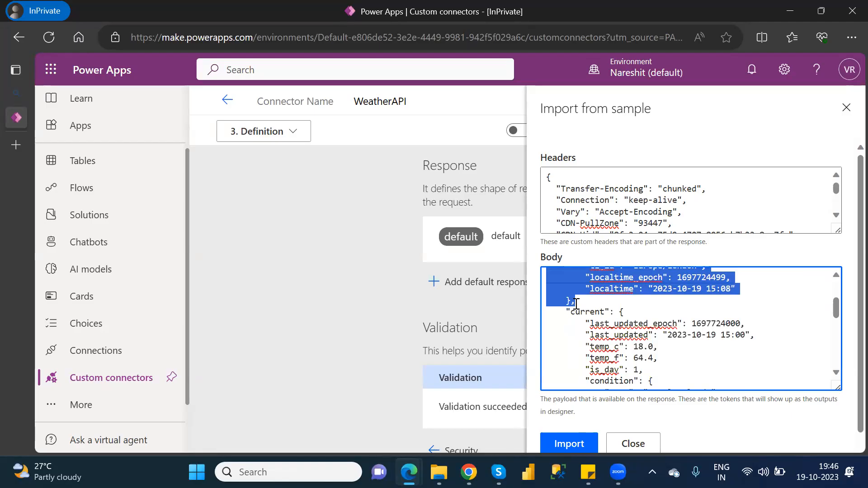
key("BackSpace")
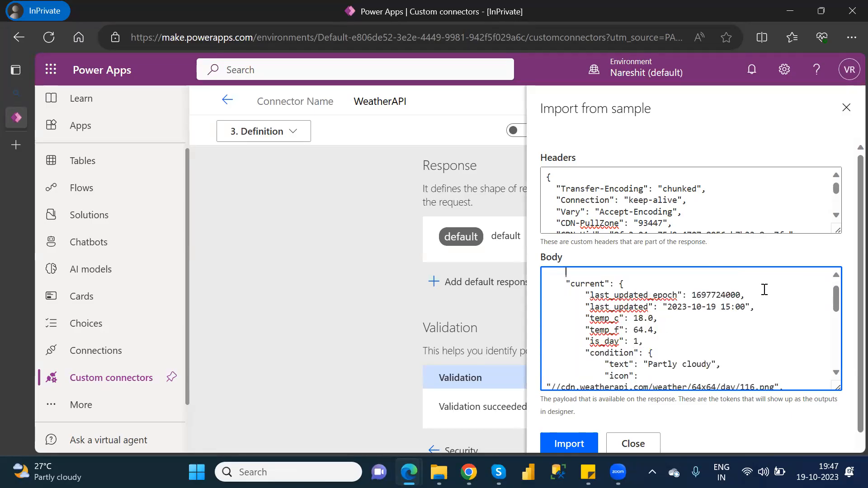
Step: Delete every current field except temp_c and temp_f, including last_updated, is_day and condition
double_click(602, 319)
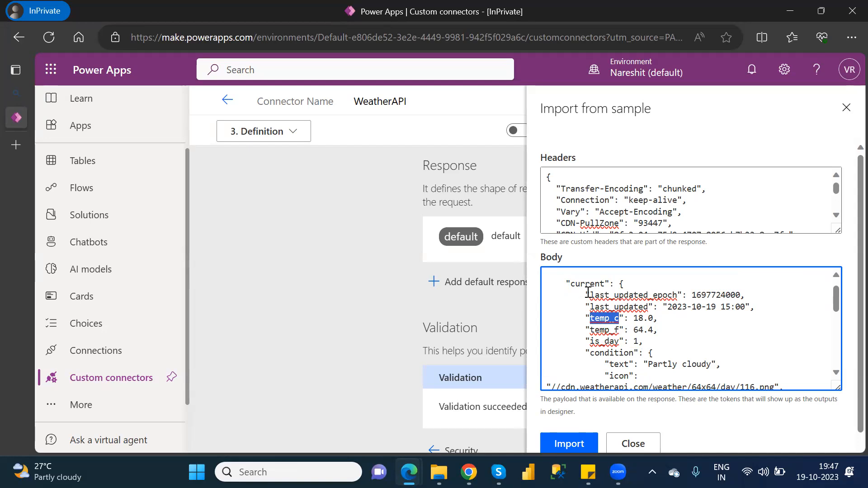
left_click_drag(587, 294, 794, 305)
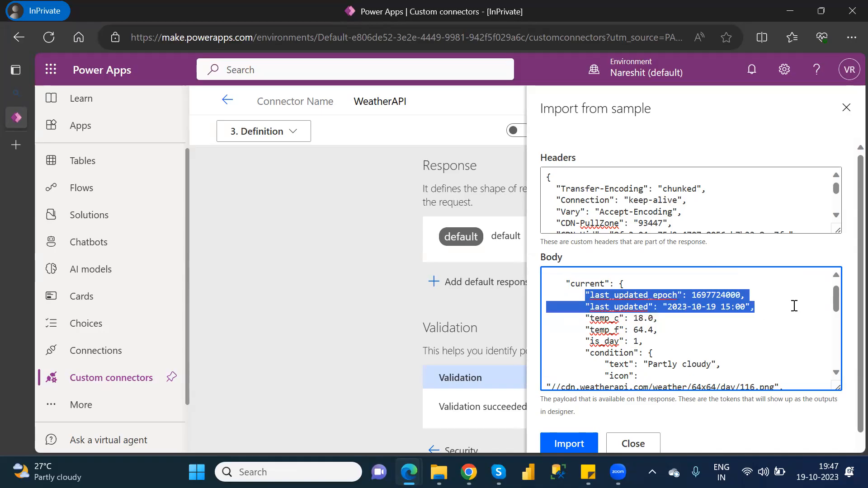
key("Delete")
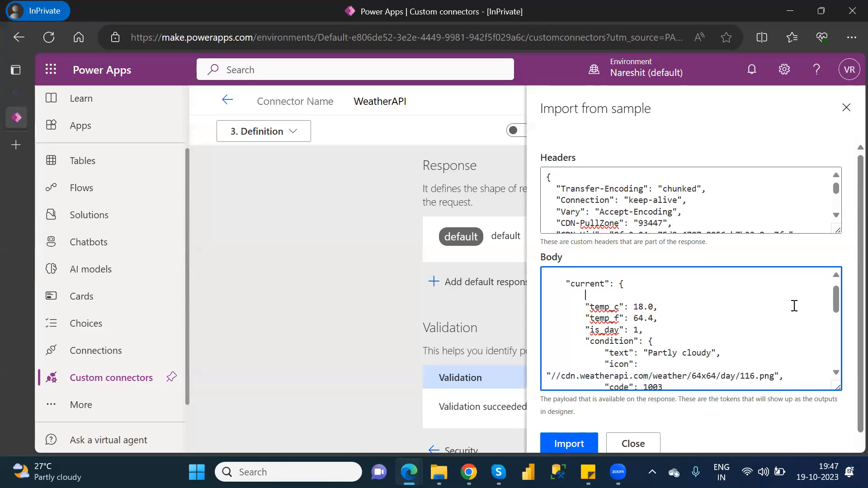
key("Delete")
key("Delete")
key("Delete")
key("Delete")
key("Delete")
key("Delete")
key("Delete")
key("Delete")
key("Delete")
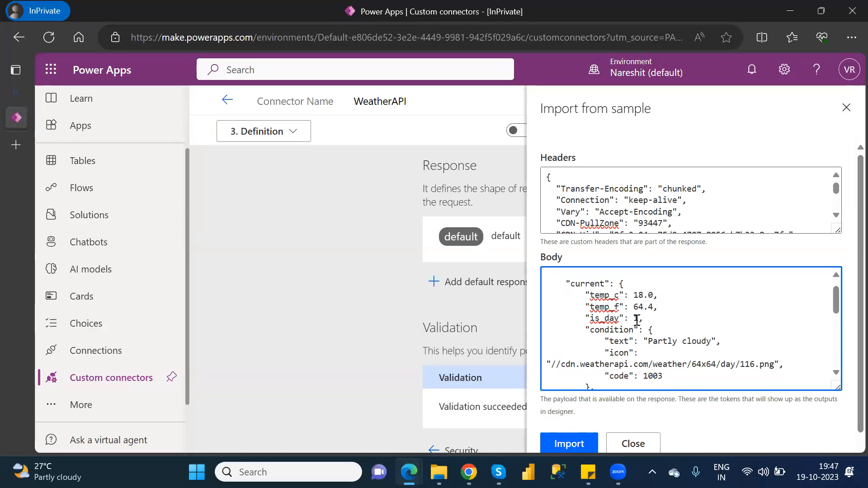
left_click_drag(655, 307, 676, 374)
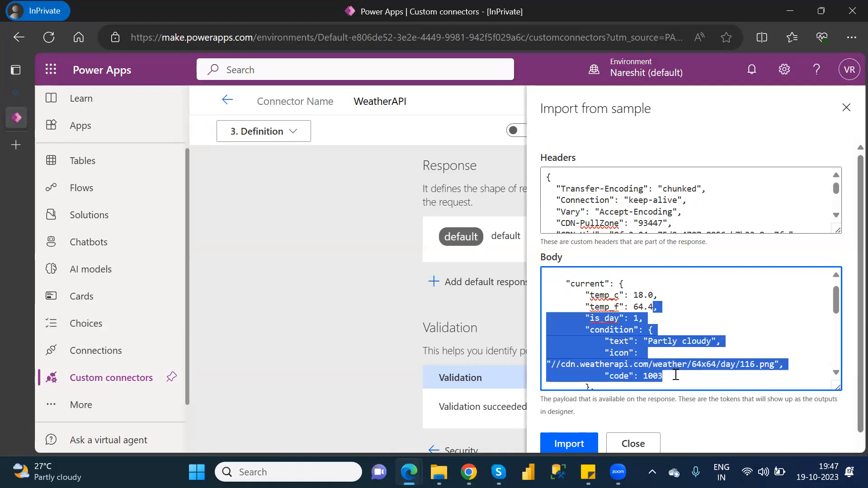
key("Delete")
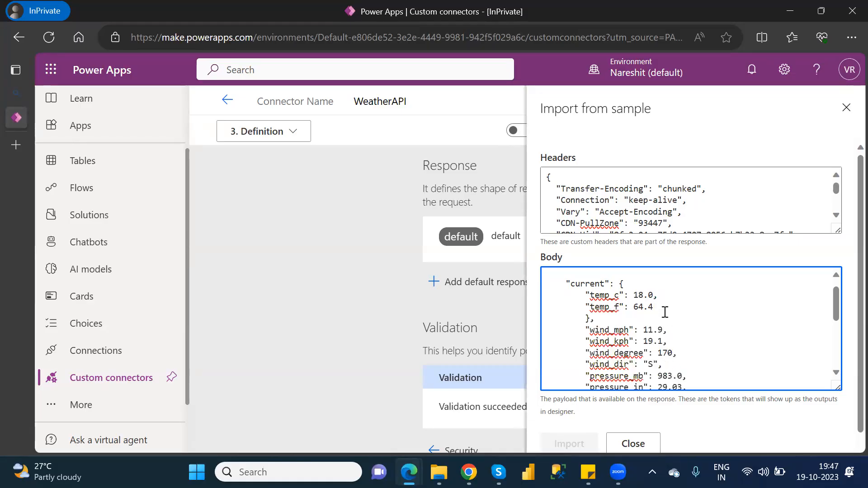
left_click_drag(658, 309, 695, 361)
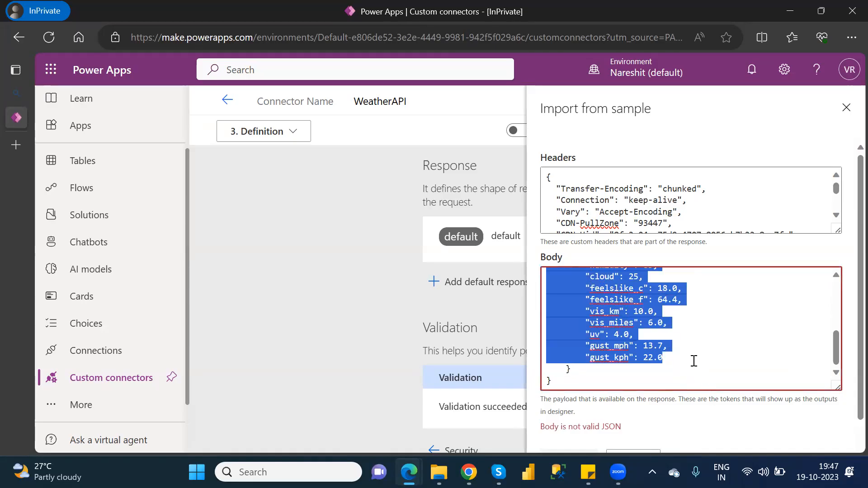
key("Delete")
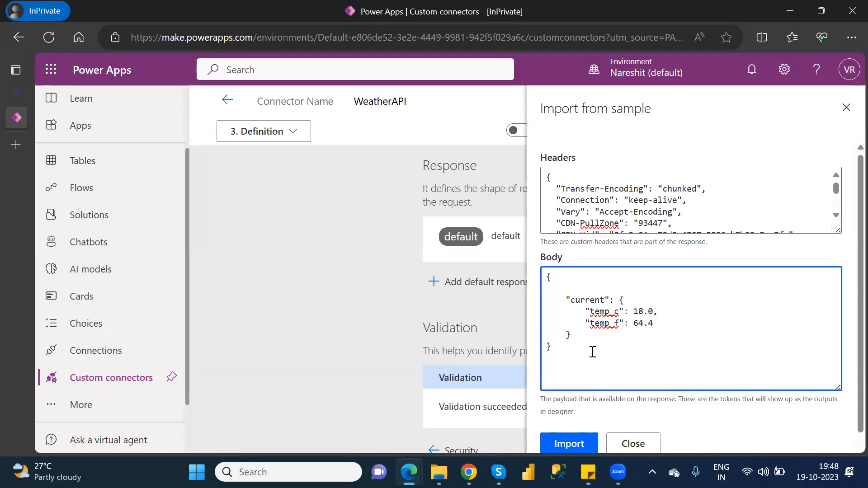
Step: Import the trimmed sample as the response, then advance through Code to the Test step
left_click(581, 447)
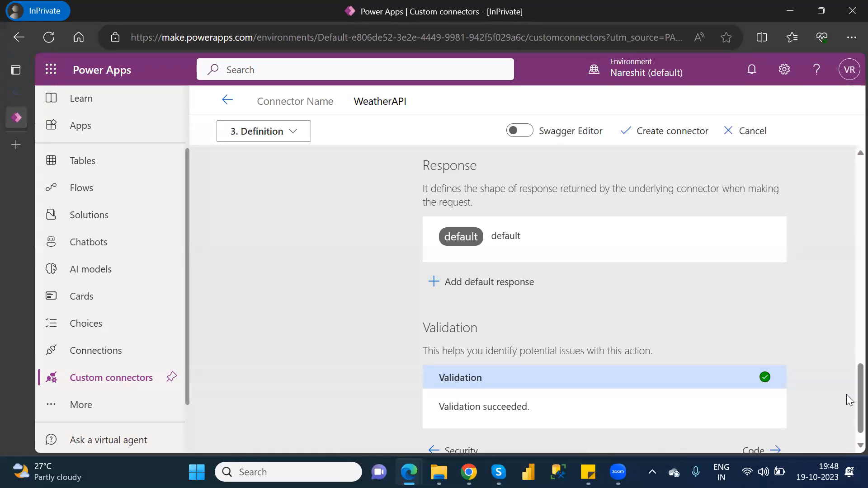
scroll(846, 412, "down", 1)
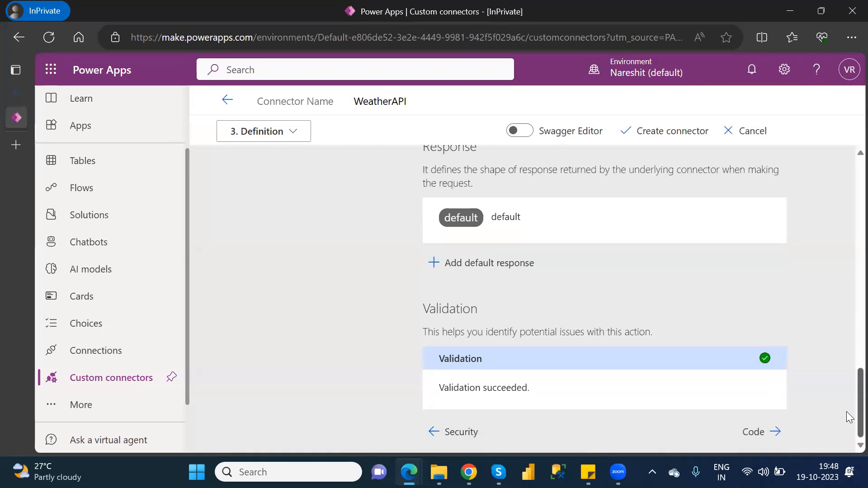
left_click(753, 432)
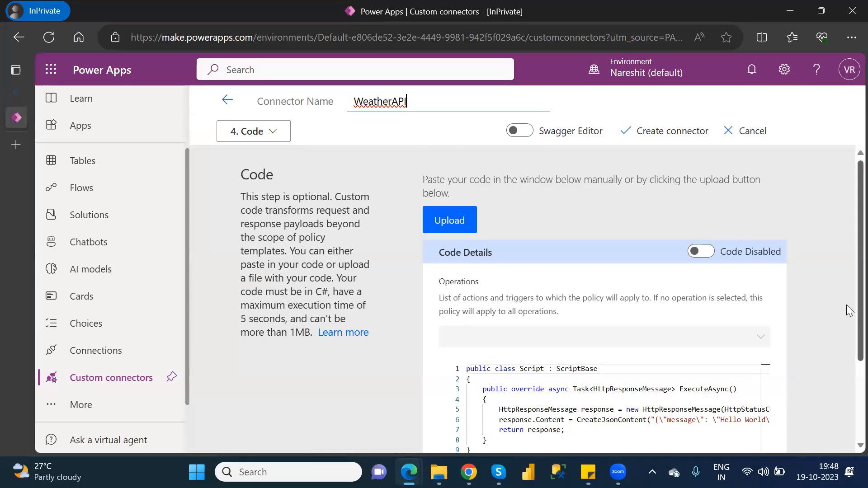
scroll(850, 311, "down", 3)
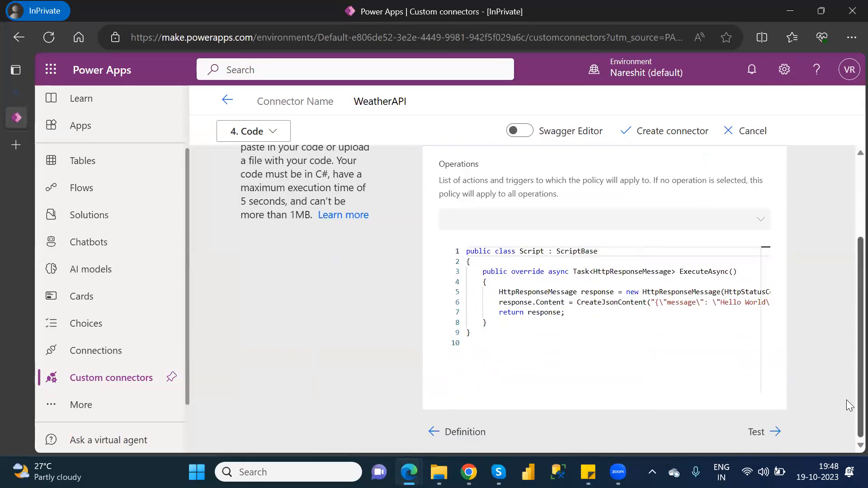
left_click(764, 432)
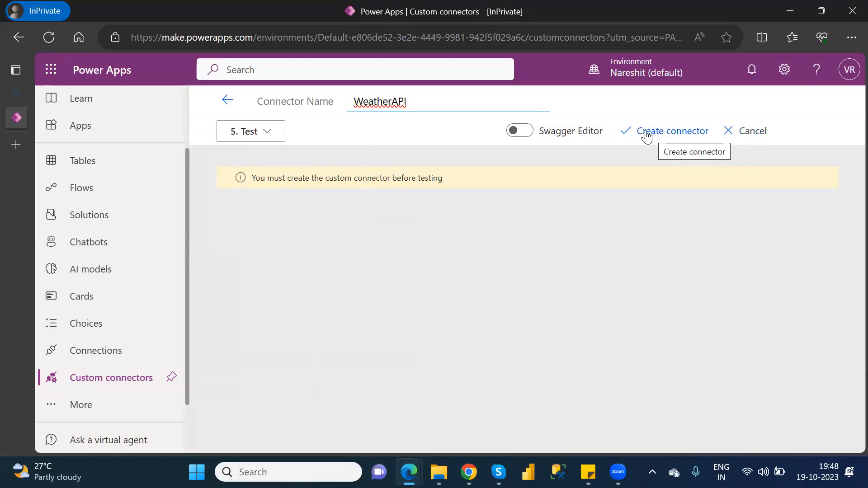
Step: Create the WeatherAPI custom connector from the Test step
left_click(670, 135)
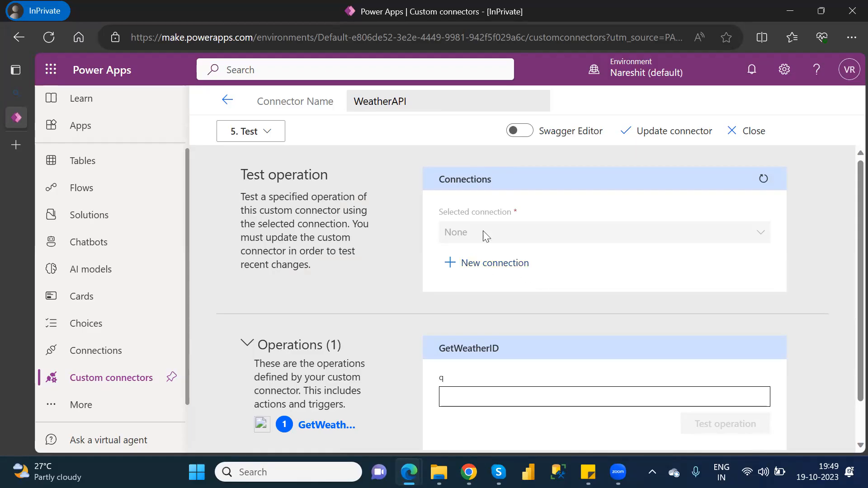
Step: Create a new WeatherAPI connection using the account's API key copied from weatherapi.com
left_click(495, 264)
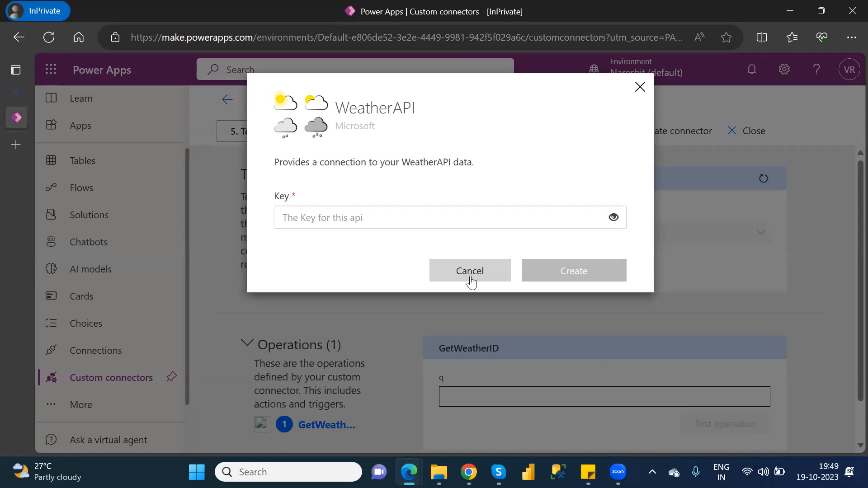
mouse_move(469, 473)
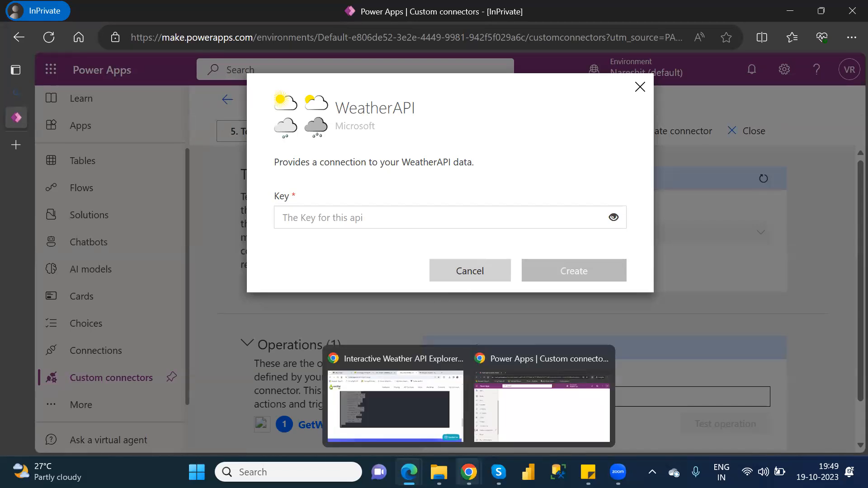
mouse_move(415, 466)
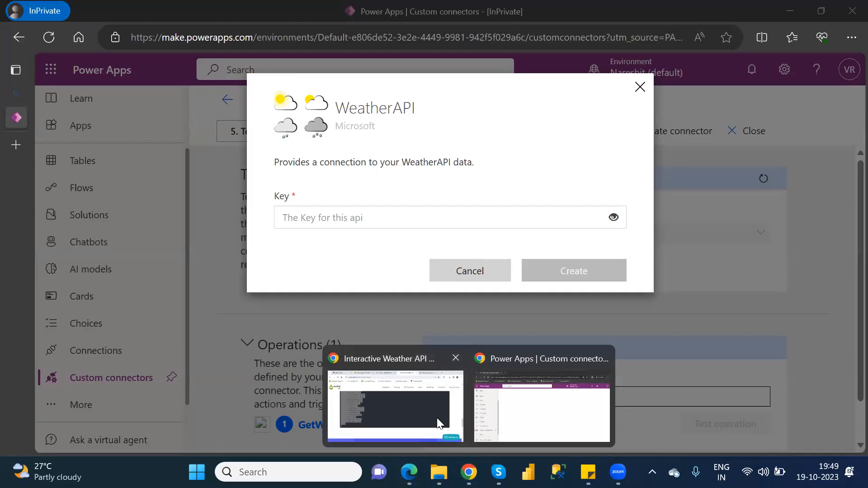
left_click(437, 421)
left_click_drag(848, 335, 849, 105)
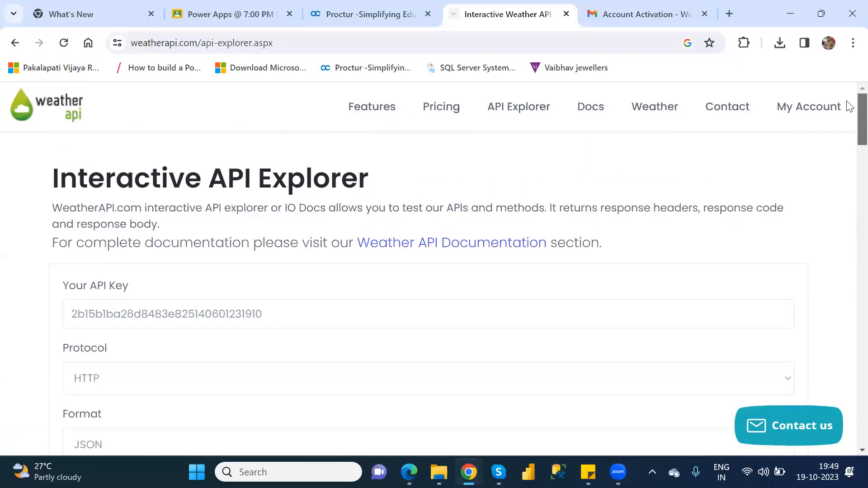
left_click_drag(263, 313, 66, 311)
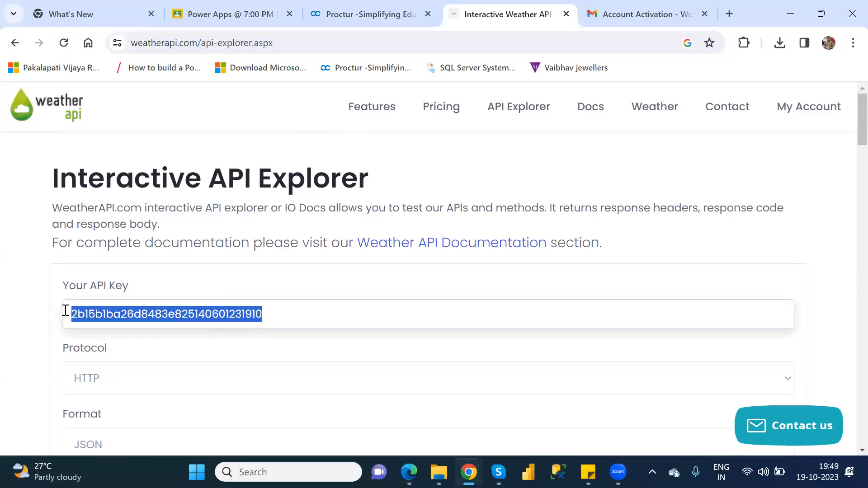
key("alt+Tab")
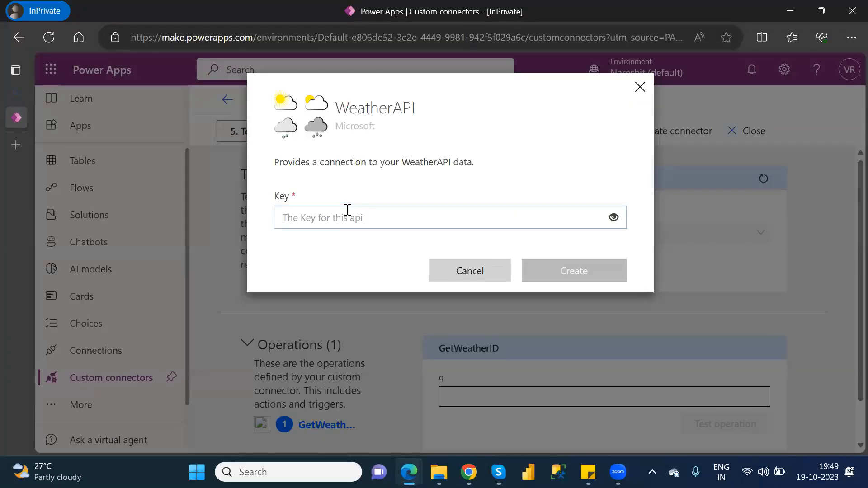
left_click(347, 209)
key("ctrl+v")
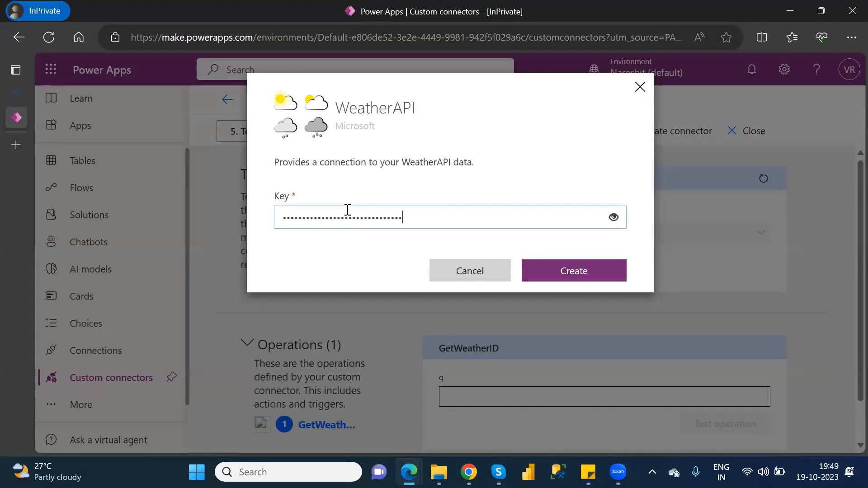
left_click(592, 274)
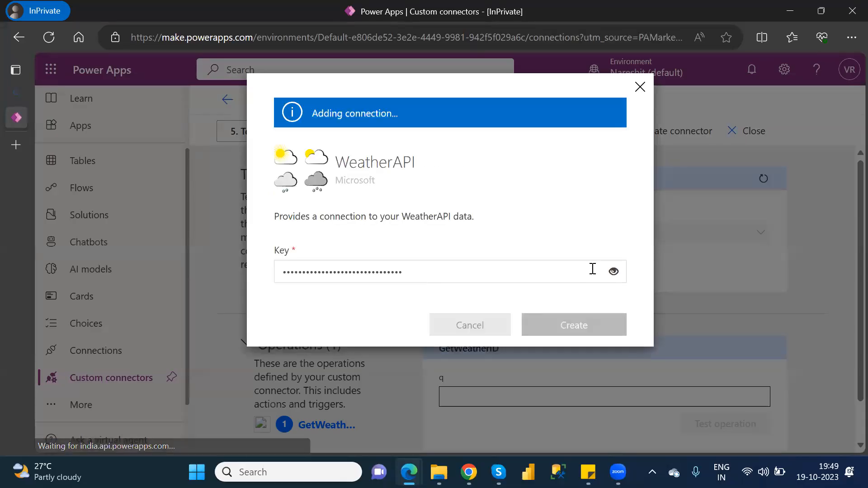
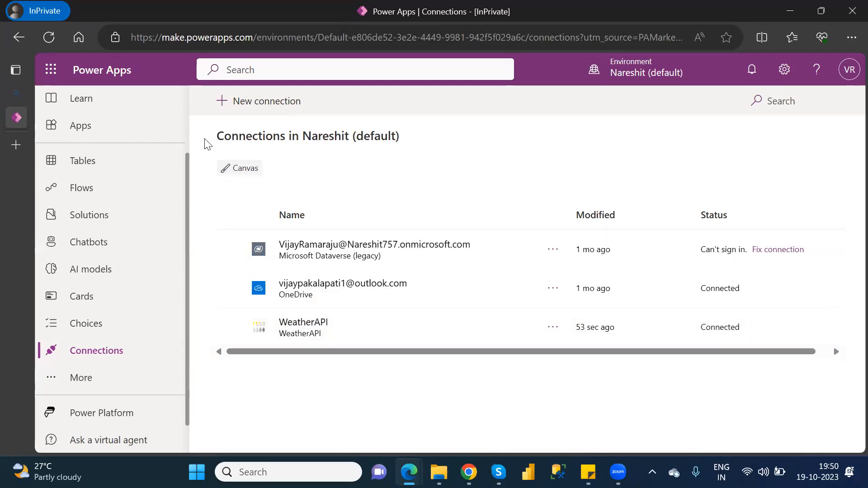
Step: Scroll the left navigation back to the top and go to Create to start a new app
scroll(188, 133, "up", 2)
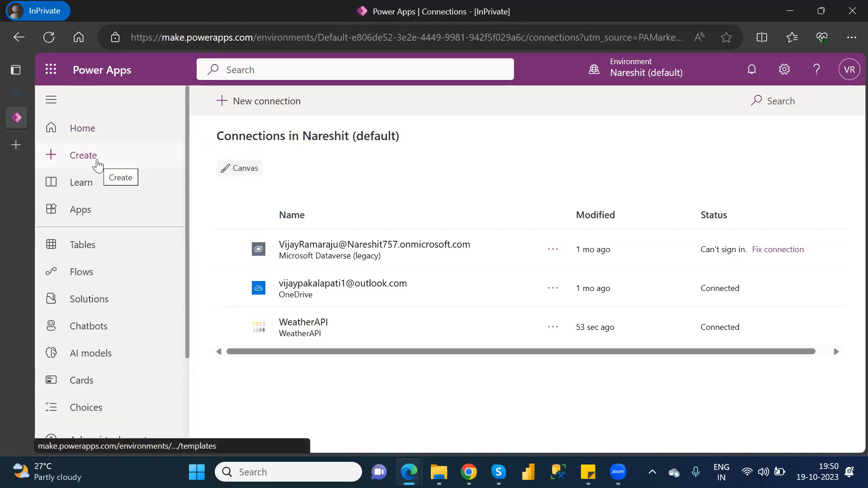
left_click(97, 165)
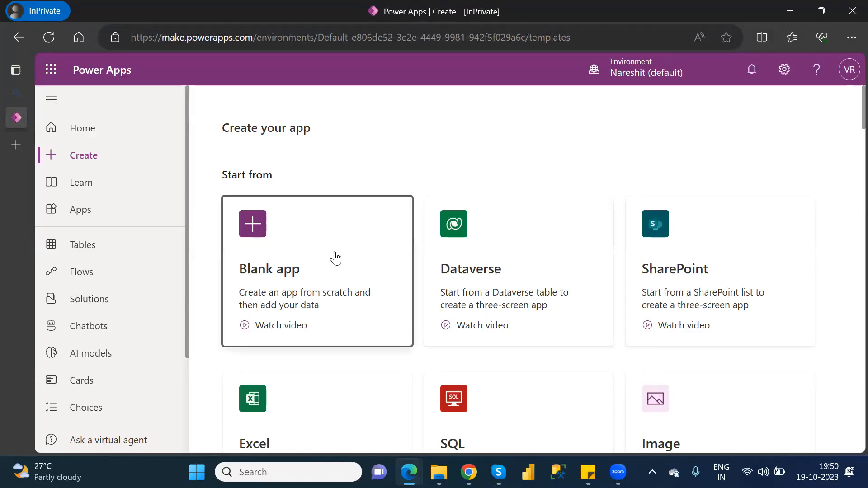
Step: Start a blank canvas app in Tablet format named 'Custom Connector' and create it
left_click(336, 256)
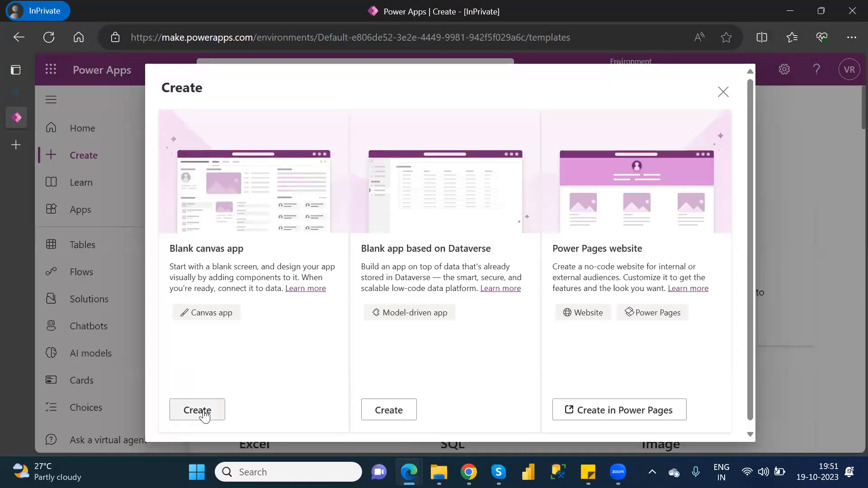
left_click(198, 410)
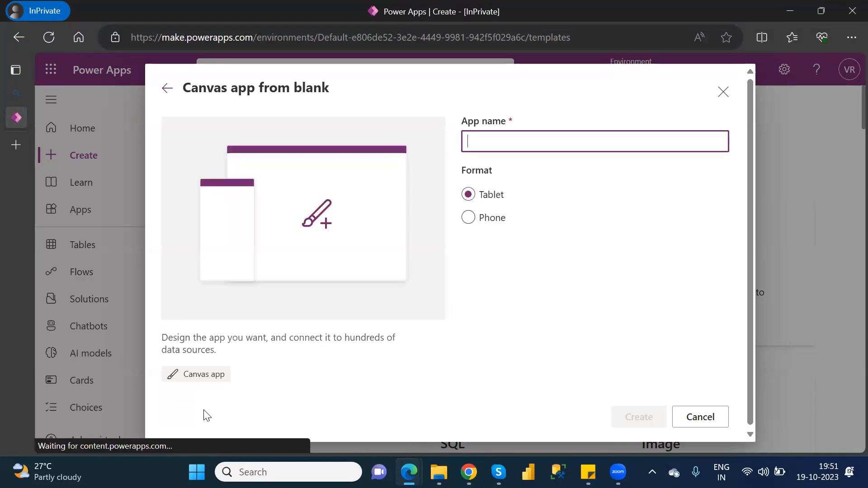
left_click(501, 141)
type("Custome")
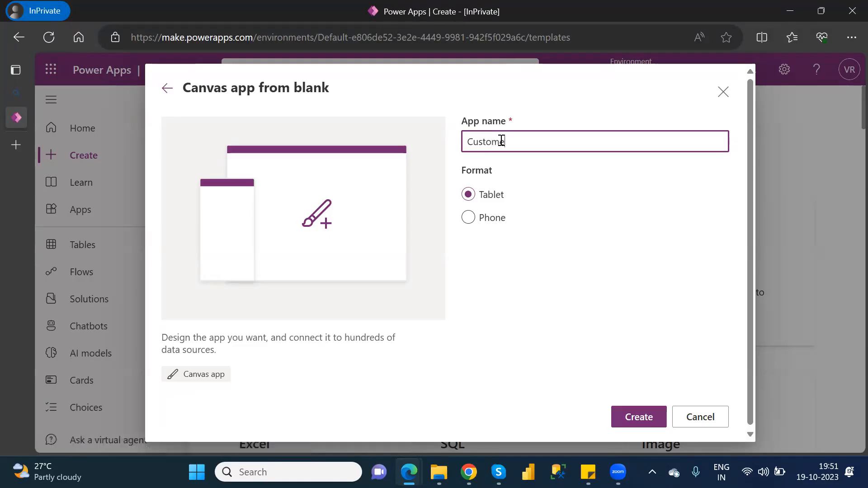
key("BackSpace")
type("Connectio")
key("BackSpace")
key("BackSpace")
type("or")
left_click(639, 417)
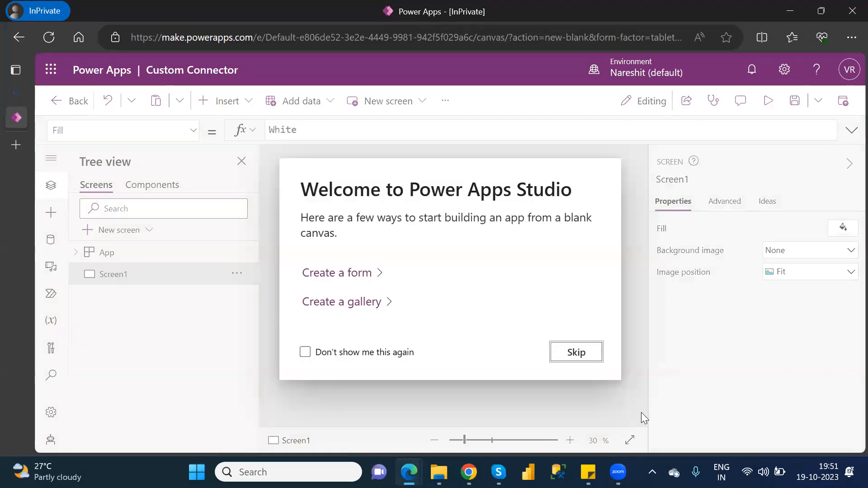
Step: Skip the welcome prompt and add the existing WeatherAPI connection as a data source
left_click(573, 361)
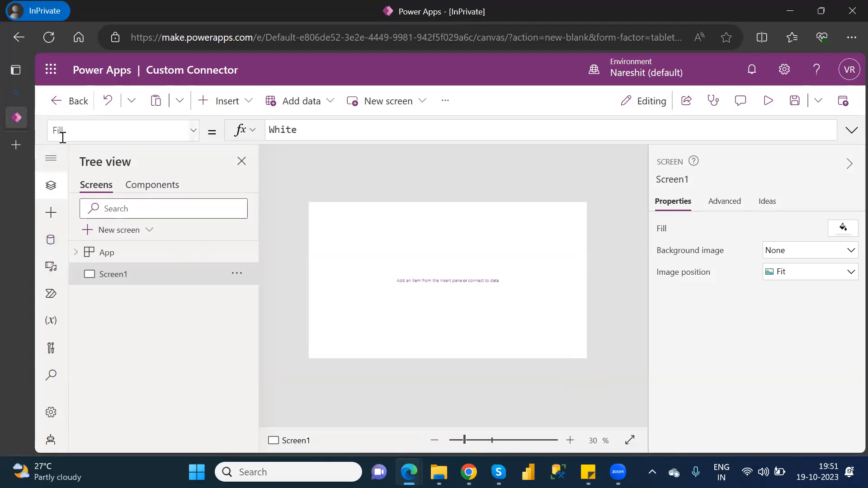
left_click(51, 247)
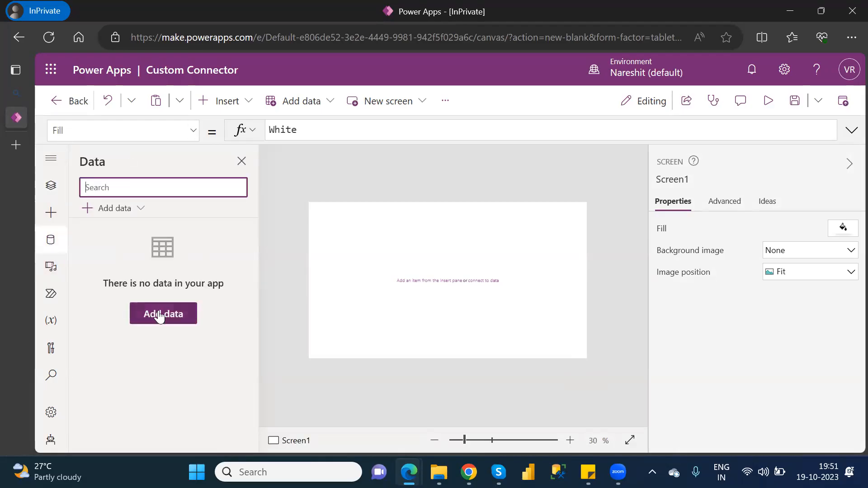
left_click(159, 317)
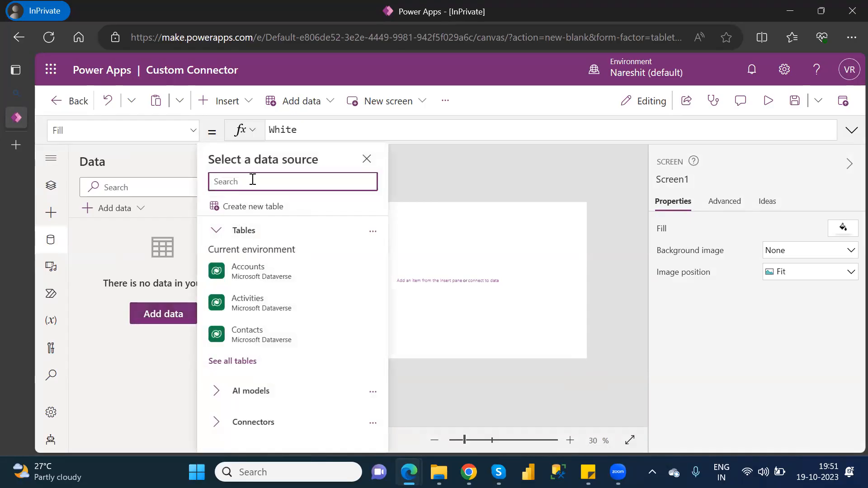
type("we")
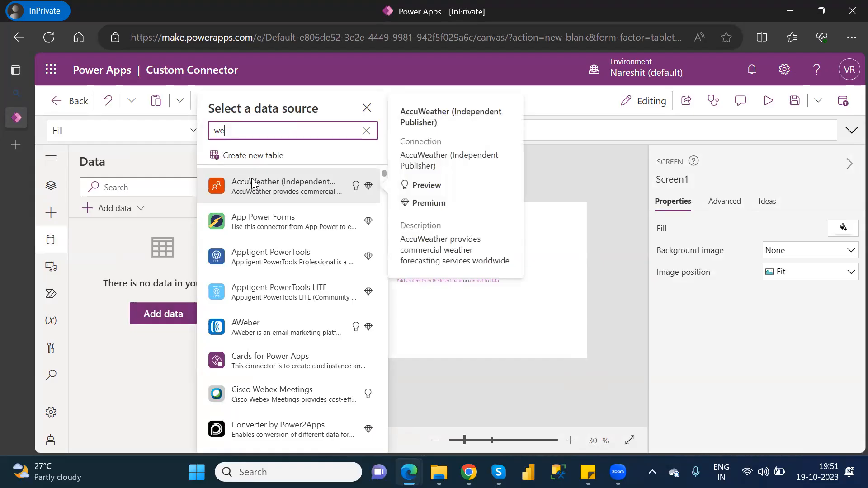
type("athe")
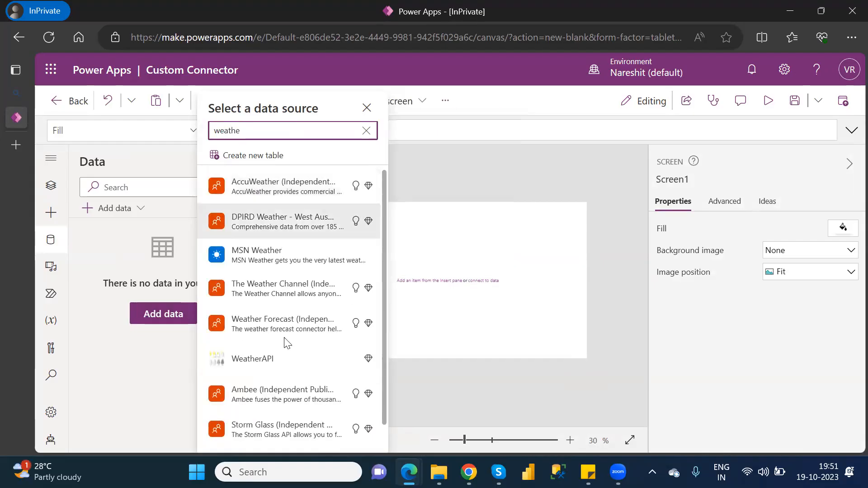
mouse_move(257, 365)
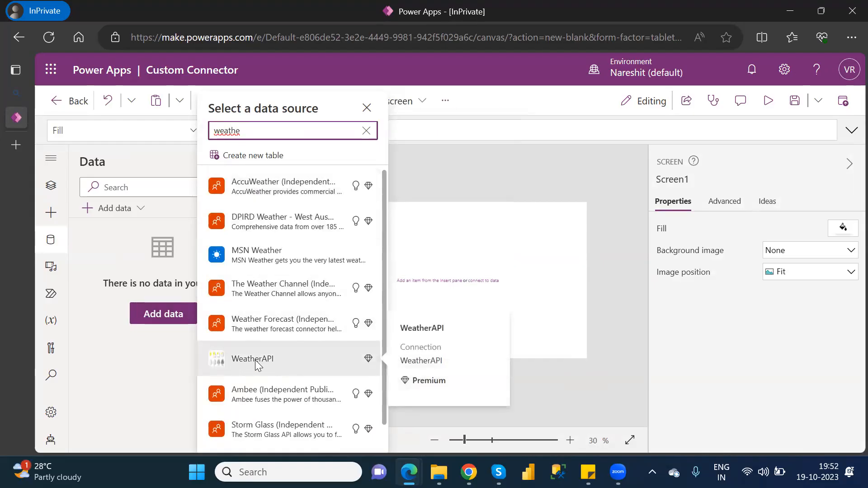
left_click(256, 364)
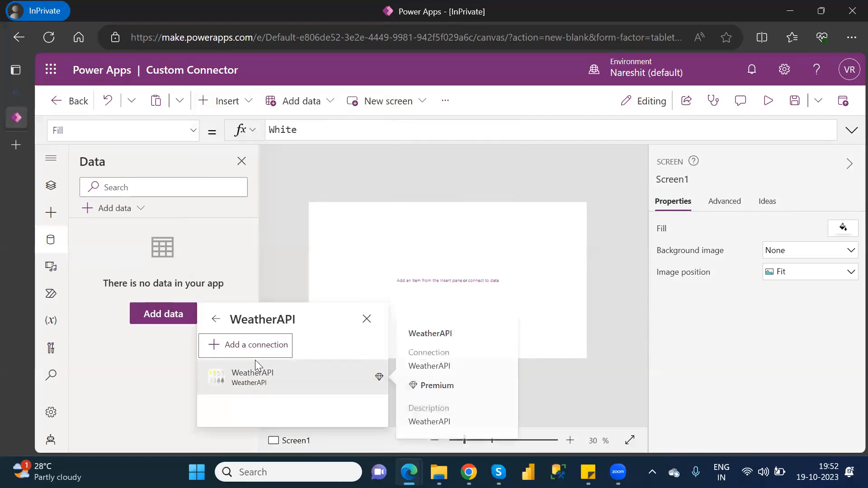
left_click(256, 378)
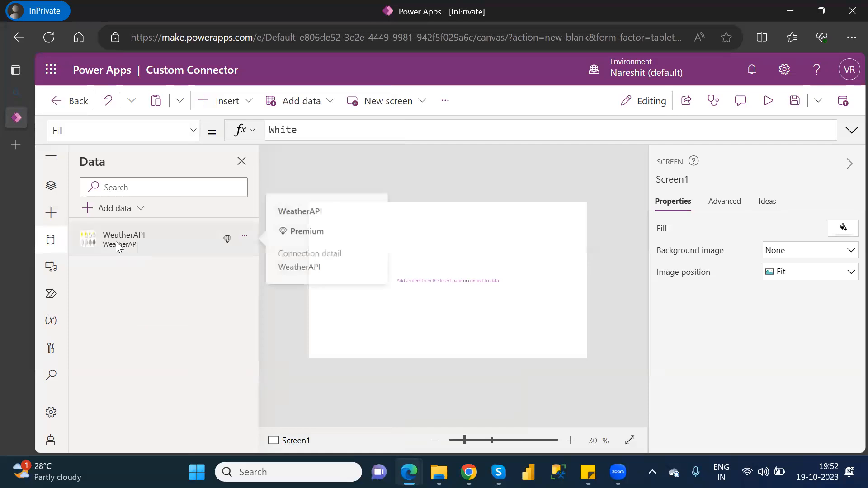
left_click(51, 188)
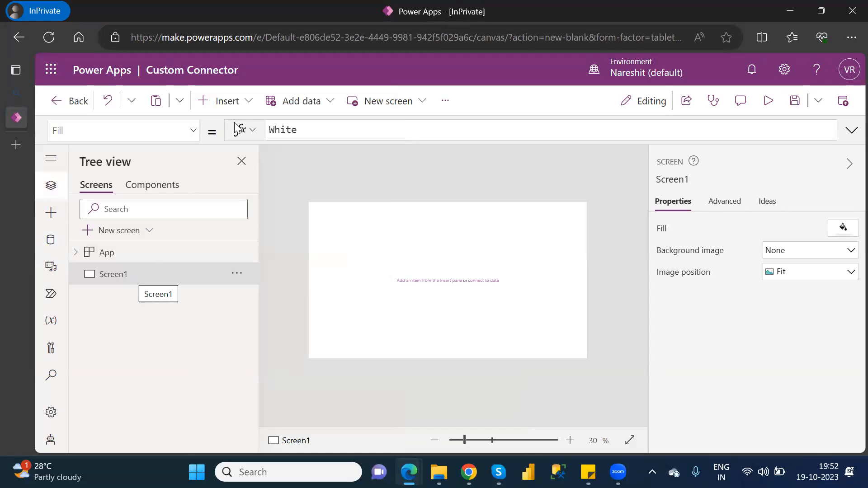
Step: Insert a Drop down control, Dropdown1, and select its default DropDownSample Items formula
left_click(240, 110)
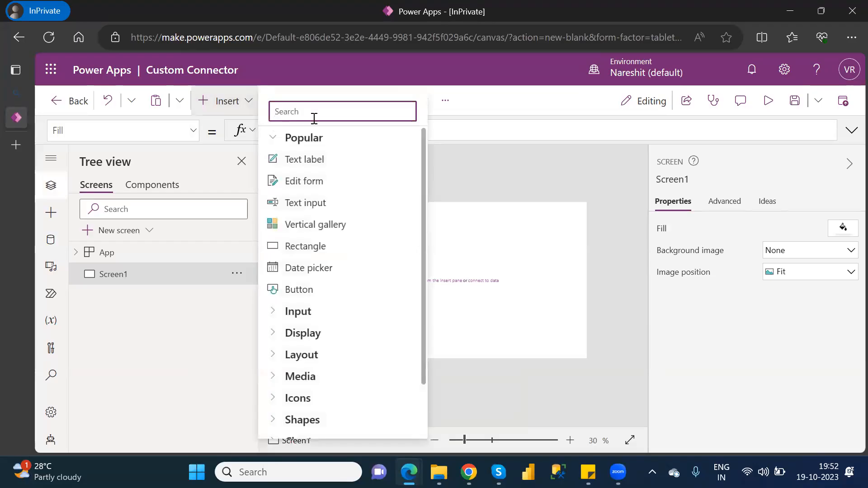
type("drop")
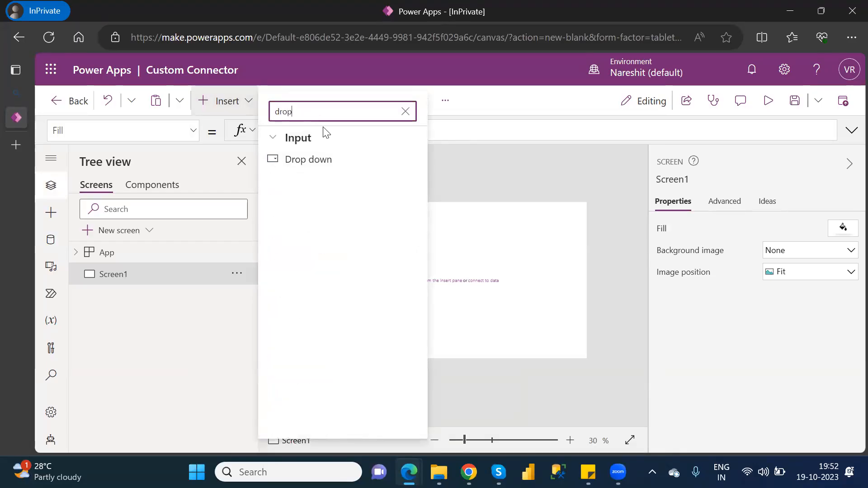
left_click(323, 160)
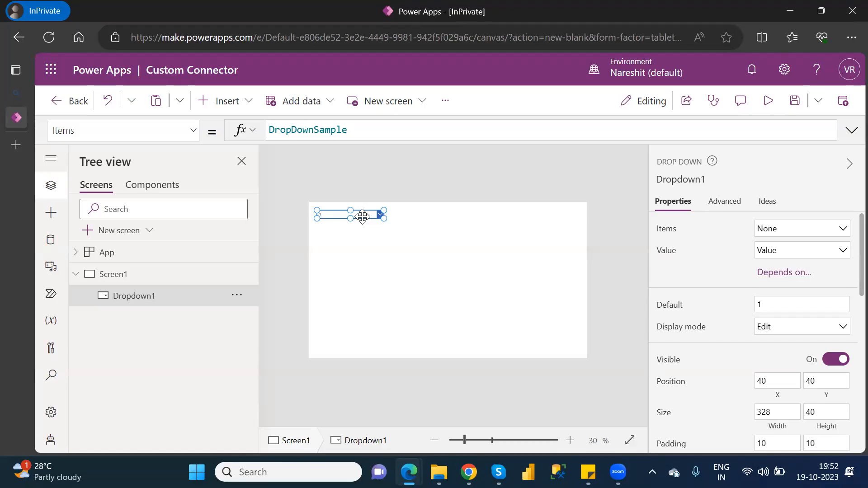
left_click(358, 130)
double_click(283, 131)
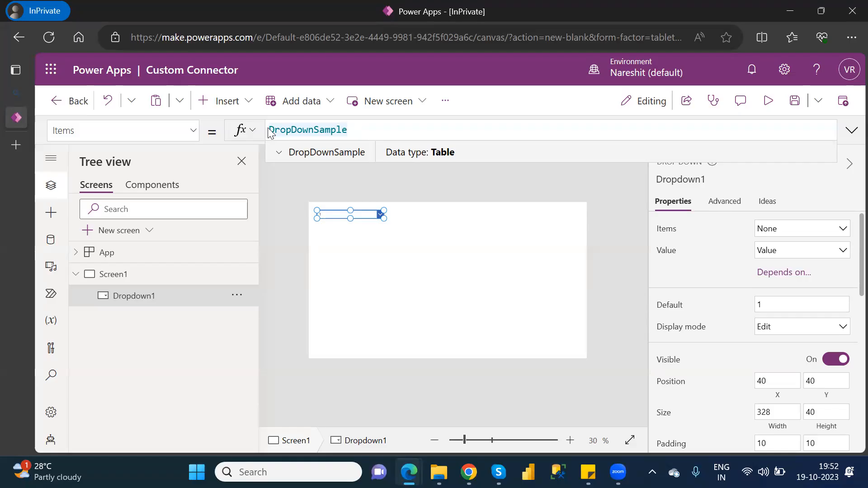
Step: Replace Dropdown1's Items formula with an empty list [] ready for entries
key("BackSpace")
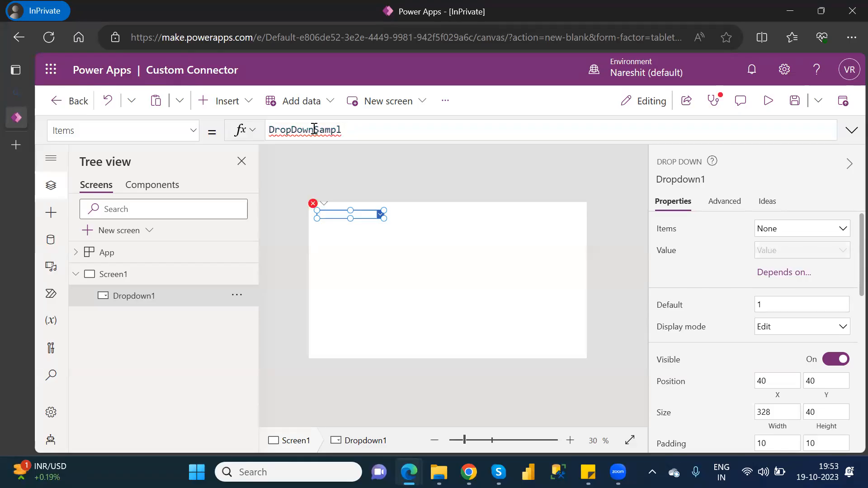
double_click(314, 129)
key("BackSpace")
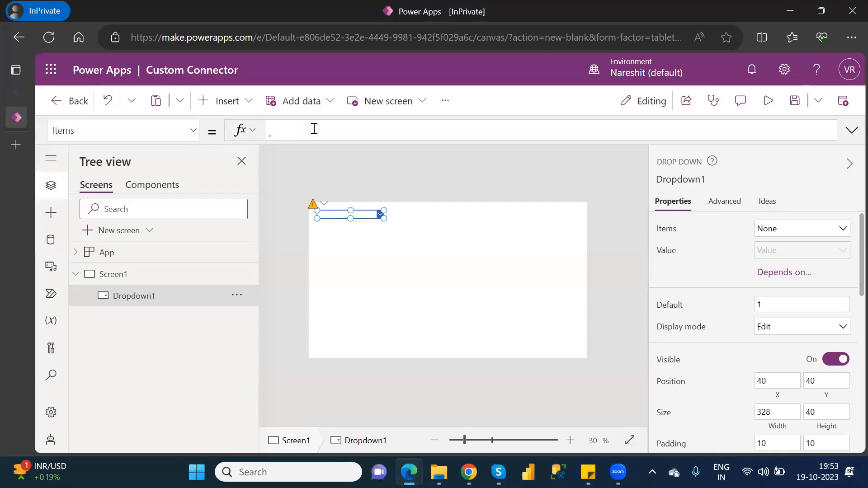
type("[]")
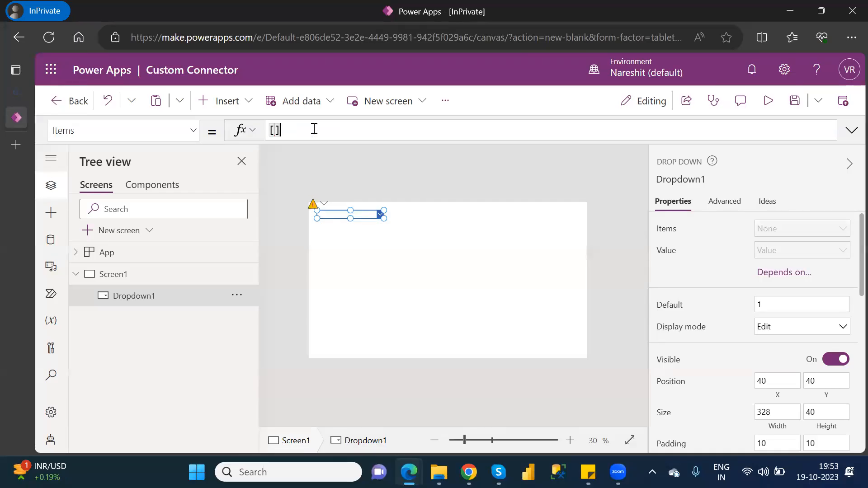
key("Left")
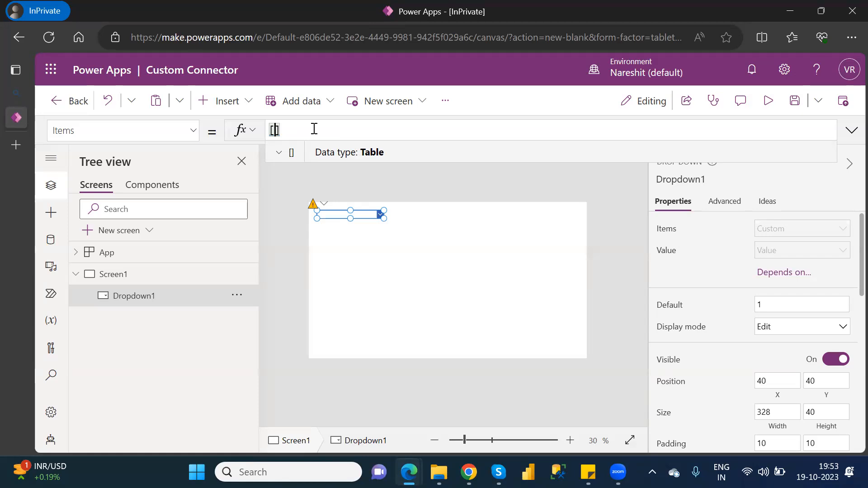
Step: Fill the list with "London", "UK" and "USA" and commit the formula
type("\"")
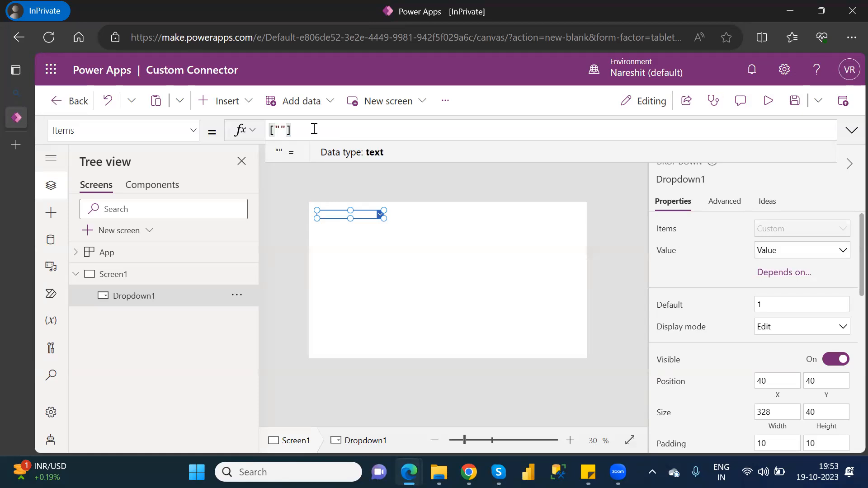
type("New")
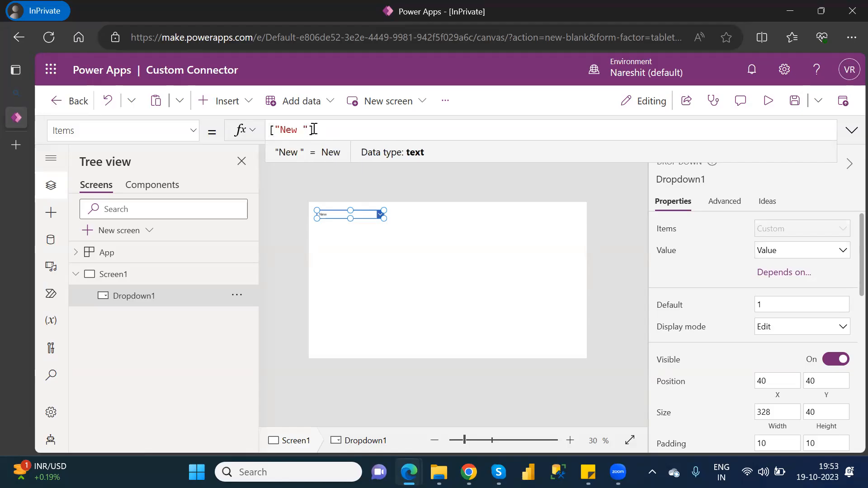
key("BackSpace")
key("BackSpace")
key("BackSpace")
key("BackSpace")
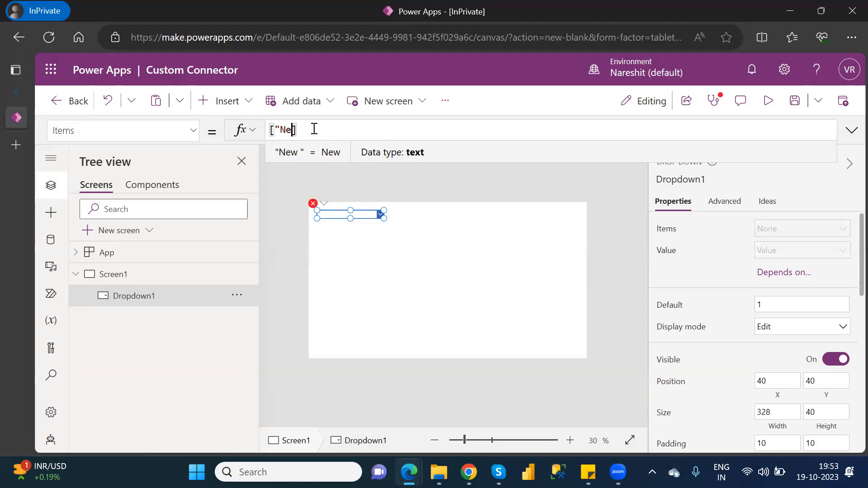
key("BackSpace")
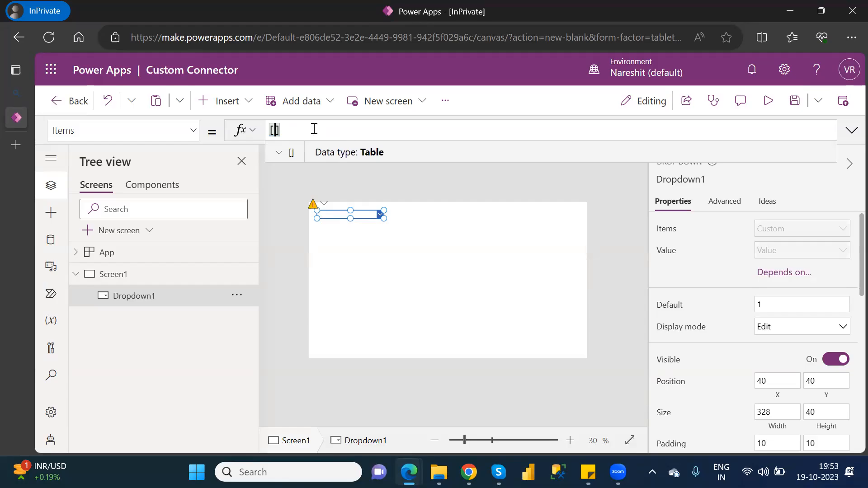
type("\"London\",\"\"")
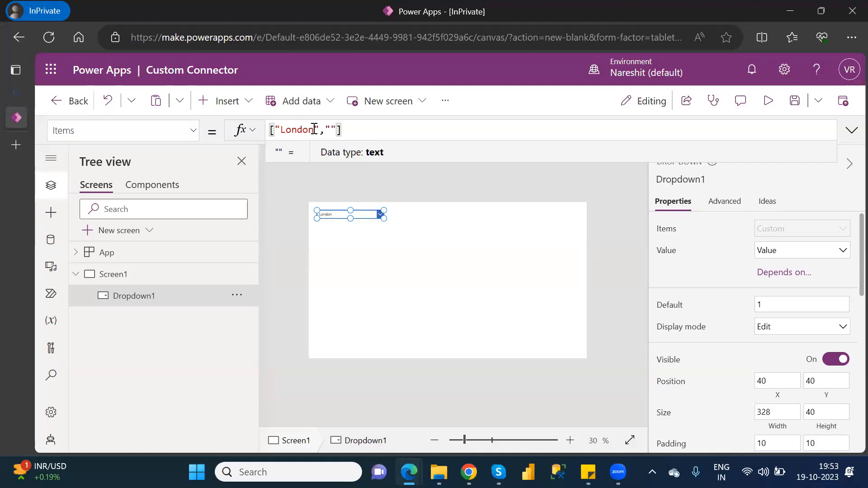
type("UK\",")
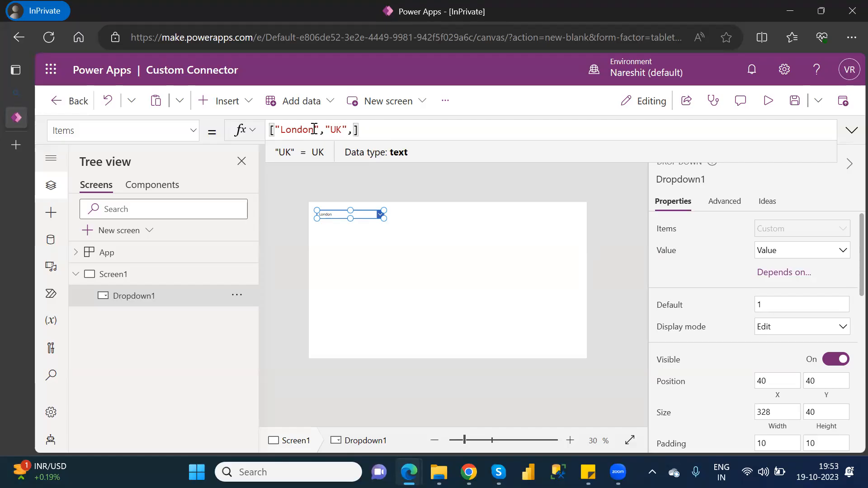
type("USA")
key("BackSpace")
key("BackSpace")
key("BackSpace")
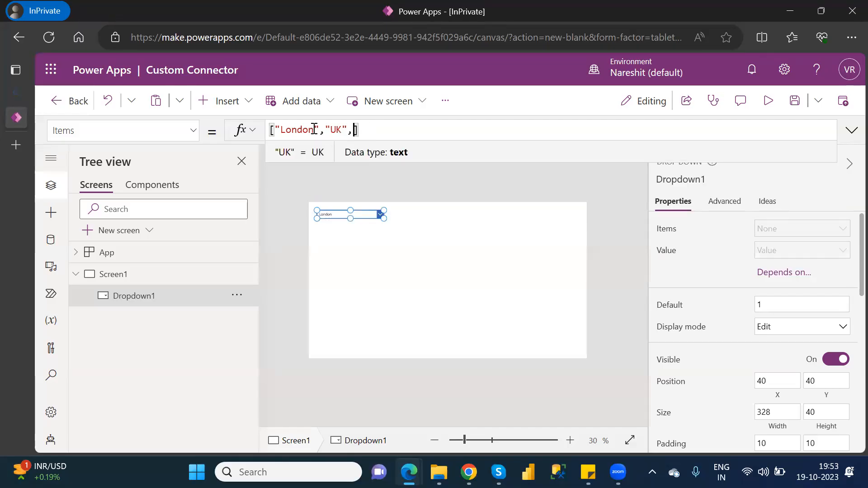
type("\"\"")
key("Left")
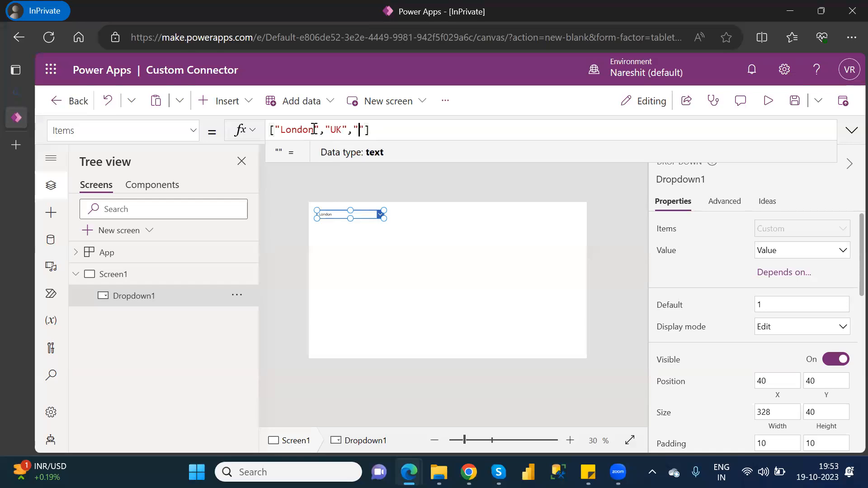
type("USA")
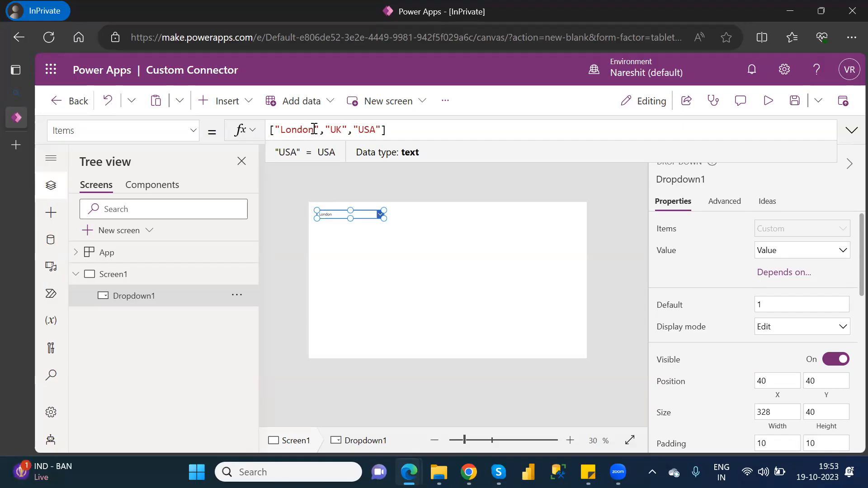
left_click(397, 245)
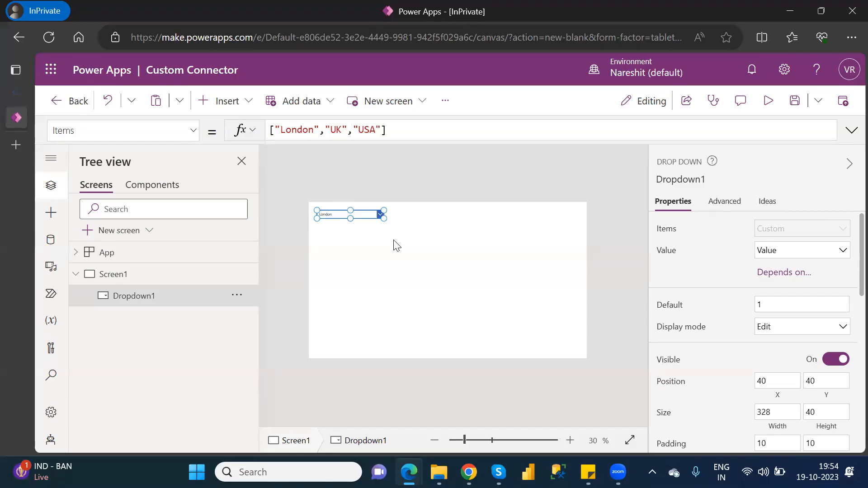
Step: Preview the app, choose UK in the dropdown, then exit the preview and dismiss the tip
left_click(770, 100)
left_click(326, 149)
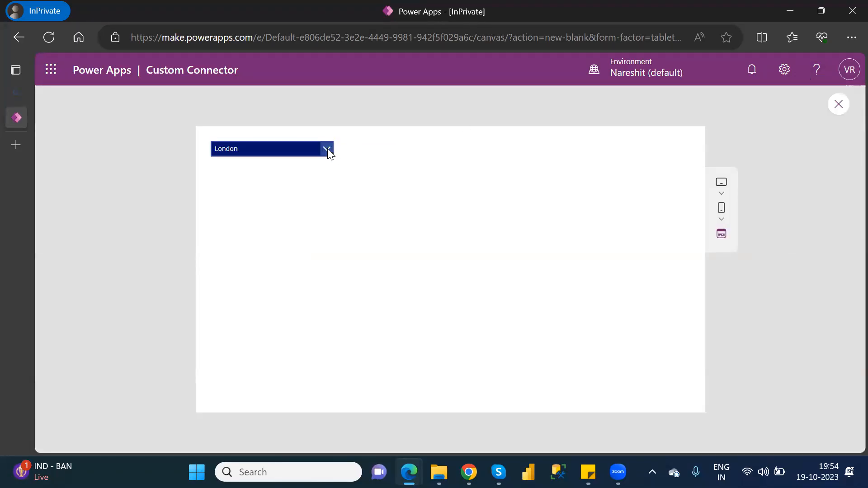
left_click(218, 182)
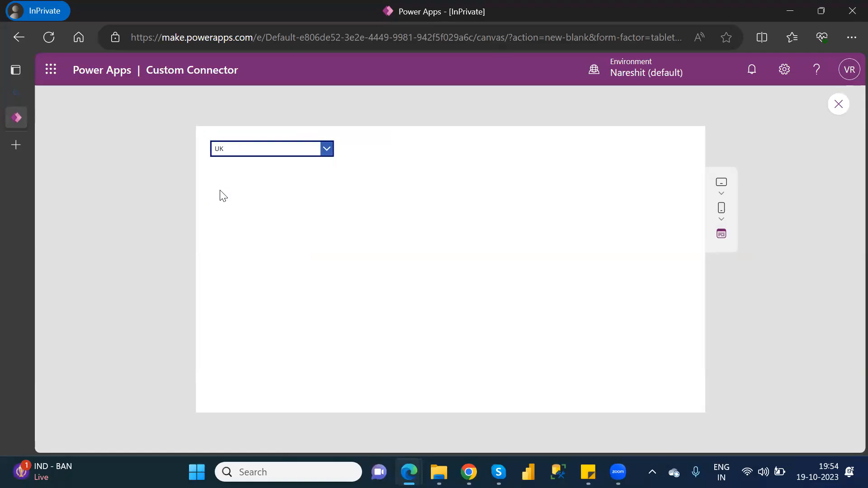
left_click(842, 107)
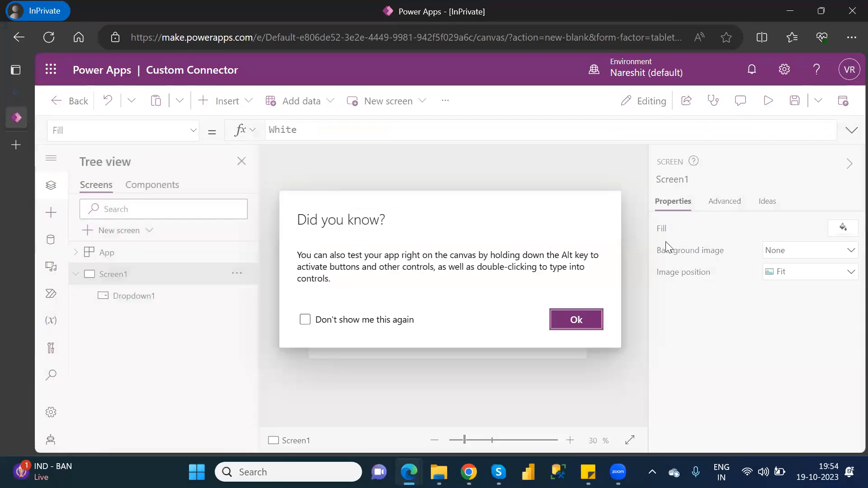
left_click(580, 320)
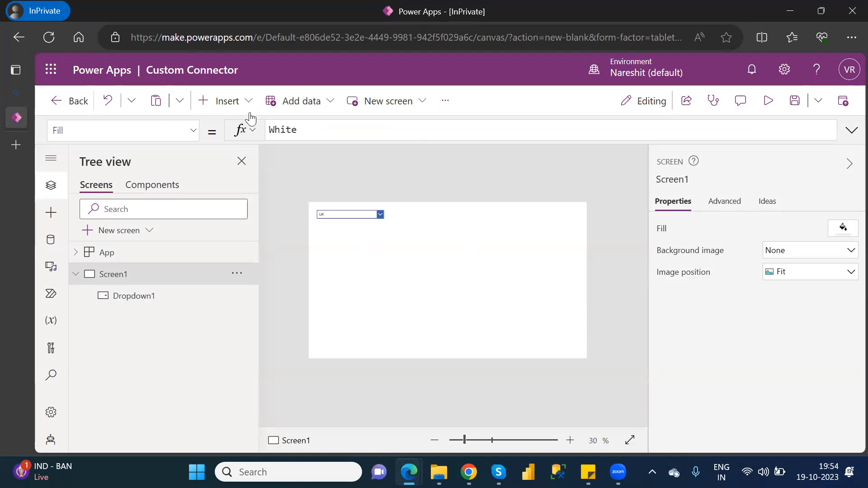
Step: Insert a text label right of the dropdown, set its font size to 18 and make it taller
left_click(235, 105)
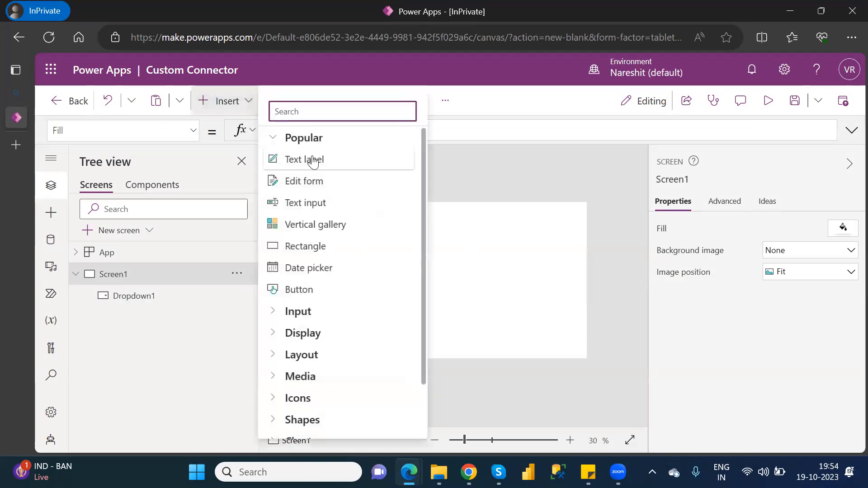
left_click(311, 158)
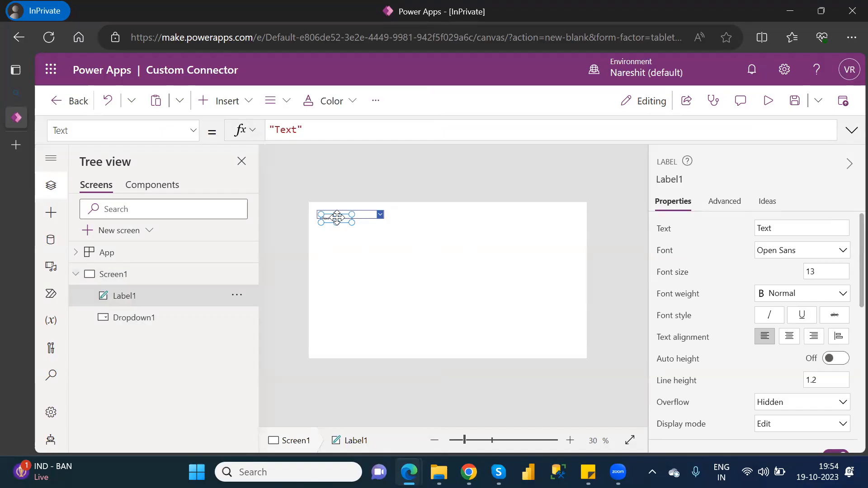
left_click_drag(344, 219, 474, 213)
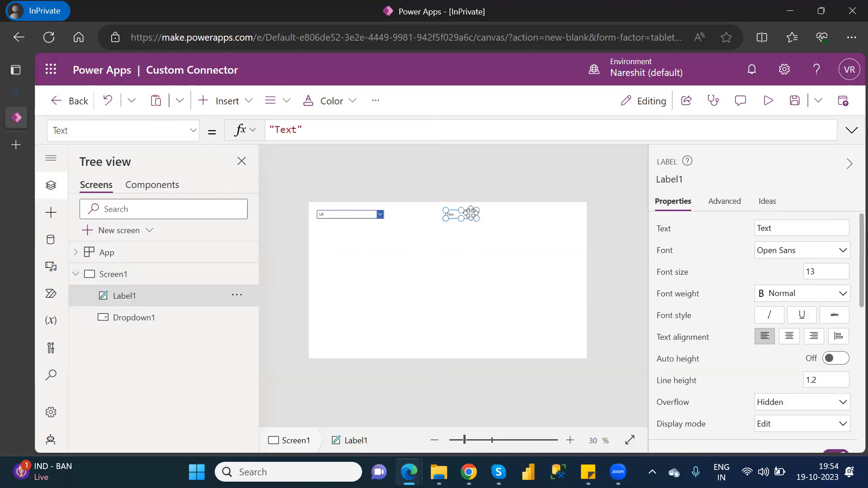
double_click(812, 271)
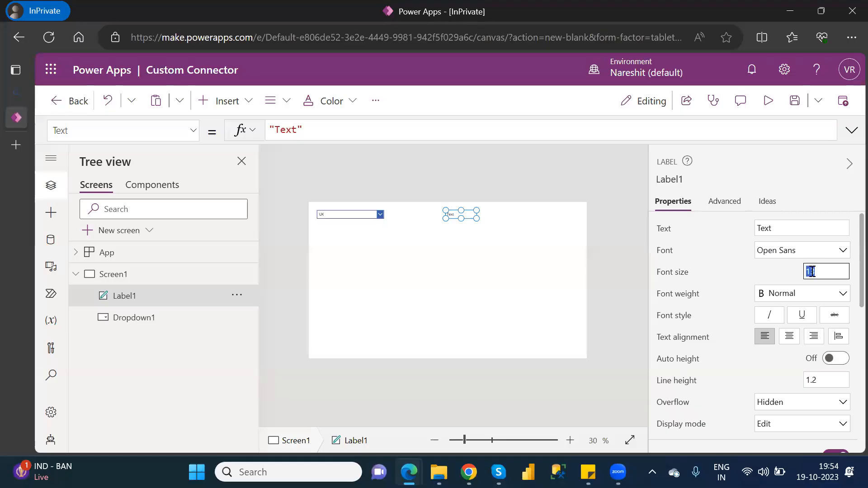
type("18")
left_click_drag(477, 218, 479, 222)
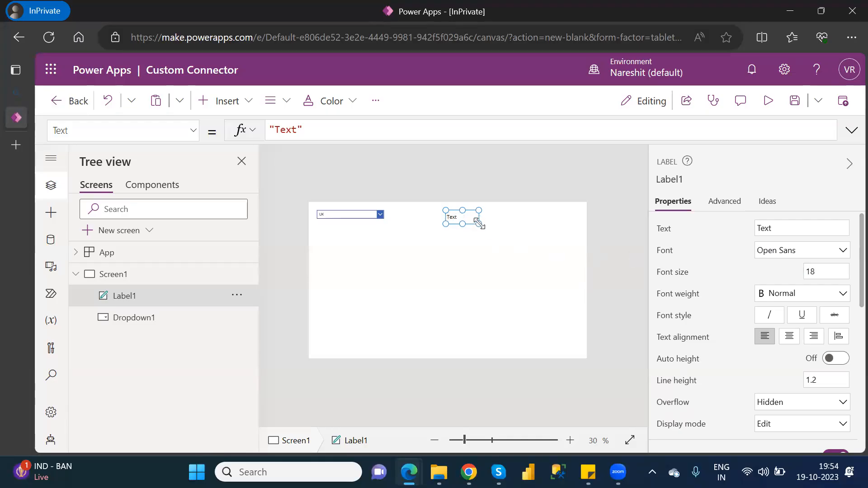
left_click(374, 214)
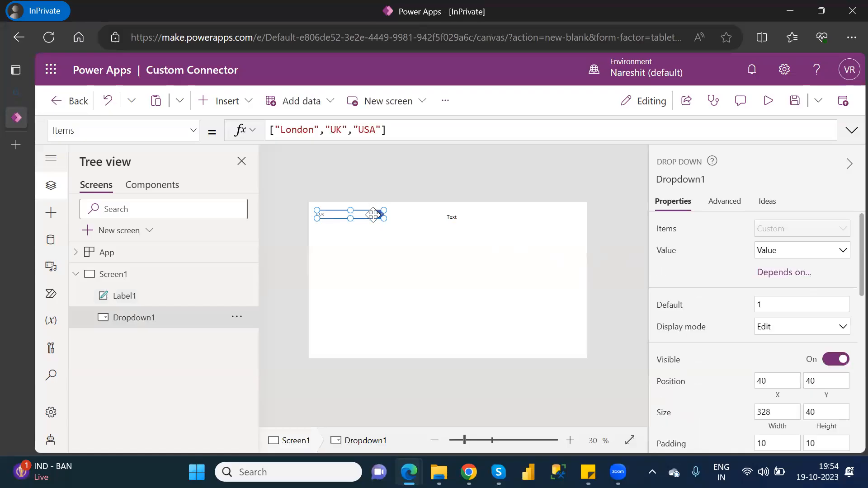
Step: Stretch Dropdown1 to height 96 and set its font size to 18
left_click_drag(350, 219, 351, 230)
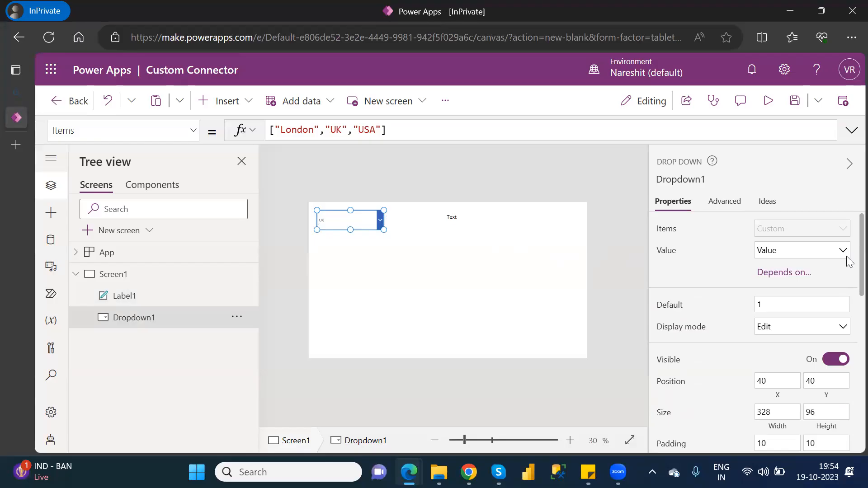
scroll(848, 276, "down", 5)
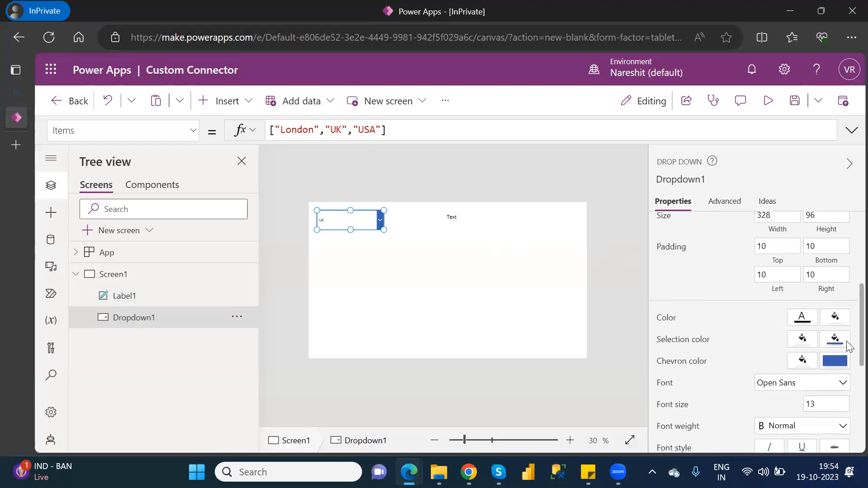
scroll(847, 346, "down", 1)
left_click(811, 354)
type("18")
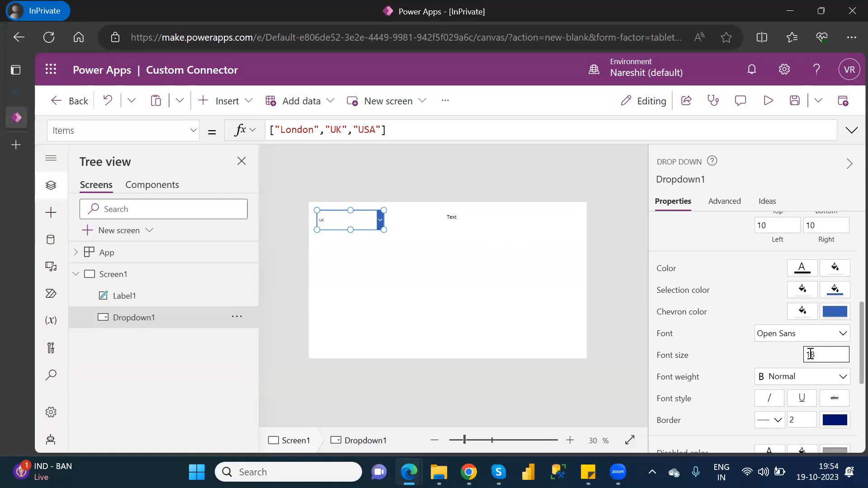
left_click(500, 331)
Step: Delete Label1's "Text" formula so the label shows nothing
left_click(453, 217)
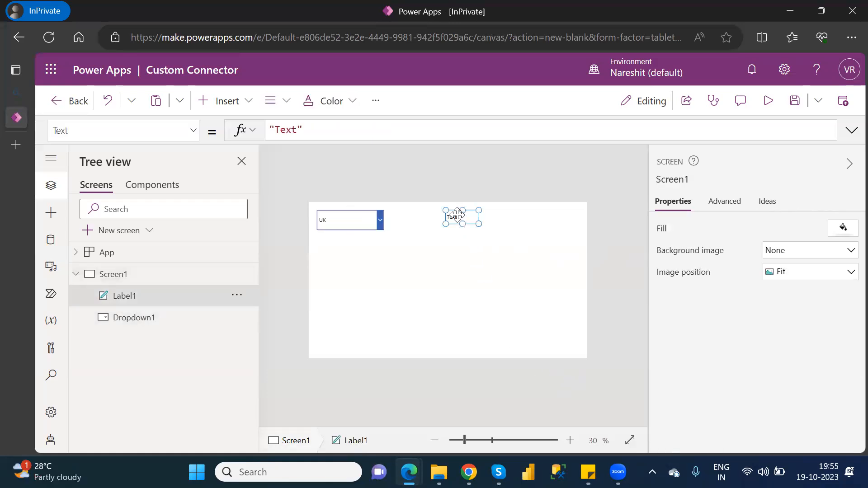
left_click(299, 129)
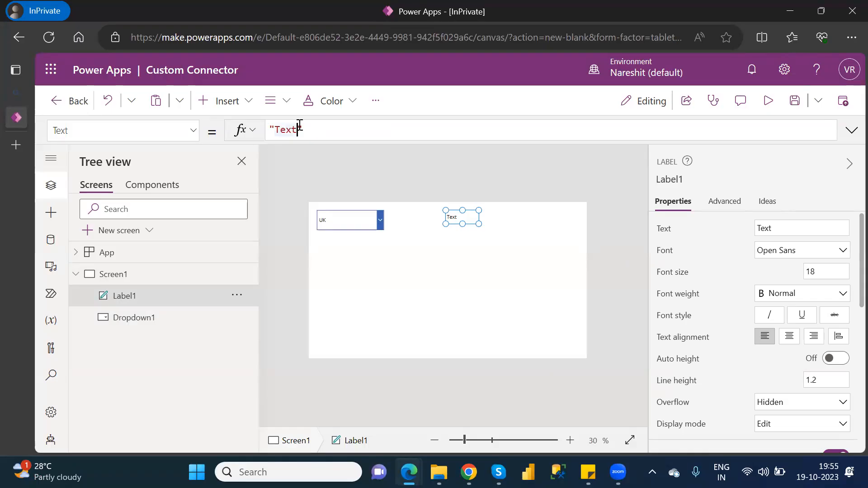
key("BackSpace")
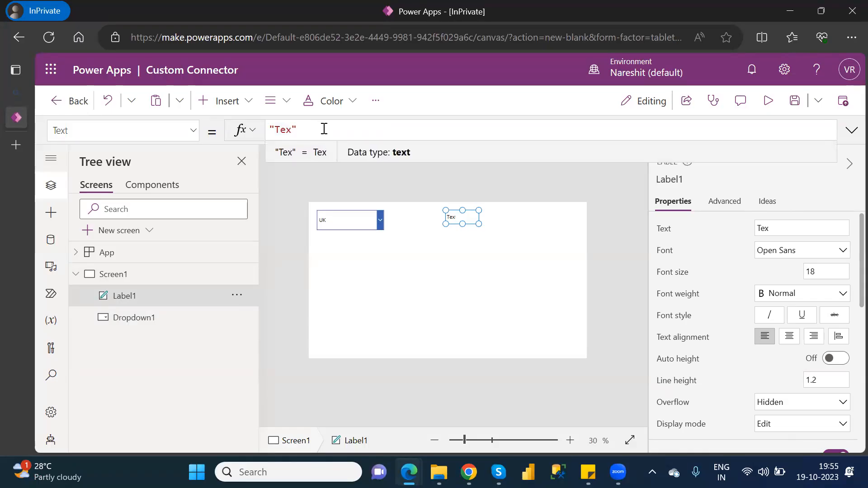
left_click_drag(252, 129, 244, 127)
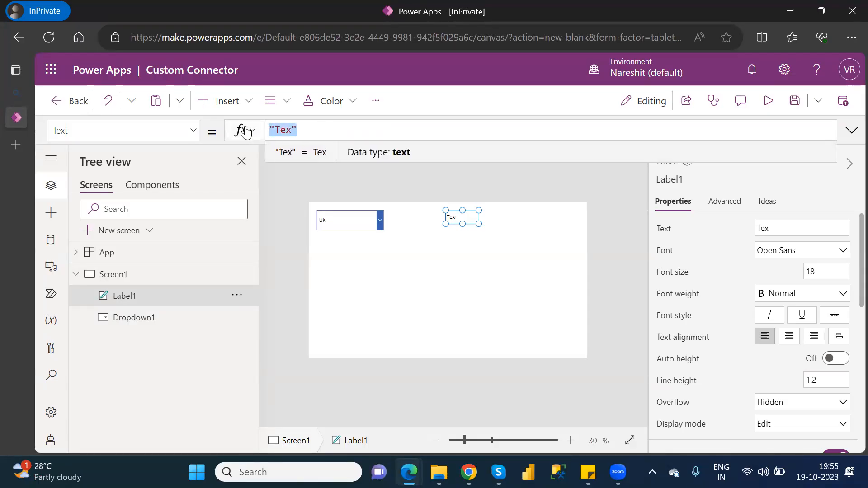
key("BackSpace")
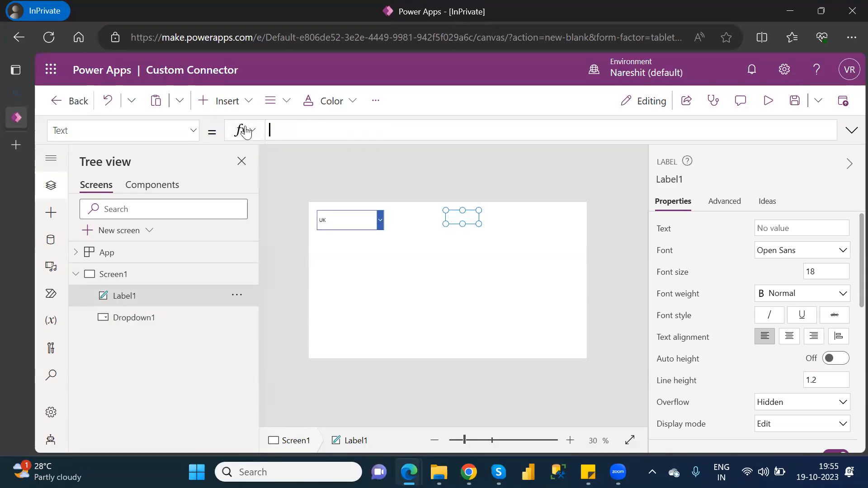
left_click(360, 214)
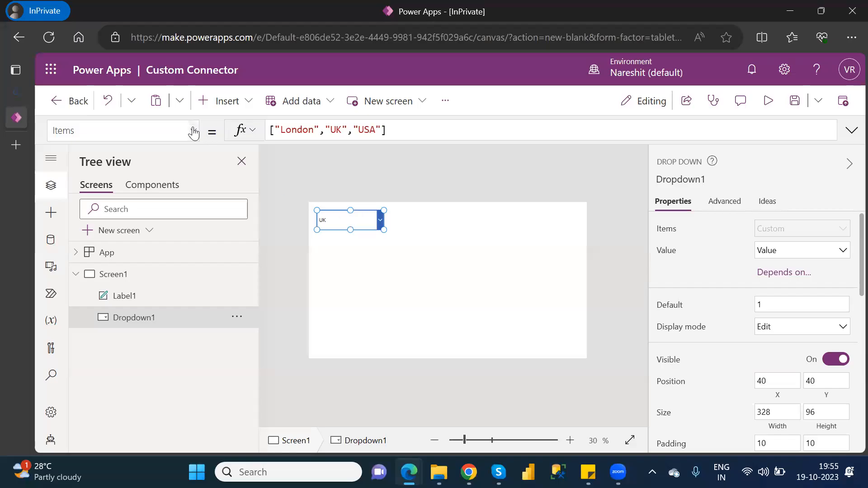
Step: Switch the dropdown's formula bar to OnChange and clear its default false value
left_click(194, 133)
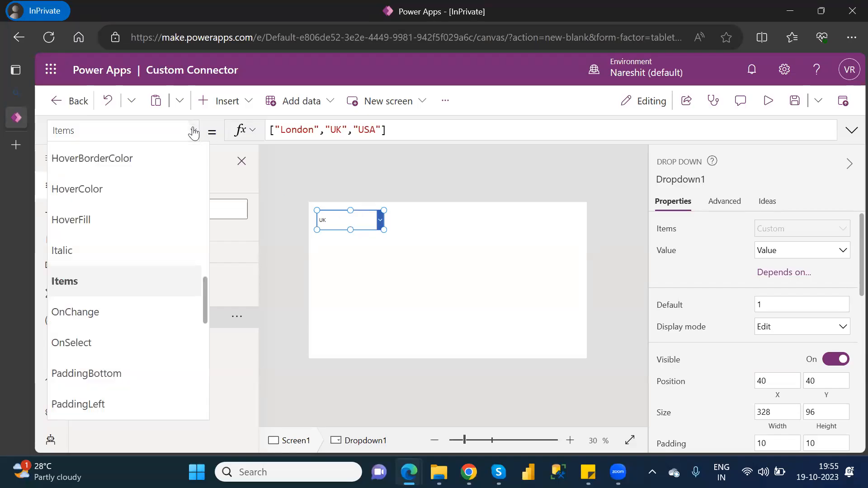
left_click(85, 318)
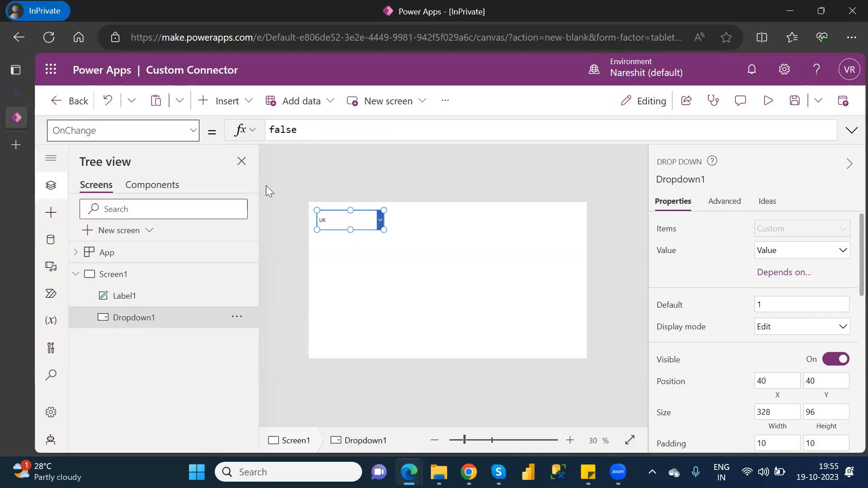
double_click(286, 132)
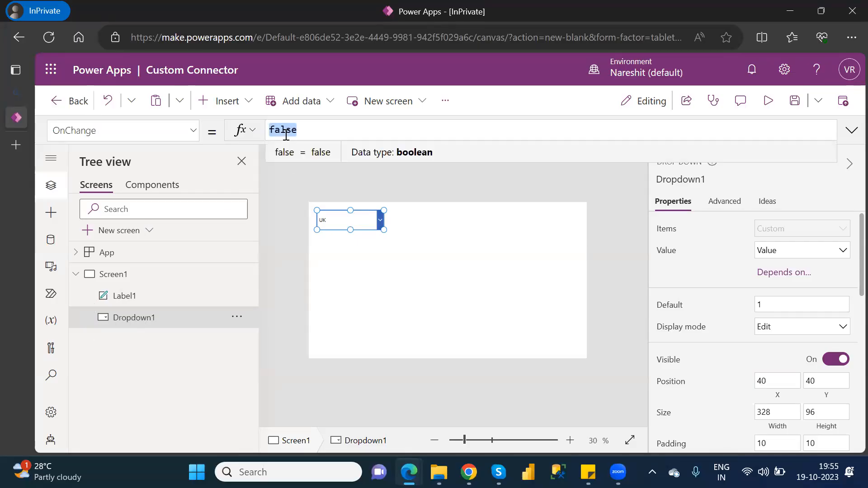
key("BackSpace")
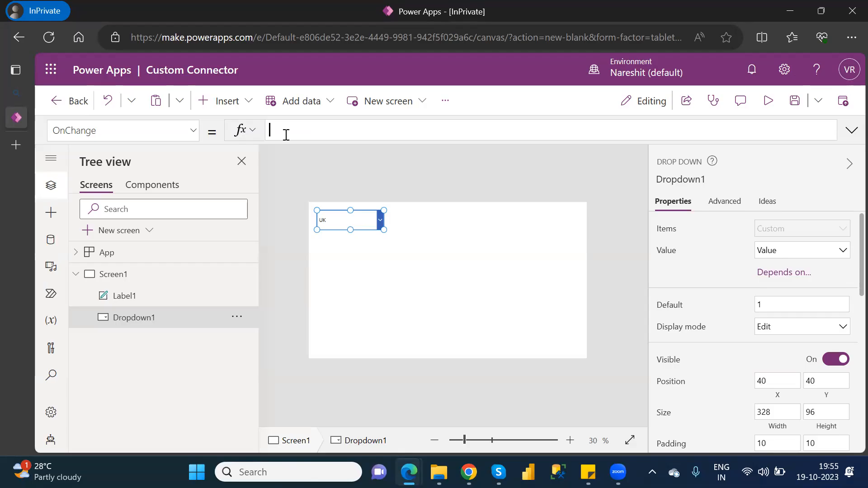
Step: Begin the OnChange formula as WeatherAPI.GetWeatherID({q: and show the Tree view
left_click(56, 238)
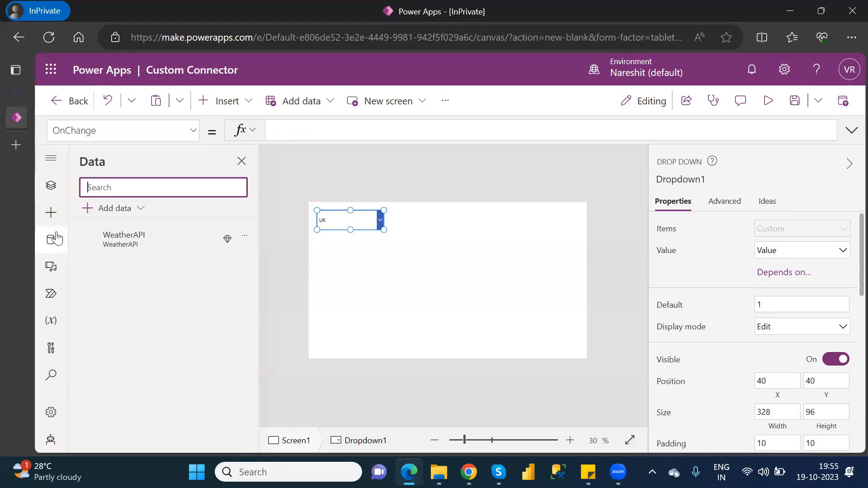
mouse_move(113, 246)
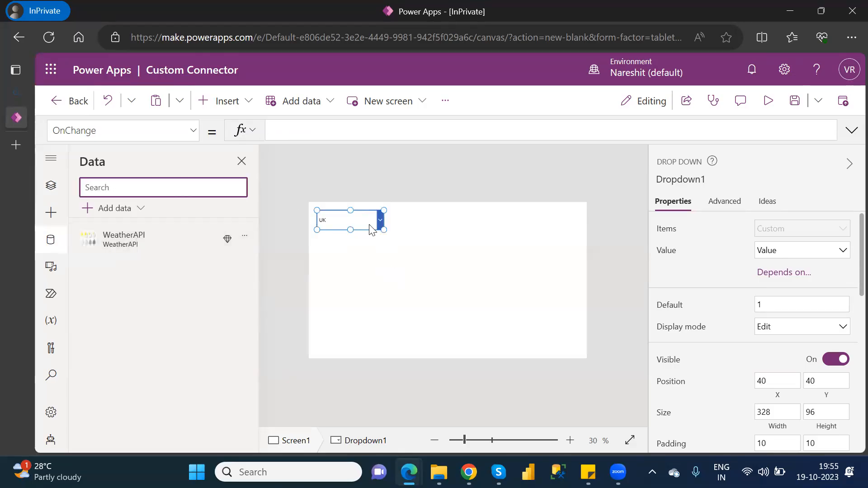
left_click(296, 130)
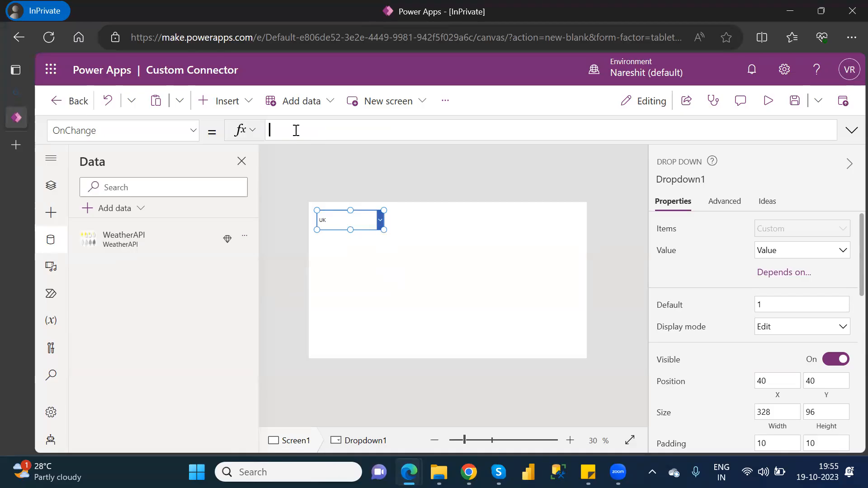
type("we")
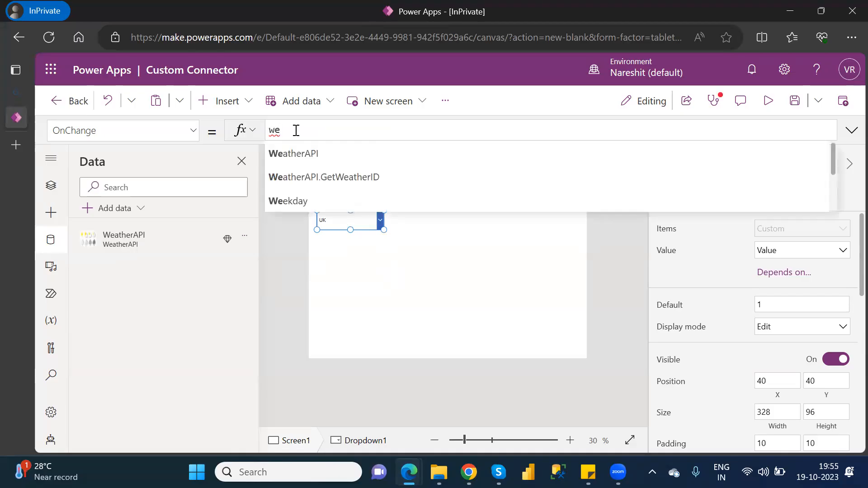
key("Down")
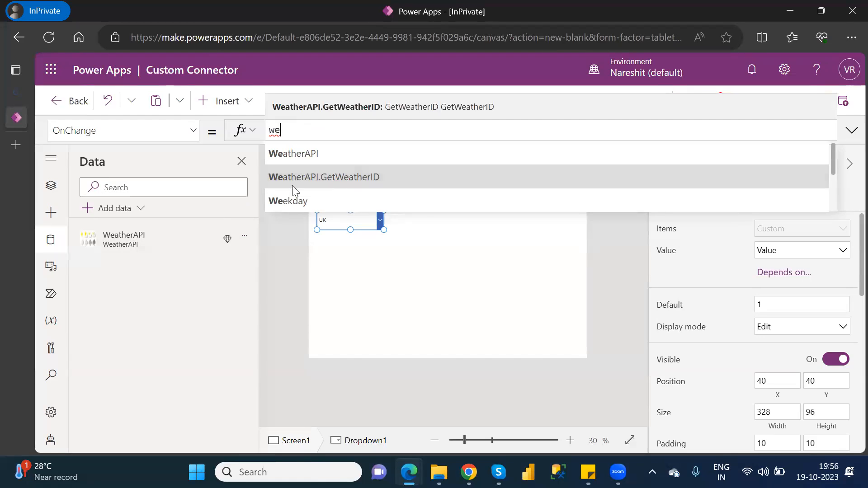
mouse_move(100, 231)
left_click(379, 177)
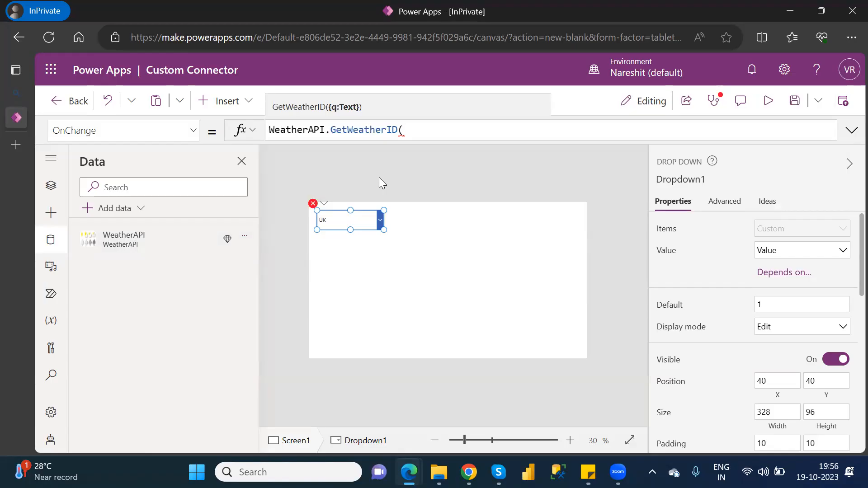
type("{q:")
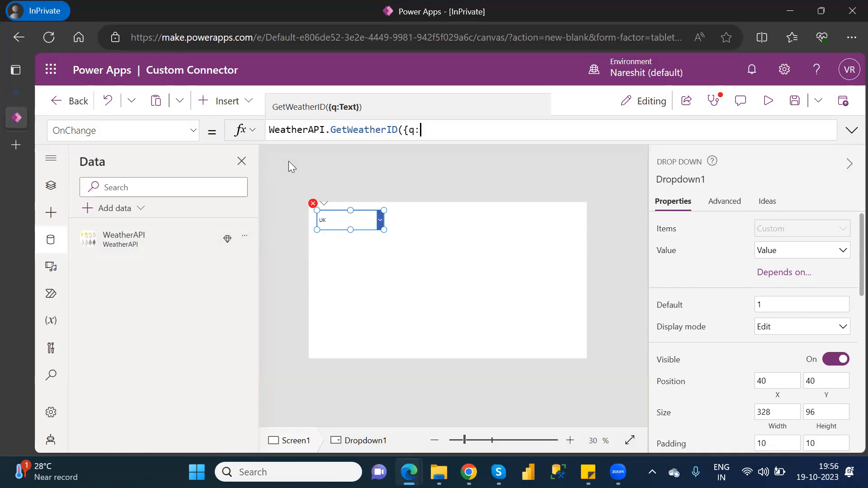
left_click(289, 161)
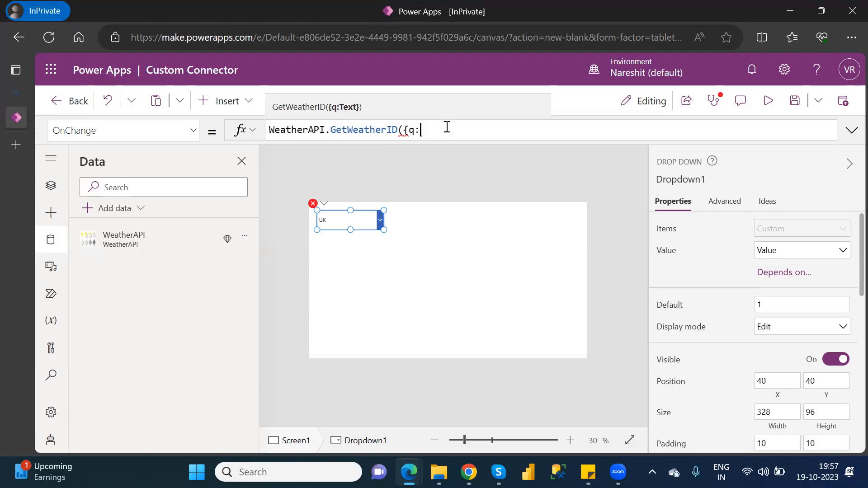
mouse_move(419, 127)
left_click(51, 189)
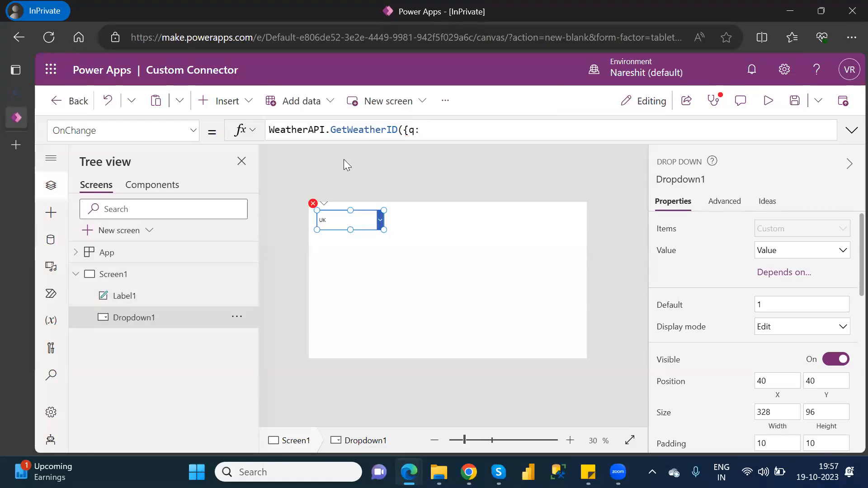
Step: Complete Dropdown1's OnChange as WeatherAPI.GetWeatherID({q:Dropdown1.SelectedText.Value}).current.temp_f via autocomplete
left_click(429, 130)
type("dro")
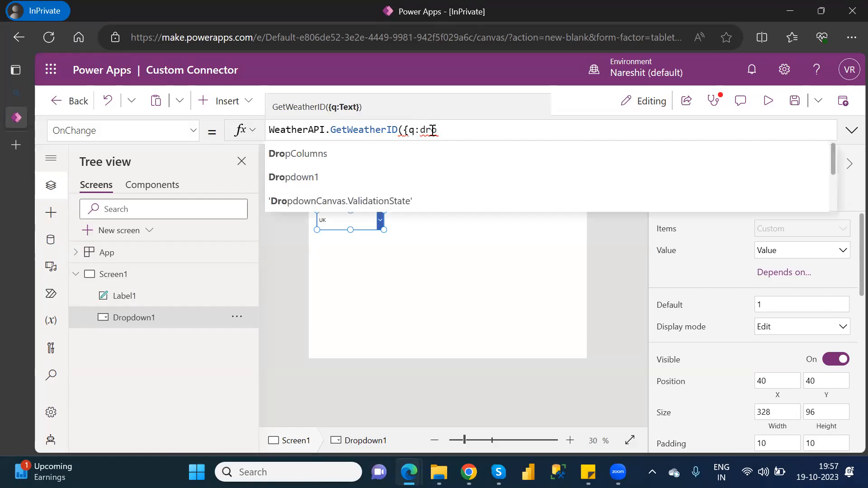
key("Tab")
type(".")
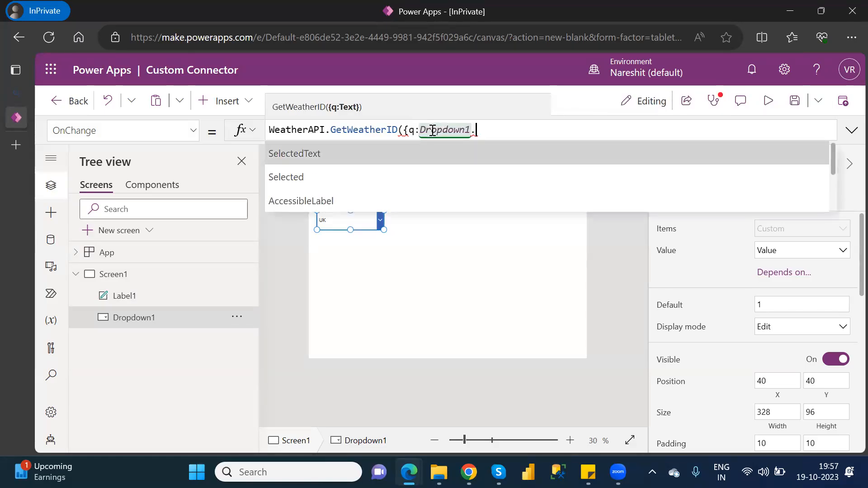
key("Tab")
type(".")
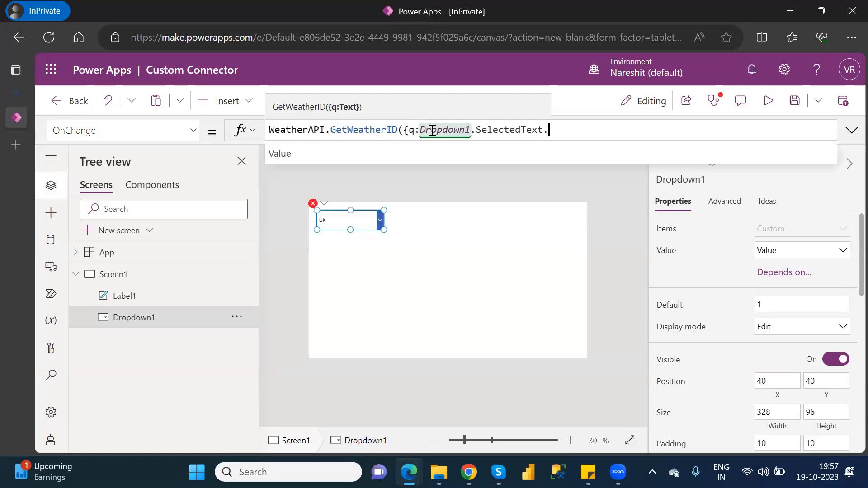
key("Tab")
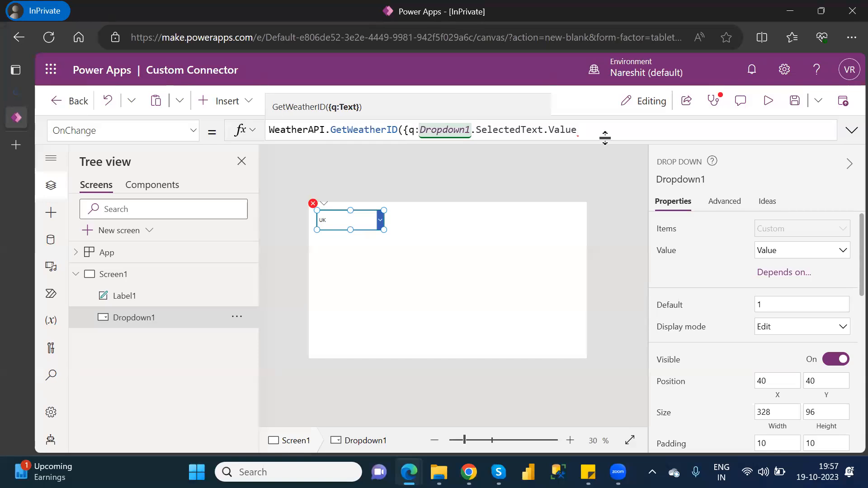
type("})")
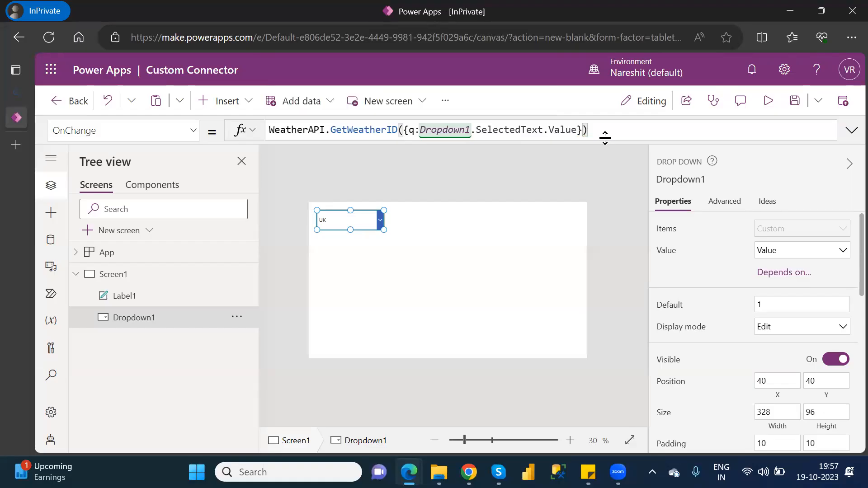
type(".")
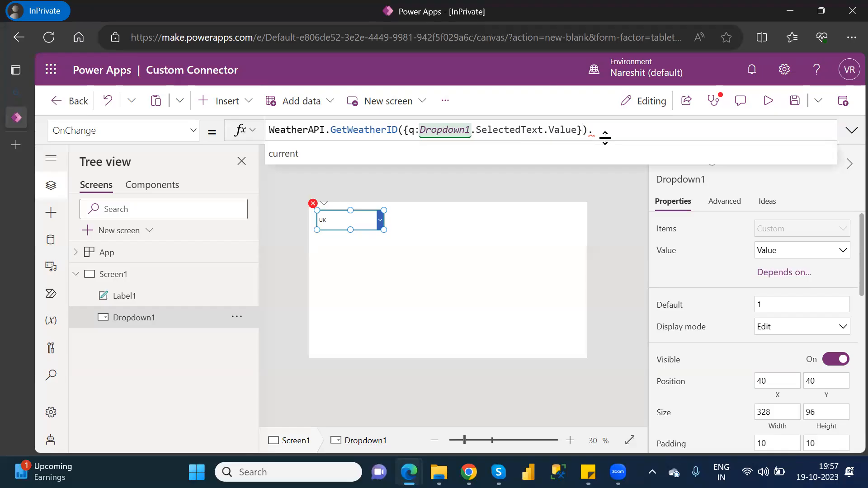
key("Down")
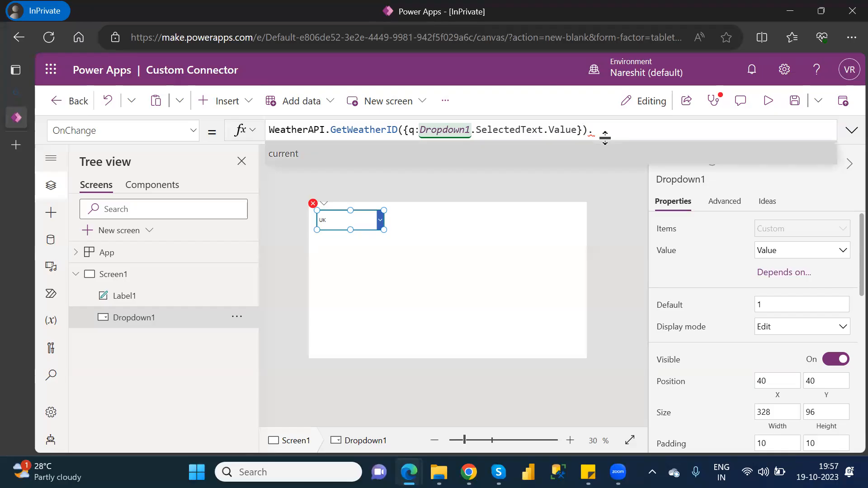
key("Tab")
type(".")
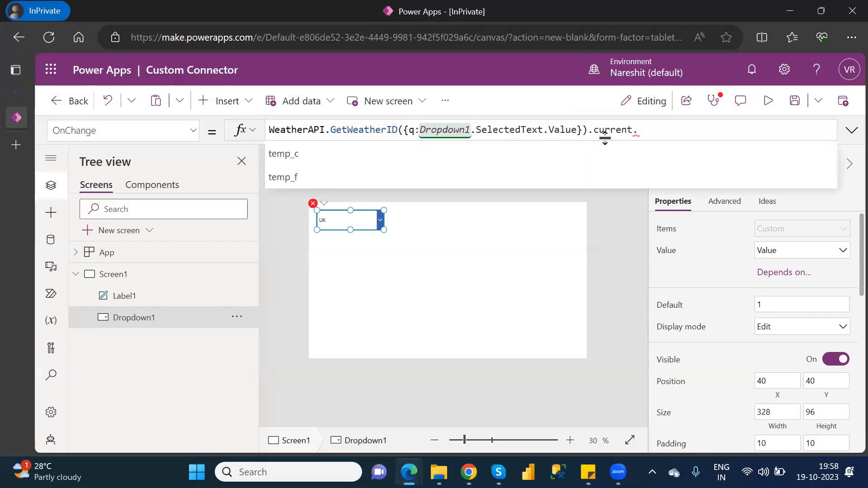
left_click(307, 171)
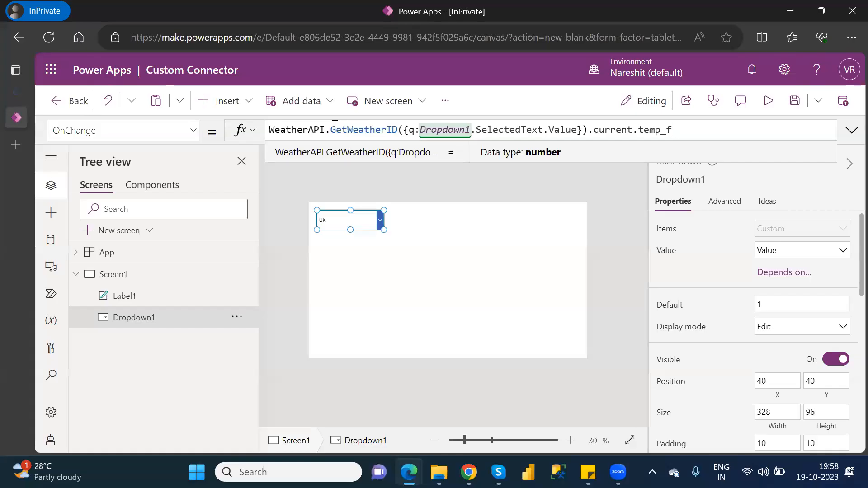
Step: Wrap the OnChange formula as Set(T1, …current.temp_f) to store the temperature in T1
left_click(271, 131)
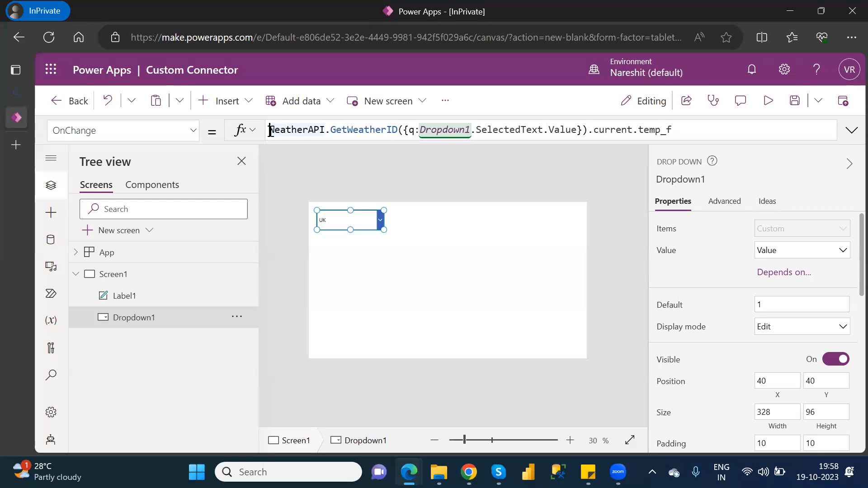
type("Set")
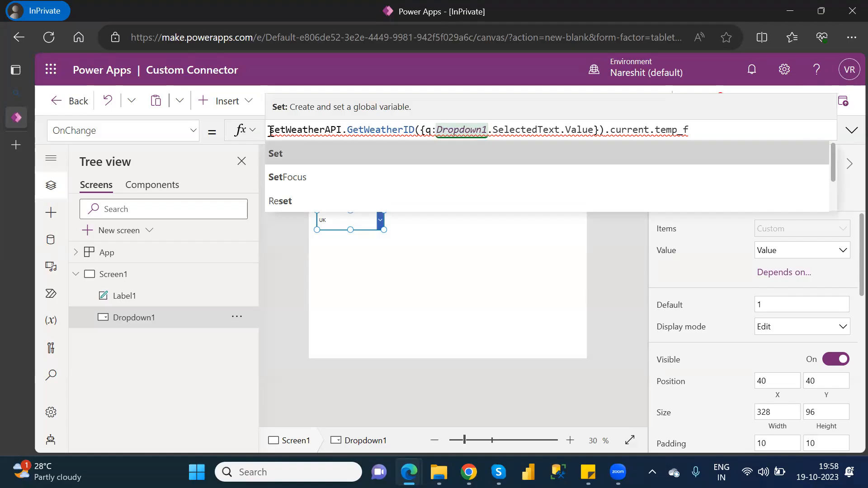
type("(,")
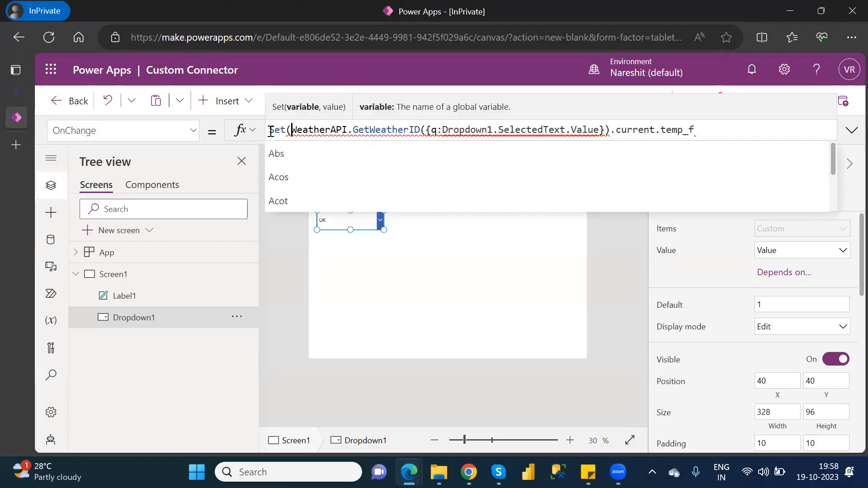
key("Left")
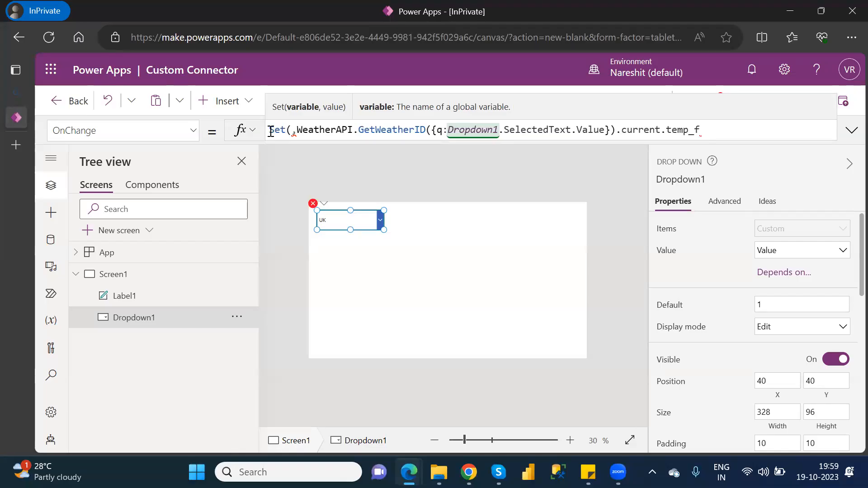
type("T")
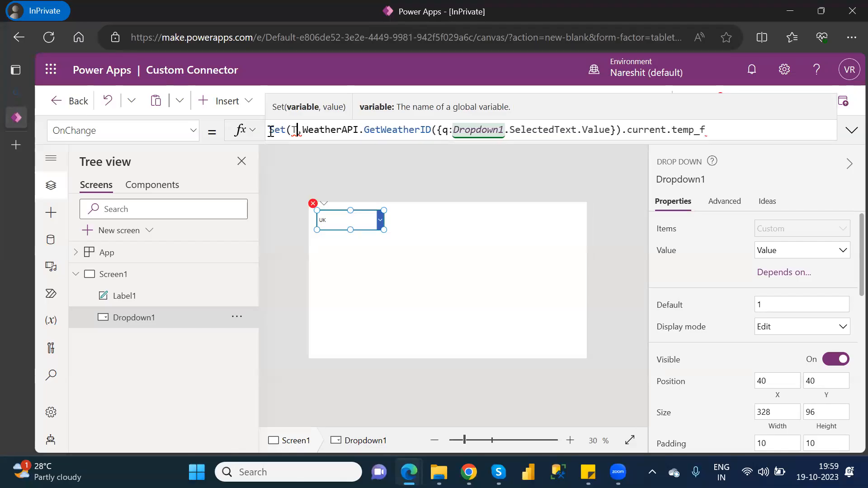
type("1")
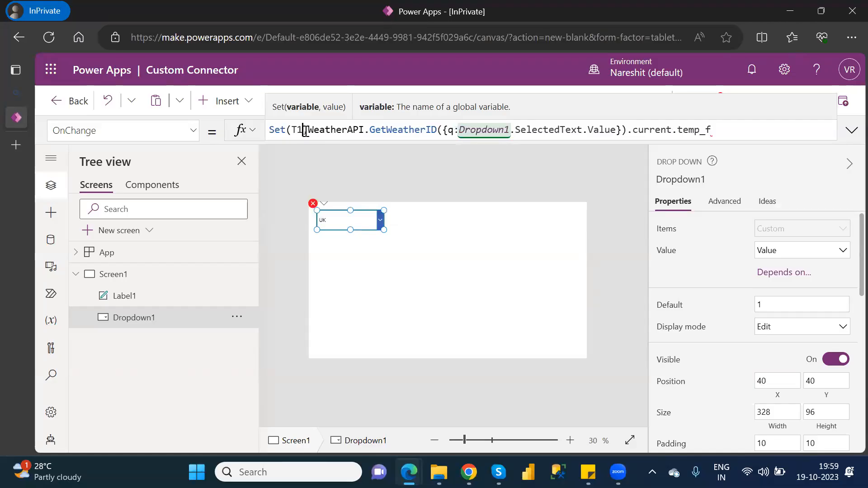
left_click(730, 130)
type(")")
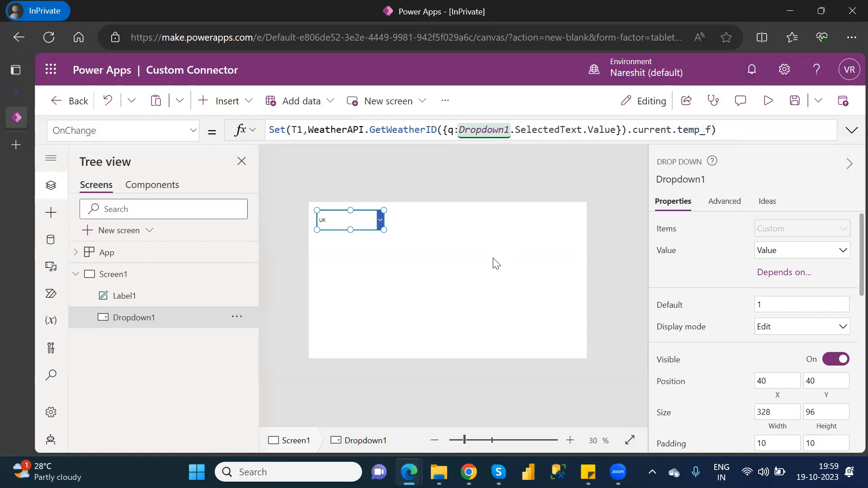
left_click(465, 242)
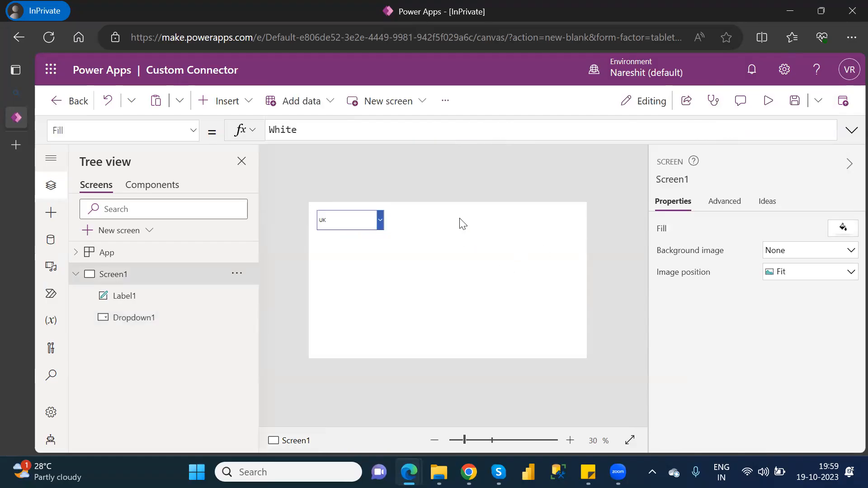
Step: Set Label1's Text property to T1
left_click(119, 296)
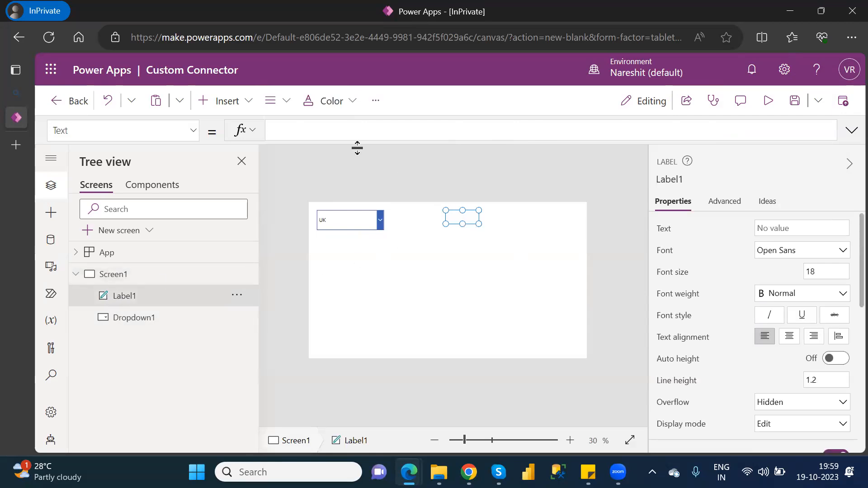
left_click(310, 130)
type("t1")
key("Tab")
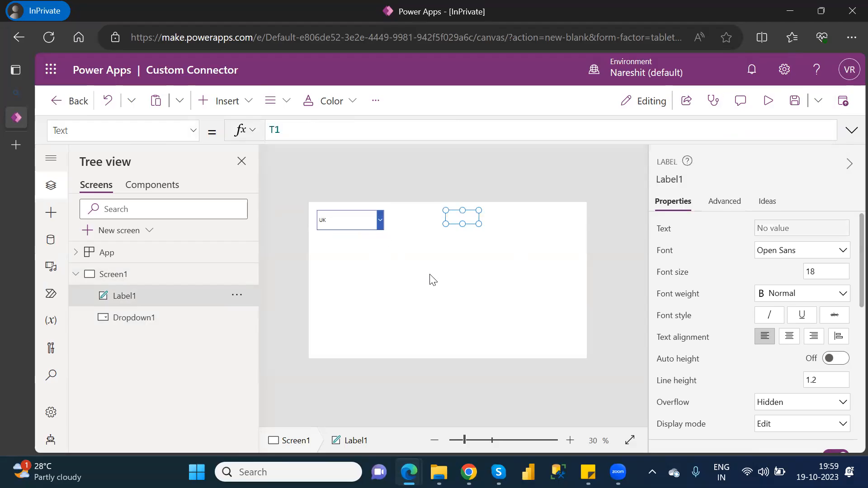
left_click(433, 280)
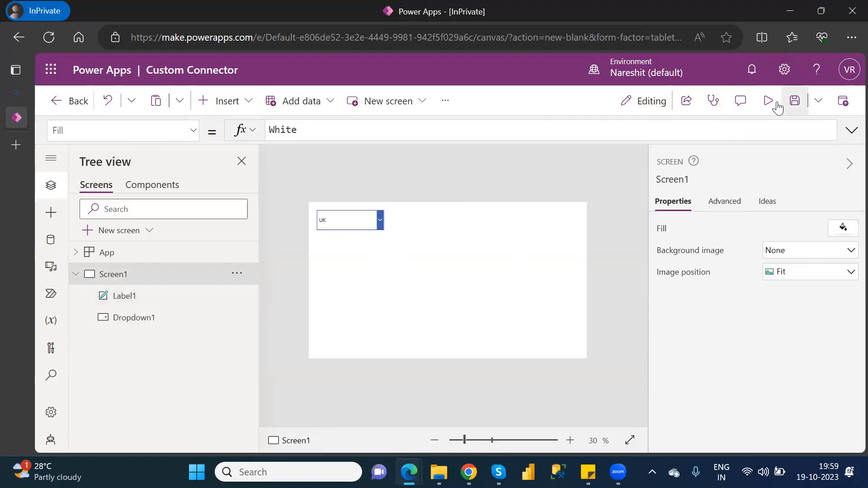
Step: Preview the app, try London, then choose USA so the label shows 59.9
left_click(776, 104)
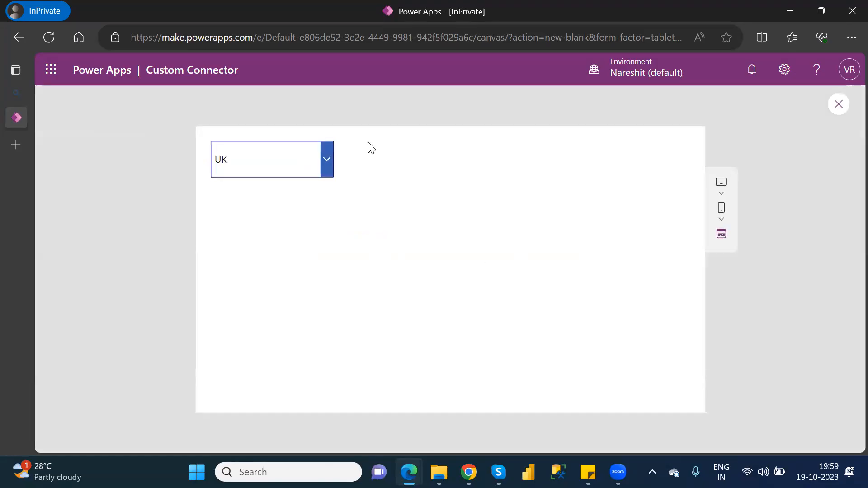
left_click(324, 159)
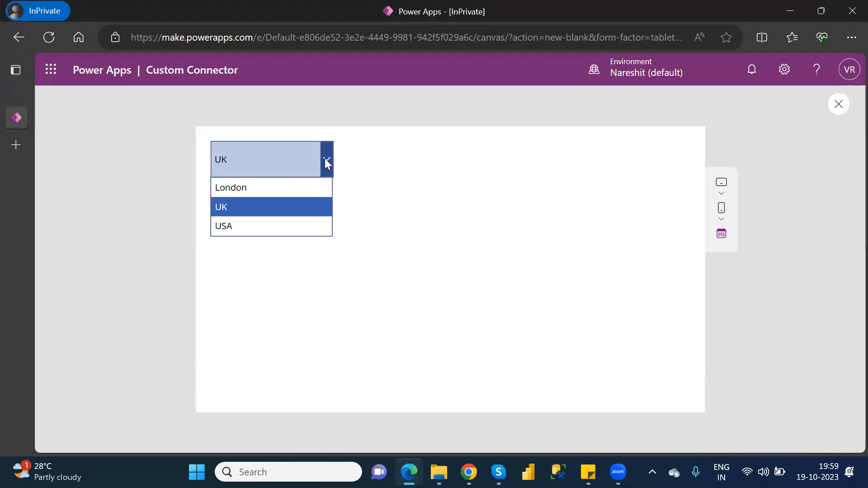
left_click(249, 188)
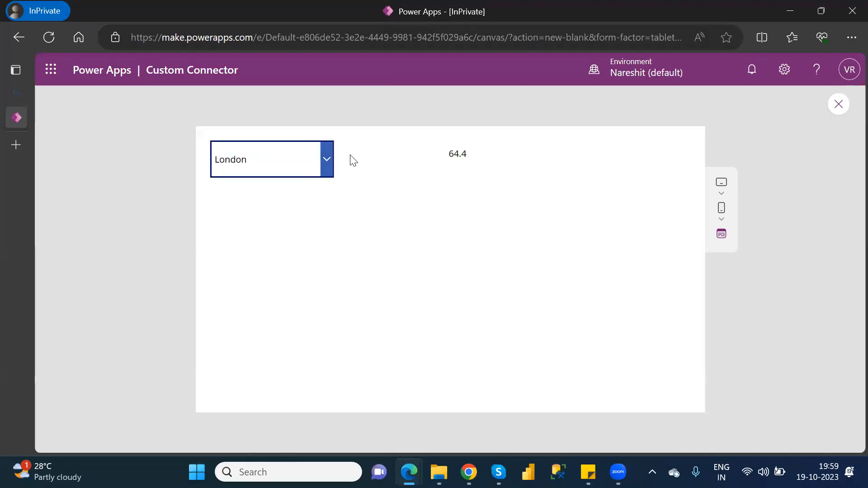
left_click(323, 156)
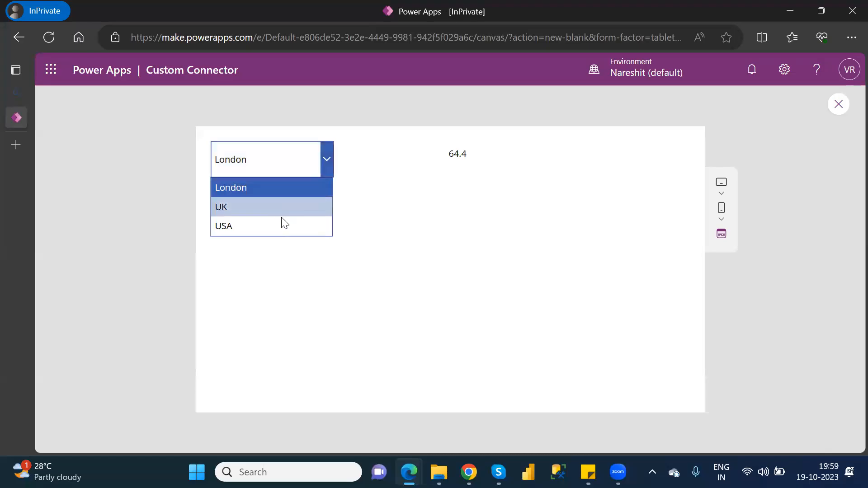
left_click(280, 228)
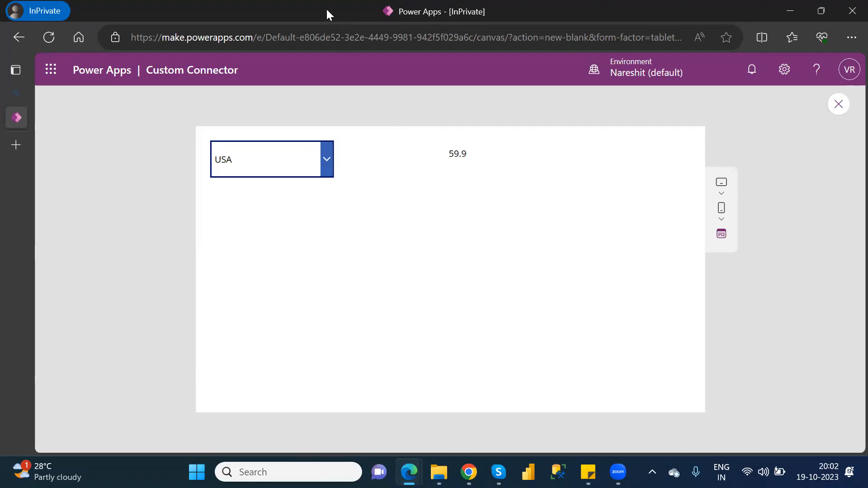
left_click(551, 194)
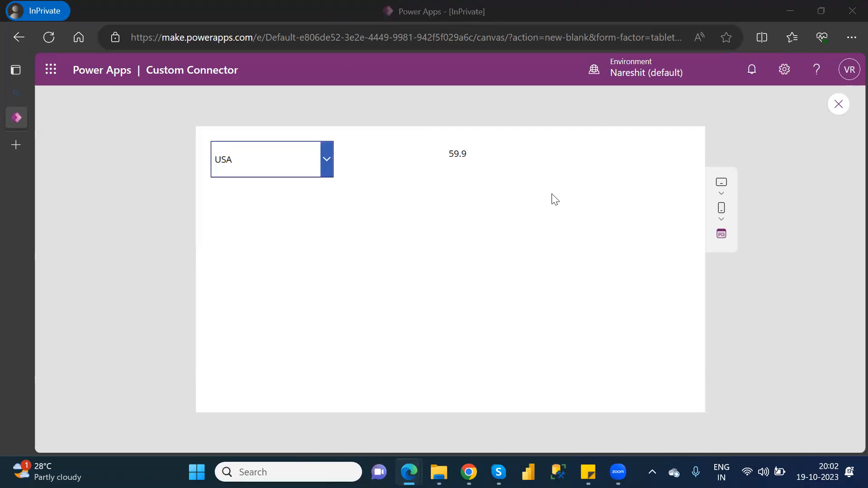